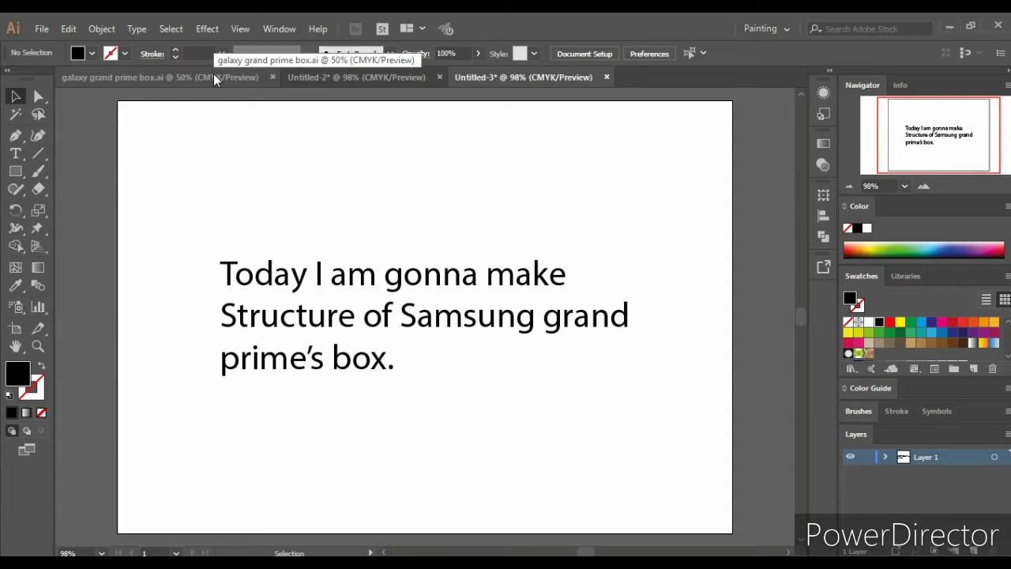
Review the finished Galaxy Grand Prime box dieline, then begin a new document.
click(213, 77)
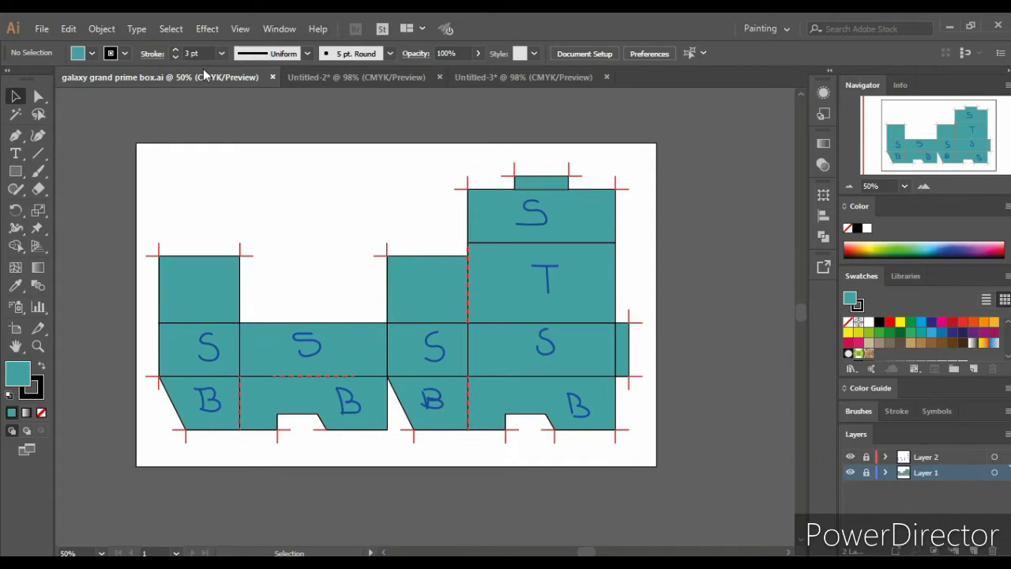
click(43, 28)
Create a blank document and draw a 5.5 × 2 in rectangle.
click(68, 43)
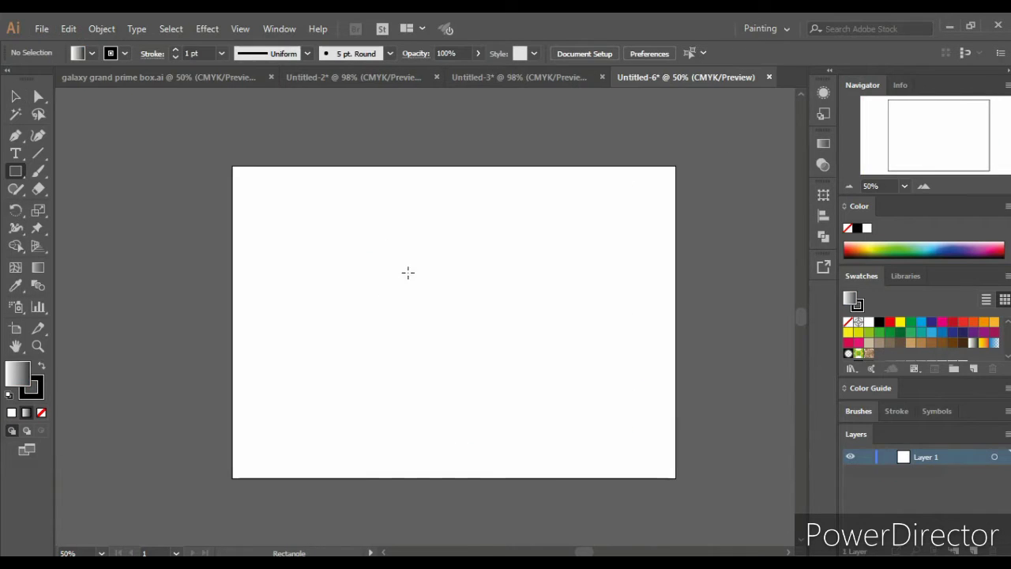
key(m)
click(431, 268)
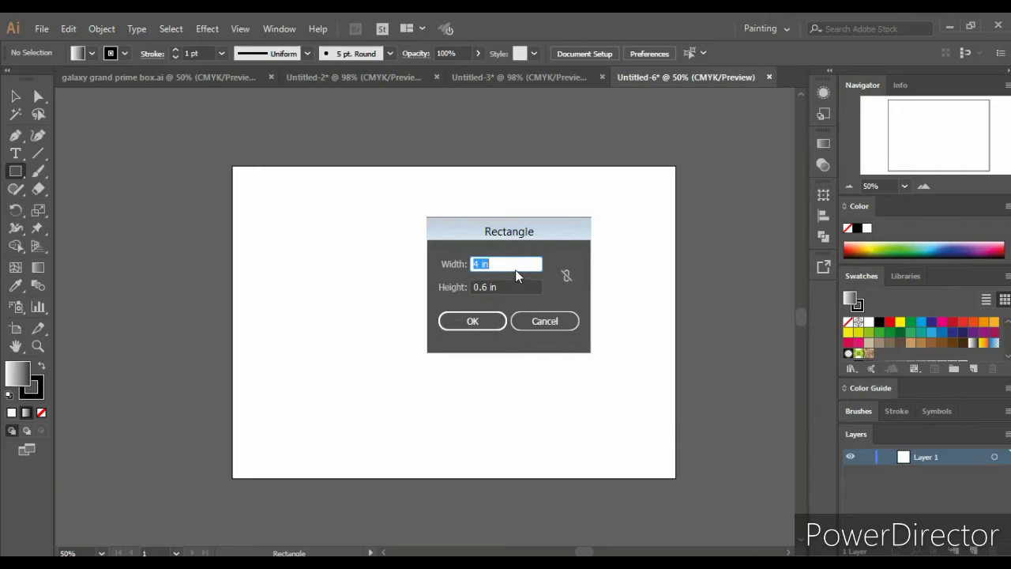
text(5)
text(2)
text(5)
click(506, 286)
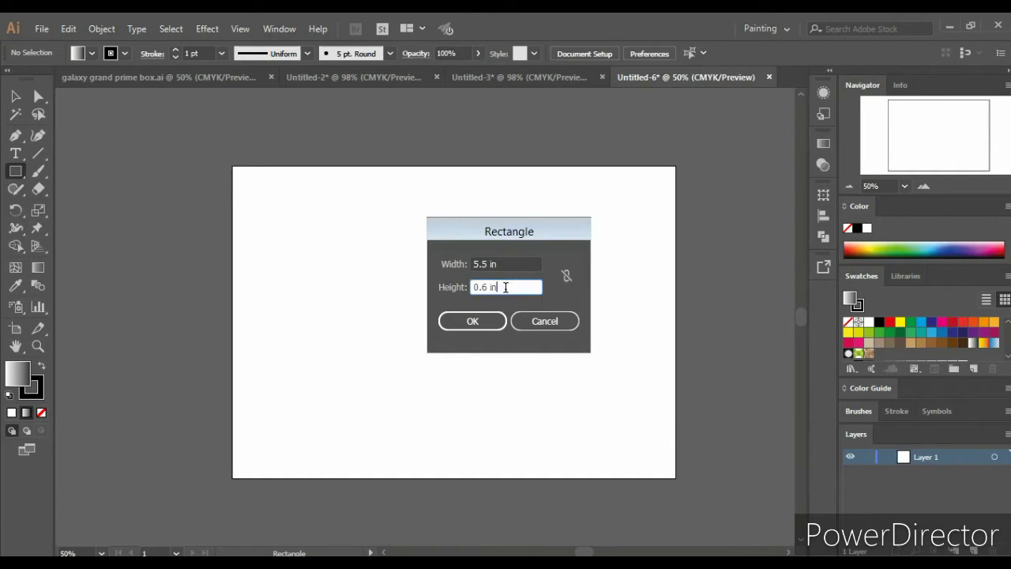
drag(505, 287, 436, 296)
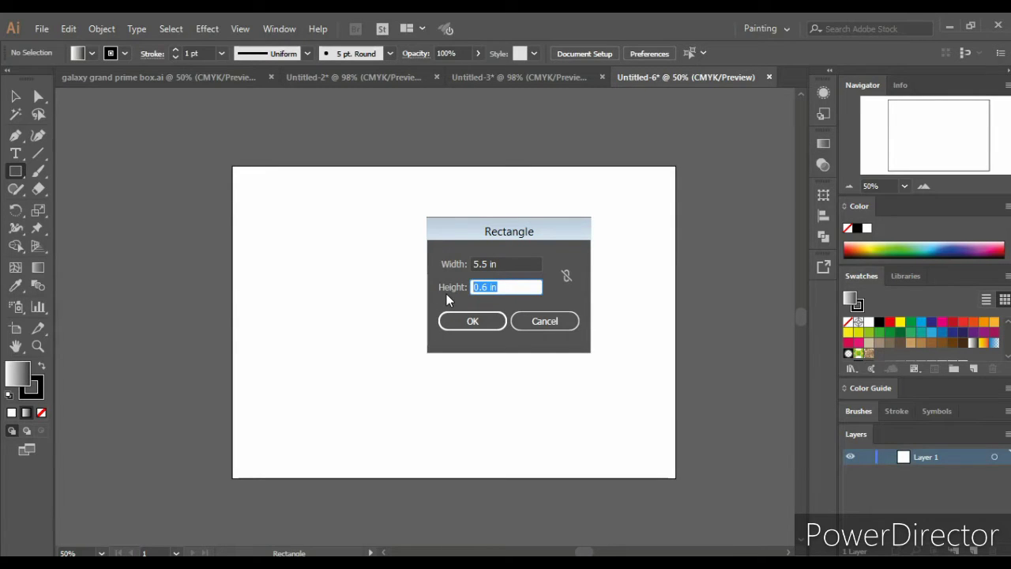
text(2)
click(466, 322)
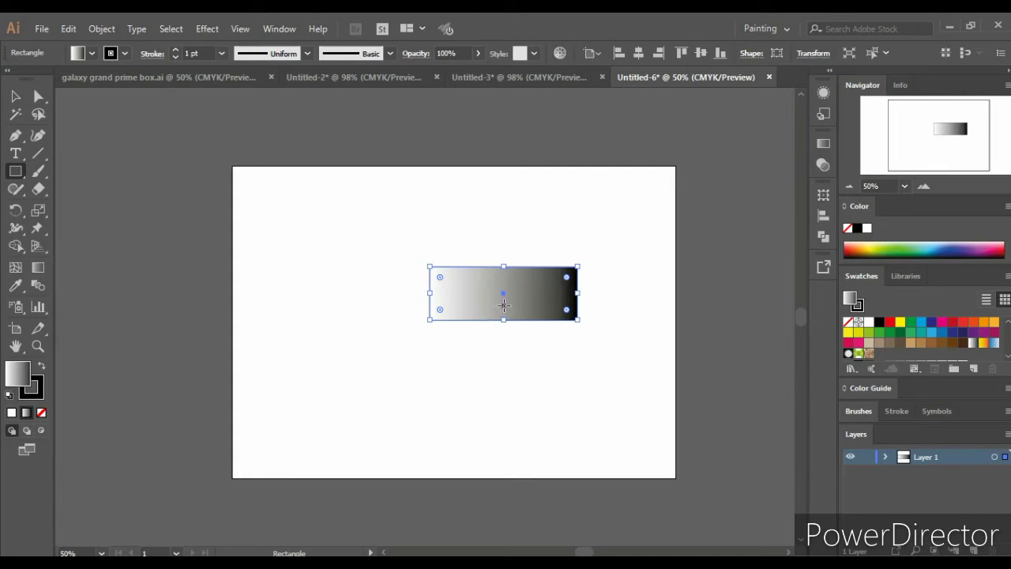
Give the rectangle a plain white fill and move it to the page's right side.
click(41, 412)
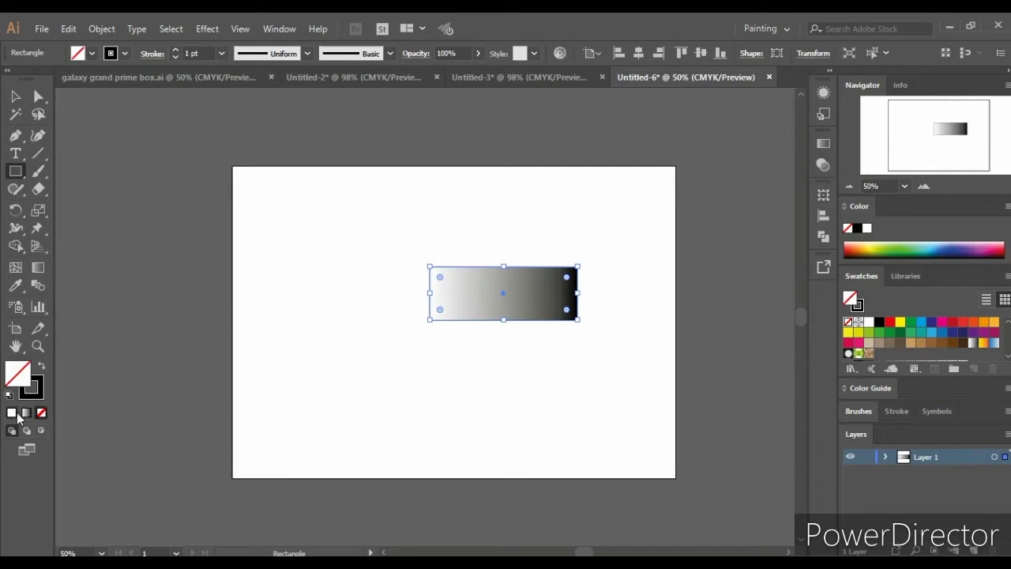
click(11, 413)
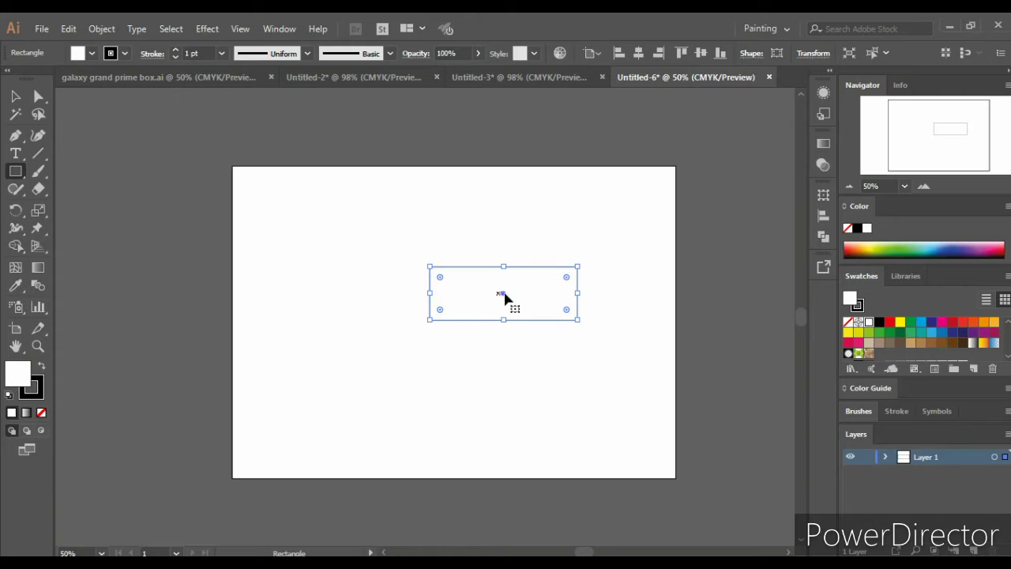
drag(503, 294, 572, 294)
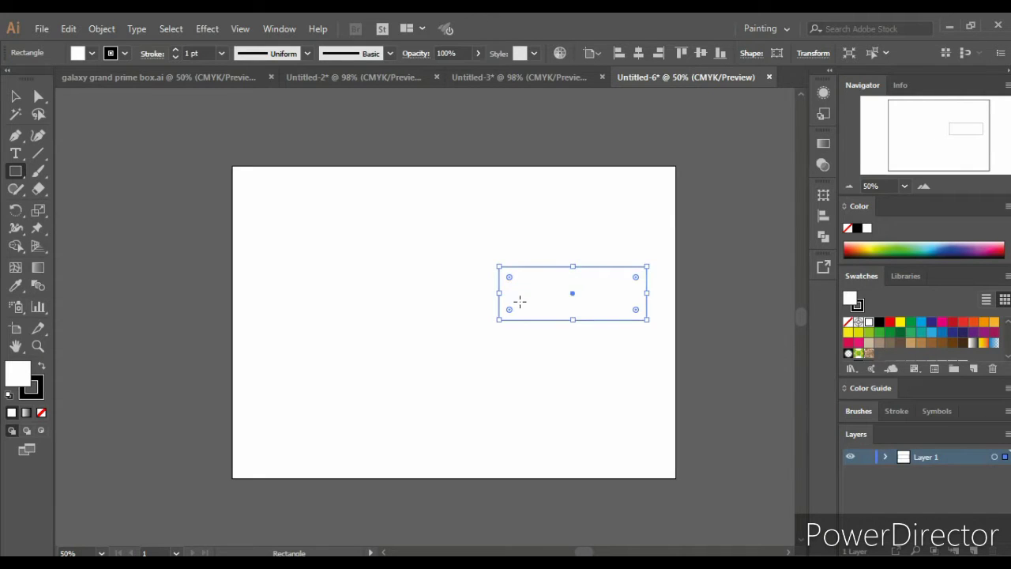
click(385, 296)
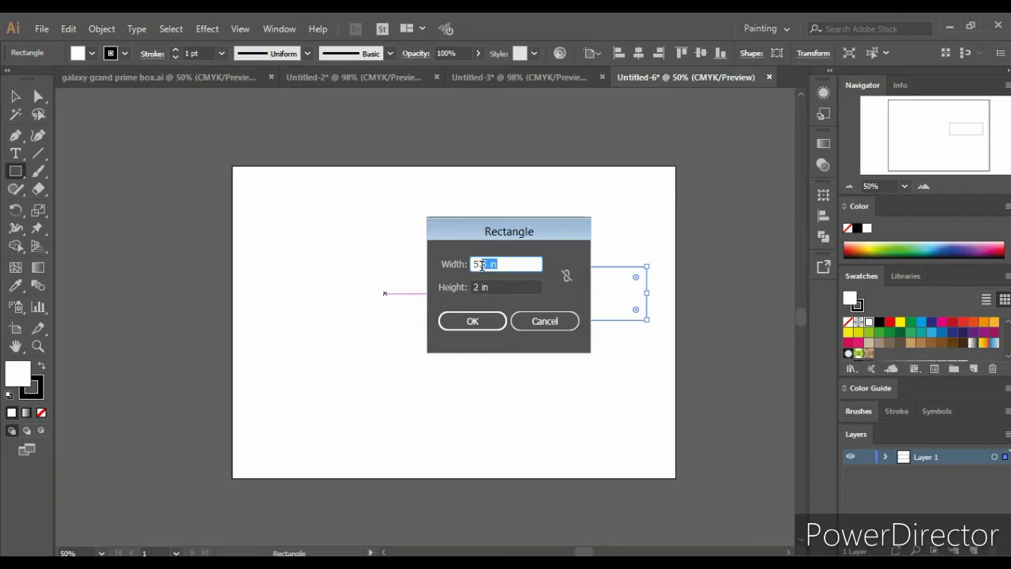
Draw a 3 × 2 in narrow panel butted against the left of the wide panel.
text(3)
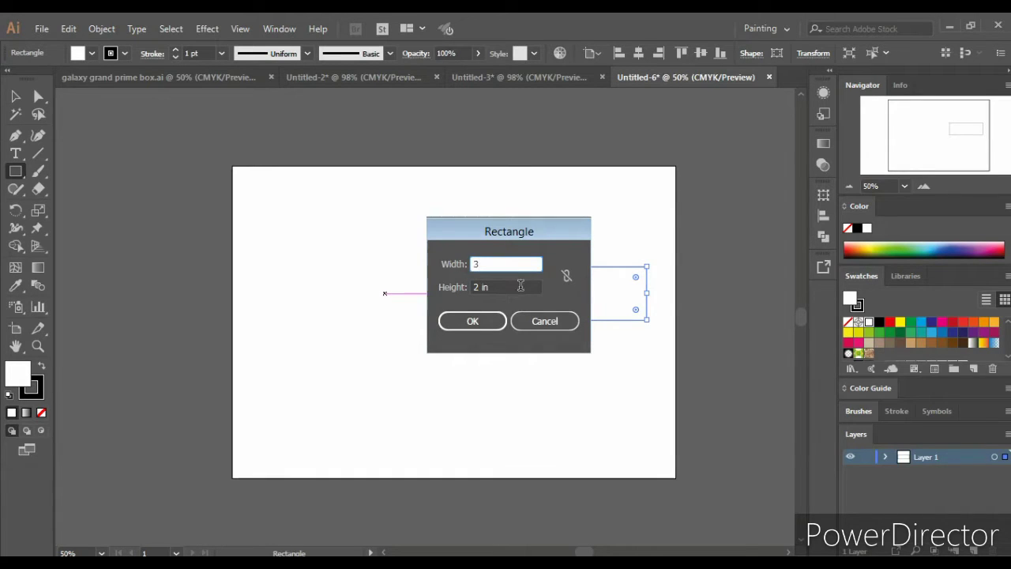
click(485, 323)
drag(384, 293, 466, 346)
drag(425, 321, 458, 293)
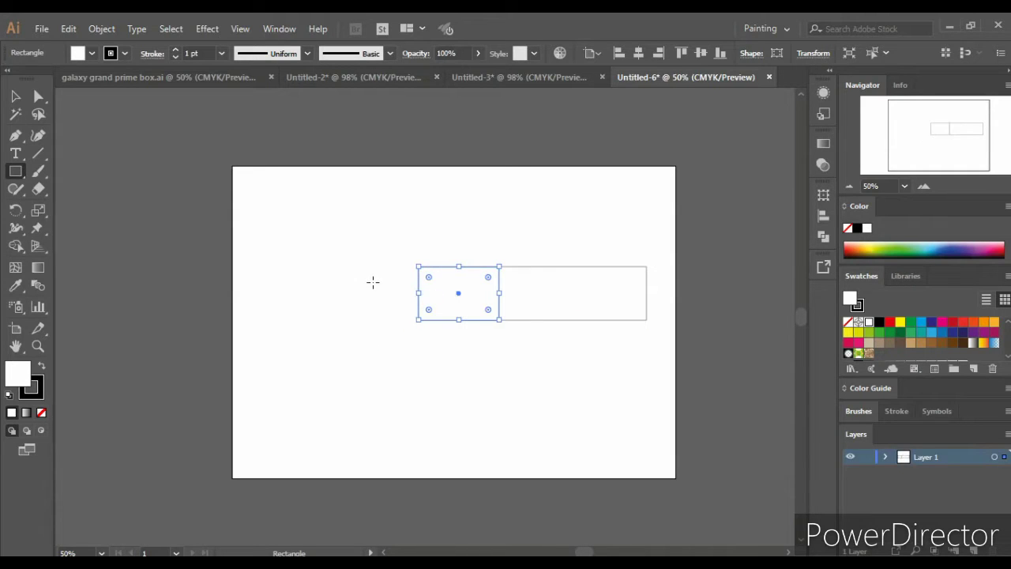
Copy the wide and narrow panels leftward to extend the alternating strip.
key(v)
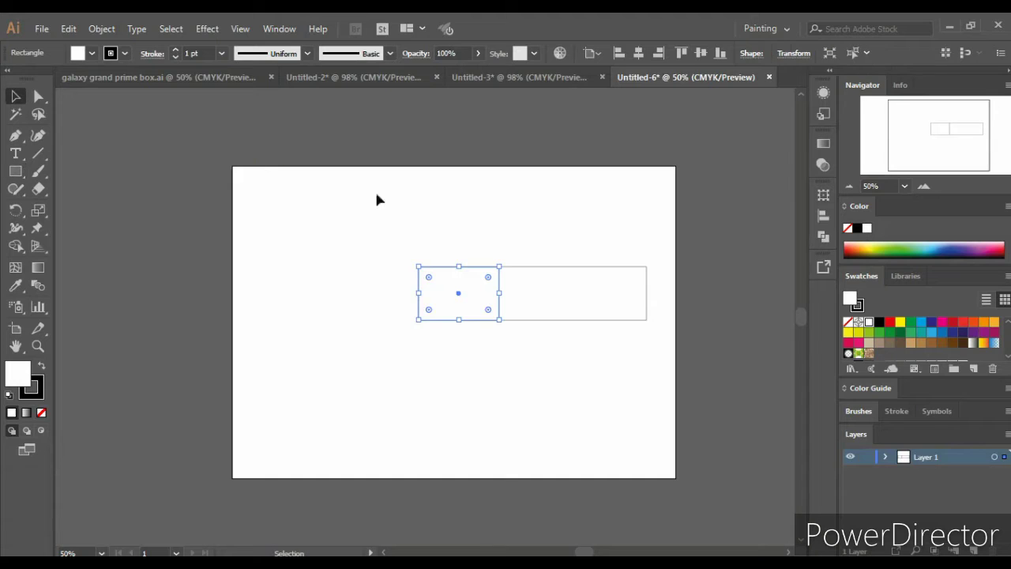
click(572, 292)
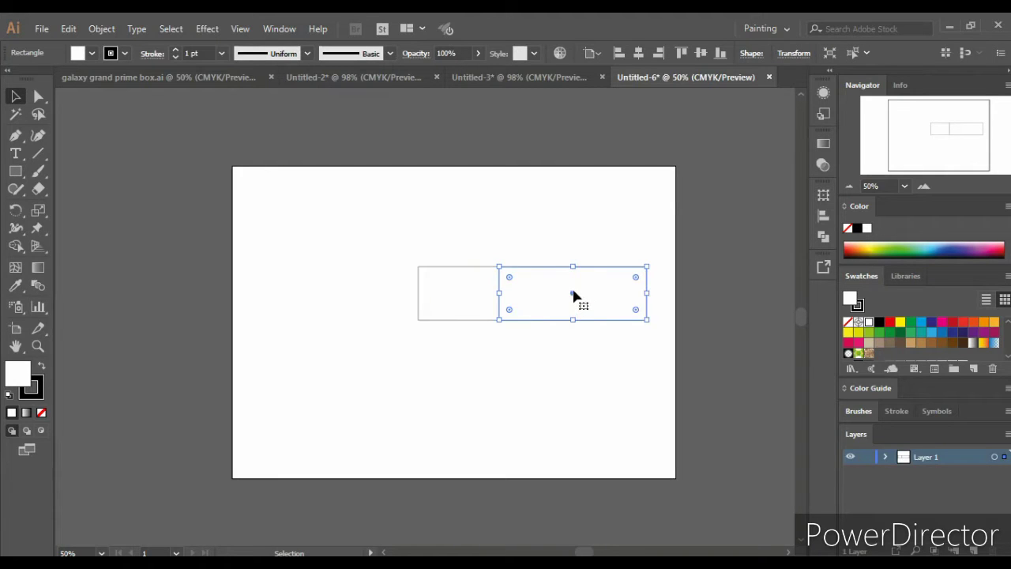
drag(572, 292, 344, 296)
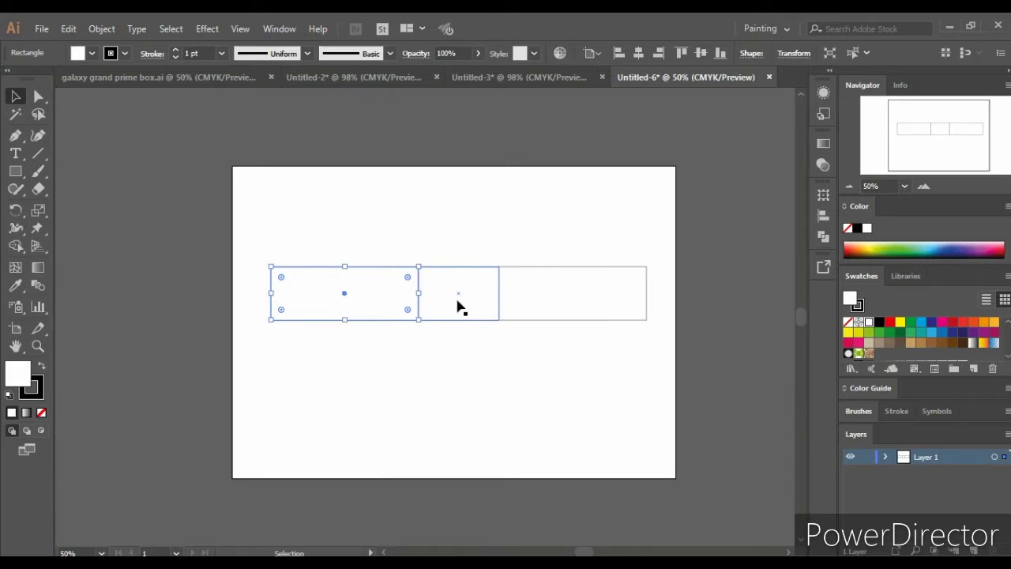
mouse_move(457, 296)
mouse_down()
mouse_move(332, 307)
mouse_move(228, 295)
mouse_up()
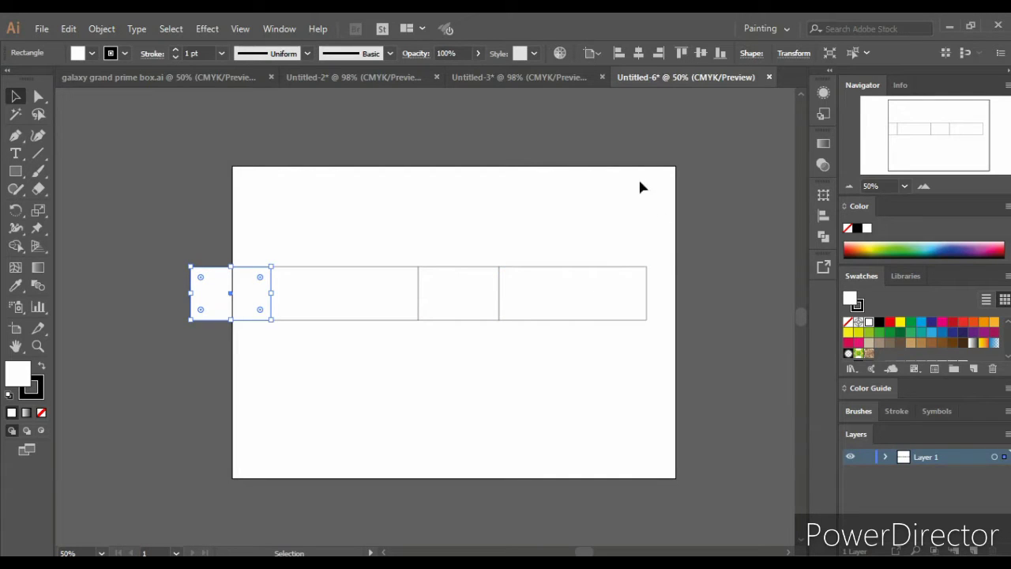
click(15, 170)
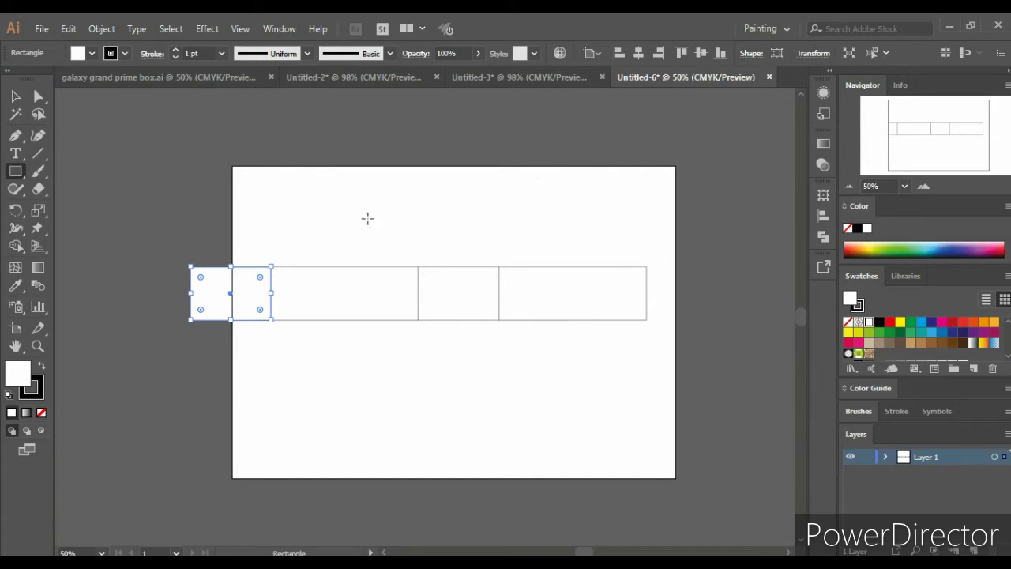
Add a 5.5 × 3 in lid panel on top of the rightmost wide panel.
click(409, 214)
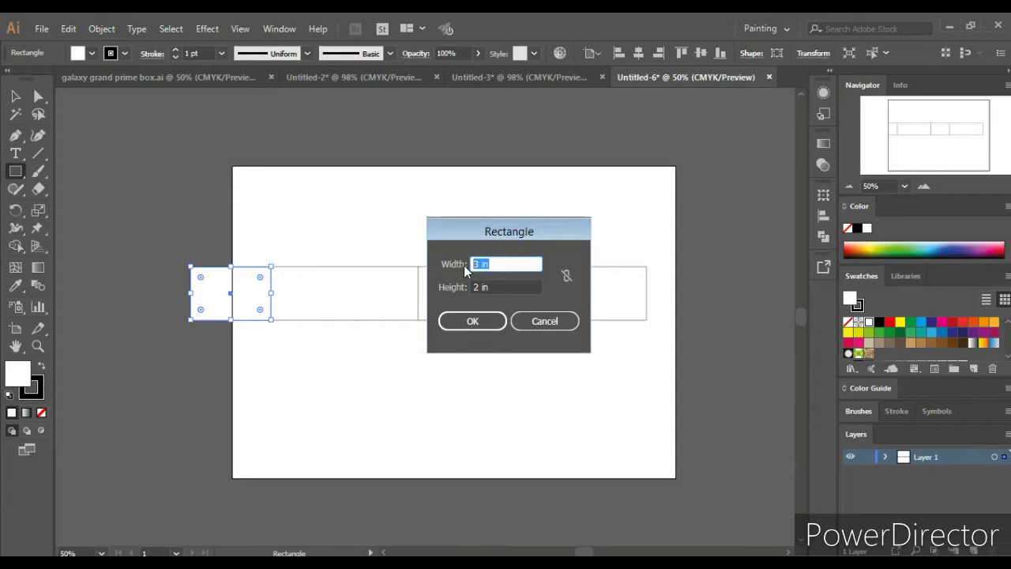
text(5.5)
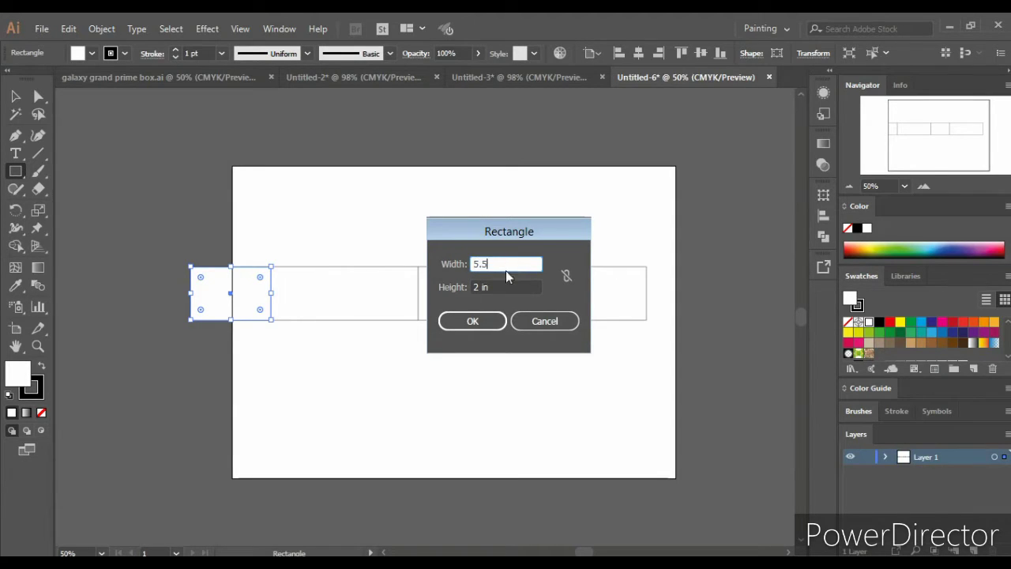
key(Tab)
text(3)
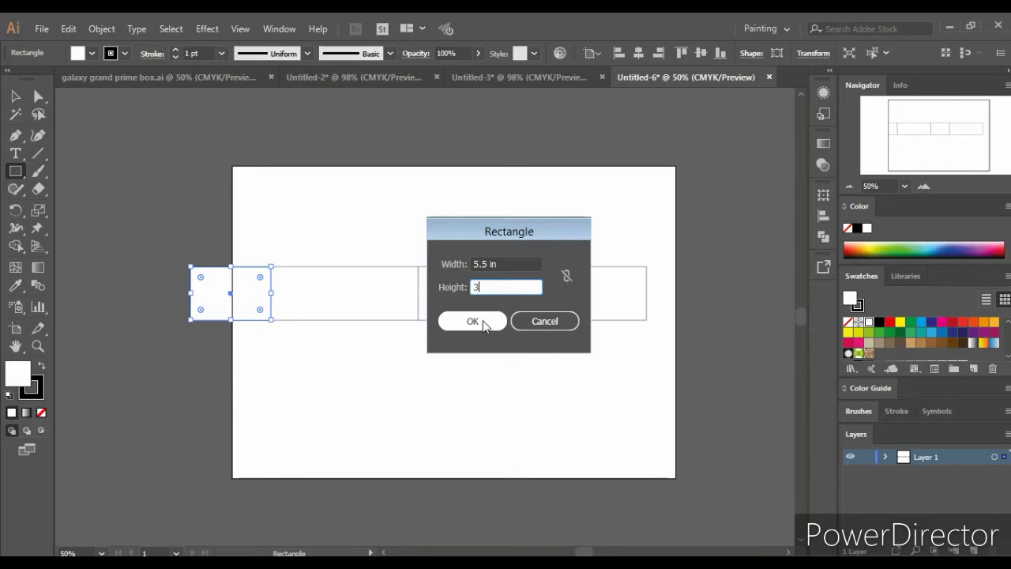
click(484, 323)
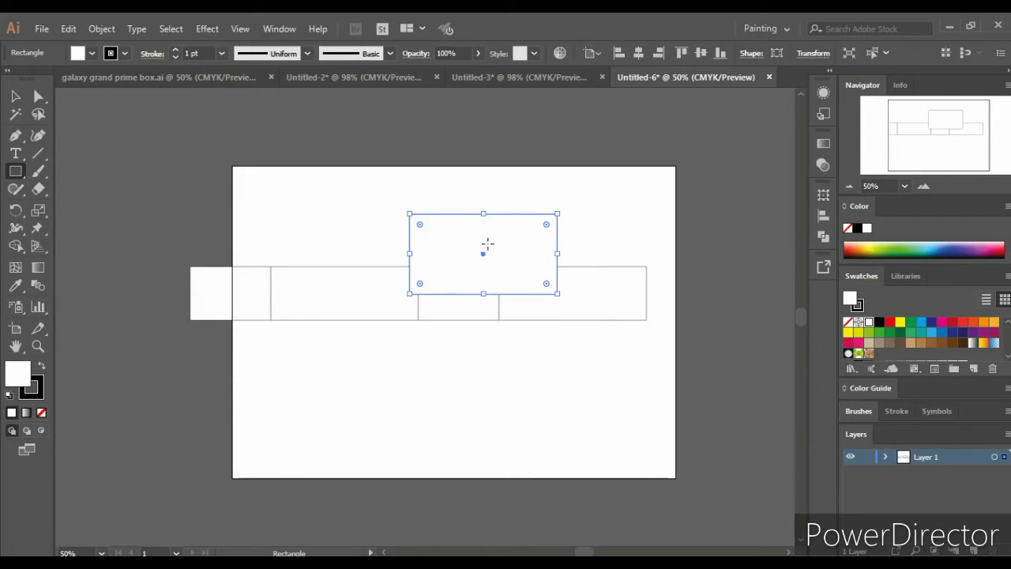
drag(484, 253, 572, 225)
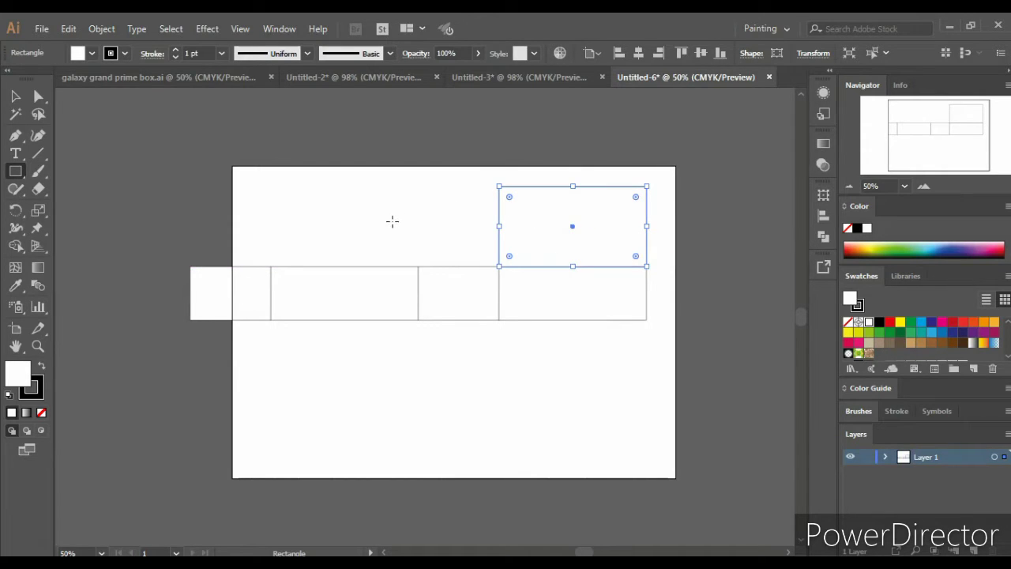
Draw a 2.8 × 2.5 in flap rectangle.
click(393, 222)
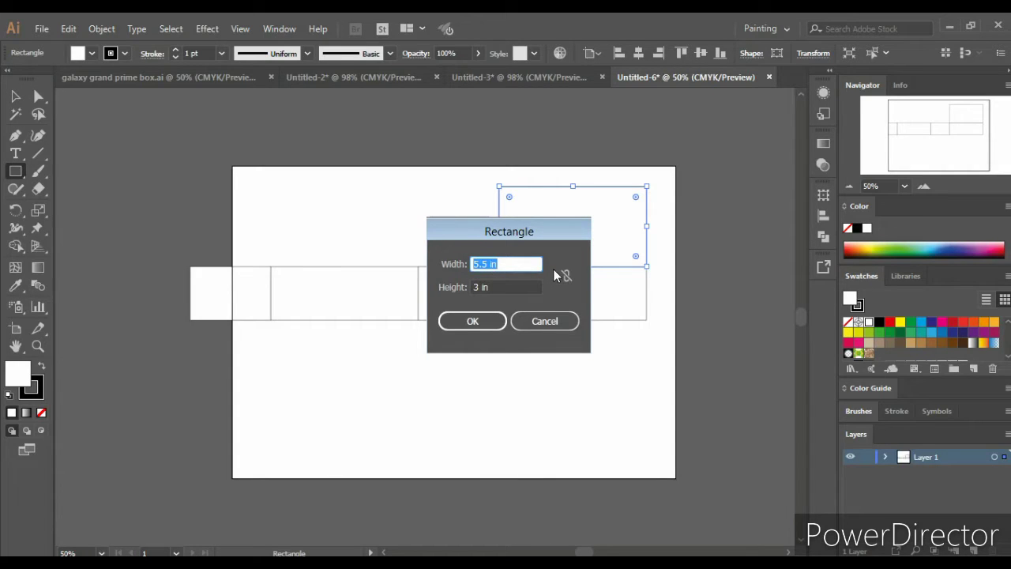
text(2.)
text(8)
key(Tab)
text(2)
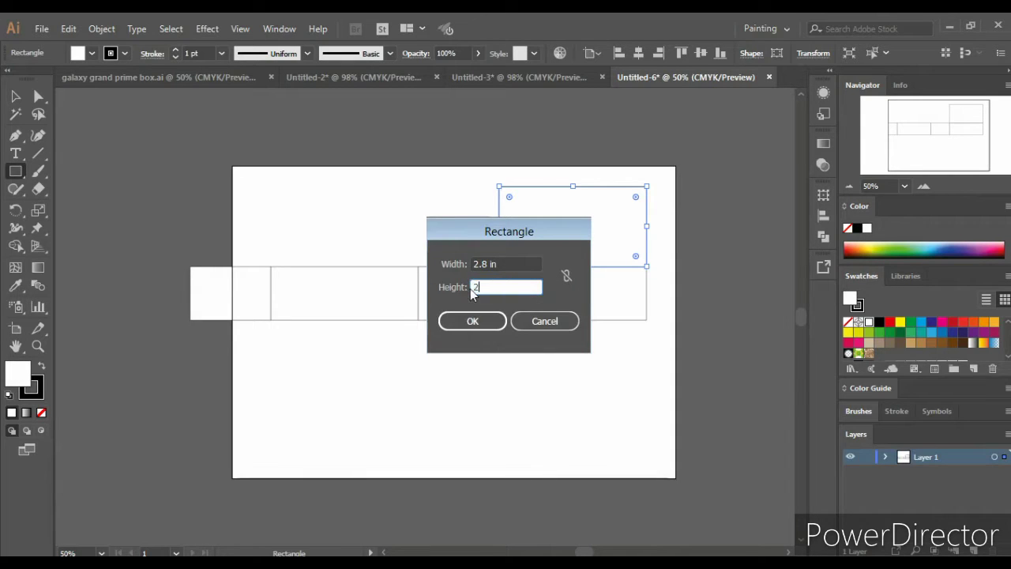
text(.5)
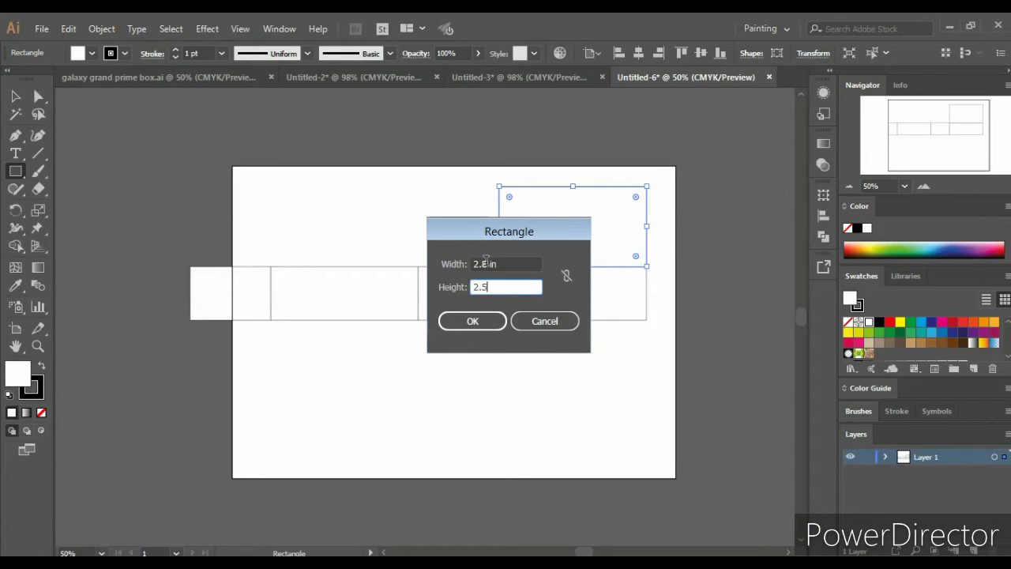
click(473, 320)
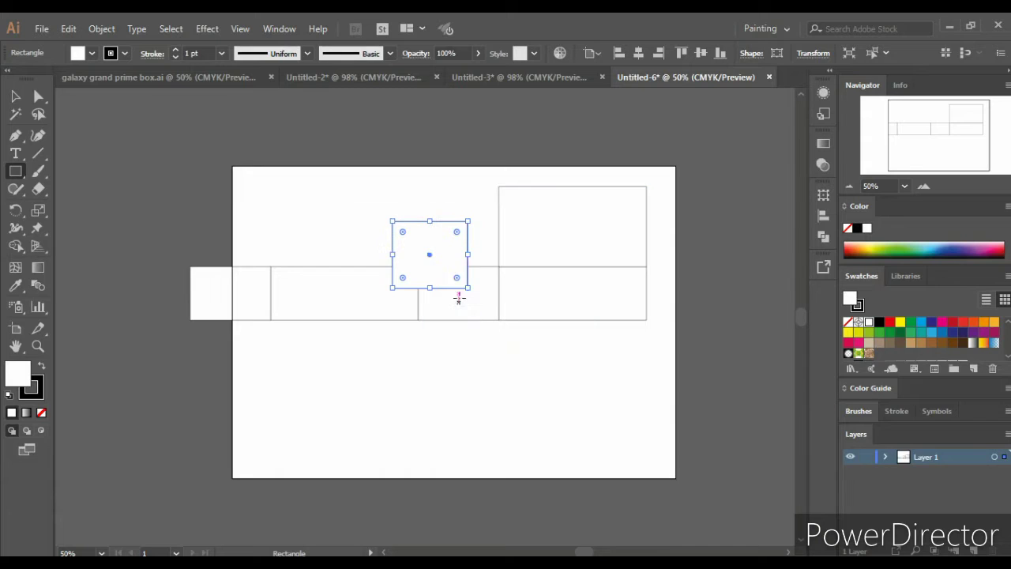
Position the 2.8 × 2.5 in flap flush on top of the narrow side panel.
drag(429, 254, 466, 234)
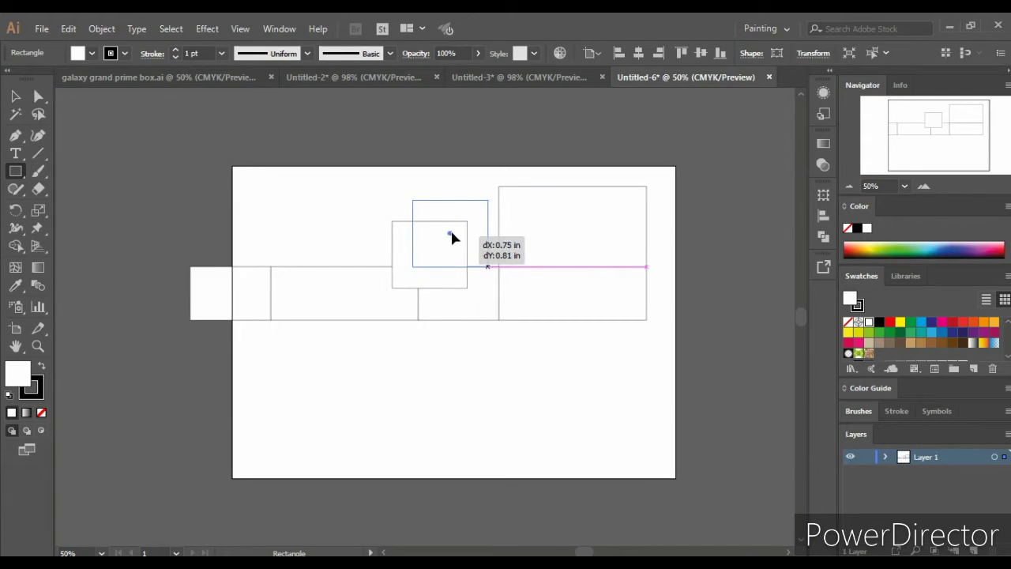
drag(455, 233, 459, 235)
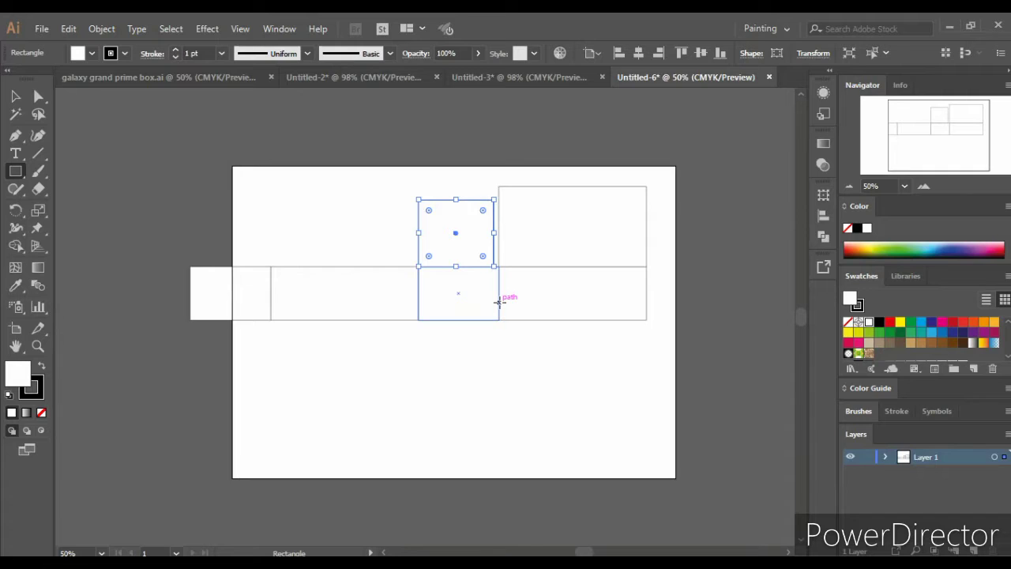
scroll(499, 302, up, 1)
scroll(500, 302, up, 1)
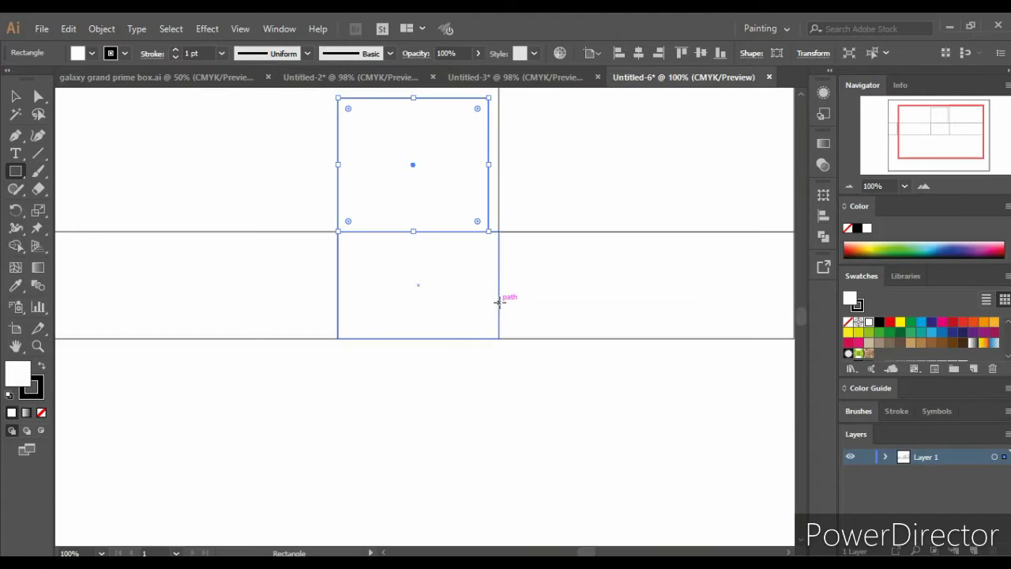
drag(412, 169, 423, 169)
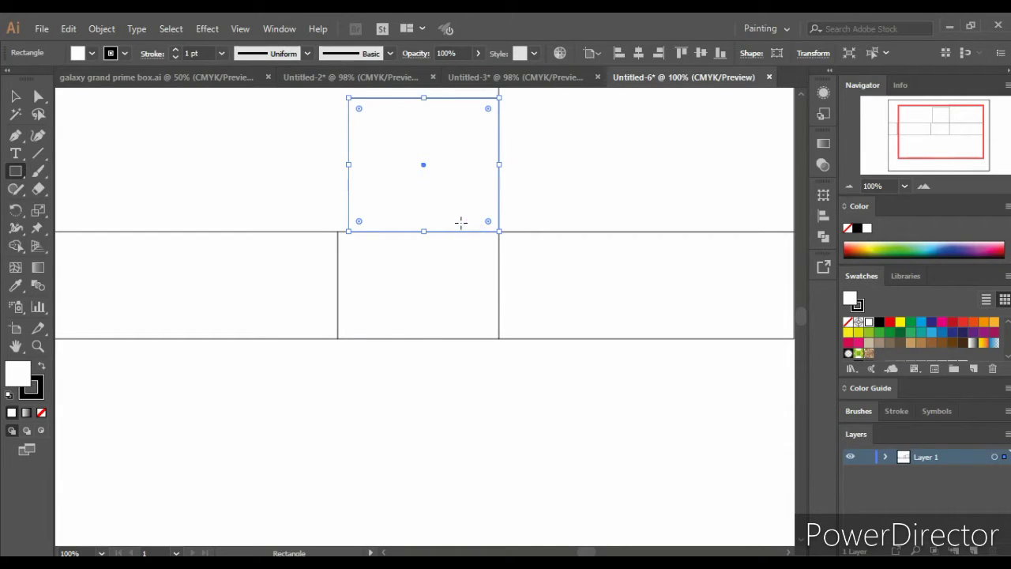
key(ctrl+shift+a)
click(409, 176)
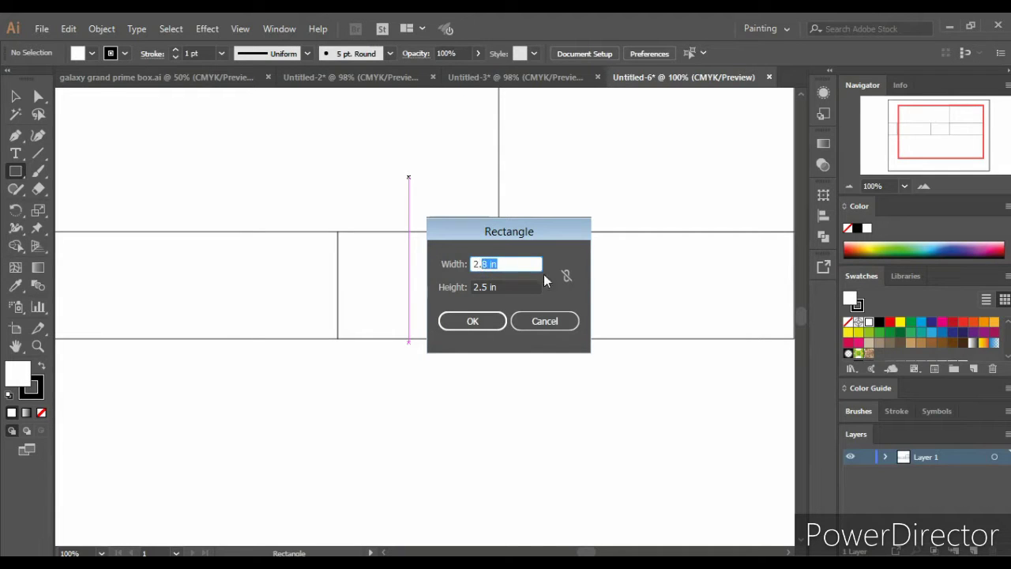
Draw a 3 × 2.5 in flap and place it above the narrow panel left of the lid.
key(BackSpace)
key(BackSpace)
text(3)
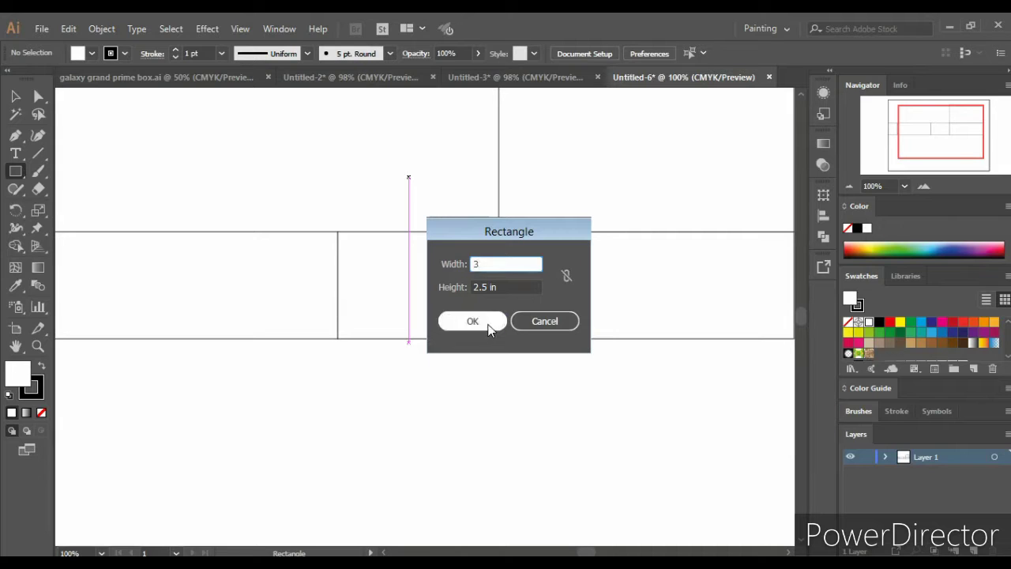
click(488, 323)
key(ctrl+minus)
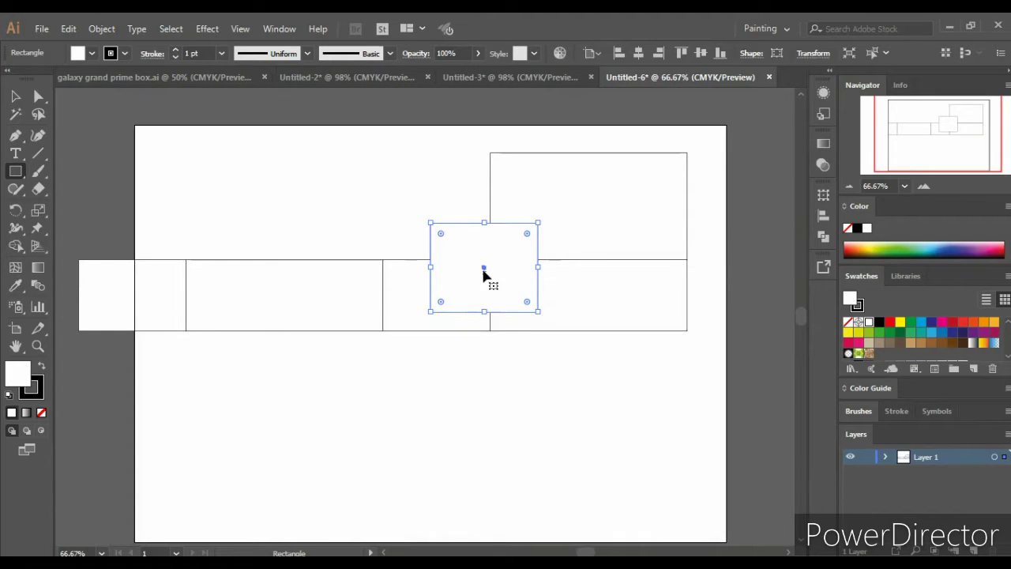
drag(481, 273, 437, 220)
click(15, 95)
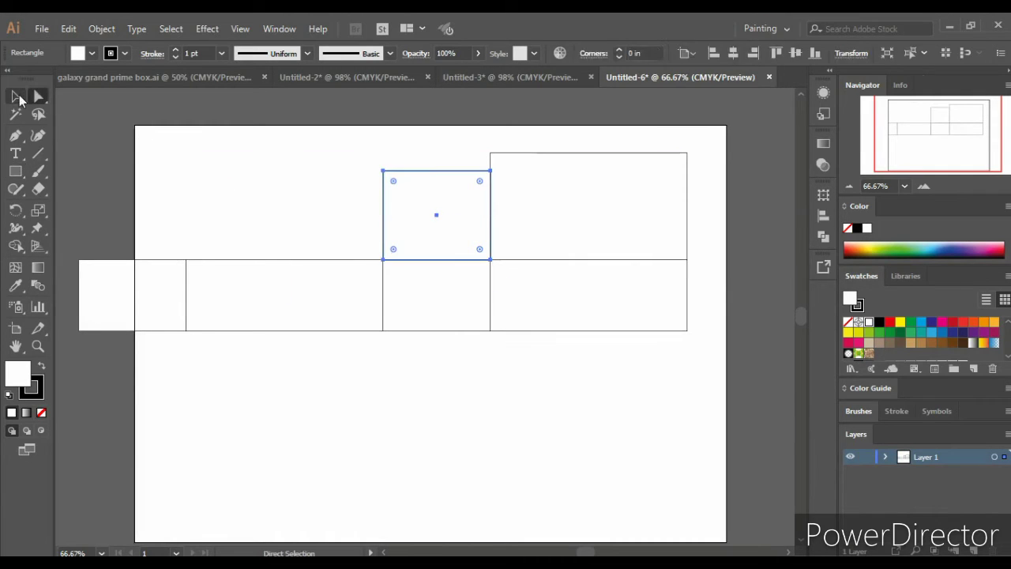
click(236, 182)
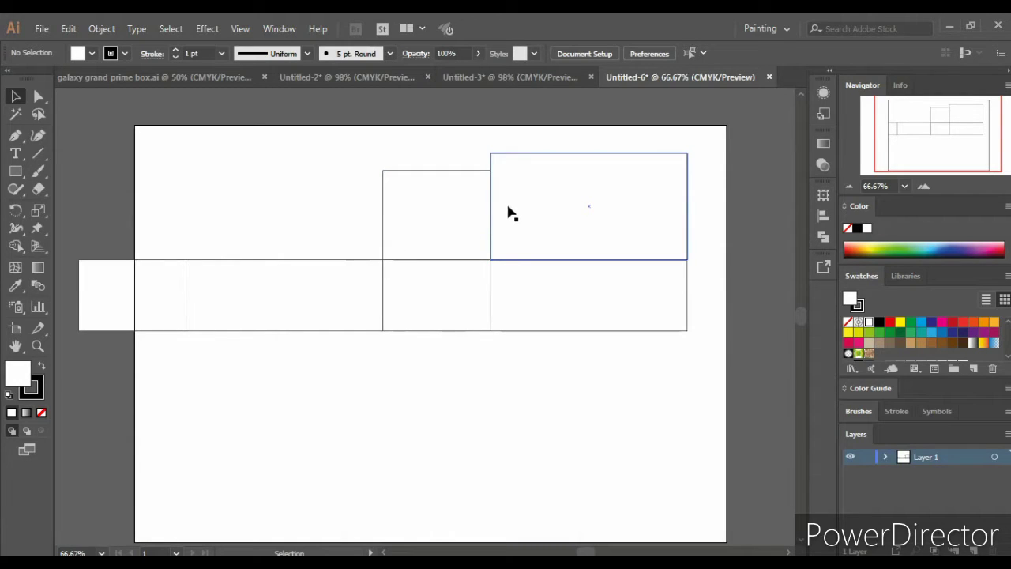
Duplicate the flap above the leftmost panels of the strip.
click(14, 171)
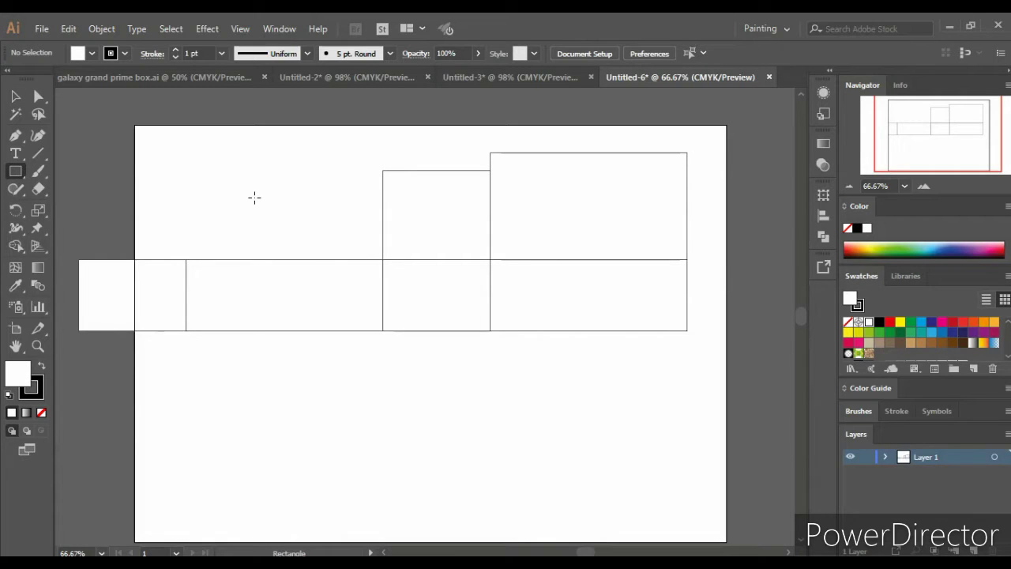
click(15, 97)
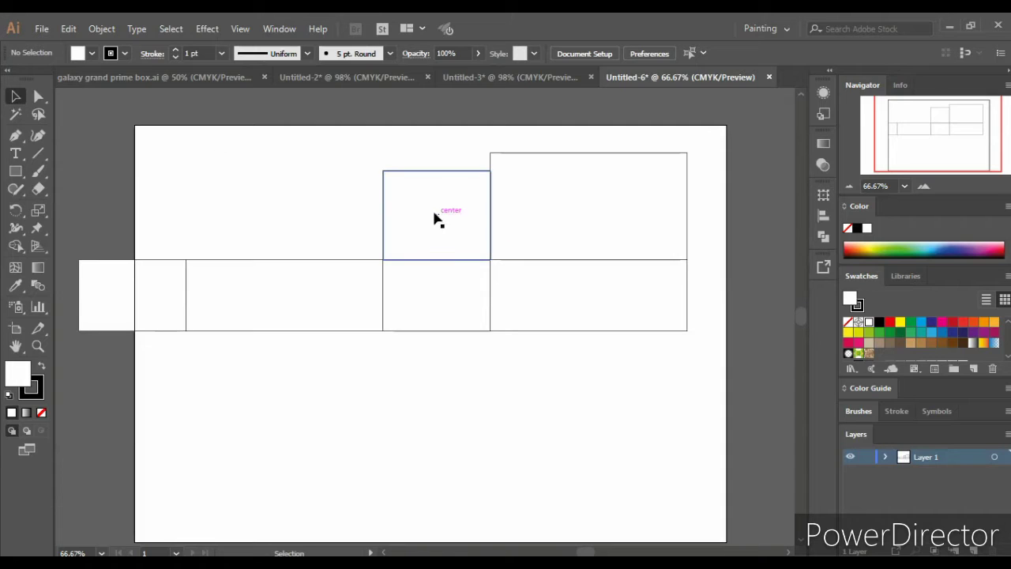
mouse_move(435, 214)
mouse_down()
mouse_move(110, 215)
mouse_move(134, 219)
mouse_up()
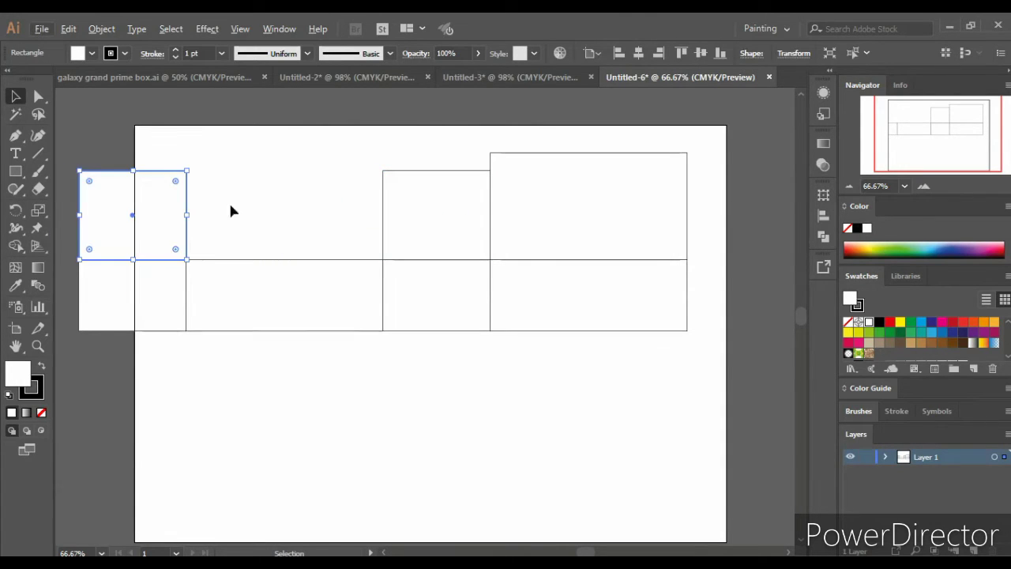
click(332, 204)
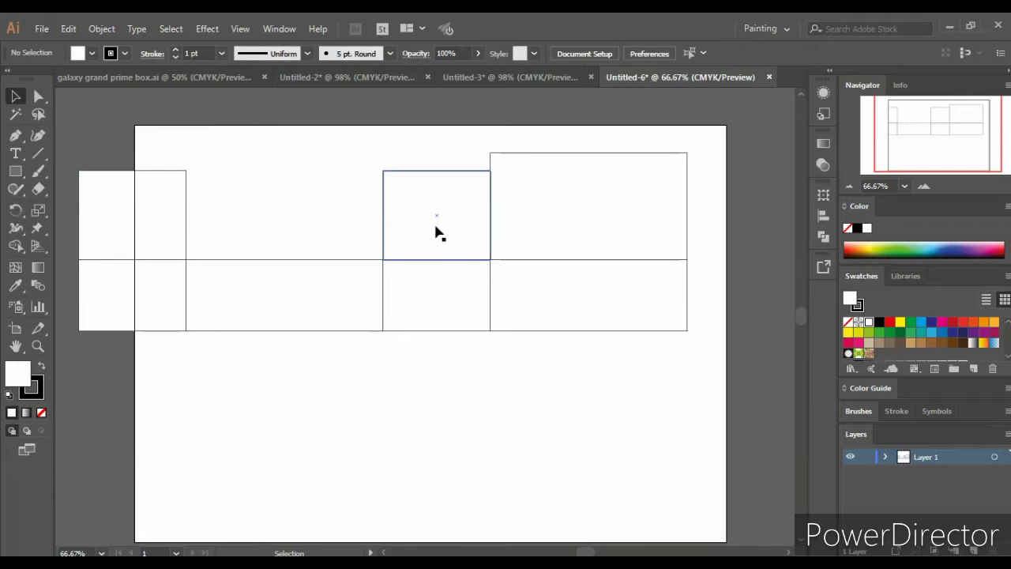
scroll(419, 272, down, 1)
alt+scroll(413, 279, down, 1)
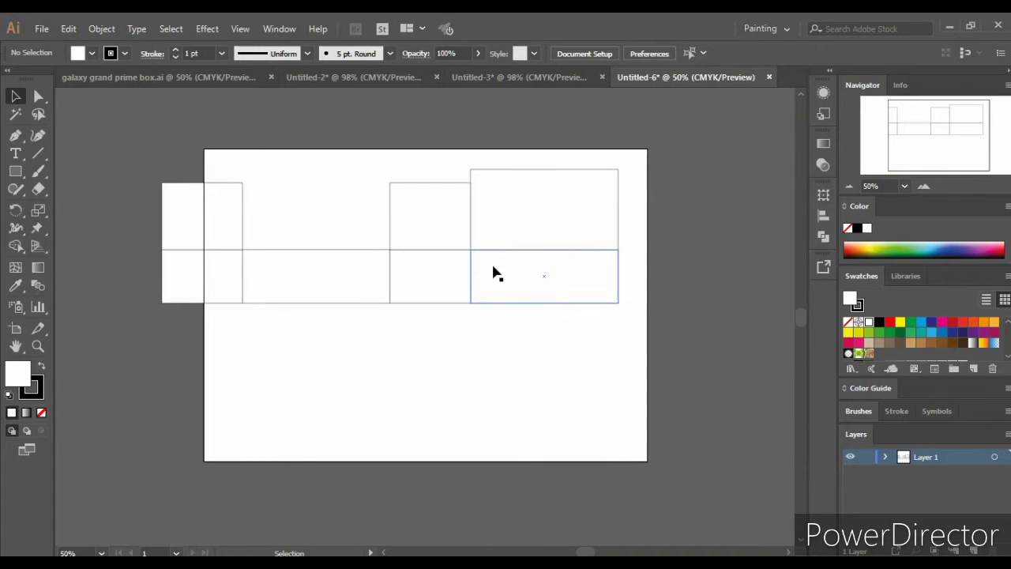
click(14, 326)
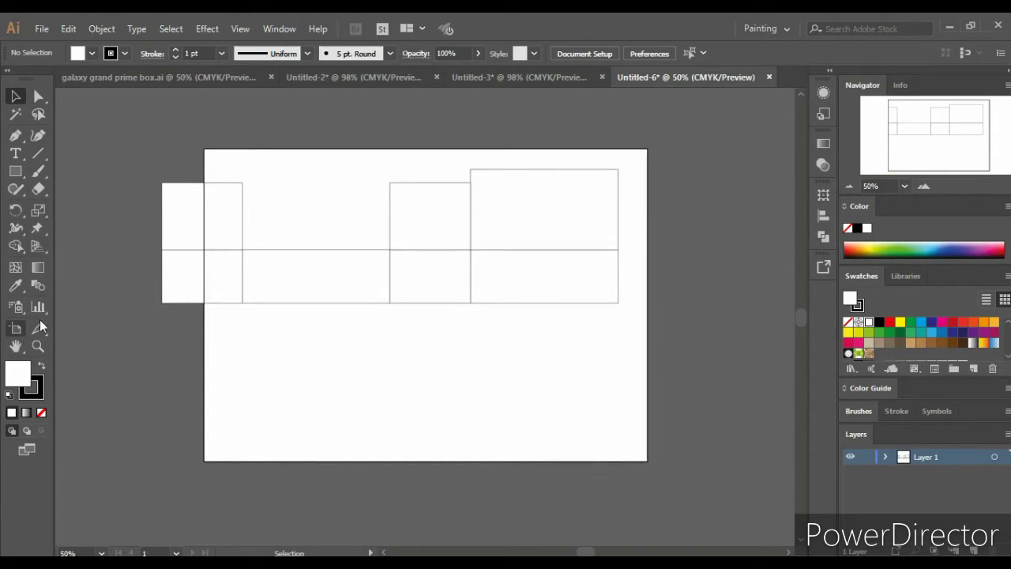
alt+scroll(220, 312, down, 1)
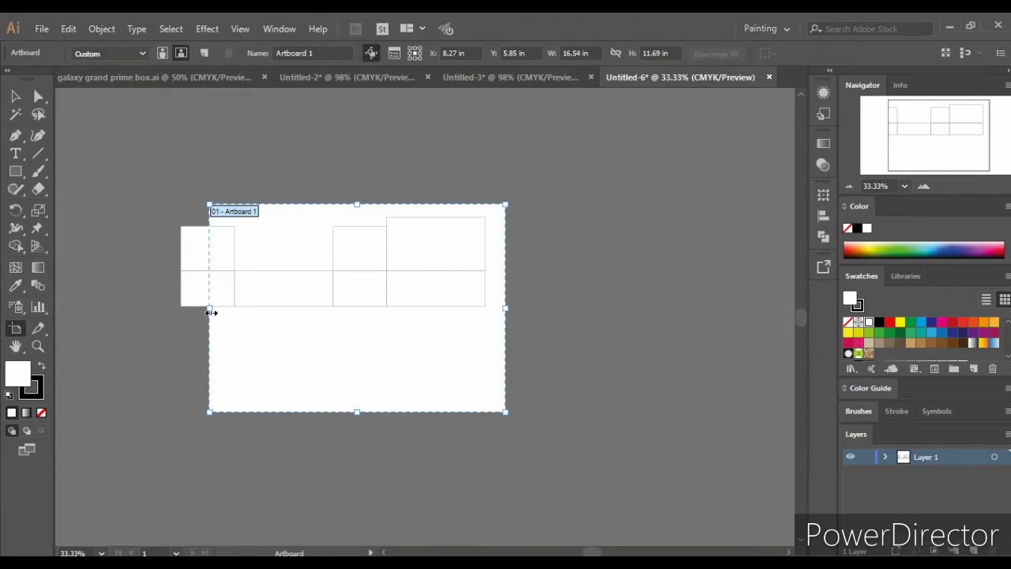
Extend the artboard left, right, up and down so it surrounds the entire box net.
drag(211, 309, 93, 306)
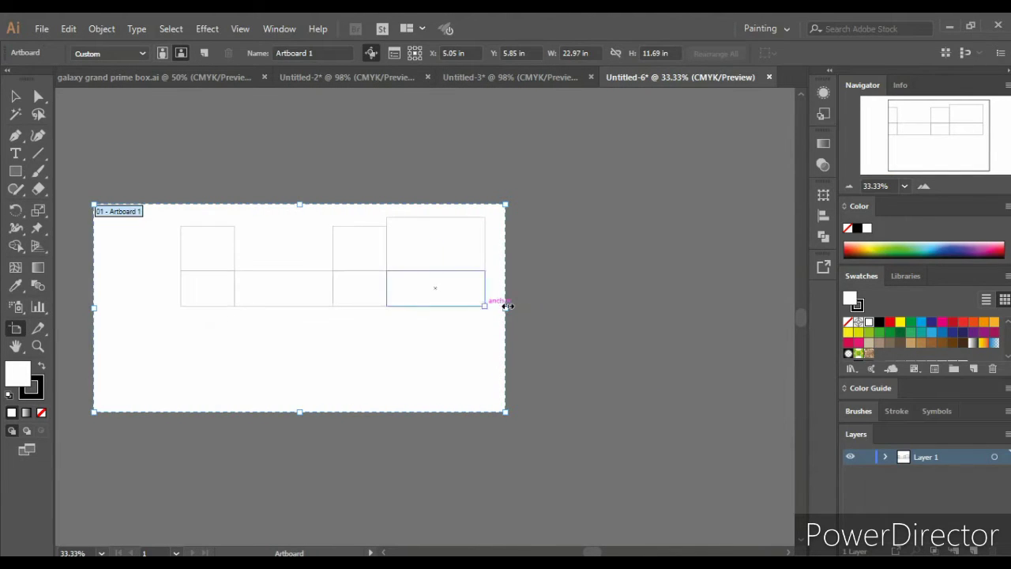
drag(508, 306, 597, 307)
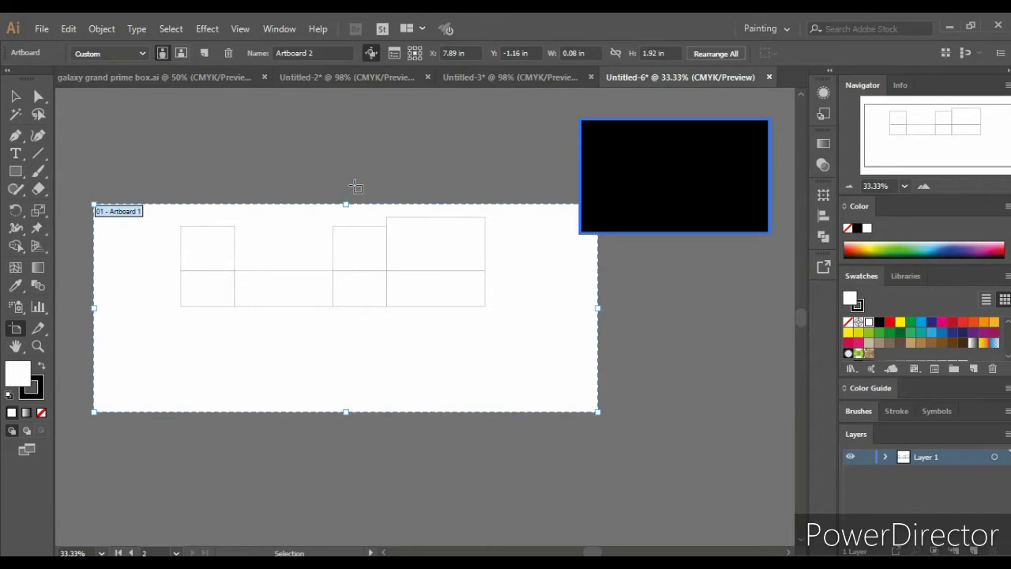
drag(345, 205, 345, 141)
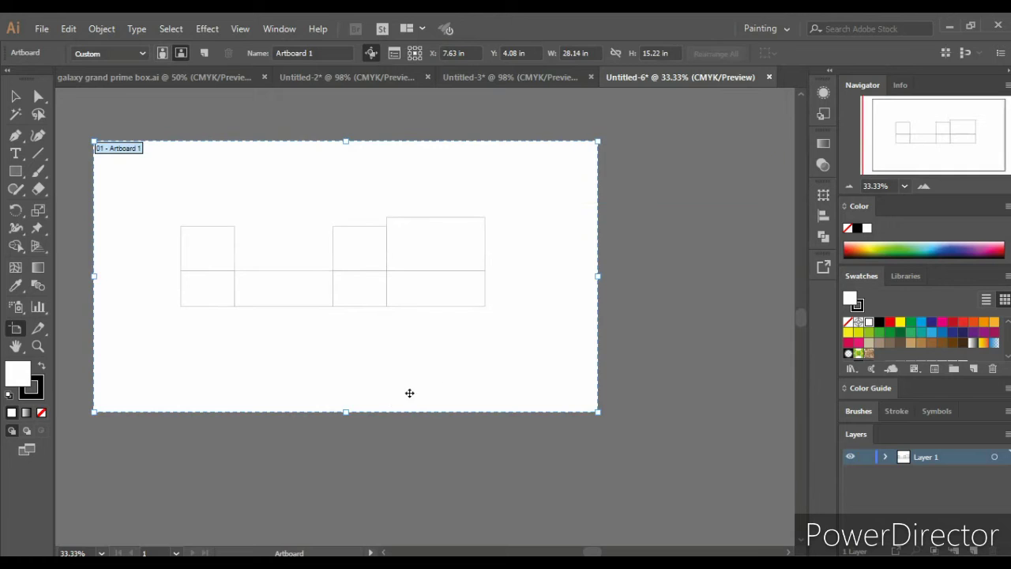
drag(346, 412, 345, 436)
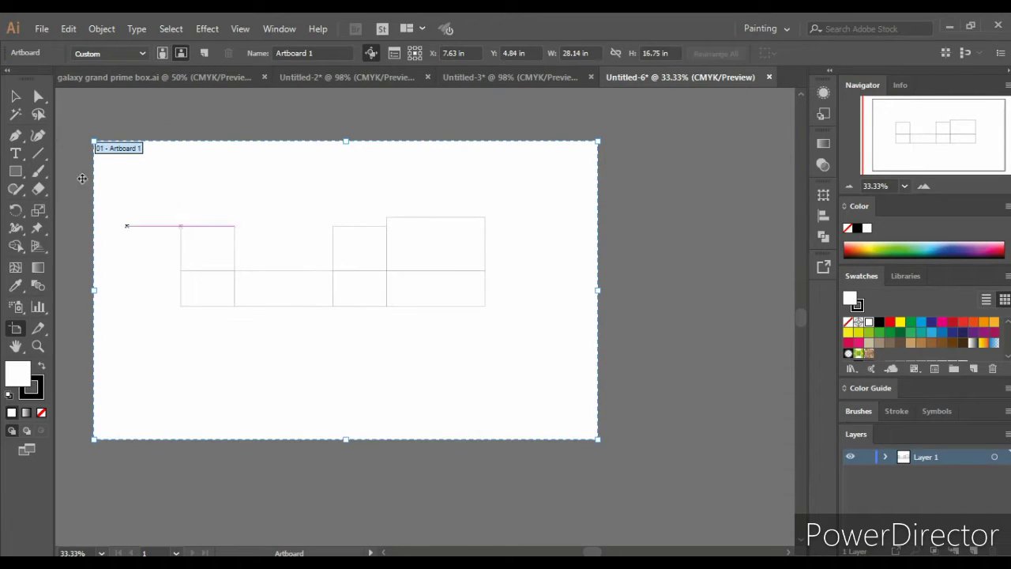
click(15, 97)
Draw a new 5.5 × 2 in rectangle.
alt+scroll(353, 249, up, 1)
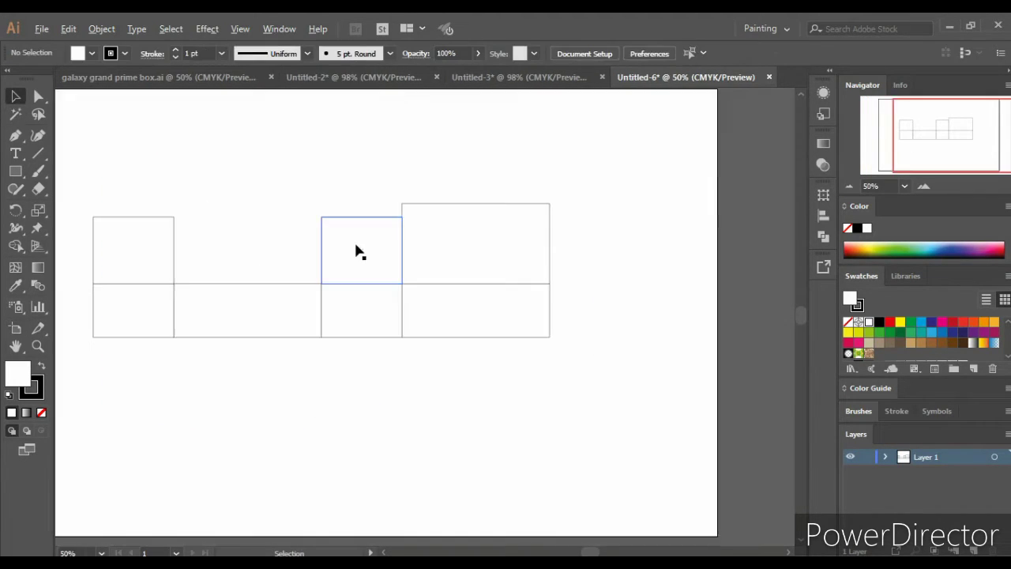
key(a)
key(v)
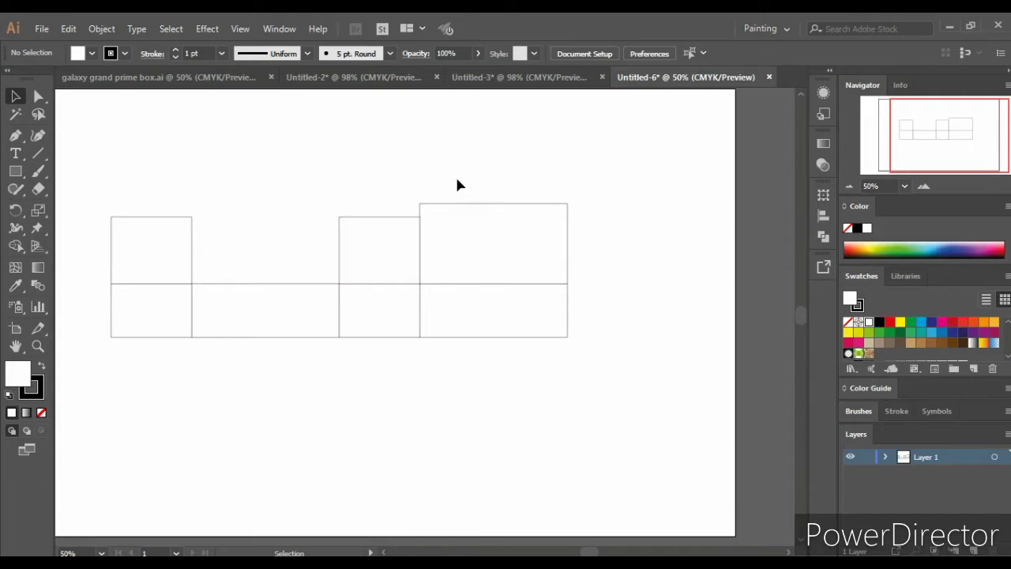
scroll(446, 185, up, 1)
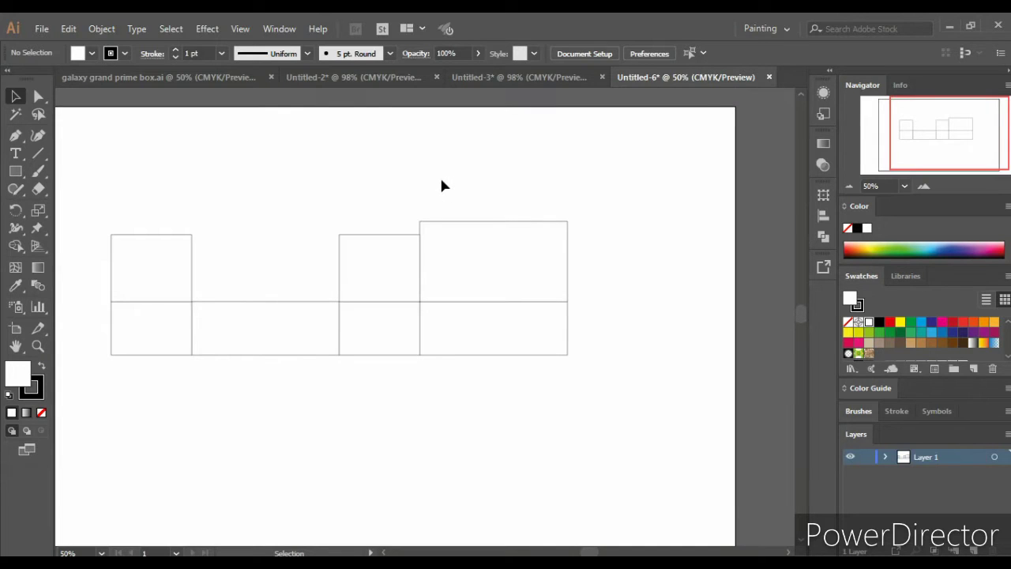
click(15, 170)
click(265, 154)
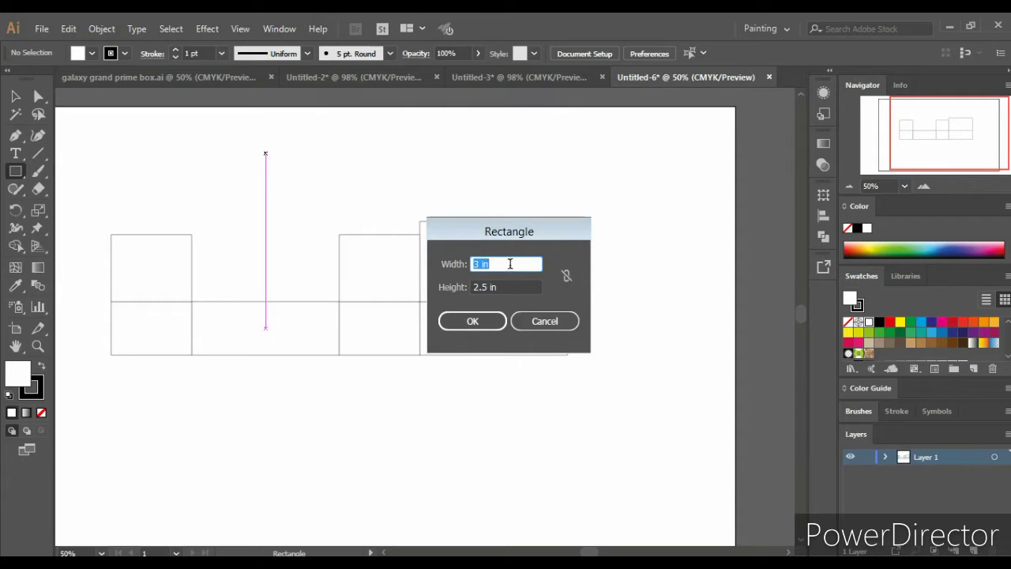
text(5.)
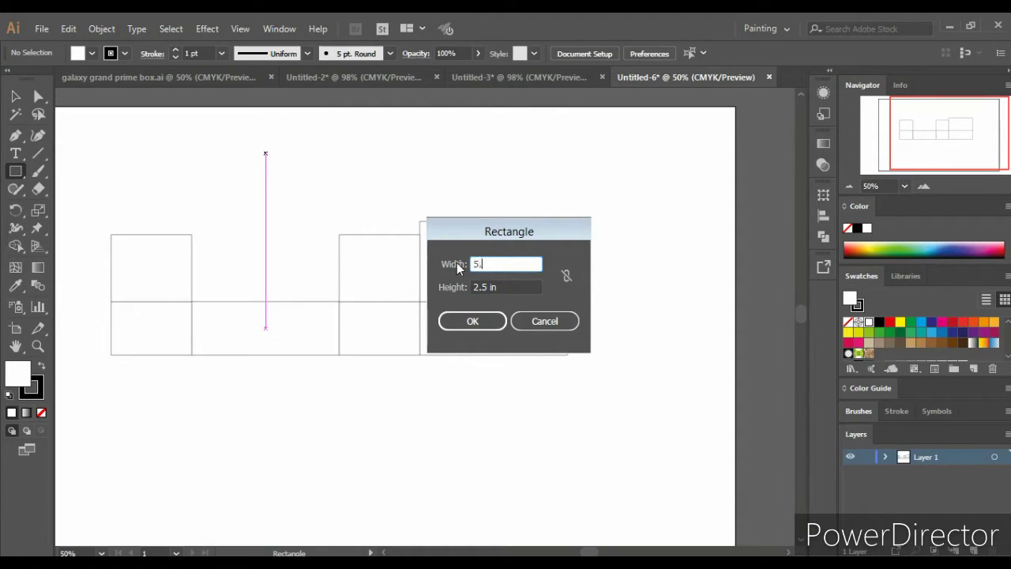
text(5)
key(Tab)
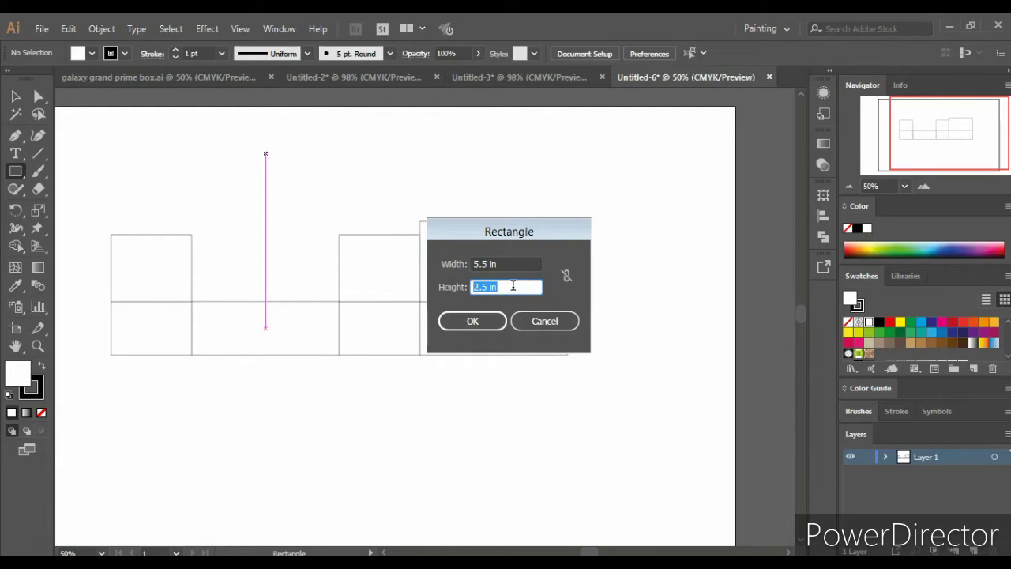
text(2)
click(478, 321)
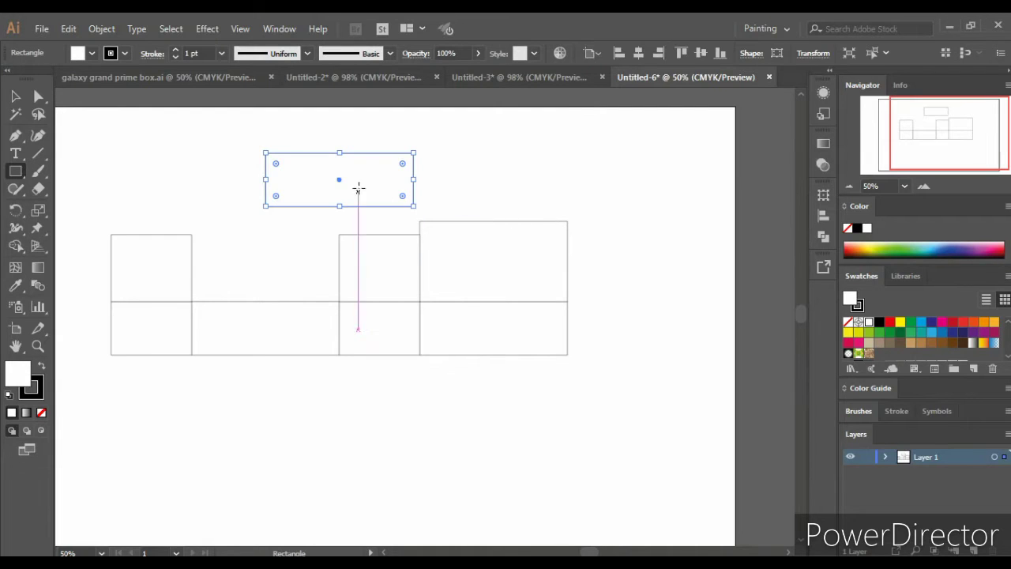
Move the 5.5 × 2 in rectangle onto the top of the large lid panel.
drag(337, 183, 496, 197)
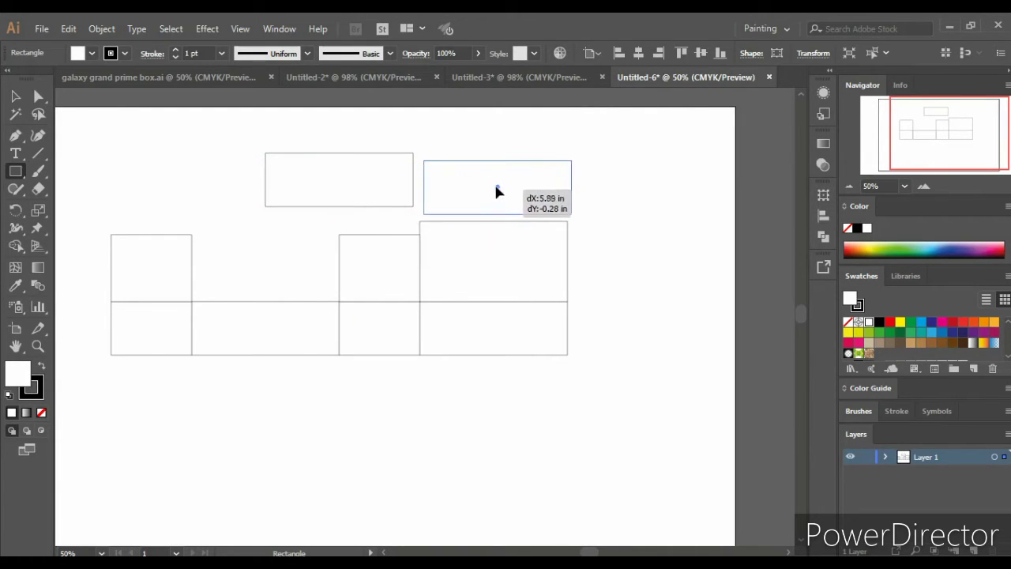
drag(496, 197, 492, 196)
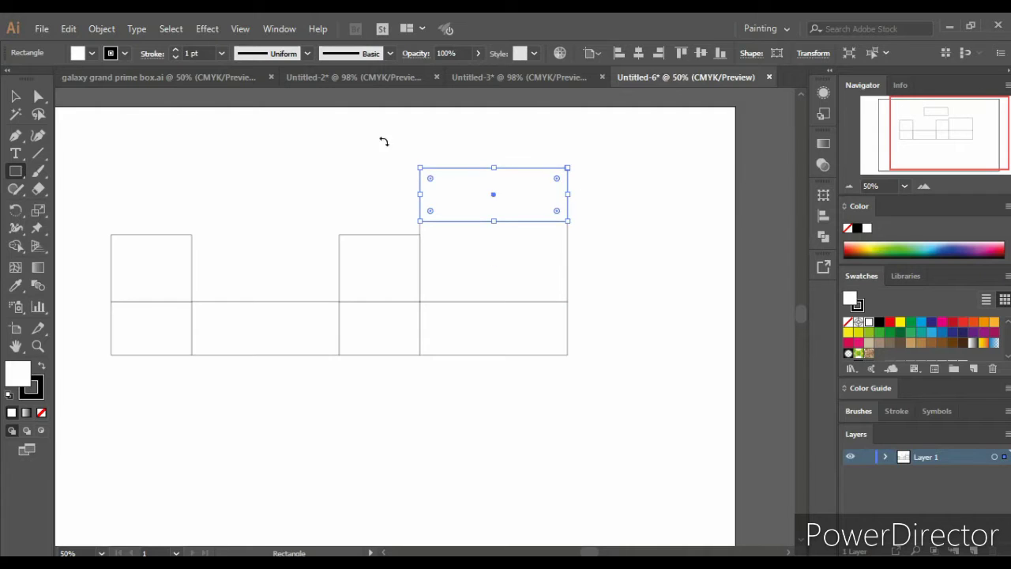
scroll(209, 145, up, 1)
click(16, 97)
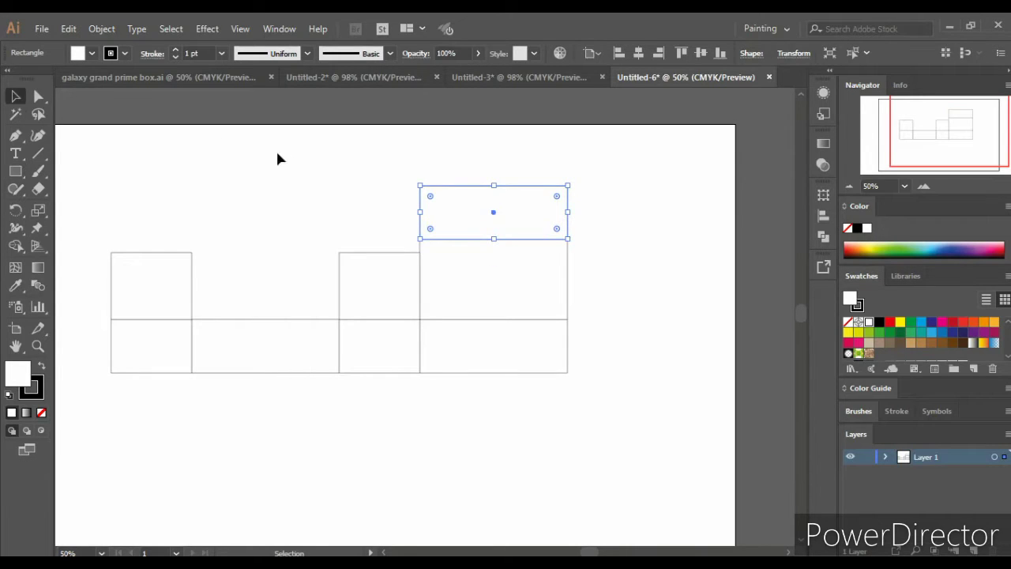
click(276, 154)
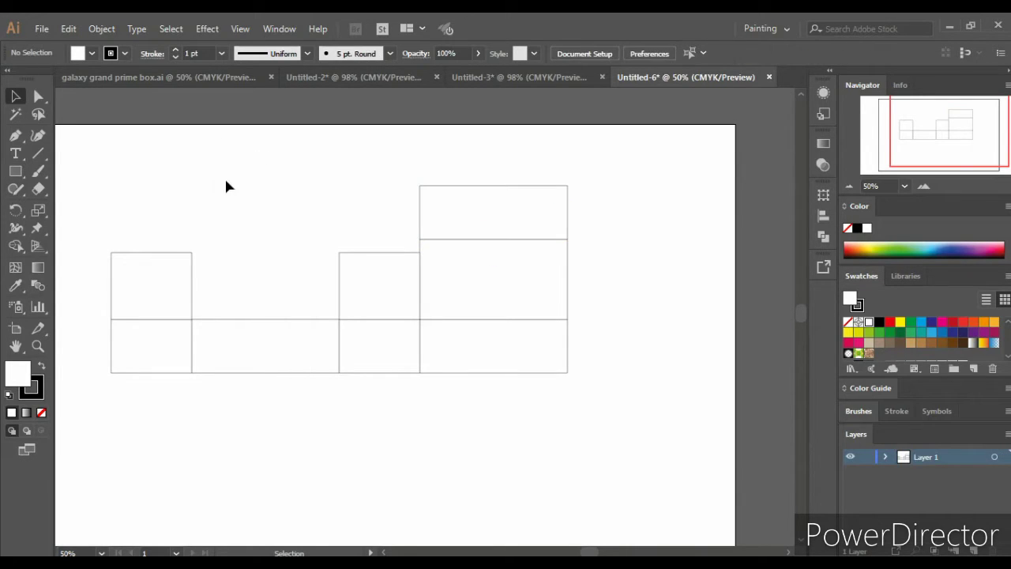
Draw a thin 3 × 0.5 in strip rectangle.
click(15, 171)
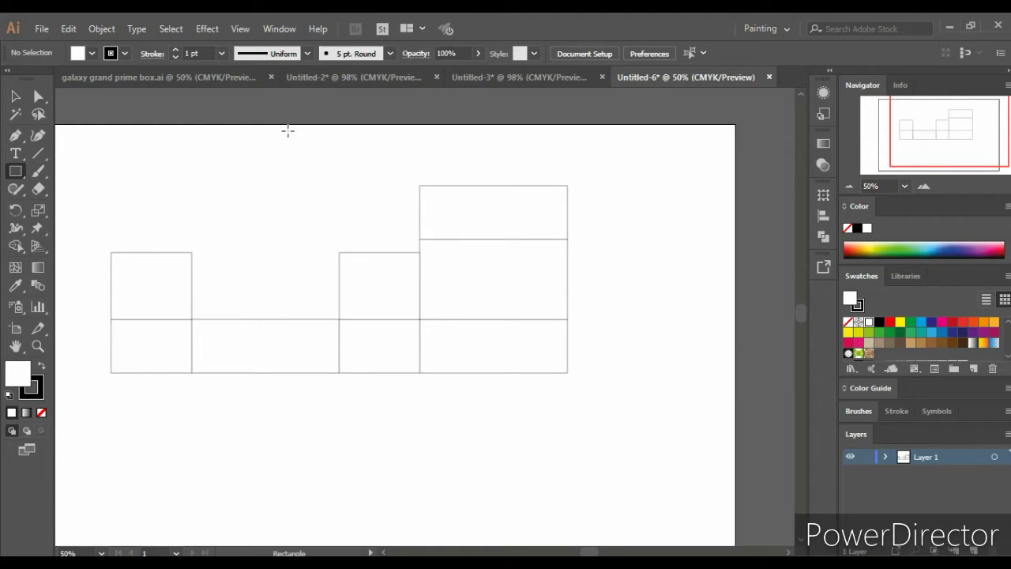
click(584, 241)
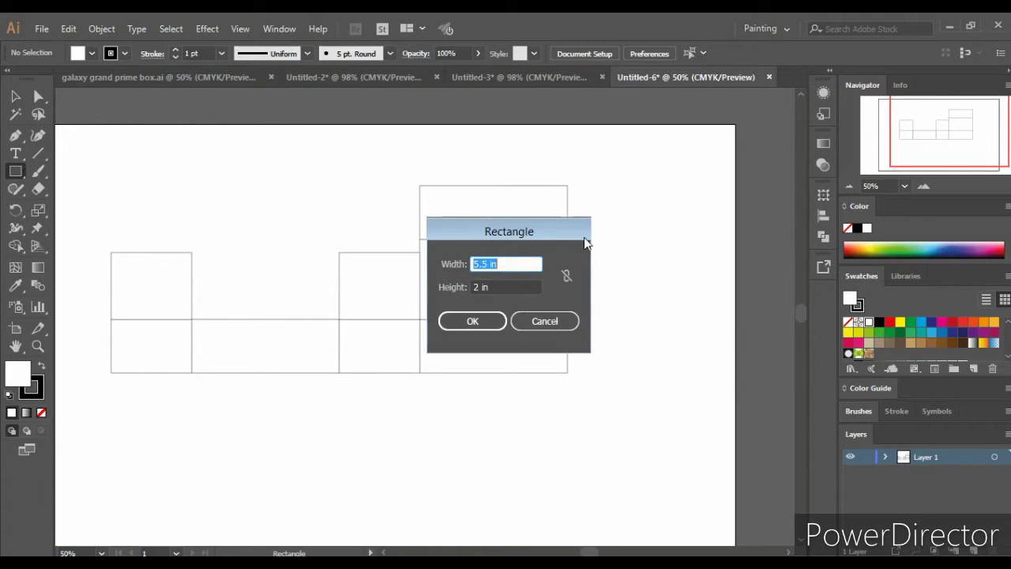
text(3)
click(506, 286)
drag(505, 286, 468, 290)
text(.)
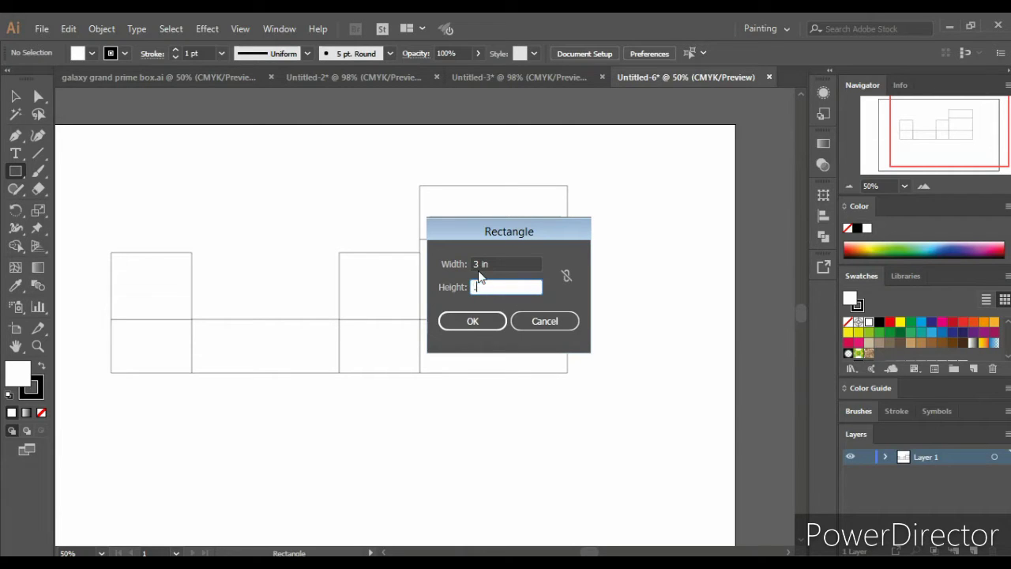
text(5)
click(466, 321)
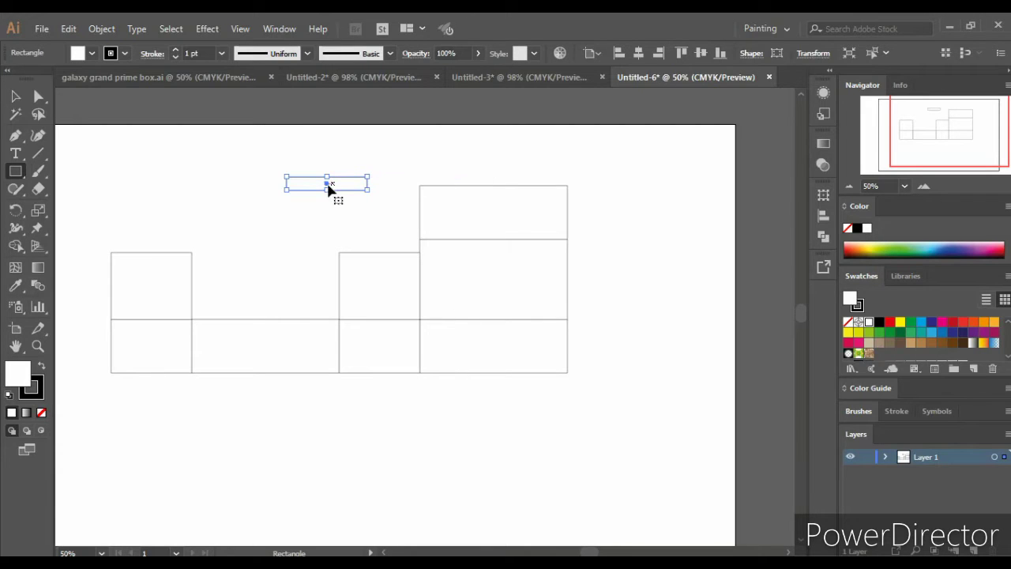
Snap the thin strip centred onto the top edge of the 5.5 × 2 in cap panel.
mouse_move(338, 187)
mouse_down()
mouse_move(457, 160)
mouse_move(493, 183)
mouse_up()
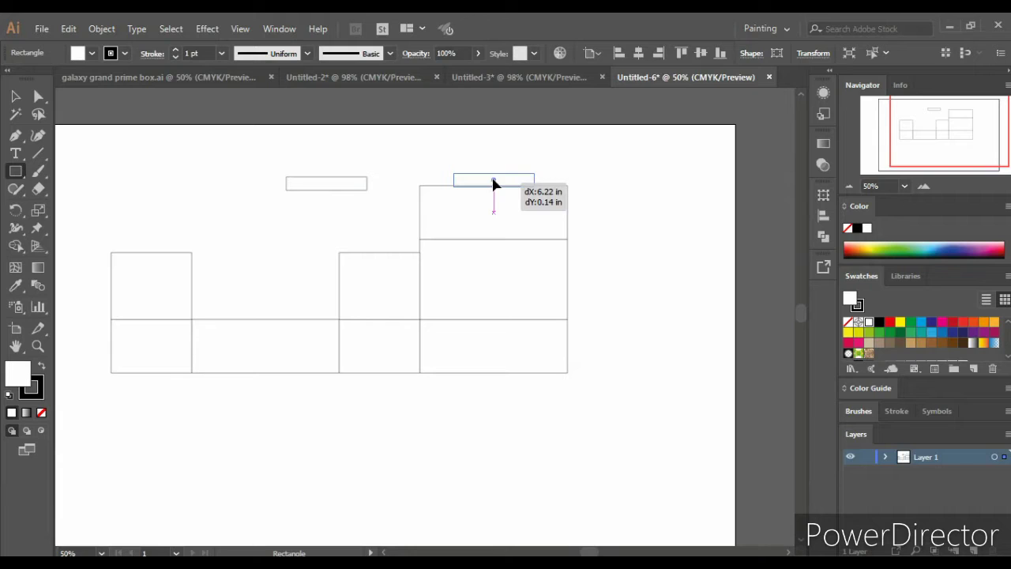
drag(493, 183, 493, 180)
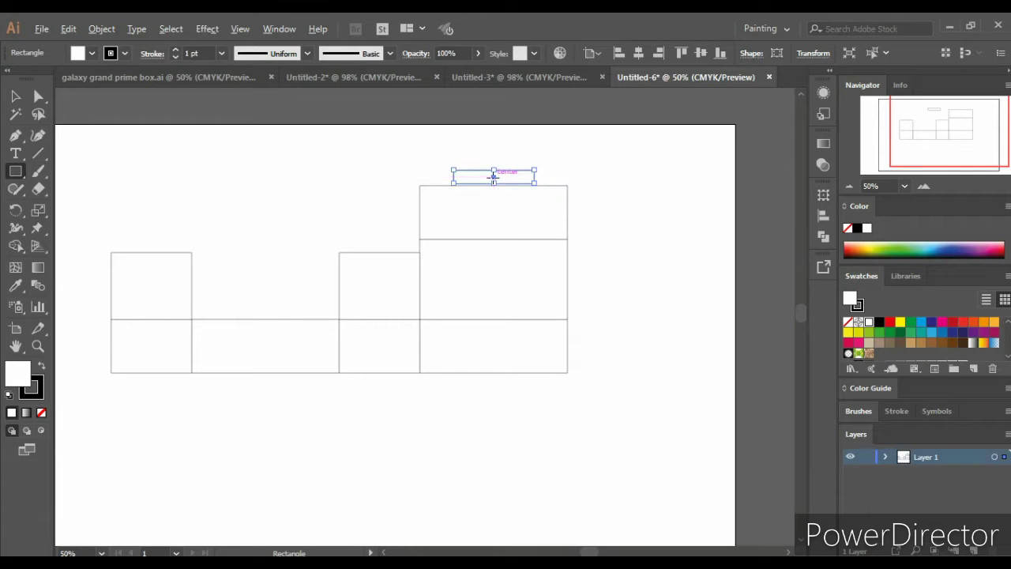
key(ctrl+plus)
key(ctrl+plus)
key(ctrl+plus)
key(ctrl+plus)
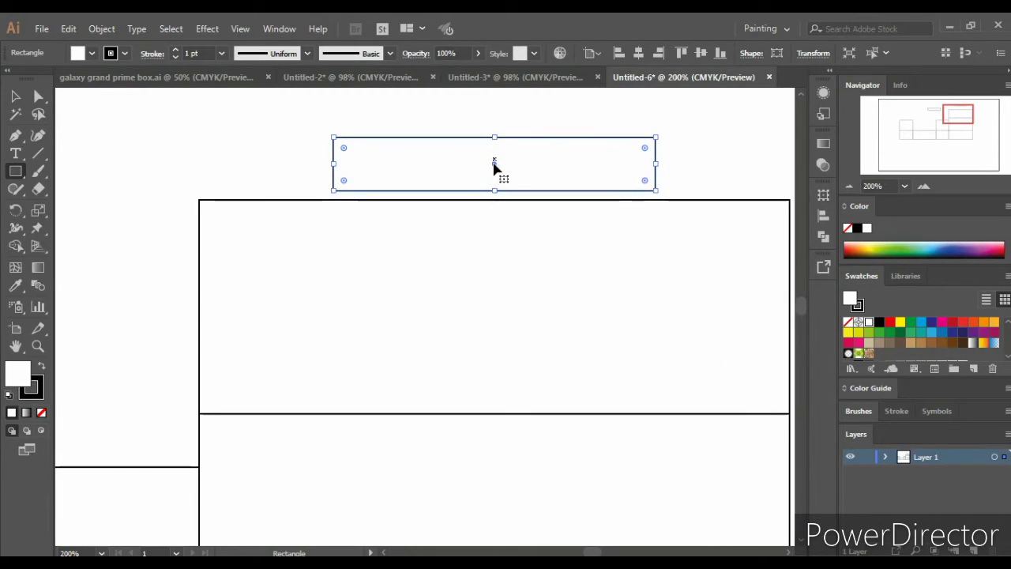
drag(493, 168, 495, 173)
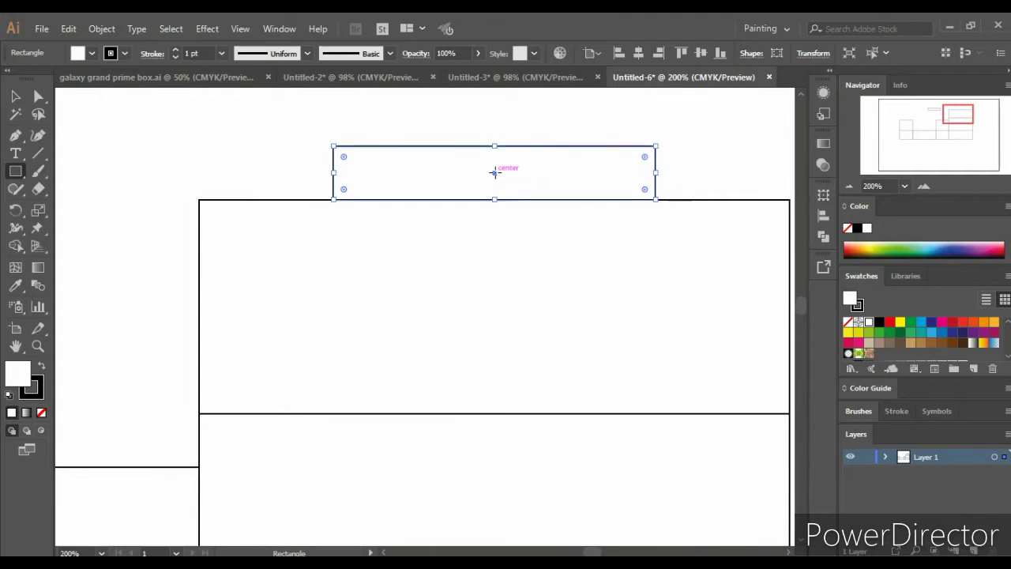
key(ctrl+minus)
key(ctrl+minus)
key(ctrl+minus)
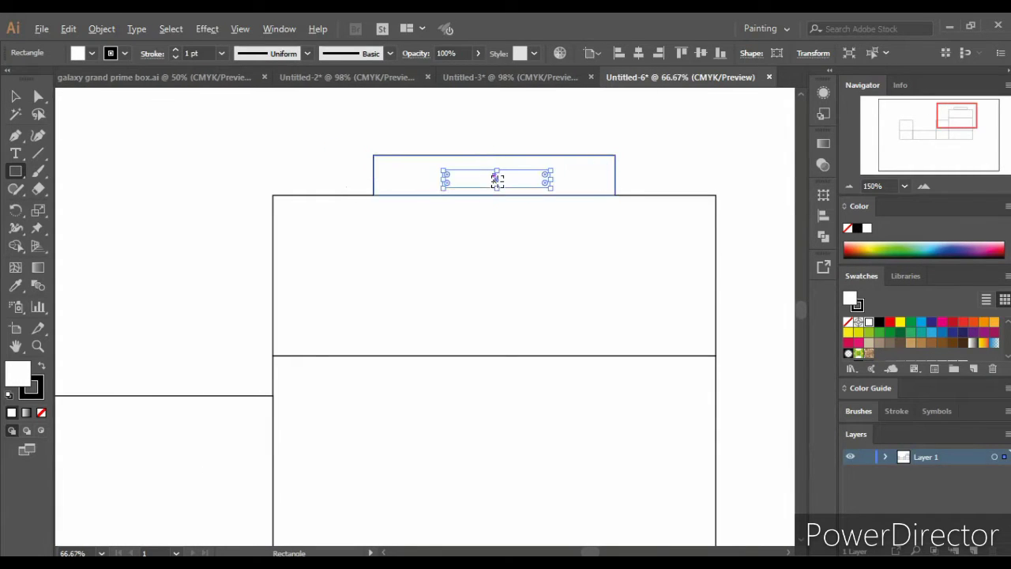
key(ctrl+minus)
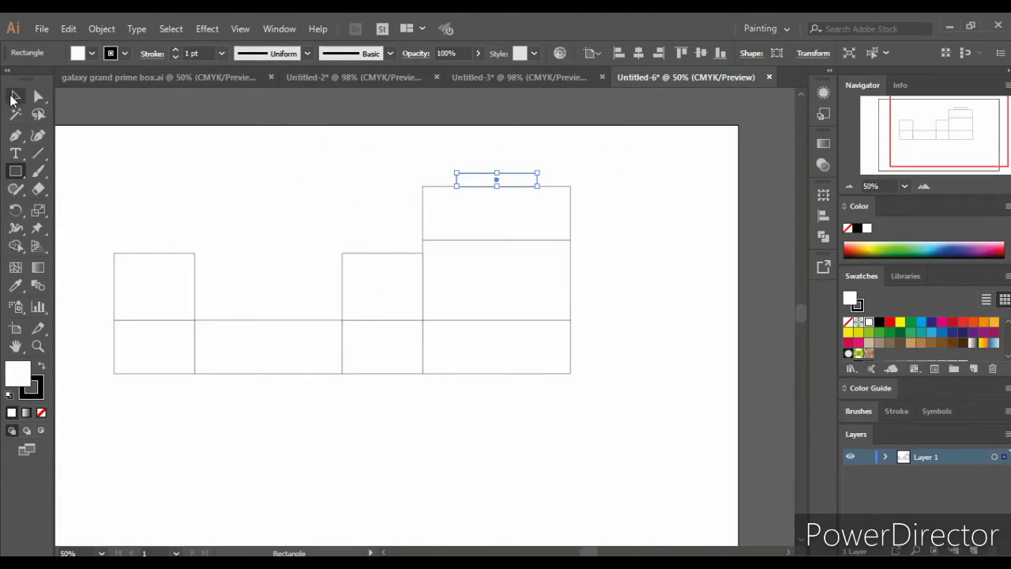
click(15, 96)
click(297, 180)
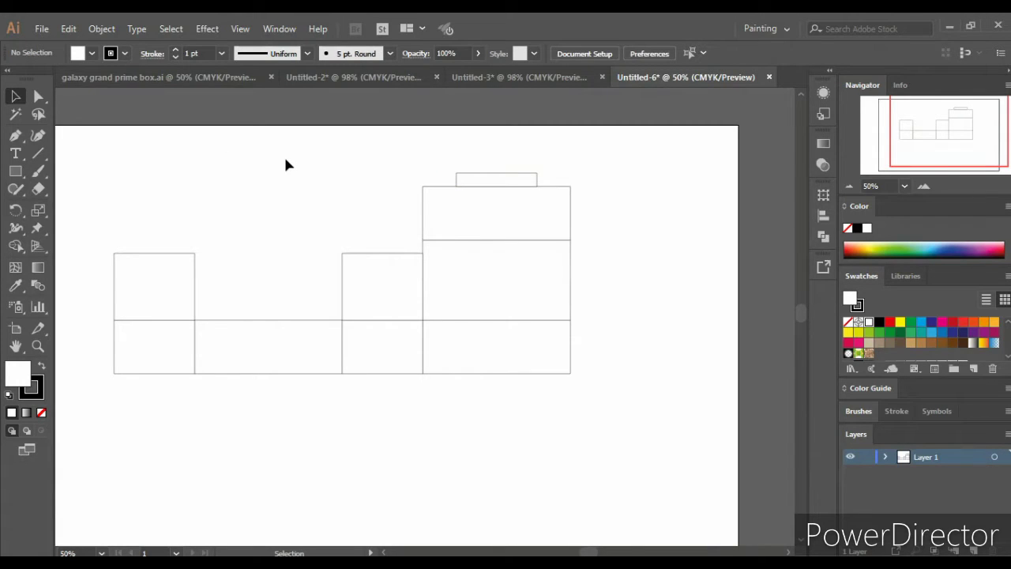
Draw a 2.6 × 2 in rectangle and move it below the net, under the right-hand panels.
scroll(286, 165, down, 1)
scroll(286, 164, down, 1)
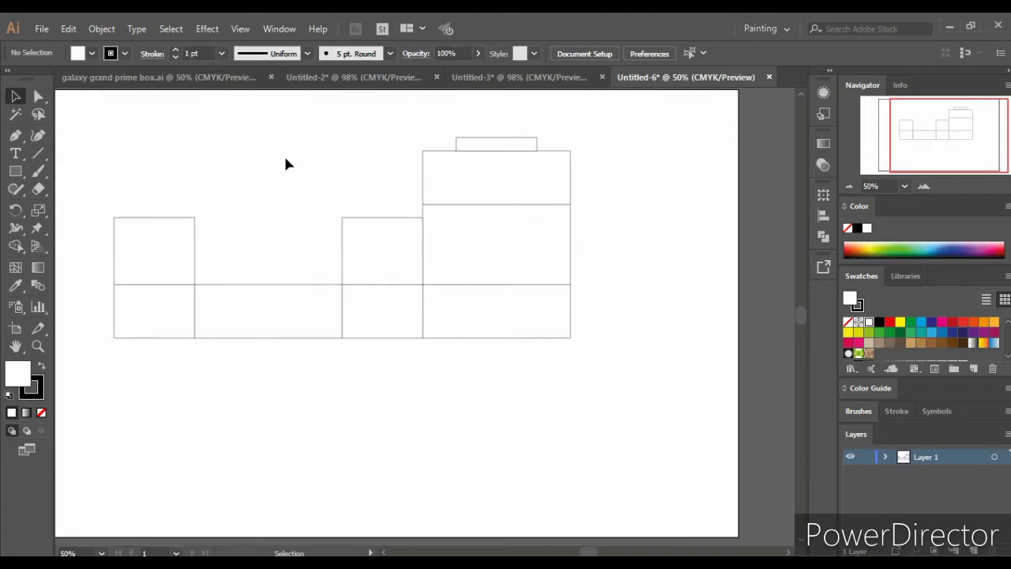
scroll(467, 300, down, 1)
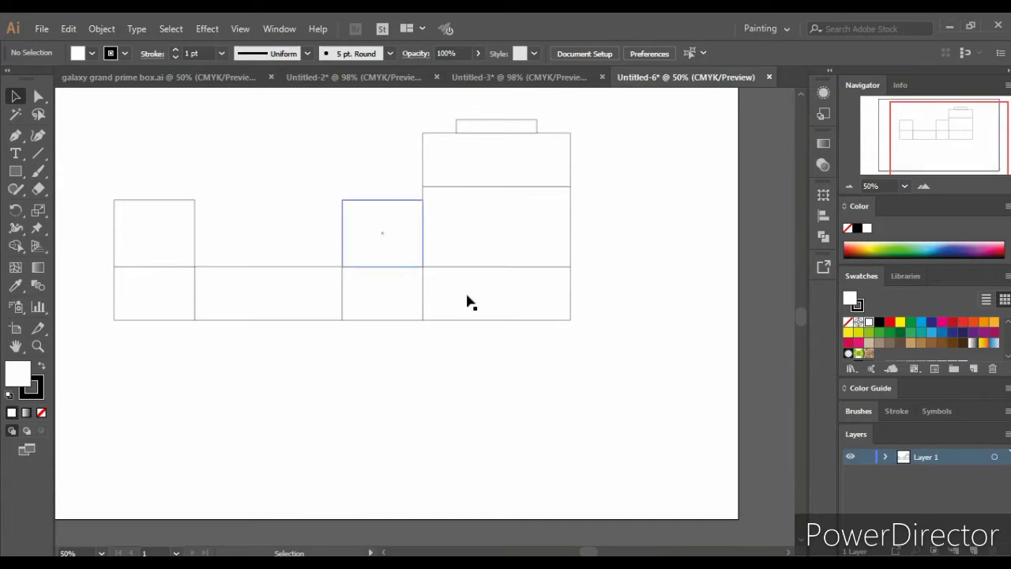
scroll(489, 304, down, 2)
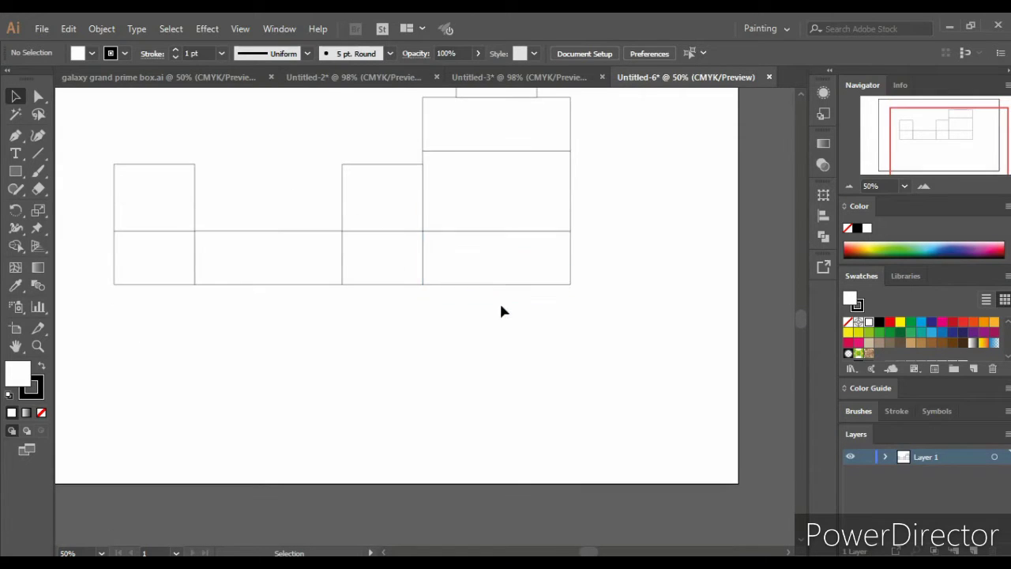
click(15, 171)
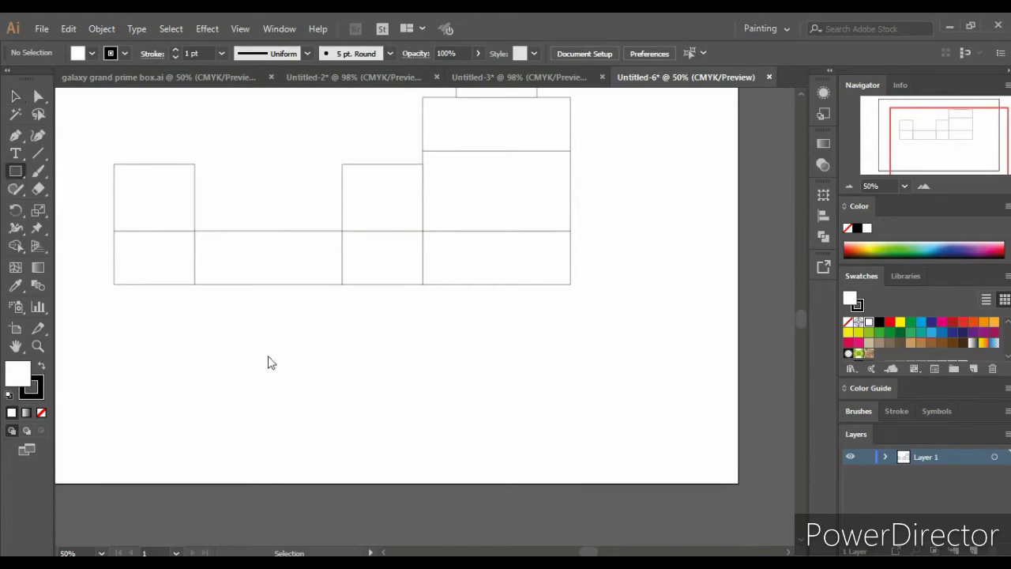
click(341, 336)
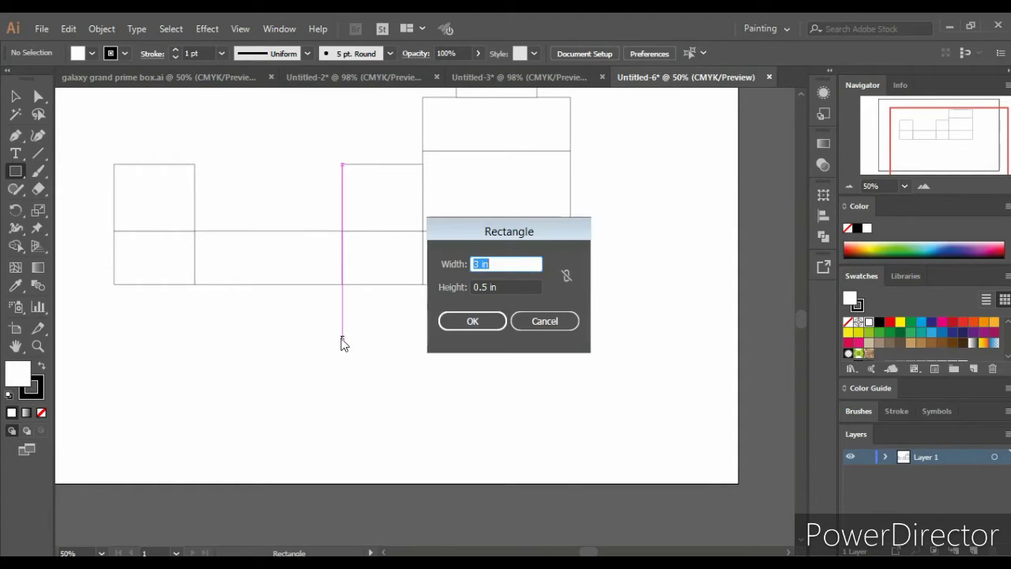
key(Tab)
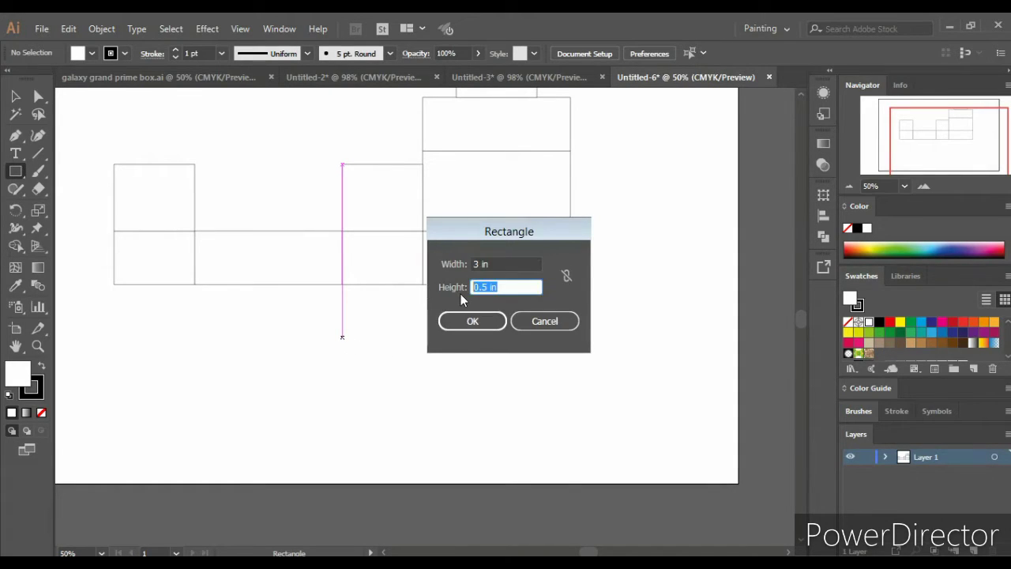
text(2)
key(shift+Tab)
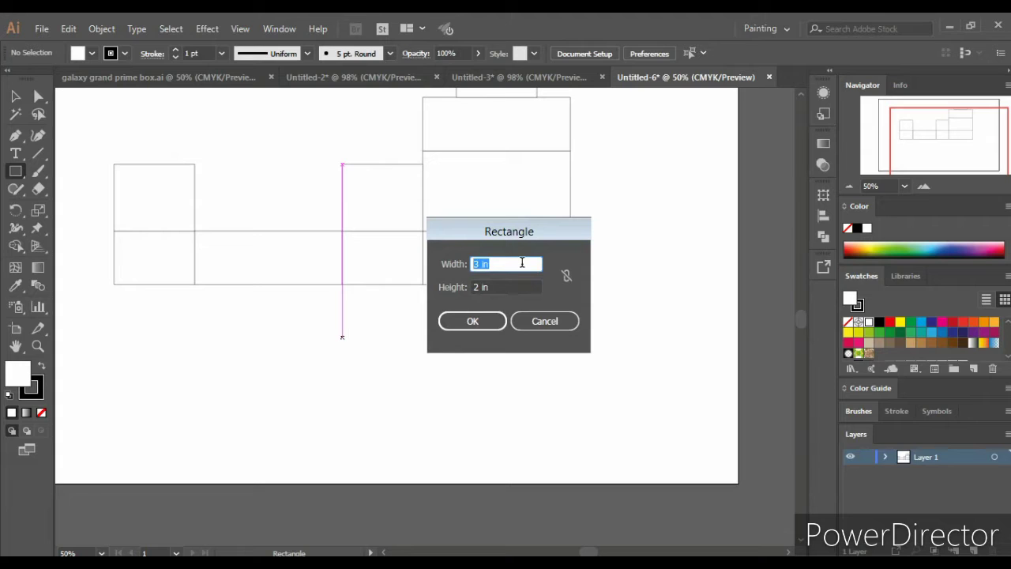
text(2.6)
click(479, 321)
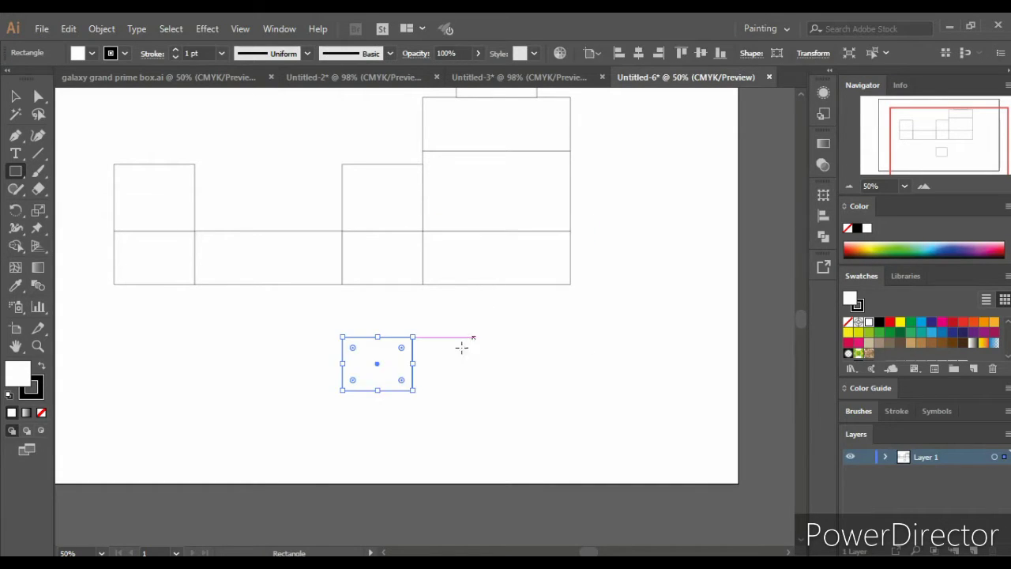
mouse_move(376, 368)
mouse_down()
mouse_move(536, 342)
mouse_move(536, 320)
mouse_move(536, 369)
mouse_up()
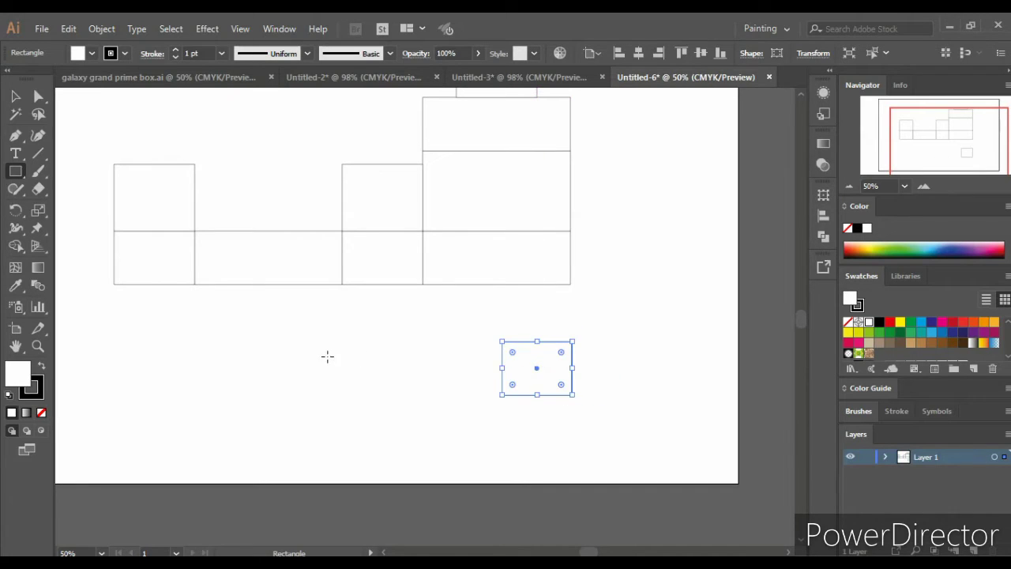
Add a 1.4 × 2 in rectangle aligned beside the 2.6 in one.
click(383, 372)
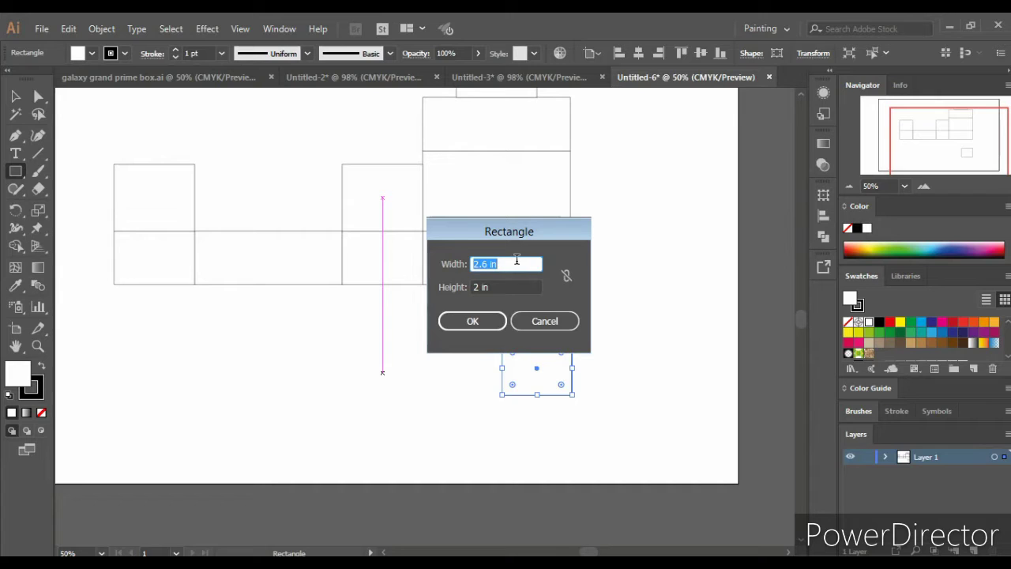
text(1.4)
click(483, 321)
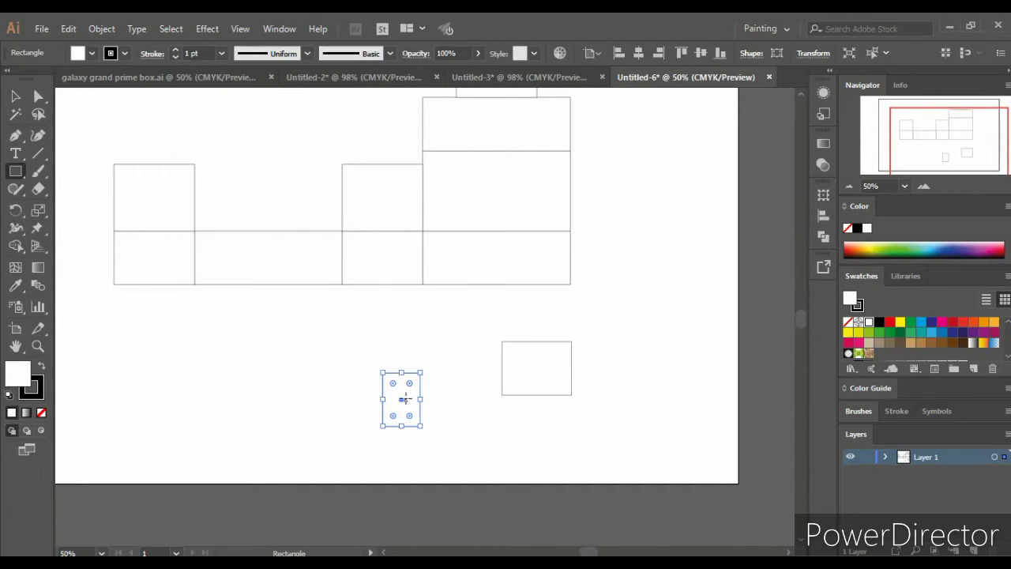
drag(403, 400, 443, 370)
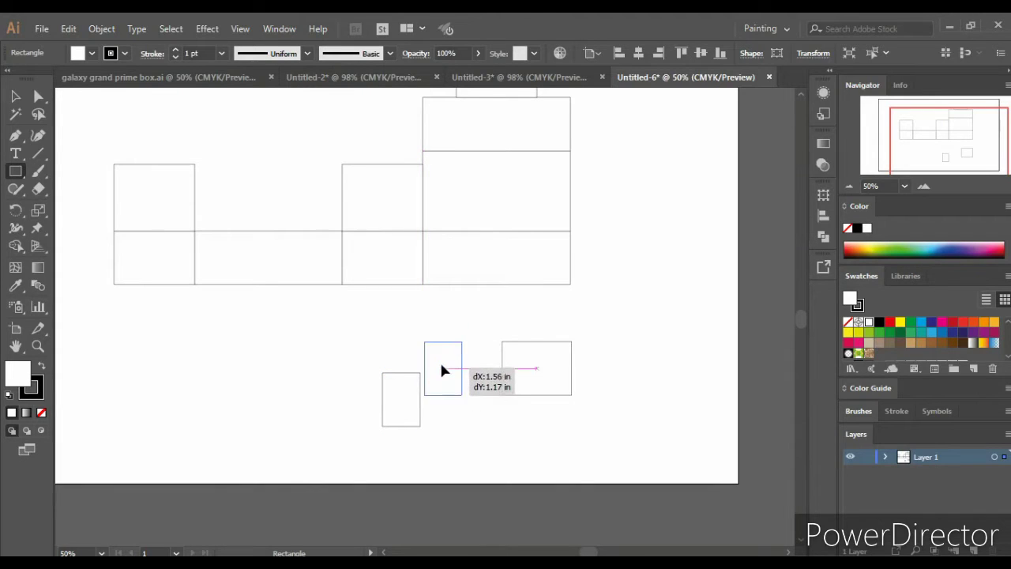
drag(441, 369, 444, 367)
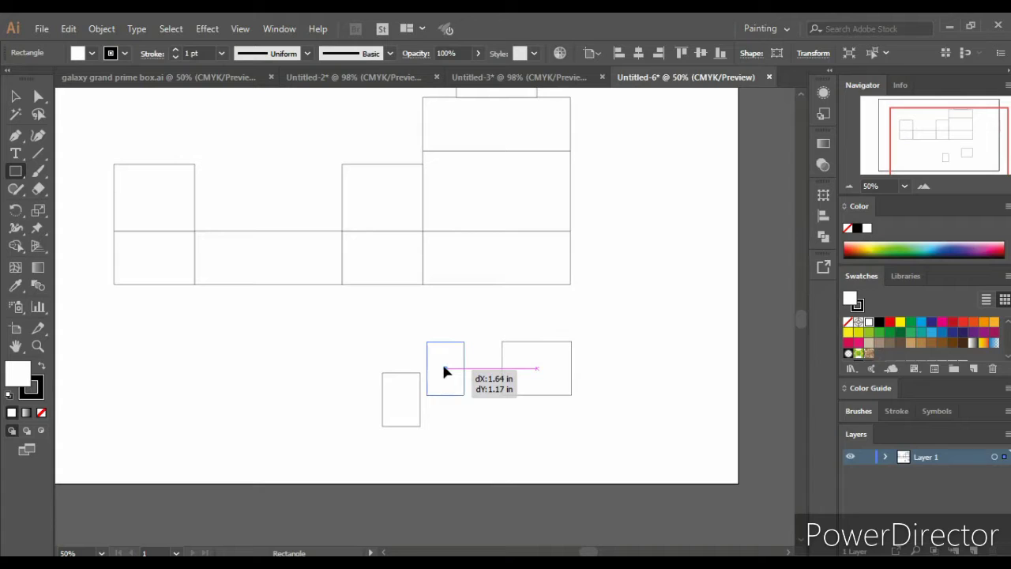
drag(443, 366, 443, 366)
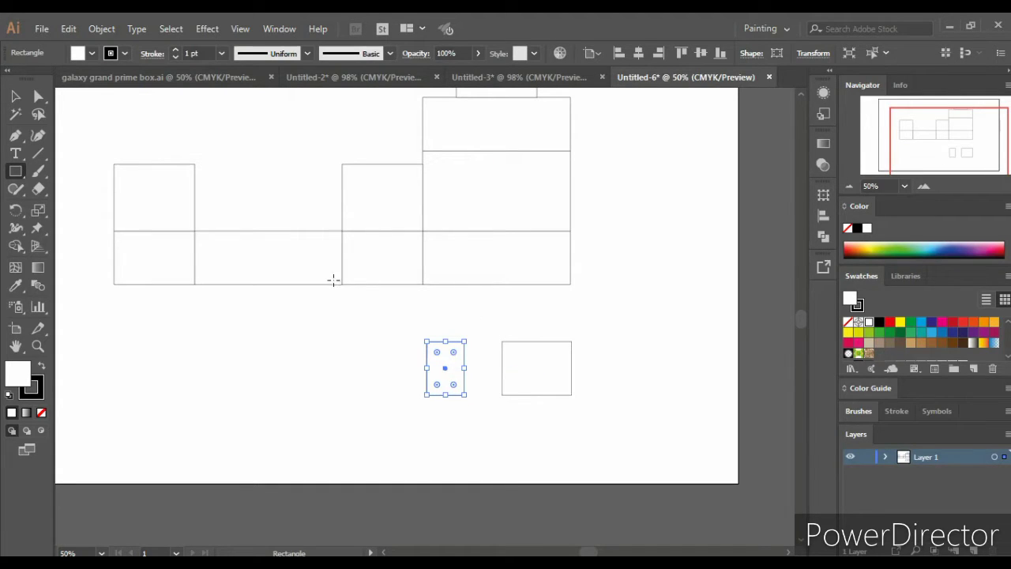
Add a 1.5 × 1.4 in rectangle between the two boxes.
click(287, 377)
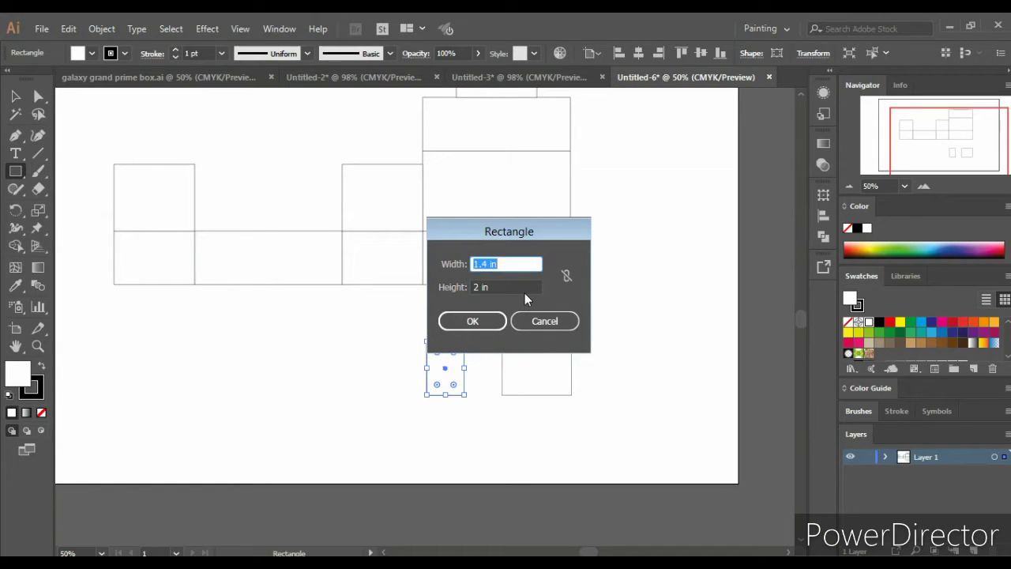
key(Tab)
text(1.14)
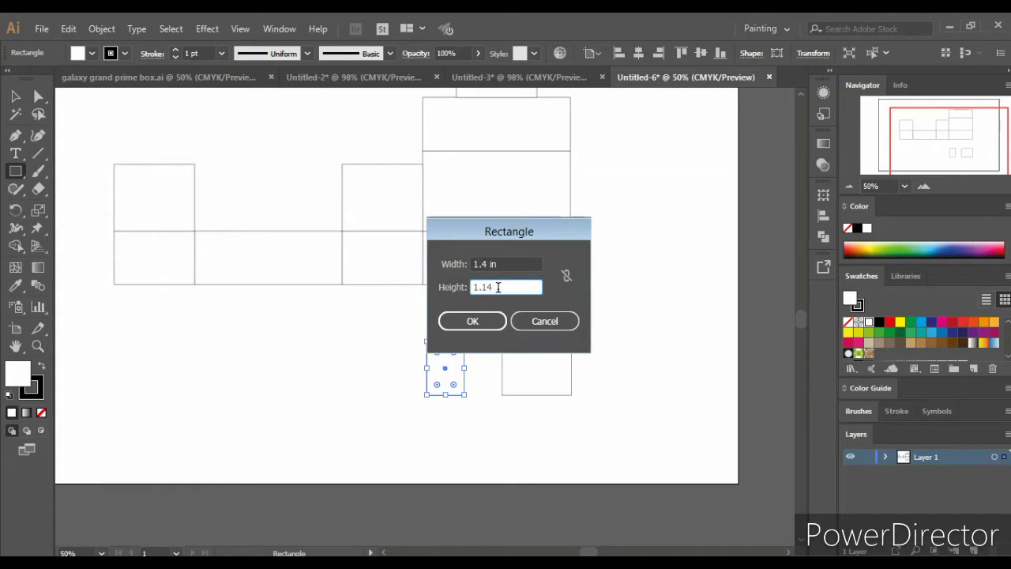
key(BackSpace)
key(BackSpace)
click(525, 261)
drag(497, 264, 469, 264)
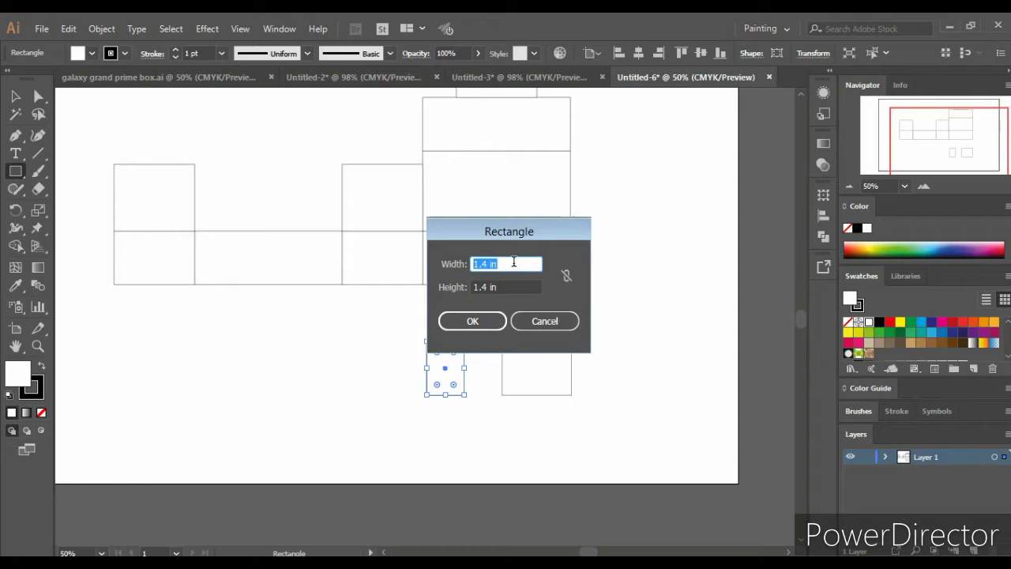
text(1.5)
click(492, 320)
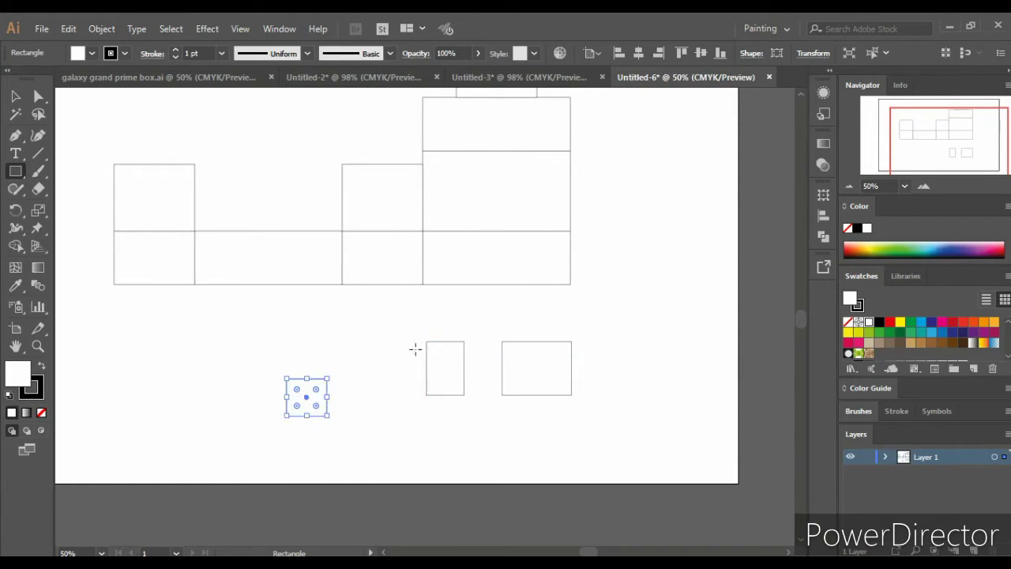
drag(310, 397, 482, 365)
Nudge the left rectangle so its edge meets the middle one.
key(ctrl+plus)
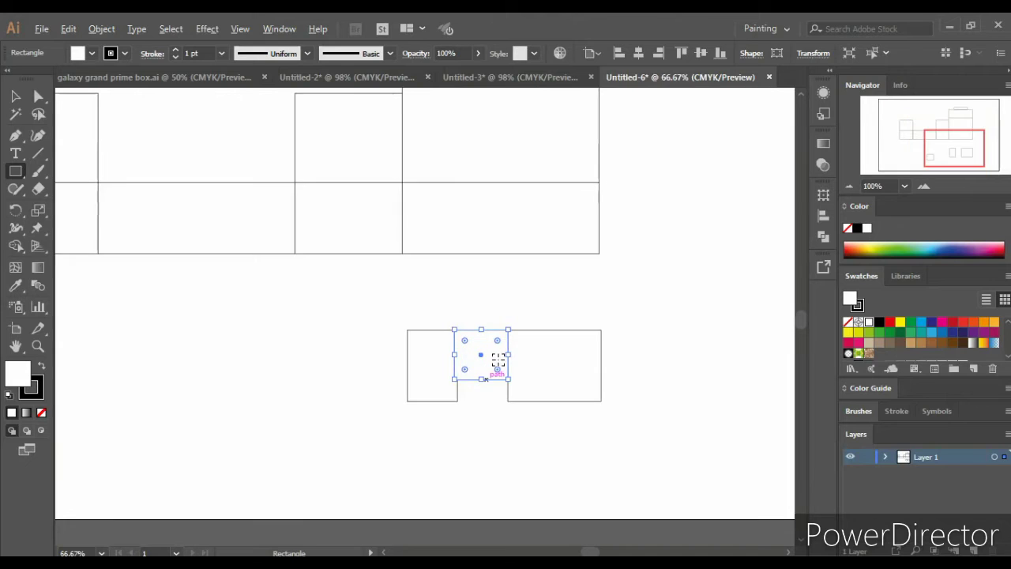
key(ctrl+plus)
key(ctrl+plus)
key(ctrl+plus)
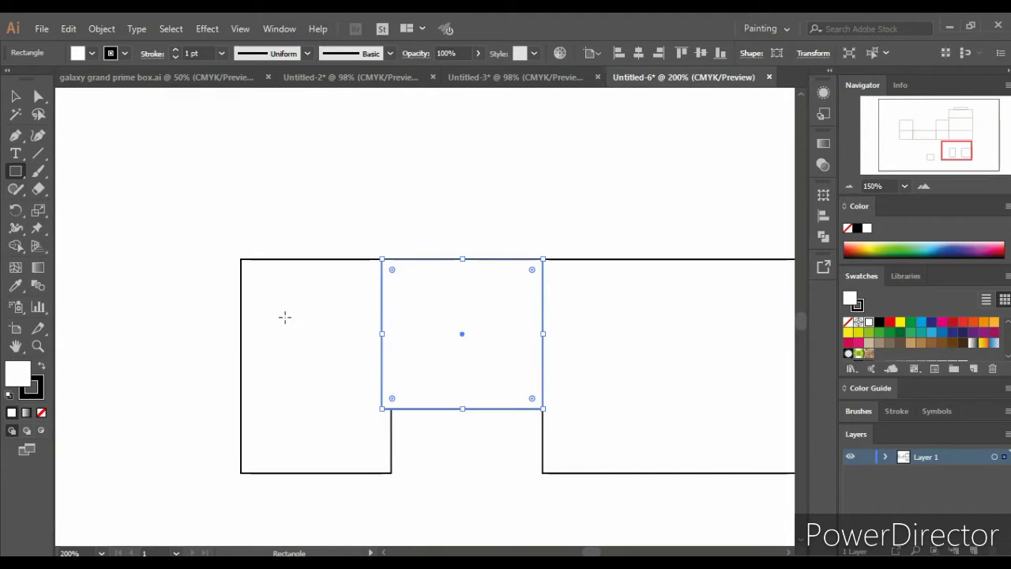
key(v)
click(267, 316)
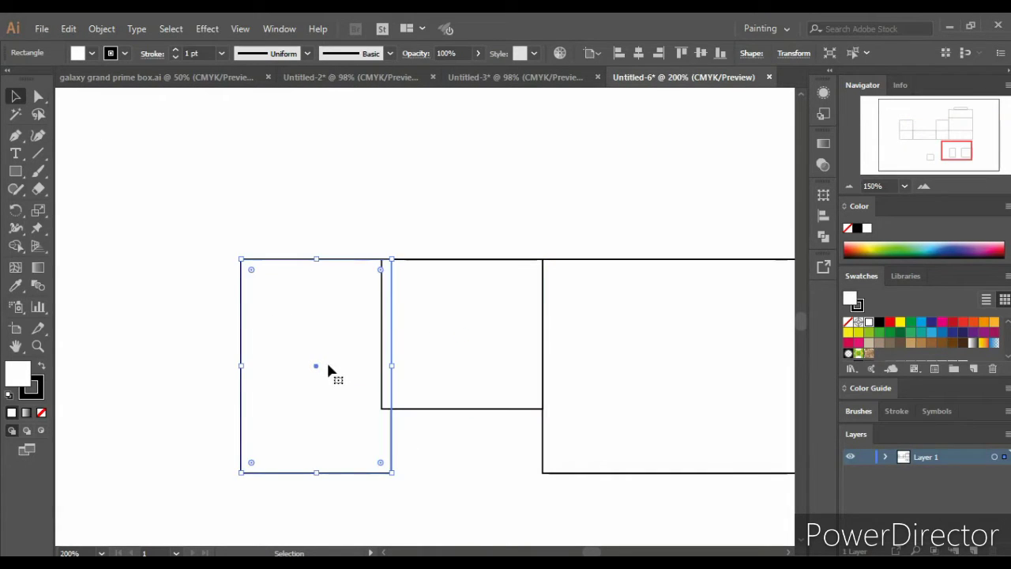
drag(316, 368, 305, 366)
key(ctrl+minus)
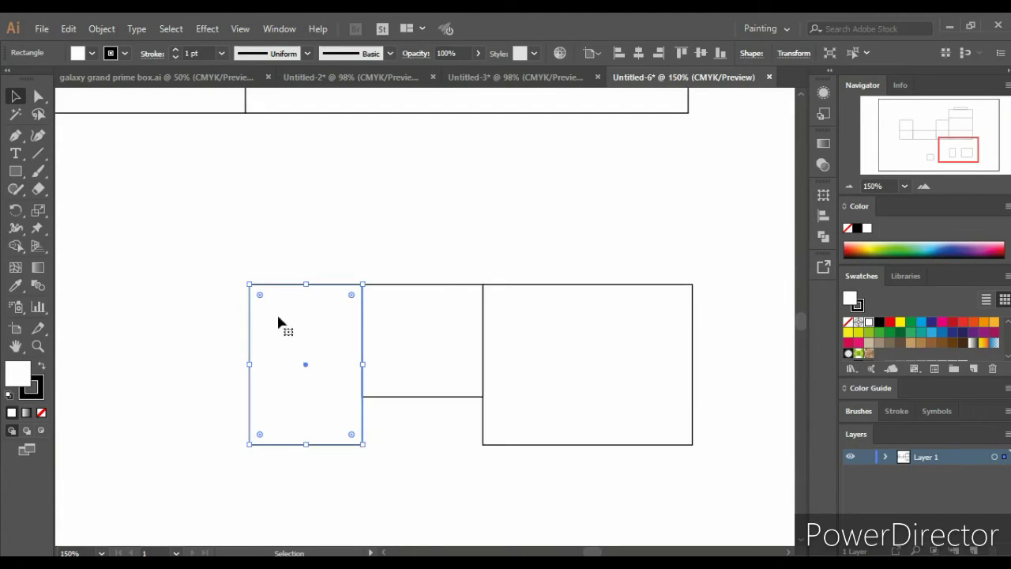
click(198, 263)
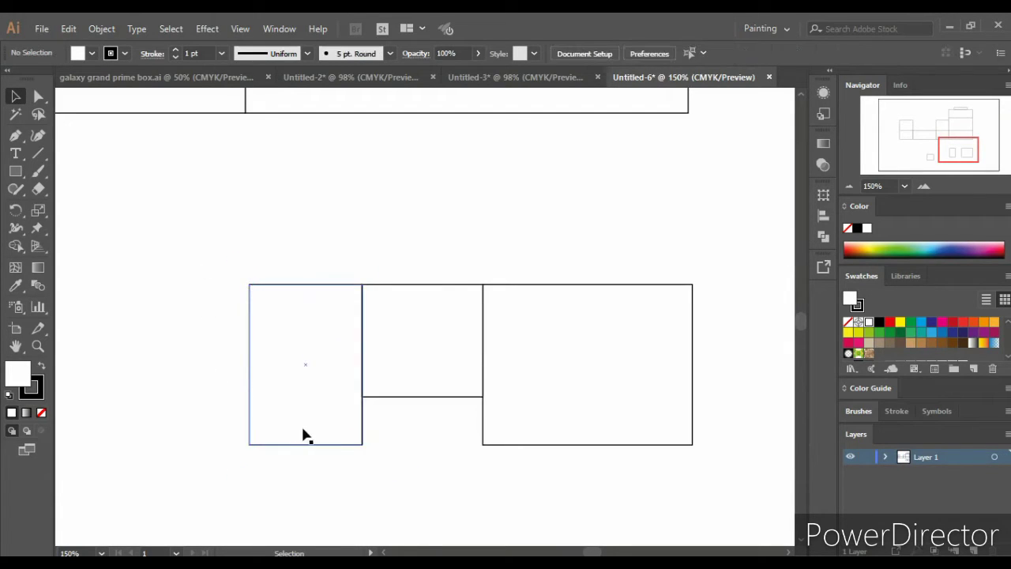
scroll(306, 434, down, 1)
scroll(306, 434, down, 2)
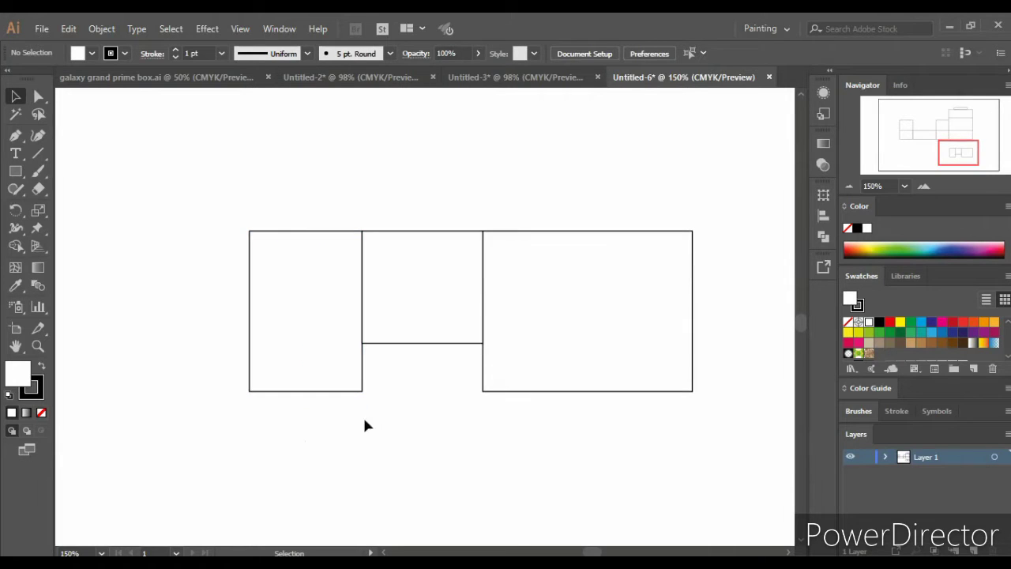
scroll(364, 424, down, 2)
scroll(431, 438, down, 2)
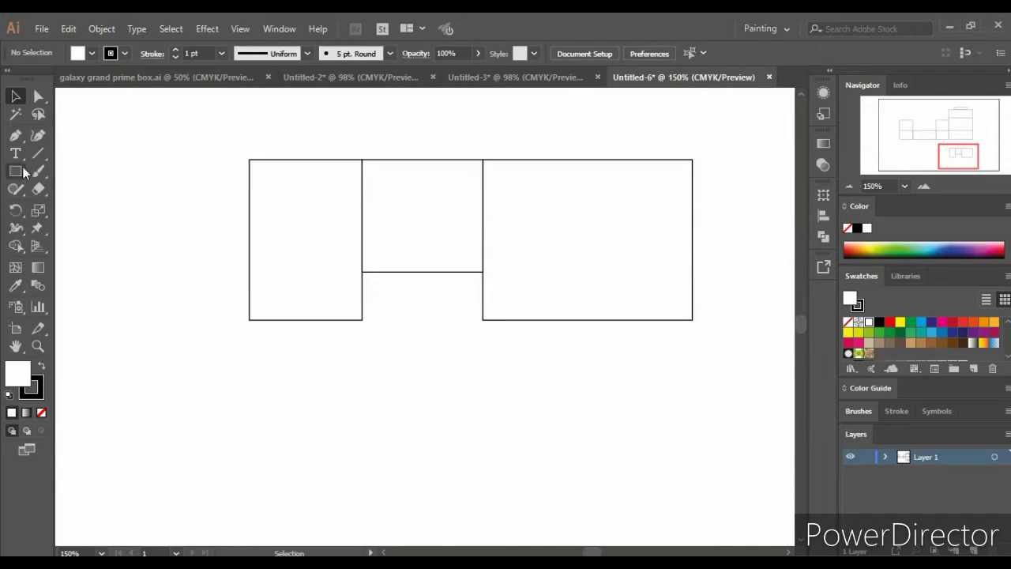
Create a 0.5 × 0.5 in square with the Rectangle tool.
key(m)
click(391, 374)
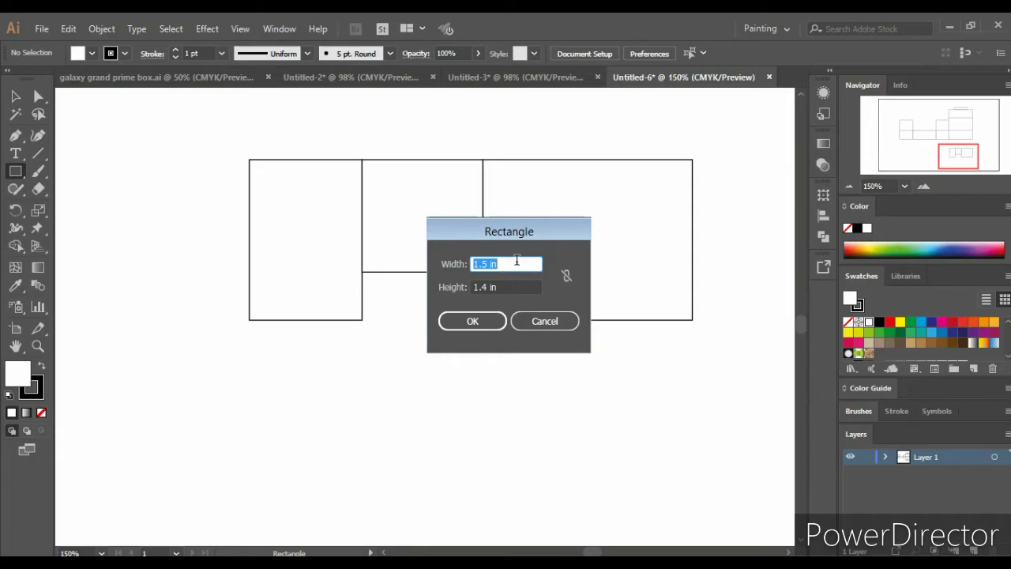
key(BackSpace)
text(5)
key(Tab)
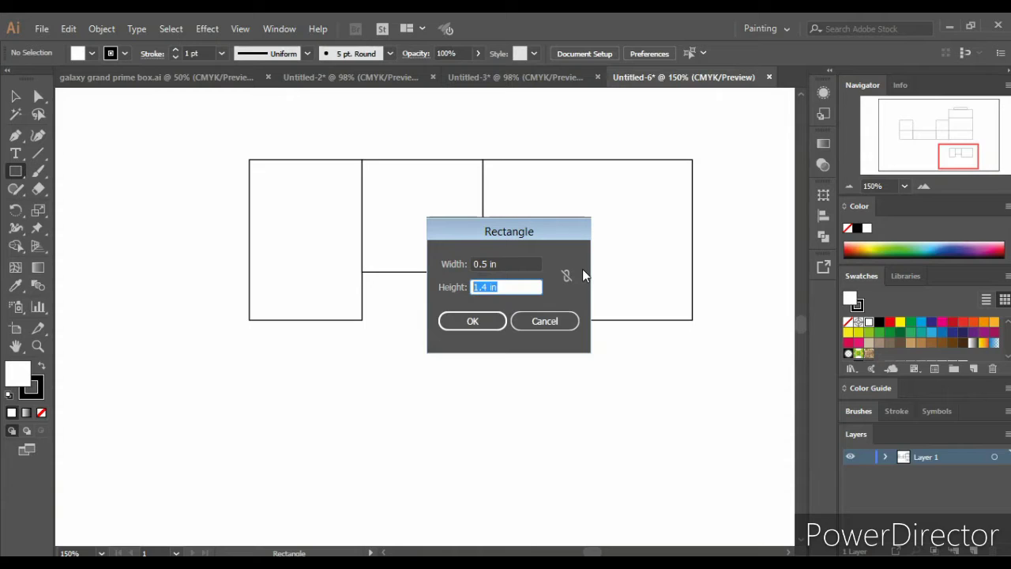
text(.)
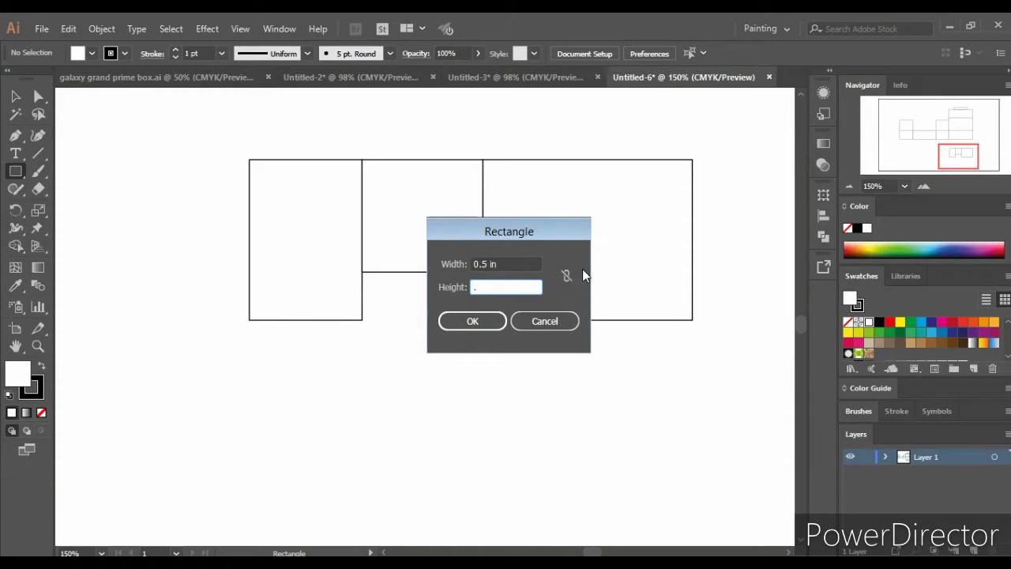
text(5)
click(476, 324)
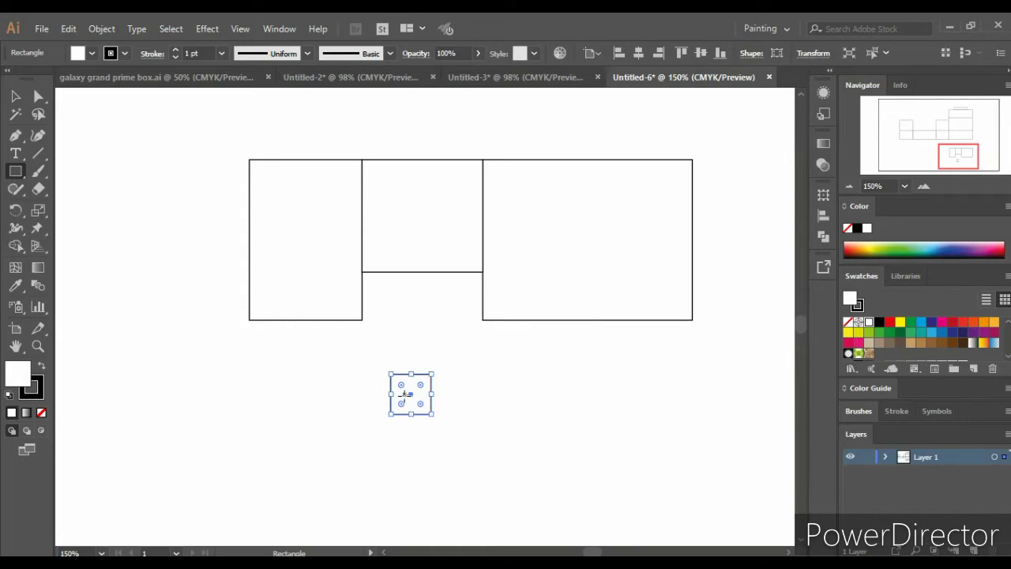
Snap the square into the right panel's lower-left corner and stretch it up to the middle panel.
mouse_move(409, 399)
mouse_down()
mouse_move(508, 327)
mouse_move(504, 303)
mouse_up()
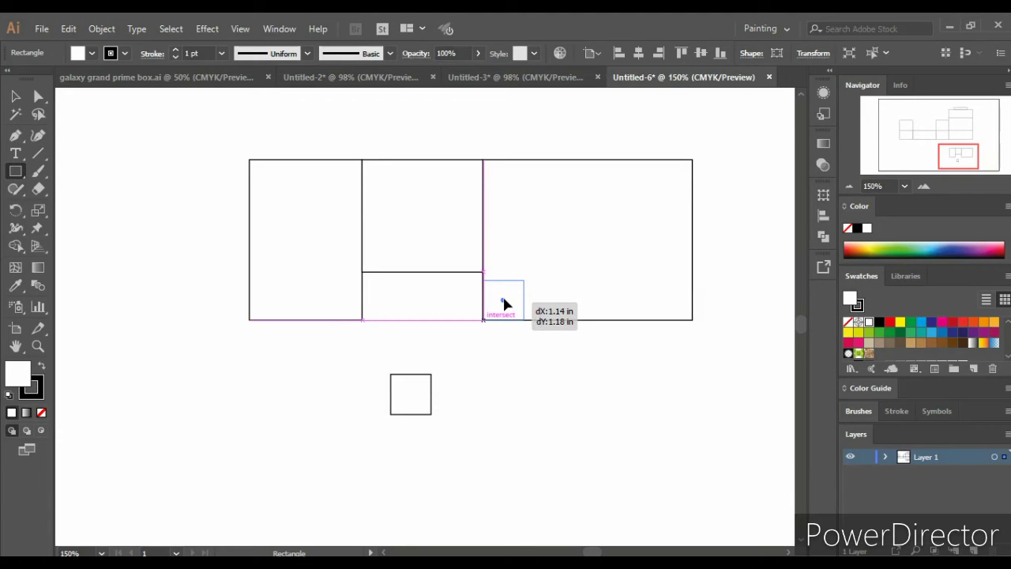
drag(504, 303, 506, 304)
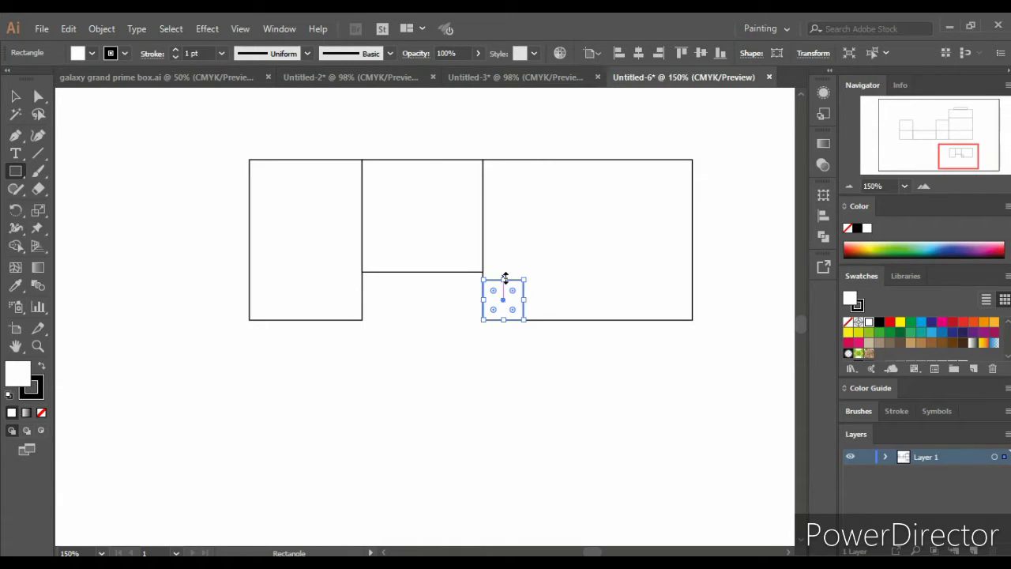
scroll(505, 278, up, 2)
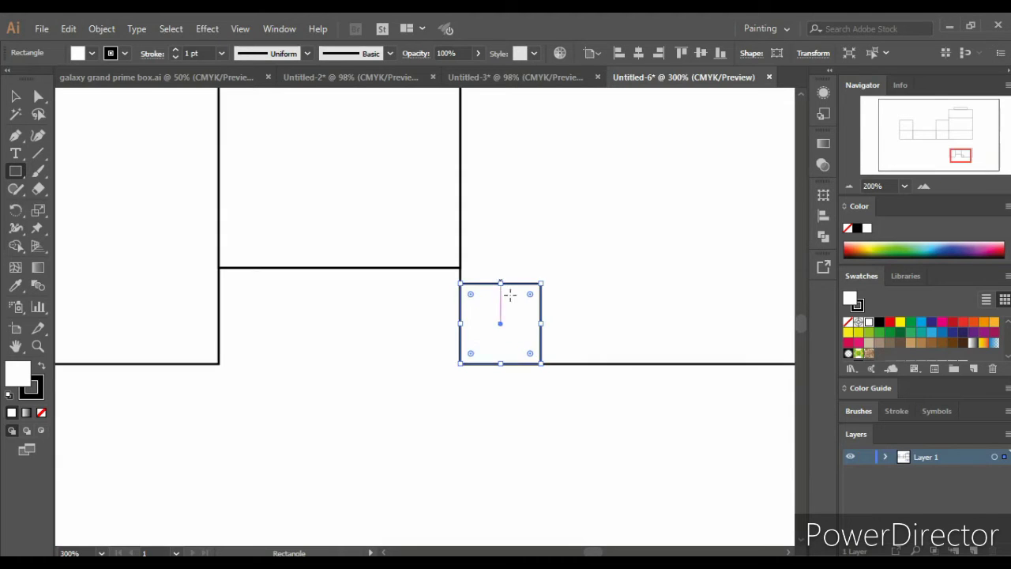
drag(499, 283, 500, 267)
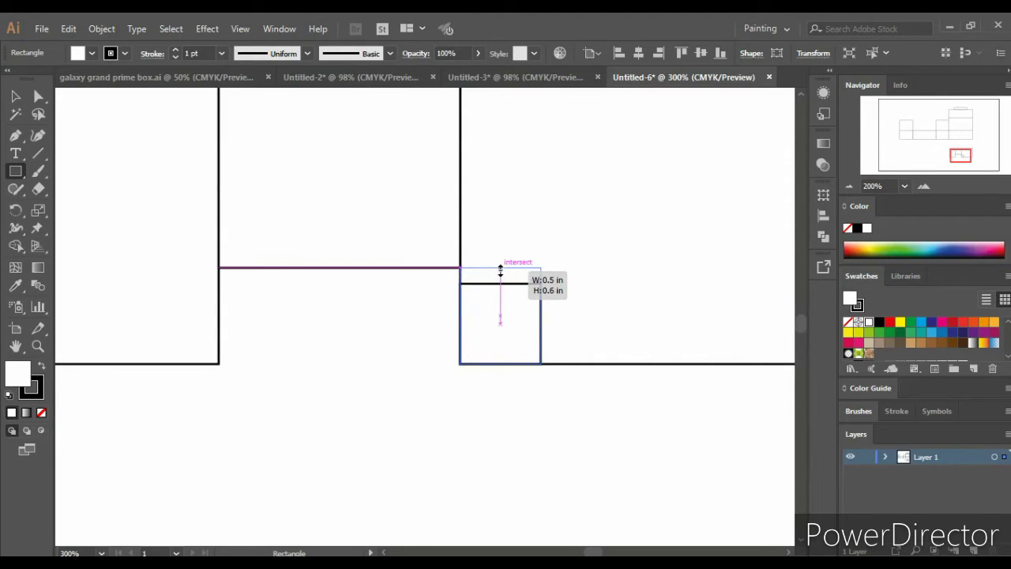
Delete the square's top-right anchor to make a triangle, and fill it red.
click(16, 136)
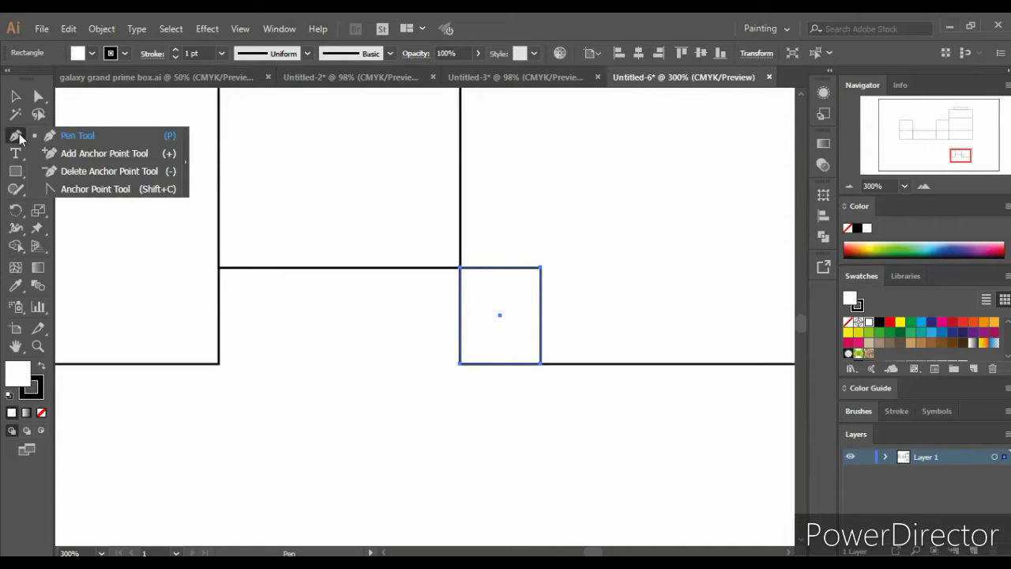
drag(16, 136, 68, 169)
click(540, 270)
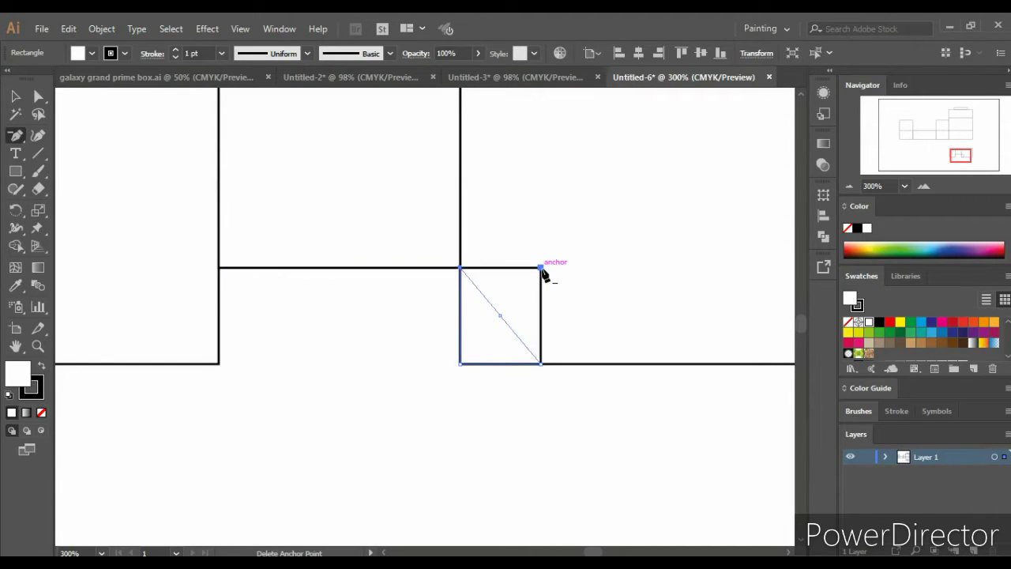
click(16, 97)
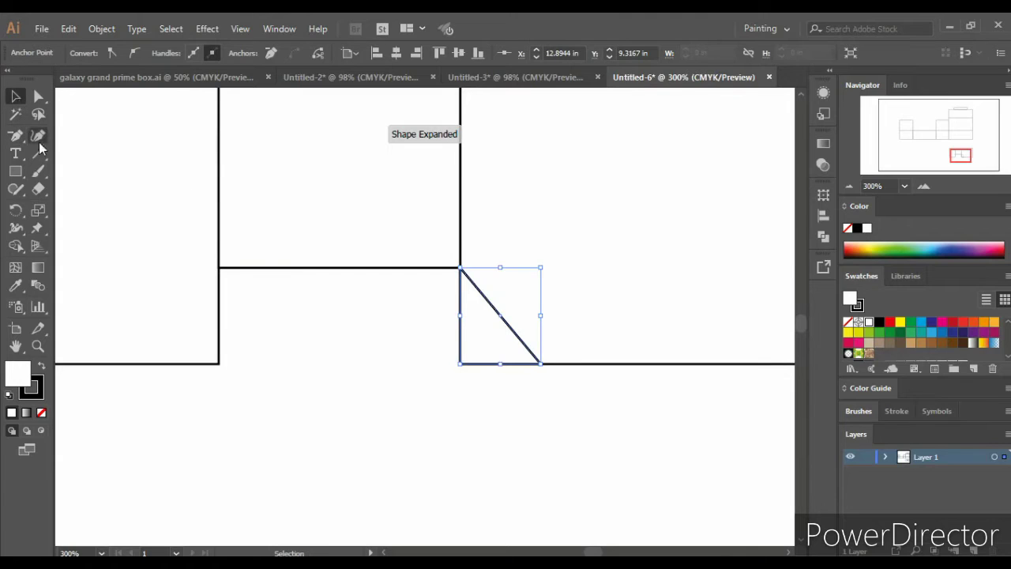
click(215, 345)
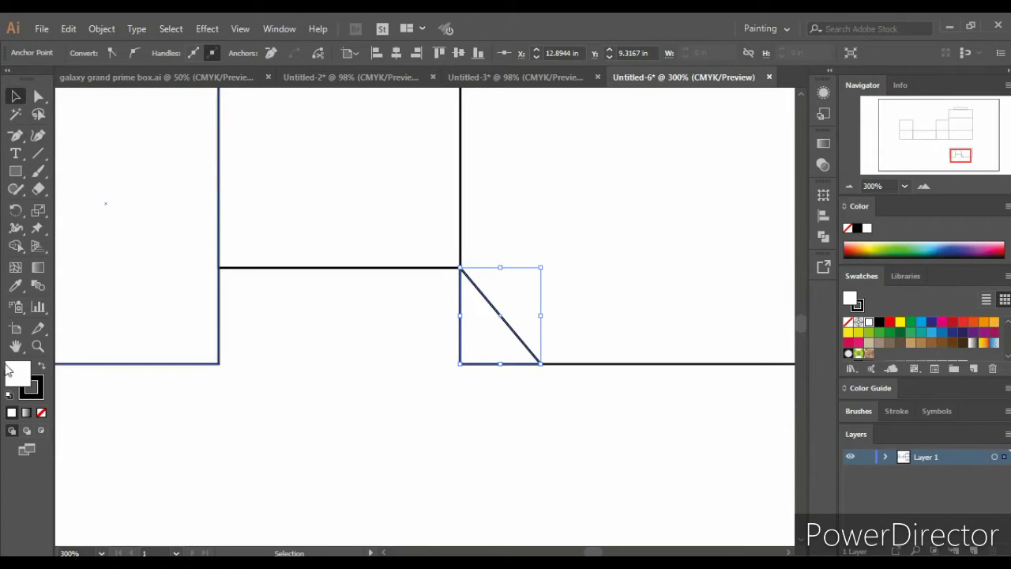
double_click(17, 374)
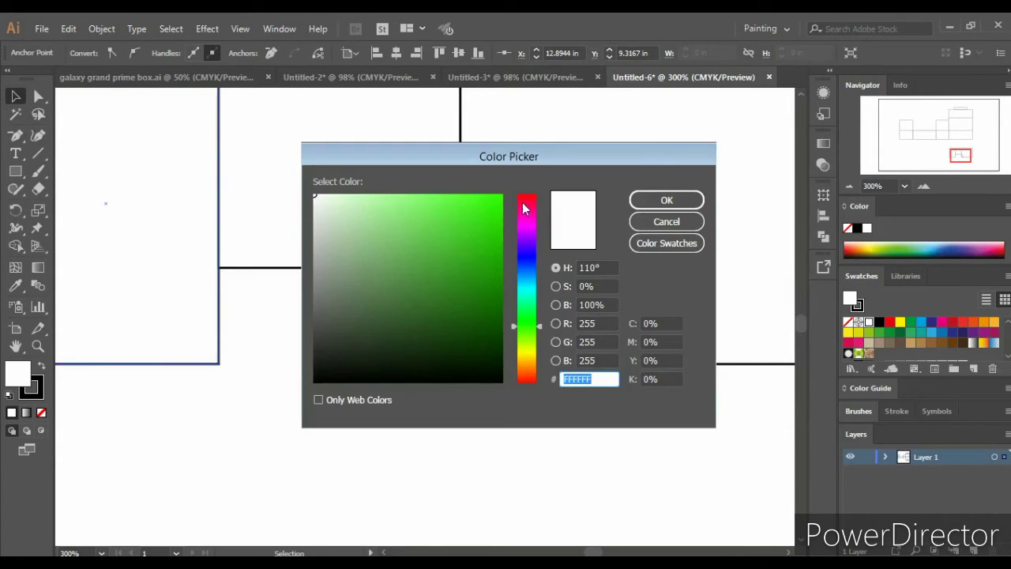
click(526, 196)
click(646, 203)
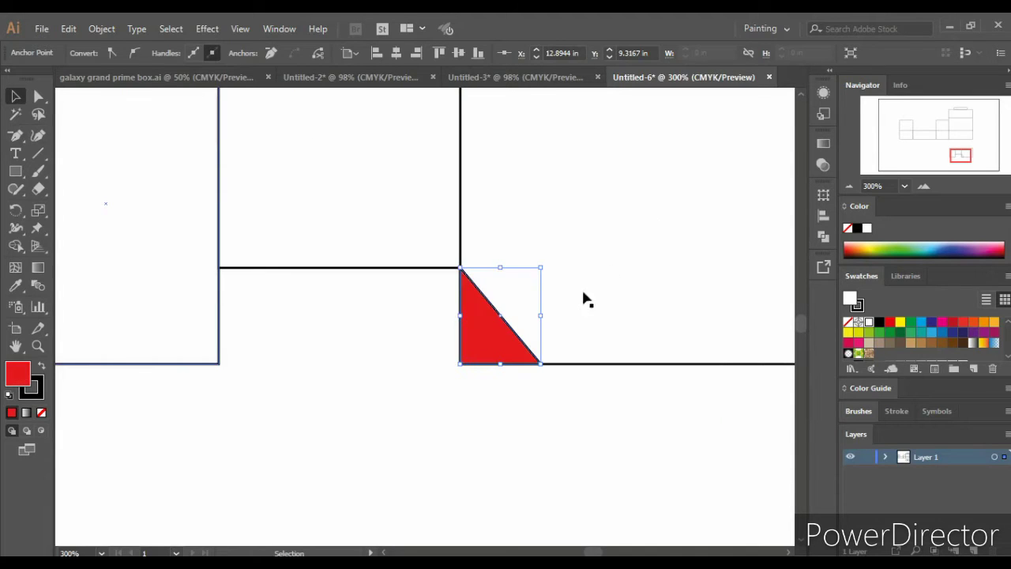
click(620, 383)
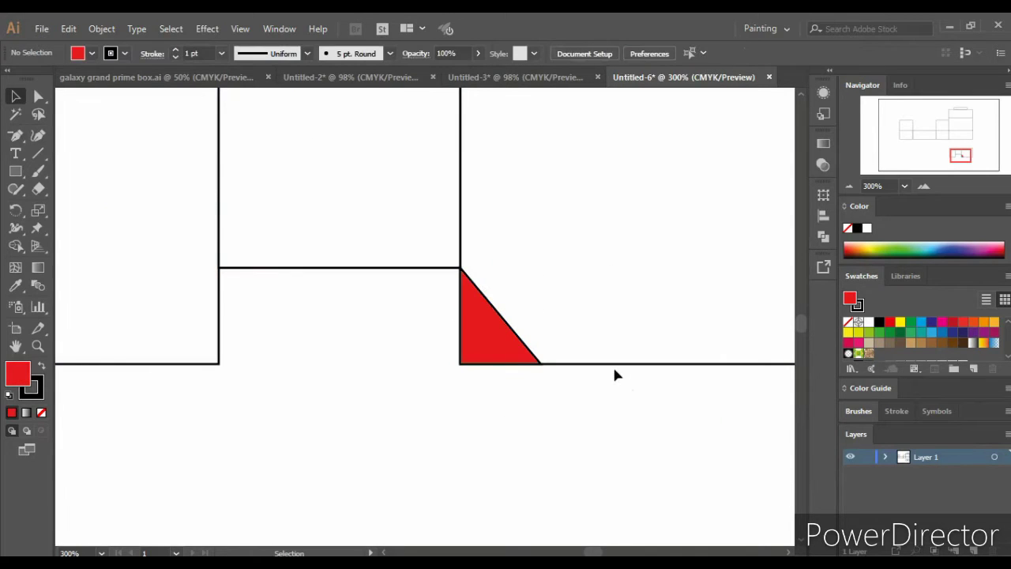
Subtract the red triangle from the right panel with Pathfinder Minus Front.
key(d)
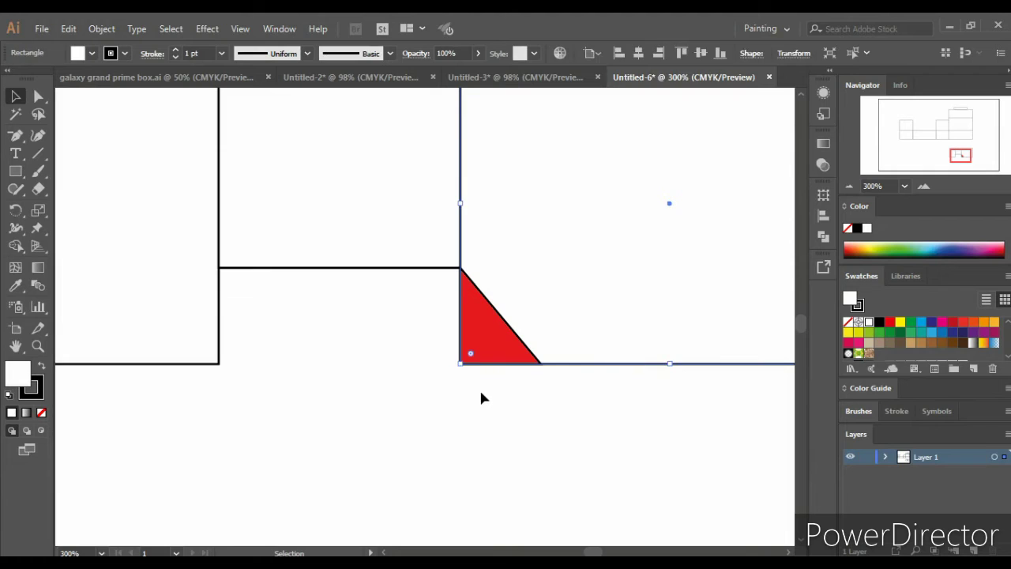
shift+click(487, 346)
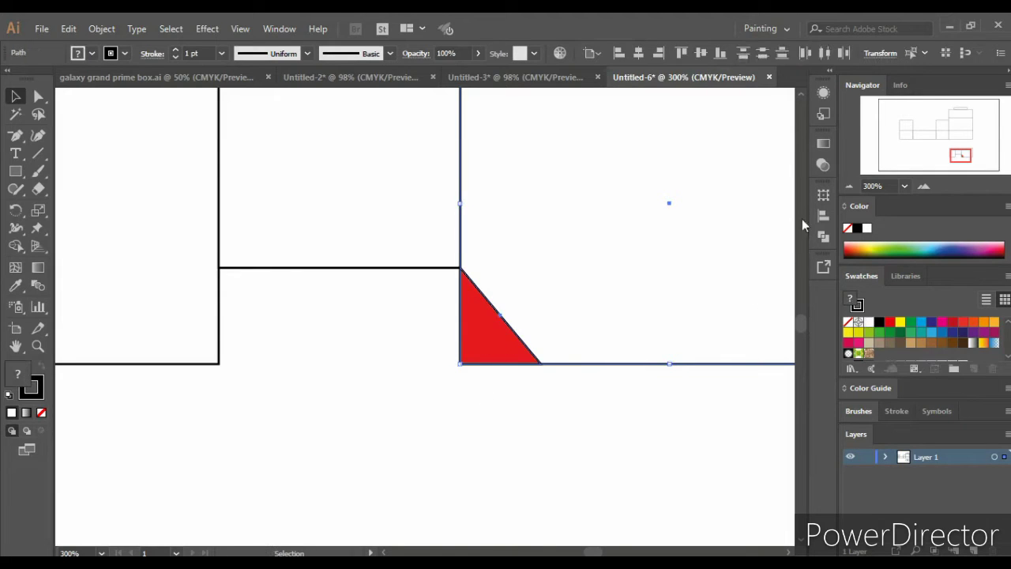
click(821, 237)
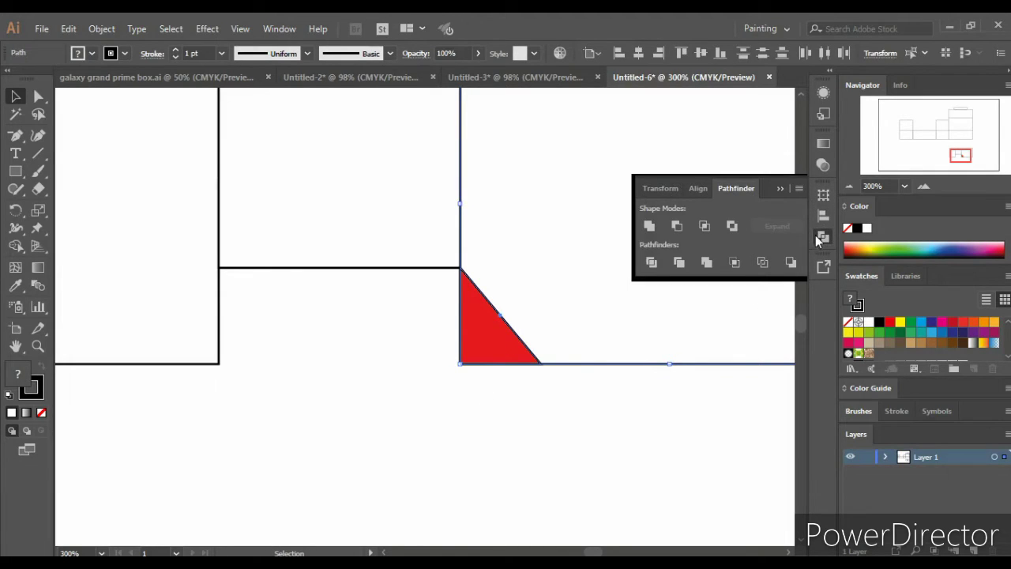
click(677, 226)
click(785, 189)
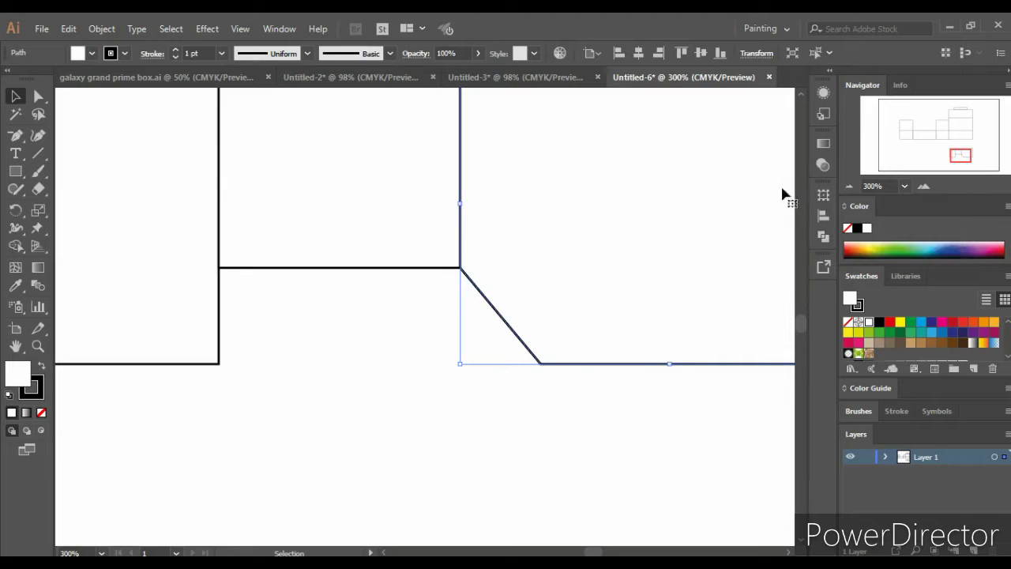
click(388, 387)
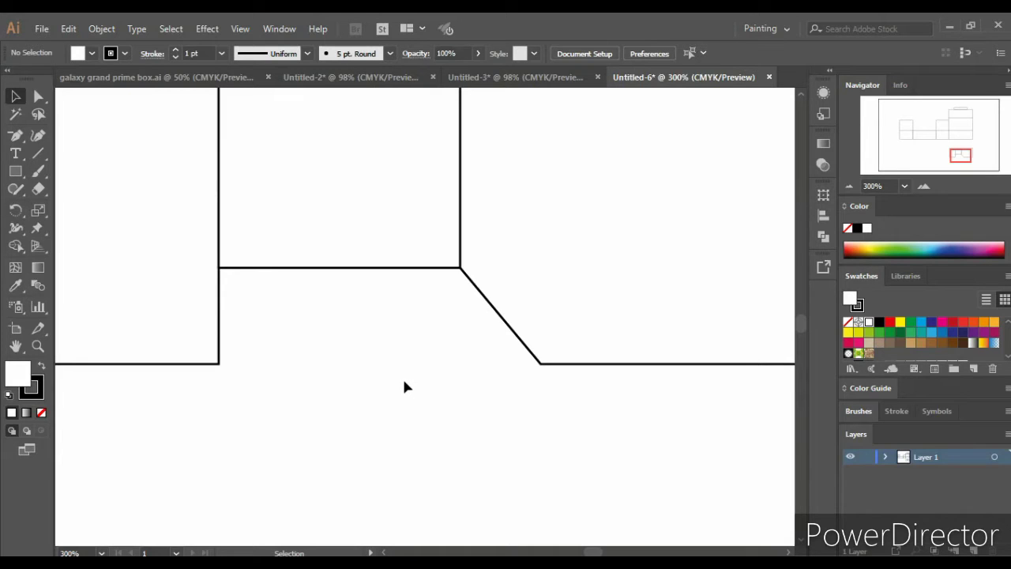
Unite the three lower panels into a single outline with Pathfinder.
scroll(403, 386, down, 1)
scroll(404, 386, down, 1)
scroll(324, 312, down, 1)
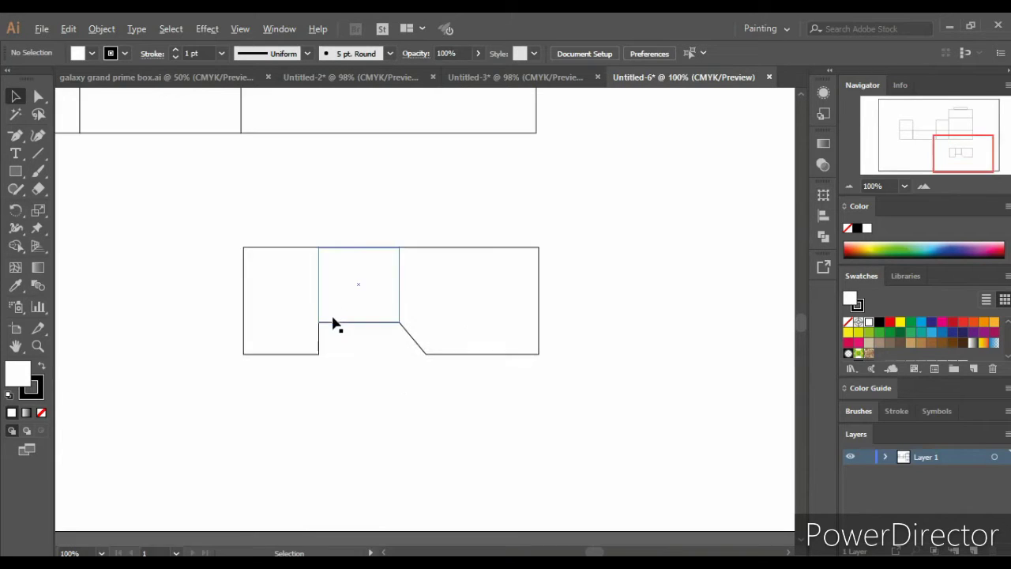
drag(207, 198, 654, 398)
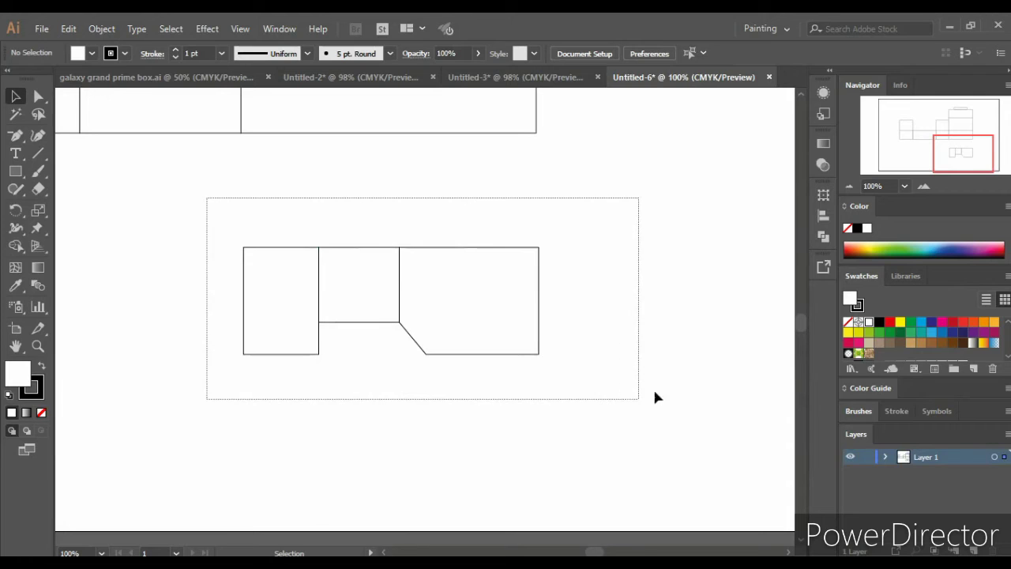
drag(722, 282, 722, 282)
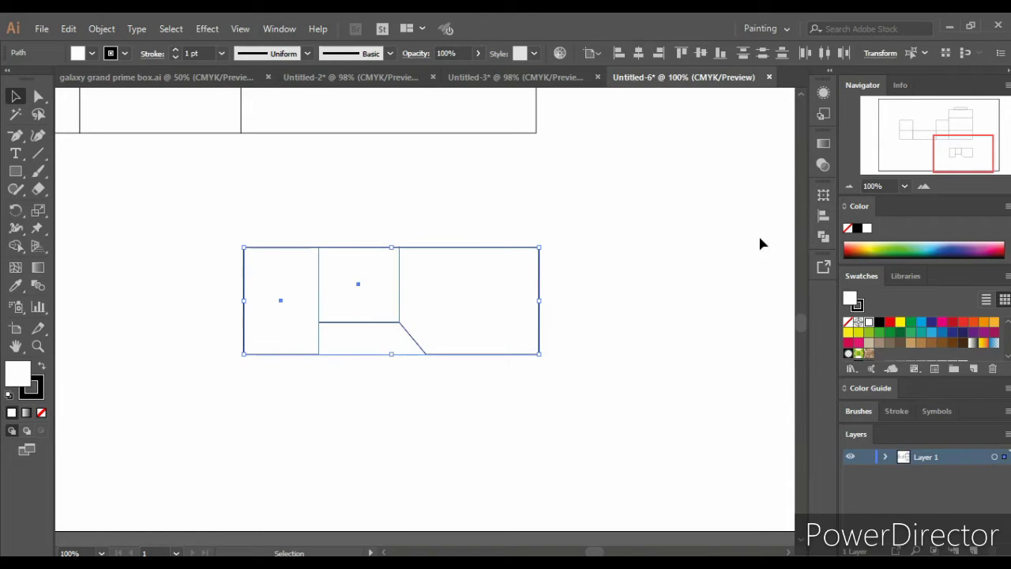
click(824, 236)
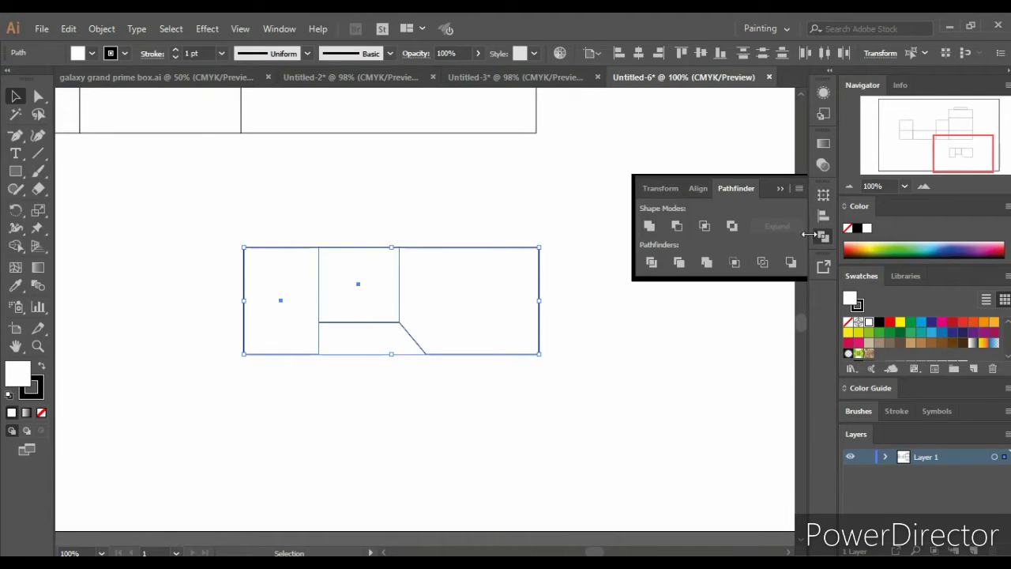
click(654, 229)
click(547, 289)
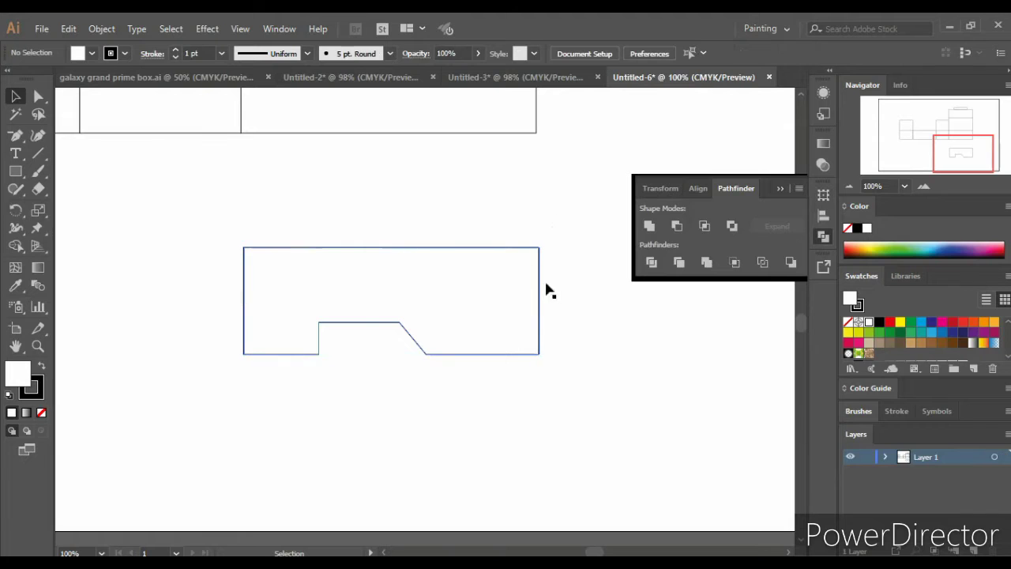
click(782, 188)
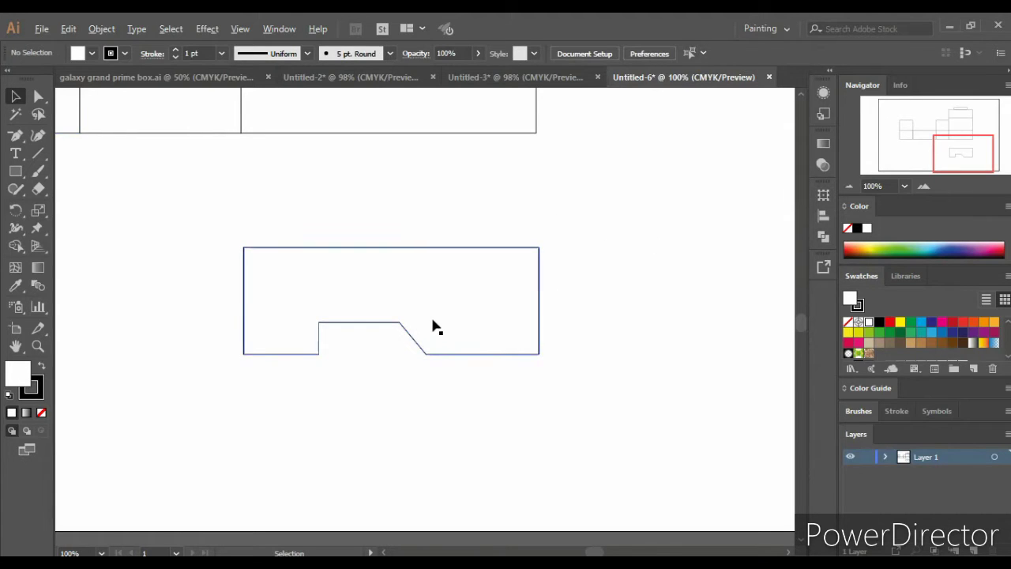
alt+scroll(433, 327, down, 2)
scroll(225, 320, up, 1)
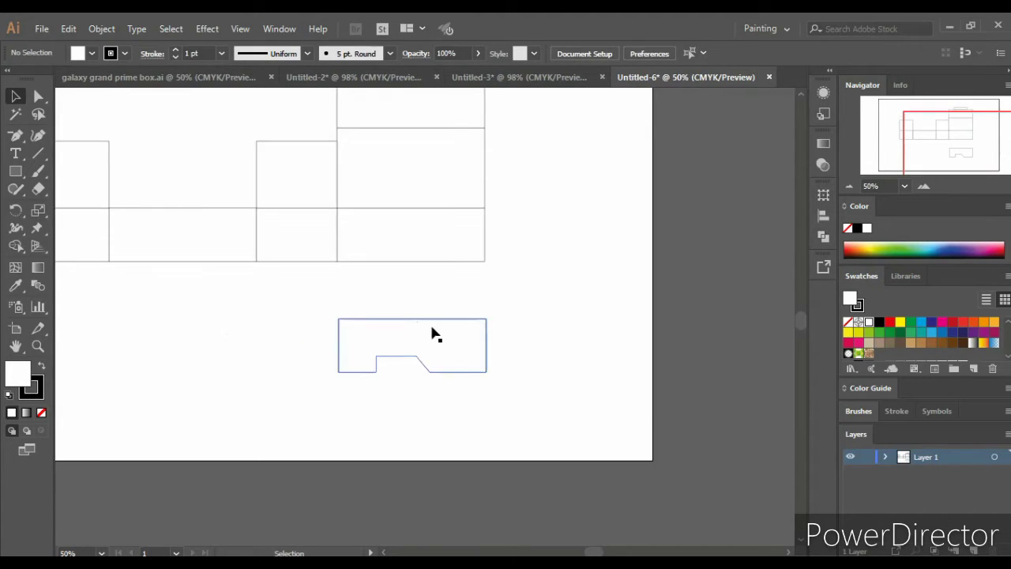
Attach the notched flap under the net aligned to the panels, then drag it toward the middle panel.
drag(418, 327, 419, 263)
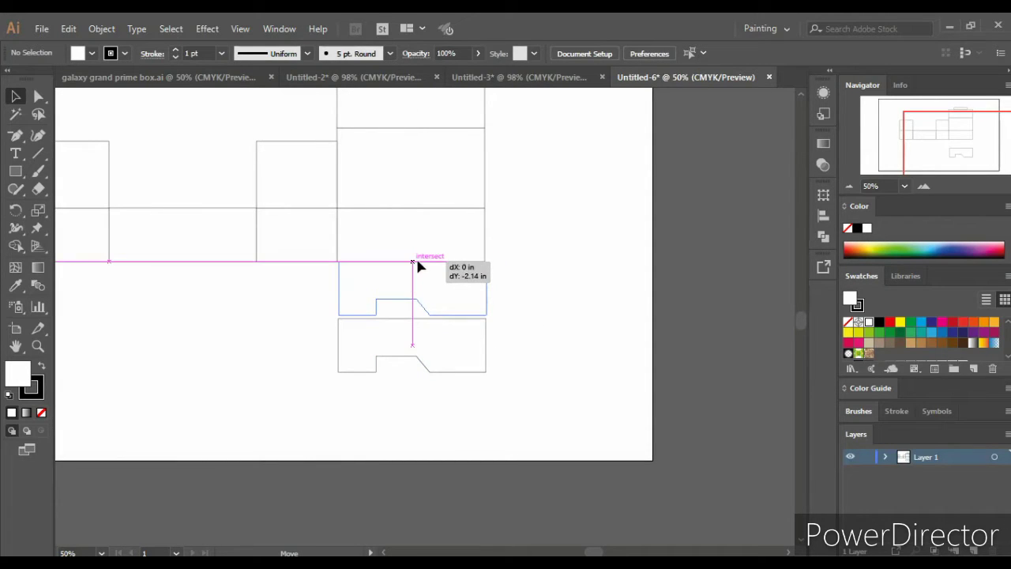
drag(420, 263, 417, 263)
drag(407, 316, 408, 316)
key(ctrl+plus)
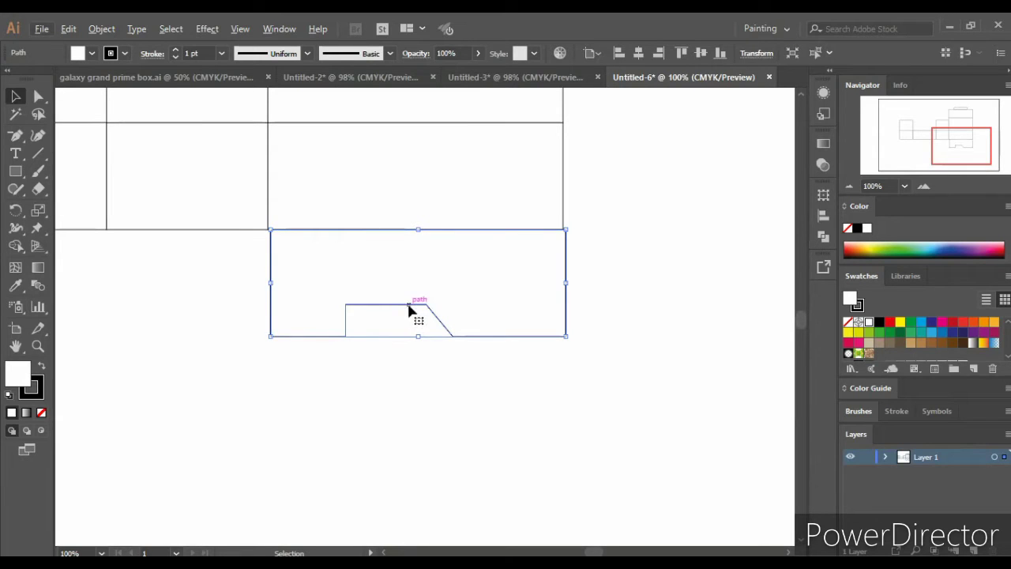
drag(408, 310, 405, 303)
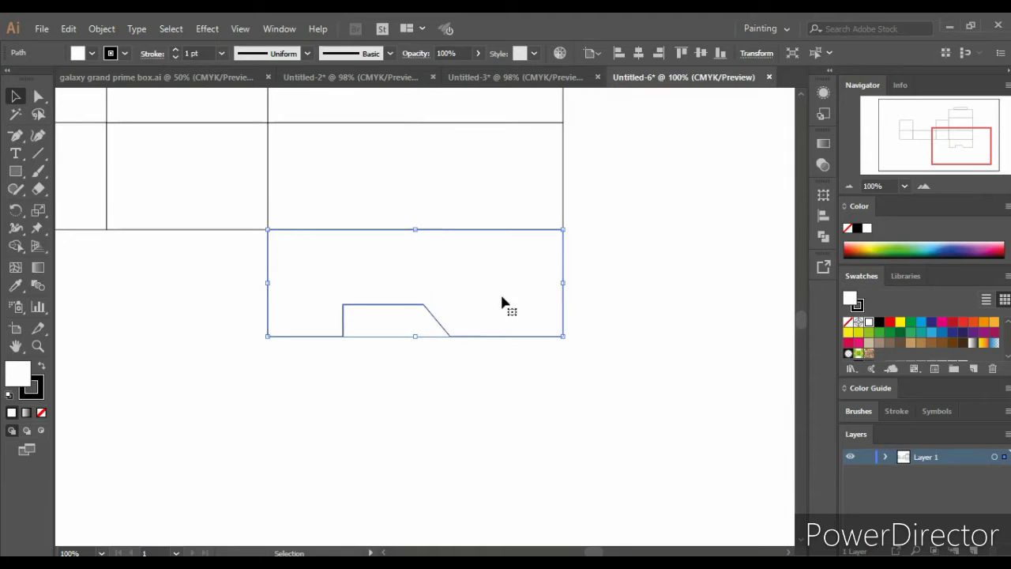
click(586, 291)
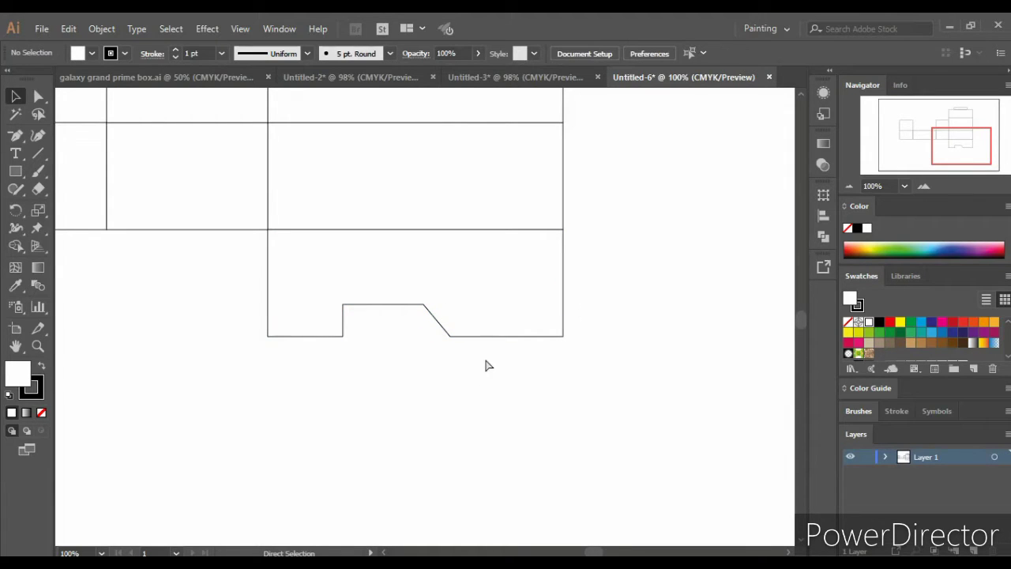
key(ctrl+minus)
key(ctrl+minus)
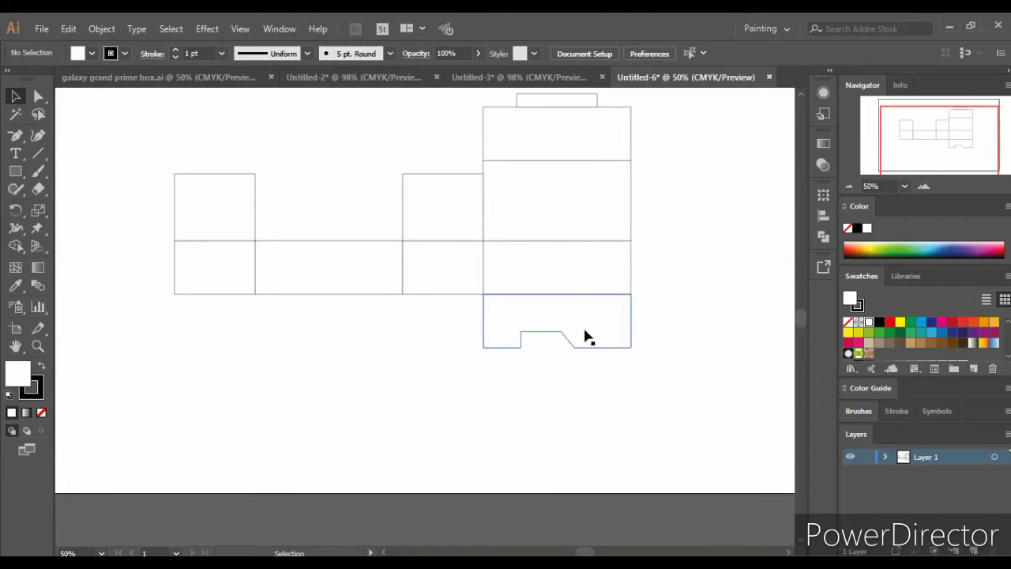
mouse_move(519, 332)
mouse_down()
mouse_move(320, 338)
mouse_move(302, 351)
mouse_up()
Undo the flap move and Alt-drag a copy of the notched flap beneath the middle panel.
click(355, 373)
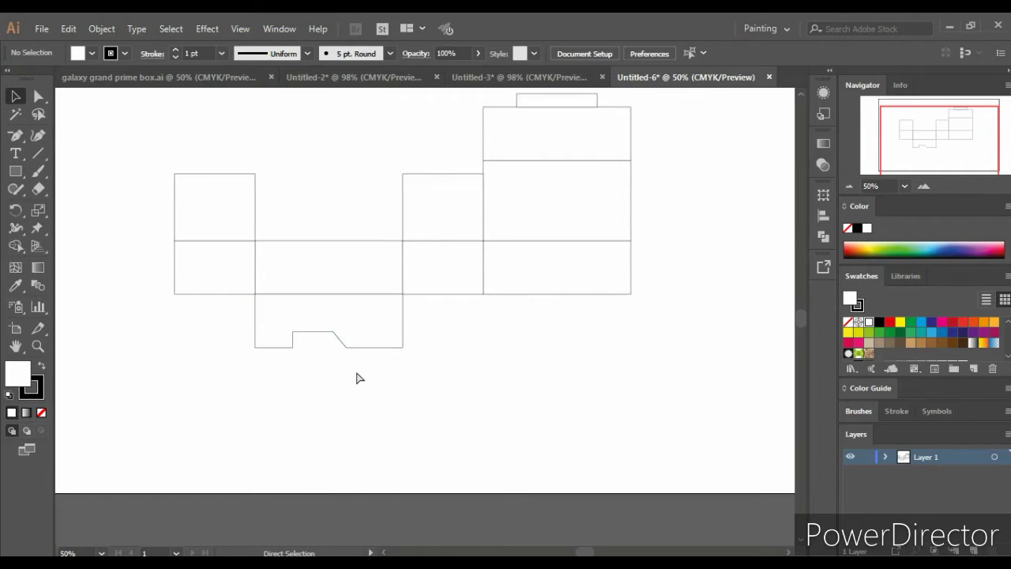
key(ctrl+z)
key(ctrl+z)
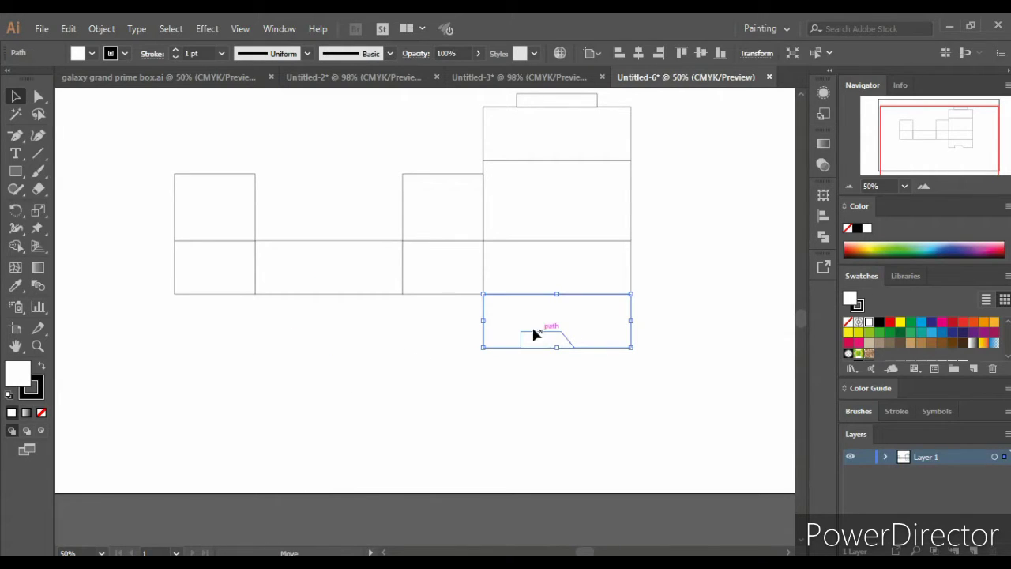
drag(534, 334, 314, 338)
click(366, 343)
scroll(365, 343, up, 1)
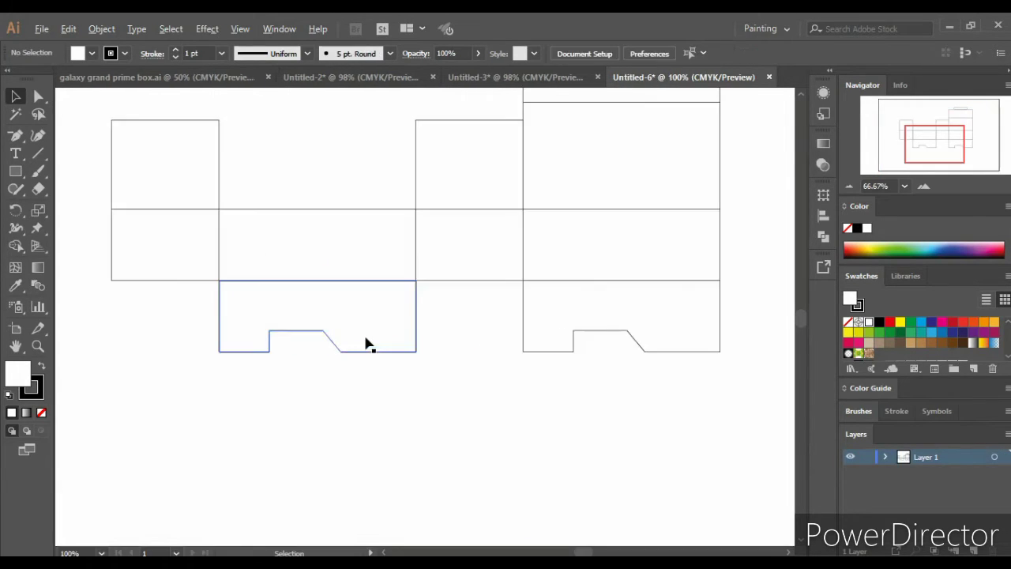
scroll(370, 344, up, 1)
scroll(368, 342, down, 1)
scroll(369, 341, down, 1)
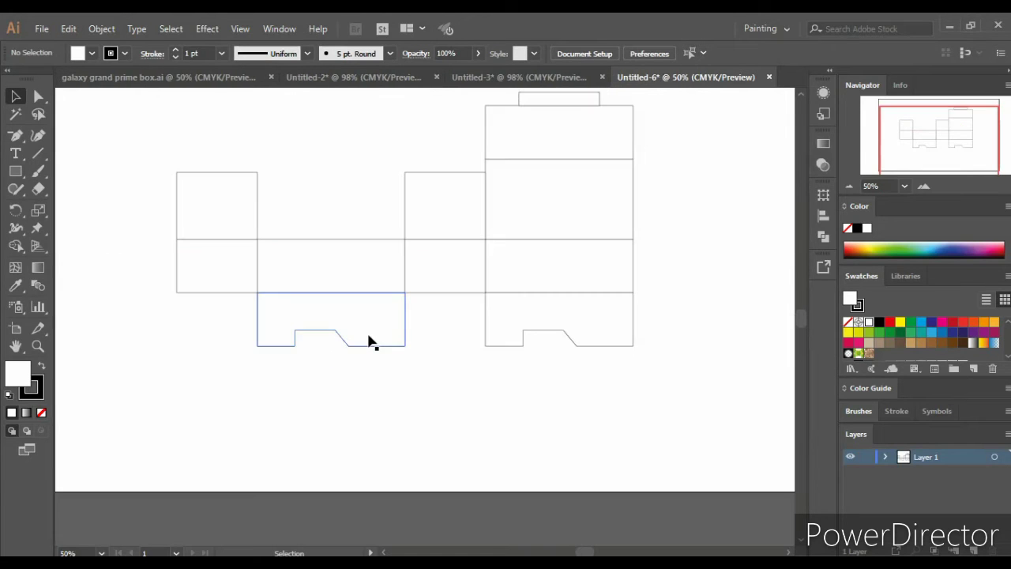
scroll(499, 379, down, 1)
scroll(499, 379, down, 1)
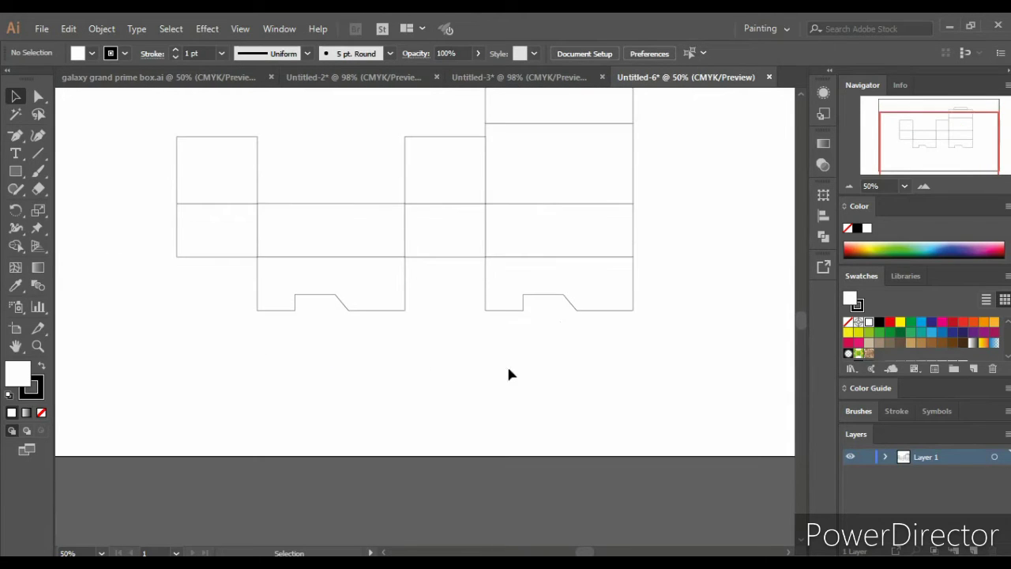
scroll(488, 384, up, 1)
scroll(488, 384, down, 1)
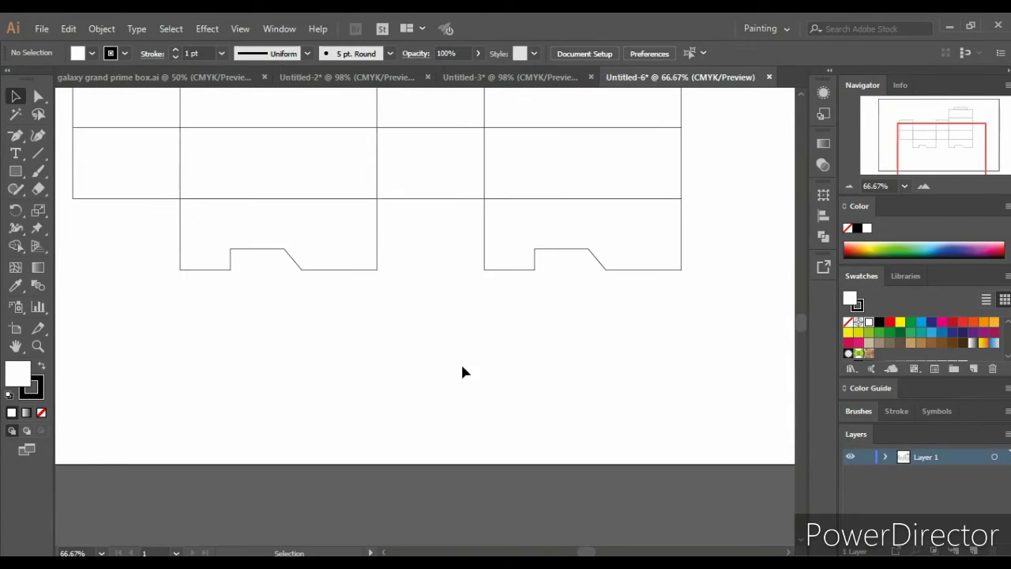
Draw a 3 × 2 in rectangle and move it up below the net.
click(15, 171)
click(416, 375)
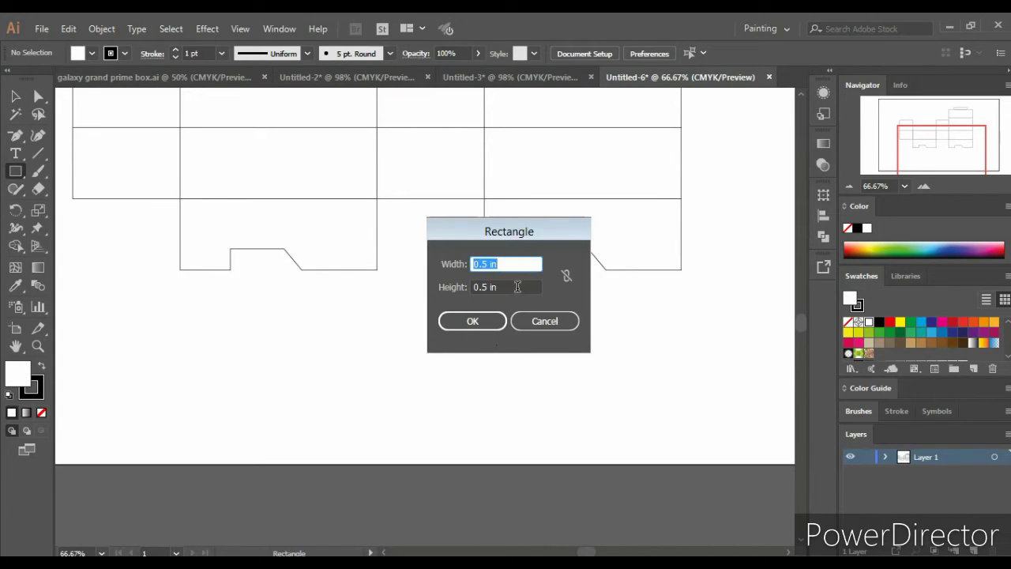
key(Tab)
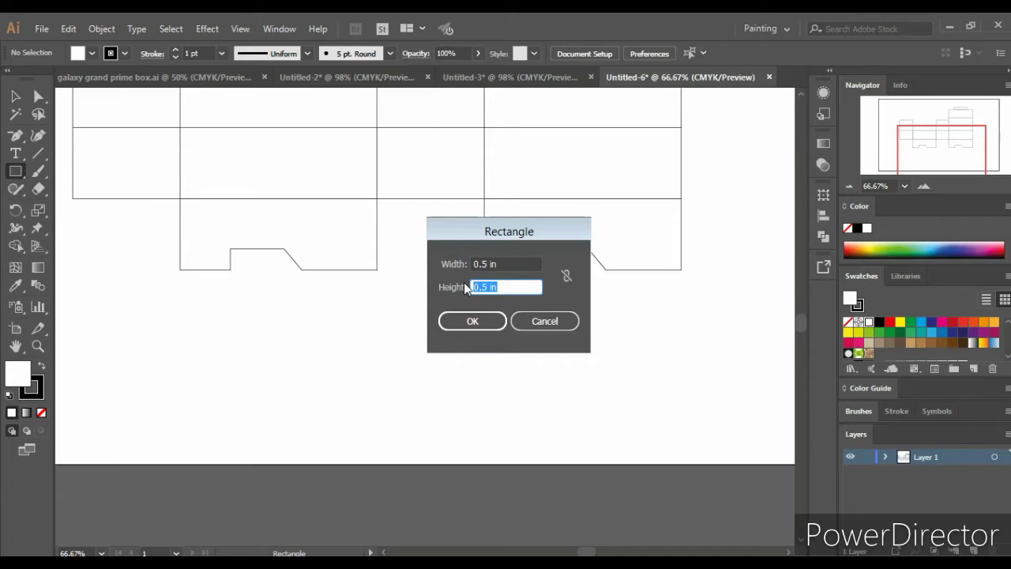
text(2)
drag(524, 262, 471, 263)
text(3)
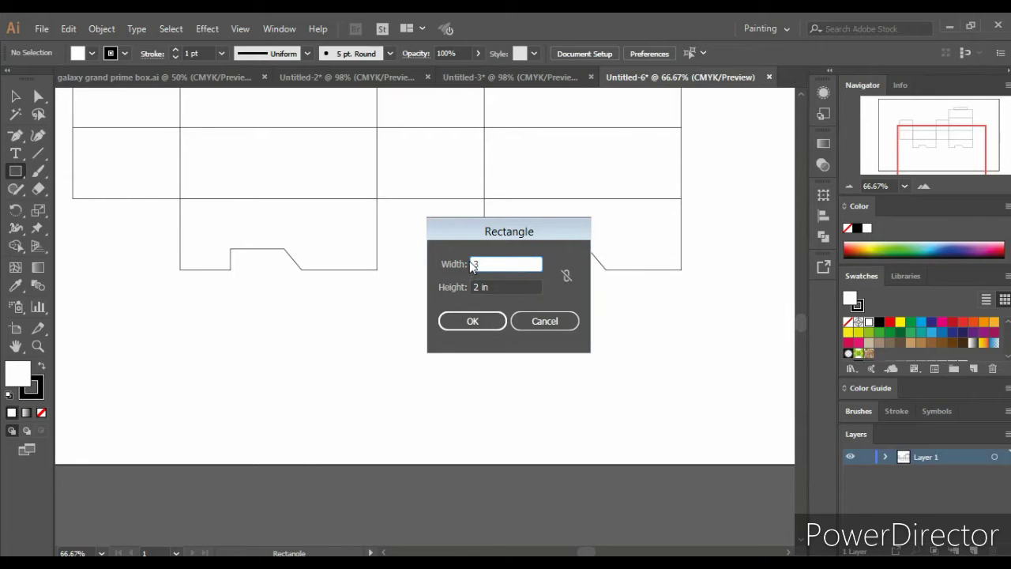
click(474, 321)
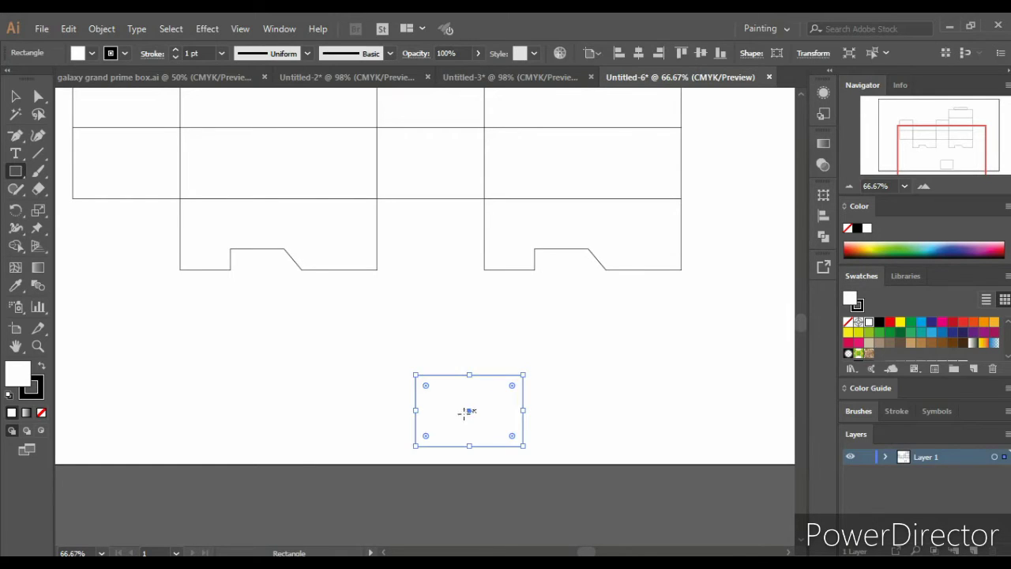
mouse_move(470, 414)
mouse_down()
mouse_move(425, 240)
mouse_move(431, 352)
mouse_up()
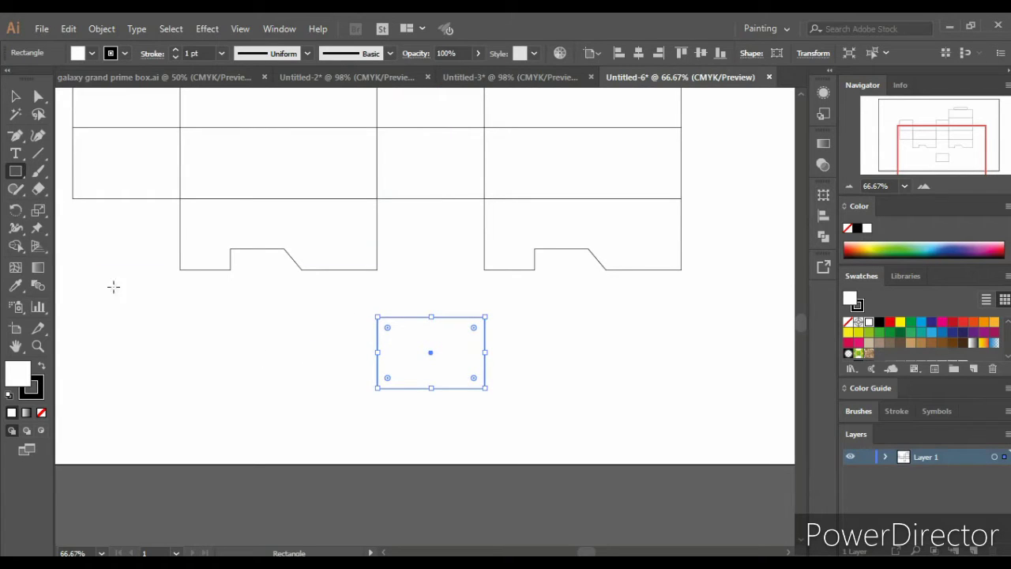
Add a 1 × 2 in rectangle at the large rectangle's left end.
click(183, 352)
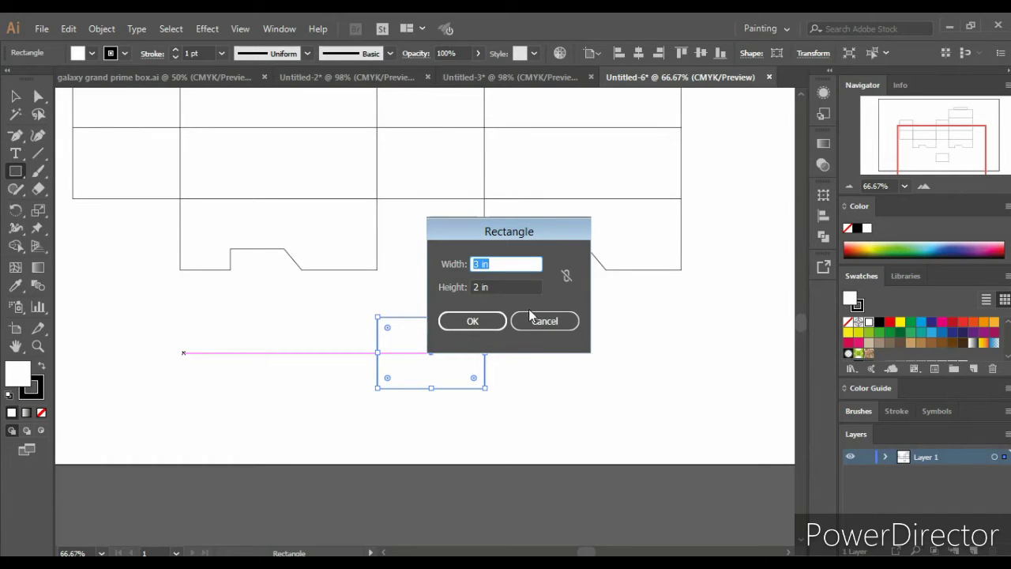
click(519, 290)
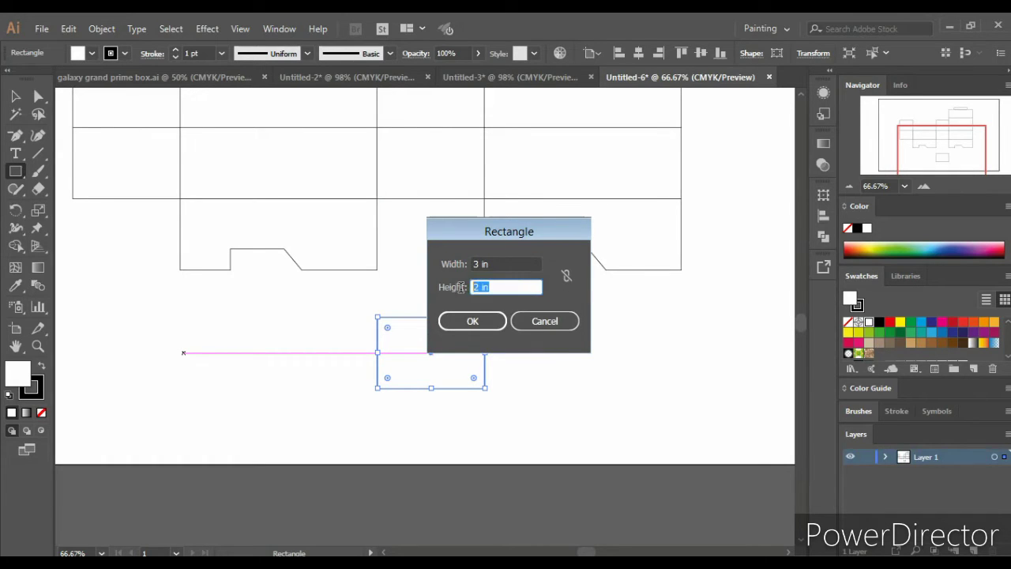
click(516, 259)
drag(466, 264, 488, 264)
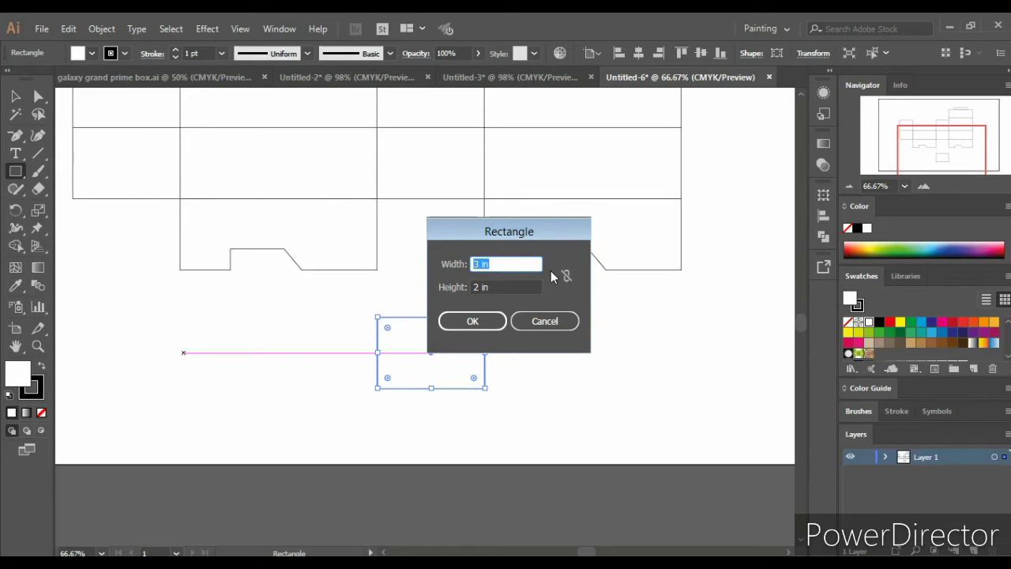
text(1)
click(473, 321)
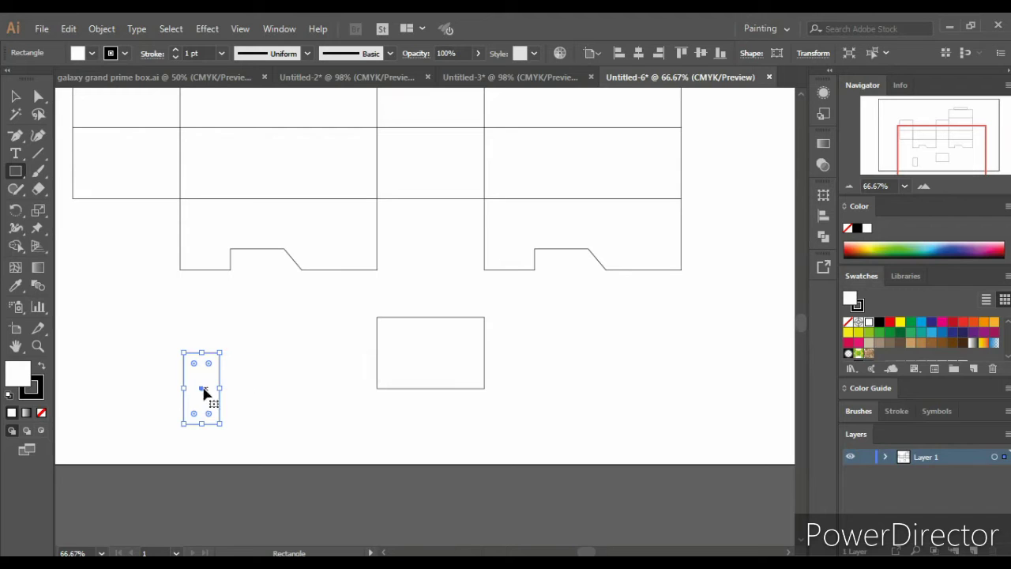
drag(200, 391, 395, 353)
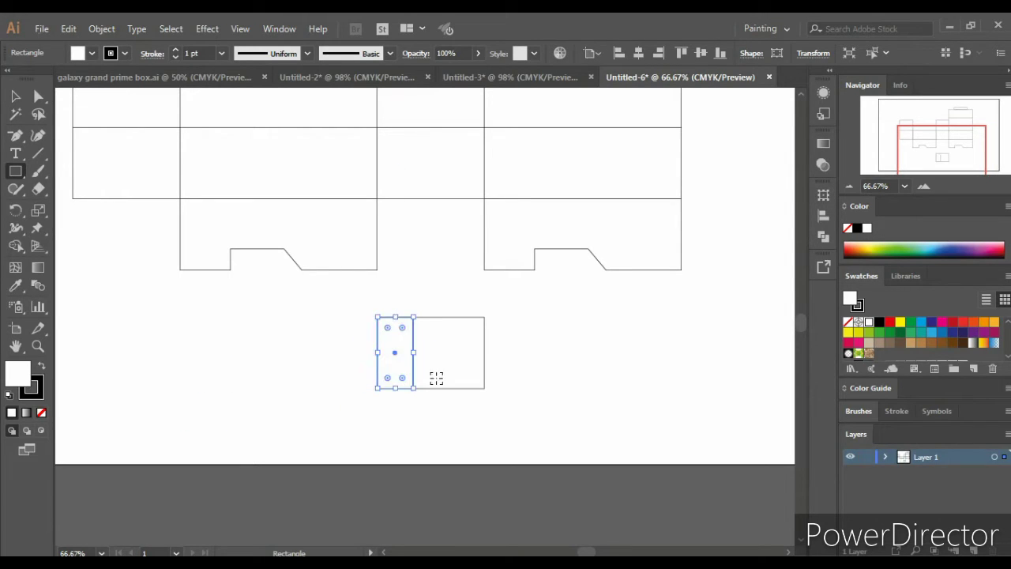
Delete the narrow rectangle's top-right anchor to make a triangle, and fill it red.
scroll(436, 378, up, 1)
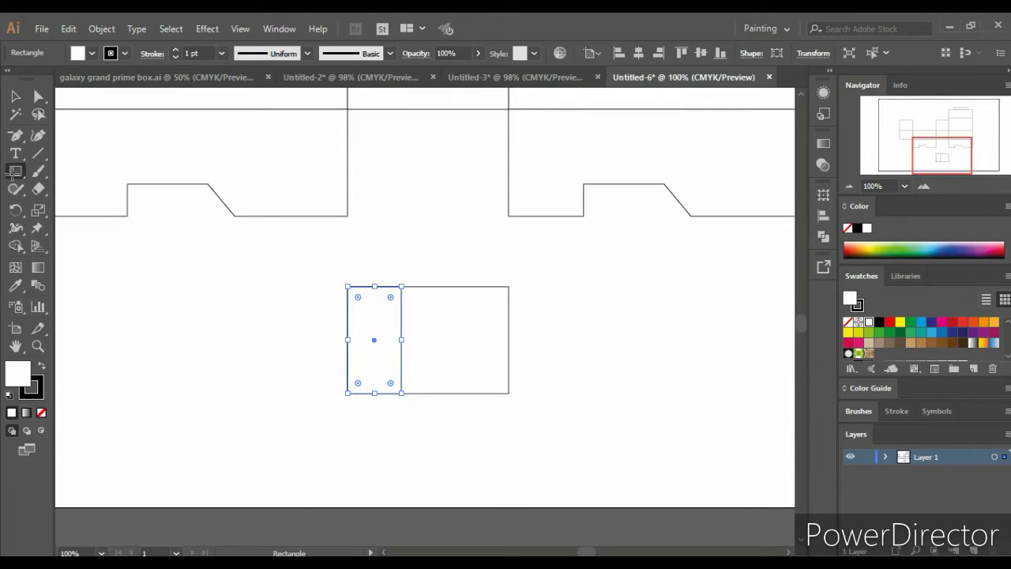
click(15, 136)
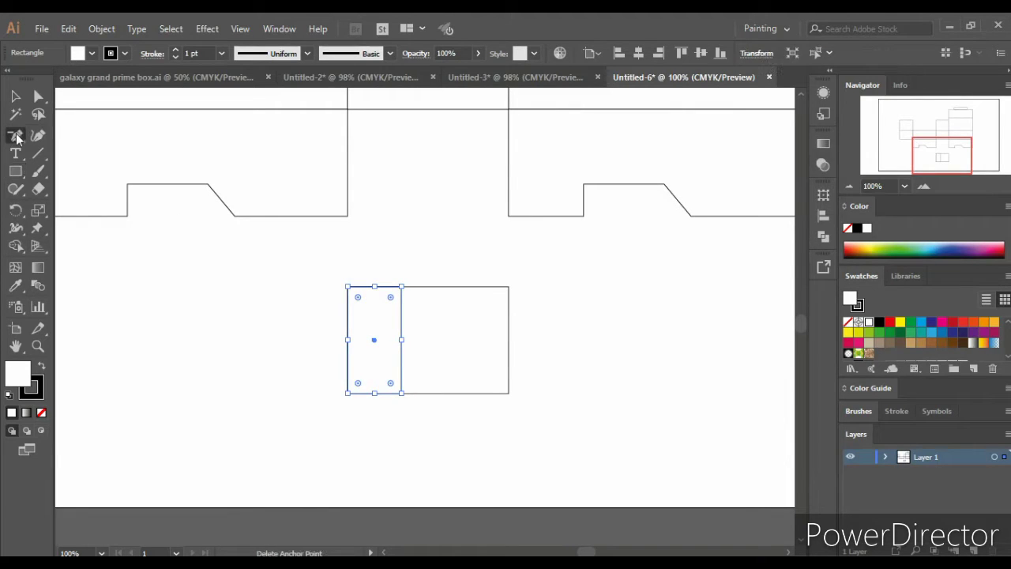
click(401, 286)
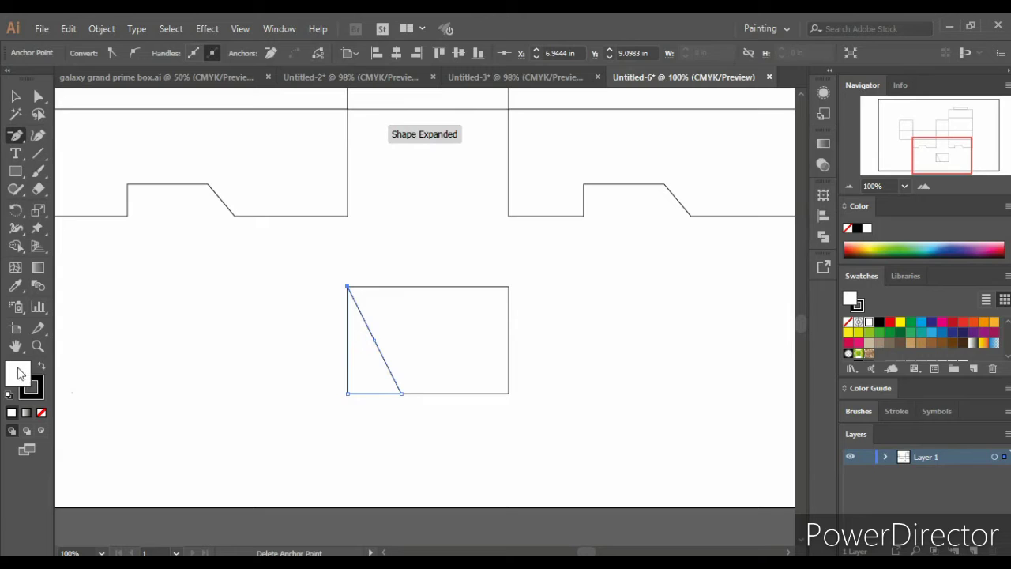
double_click(20, 373)
click(526, 195)
click(488, 209)
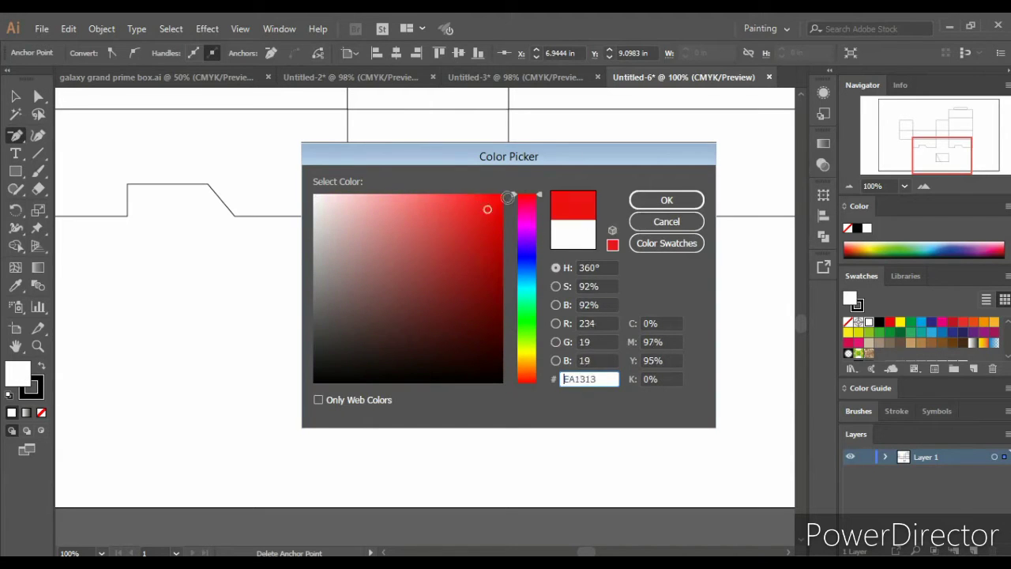
click(508, 196)
click(667, 200)
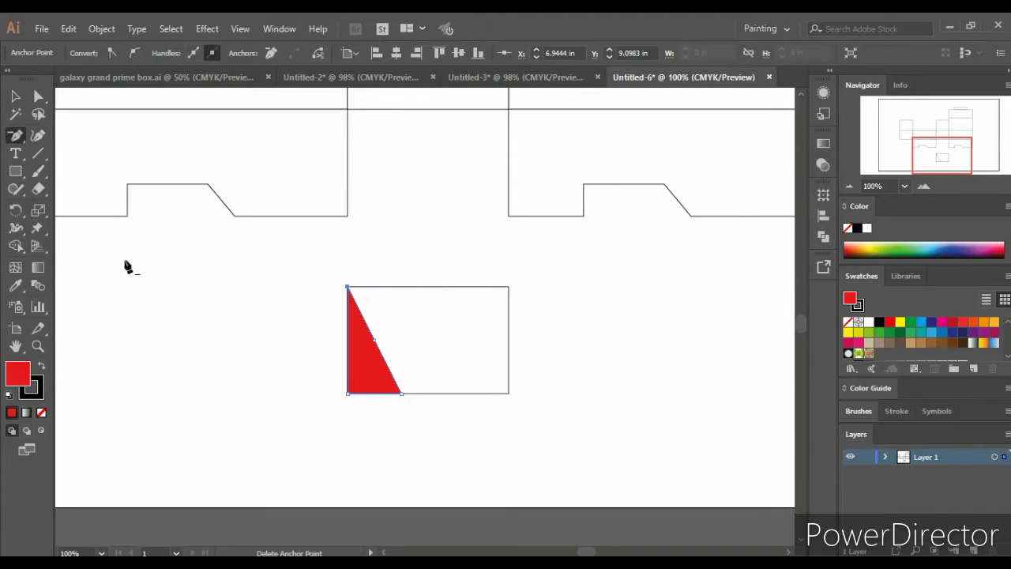
Subtract the red triangle from the 3 × 2 in rectangle with Pathfinder Minus Front.
click(15, 96)
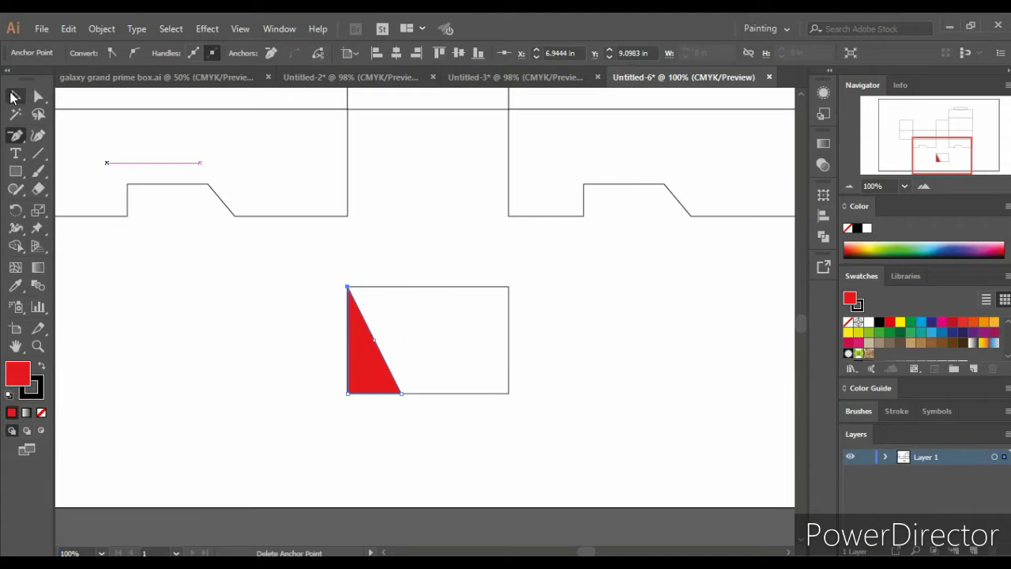
click(508, 346)
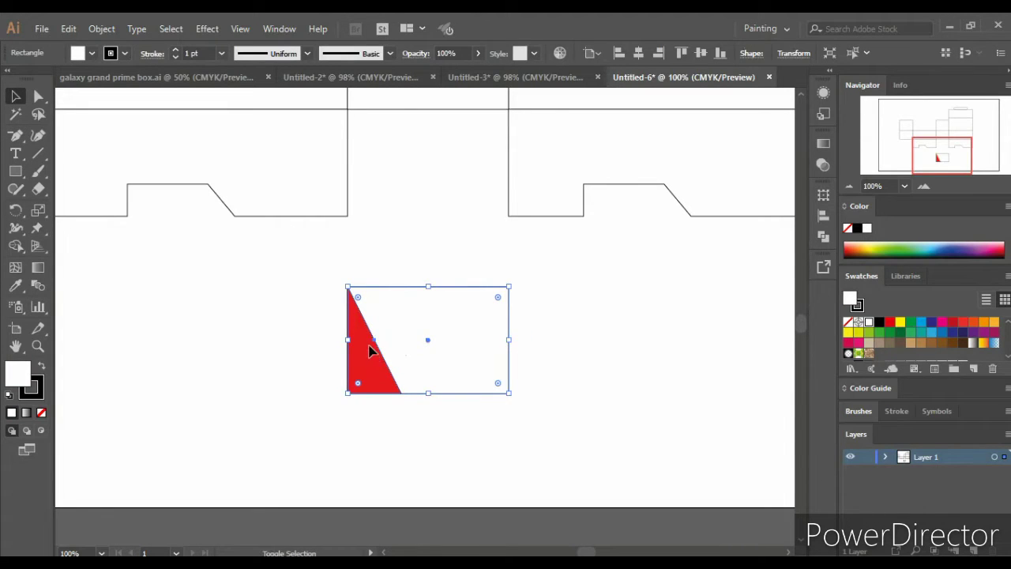
shift+click(372, 352)
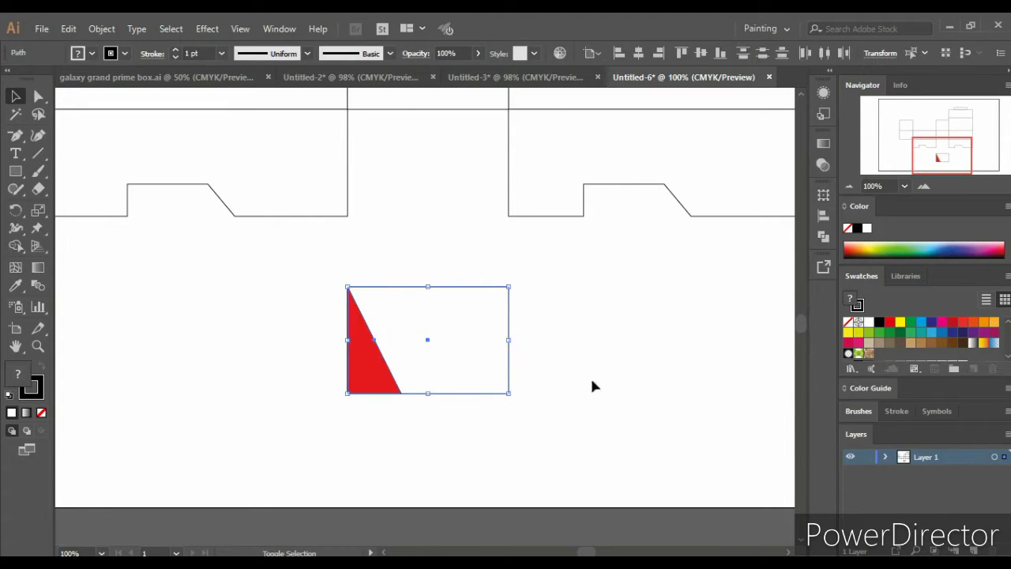
click(824, 236)
click(676, 227)
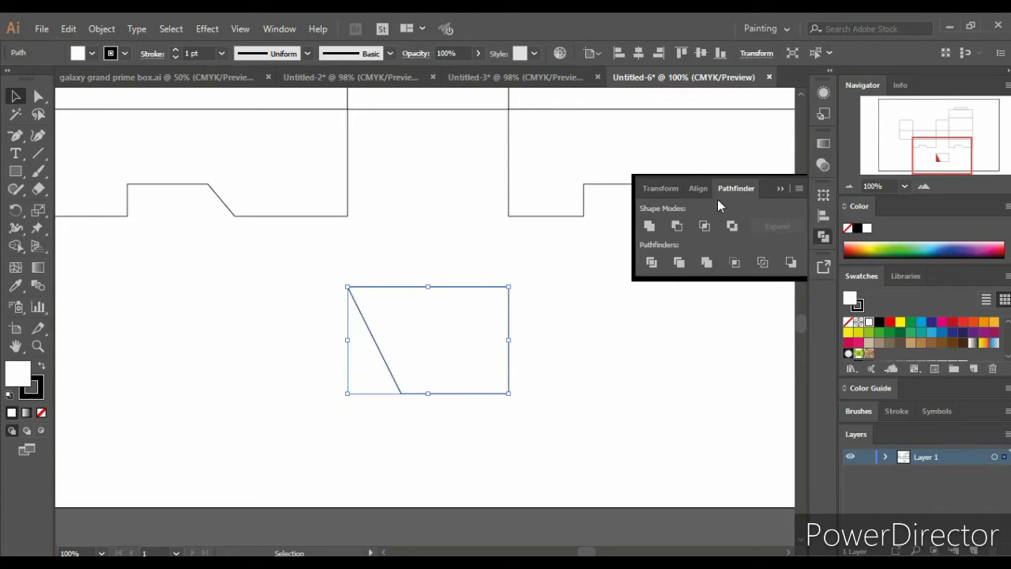
click(779, 188)
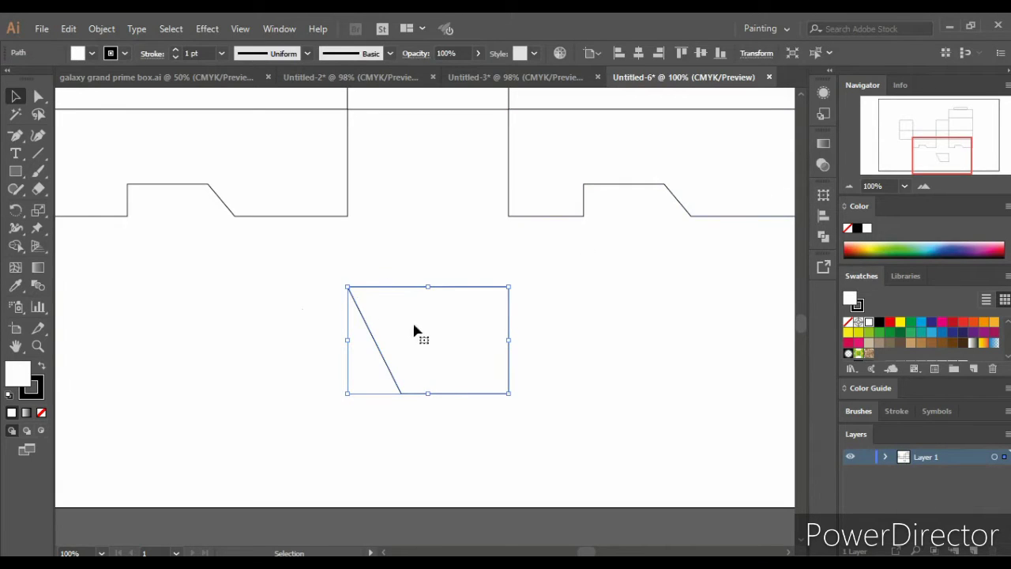
scroll(469, 329, down, 1)
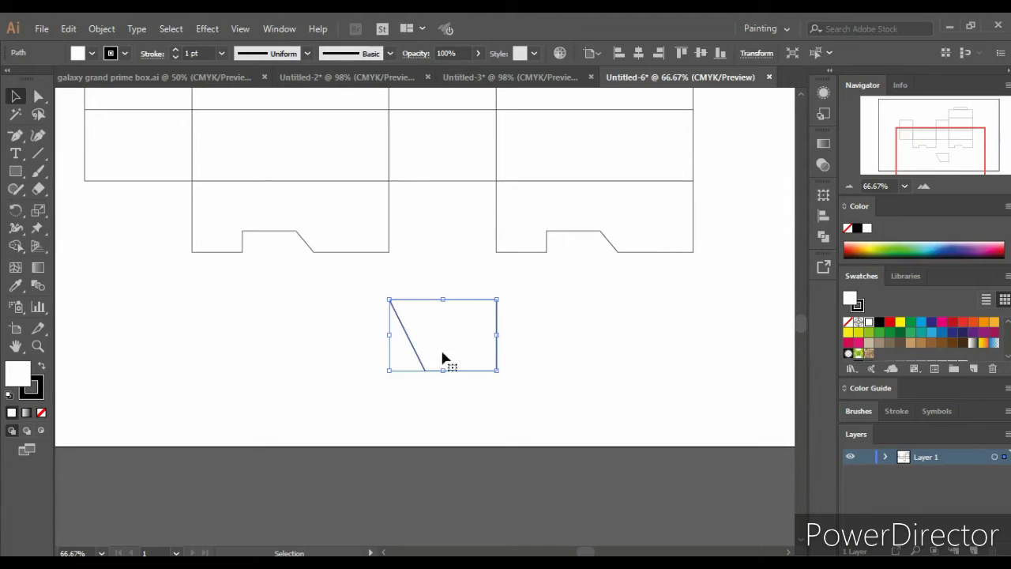
drag(460, 377, 452, 259)
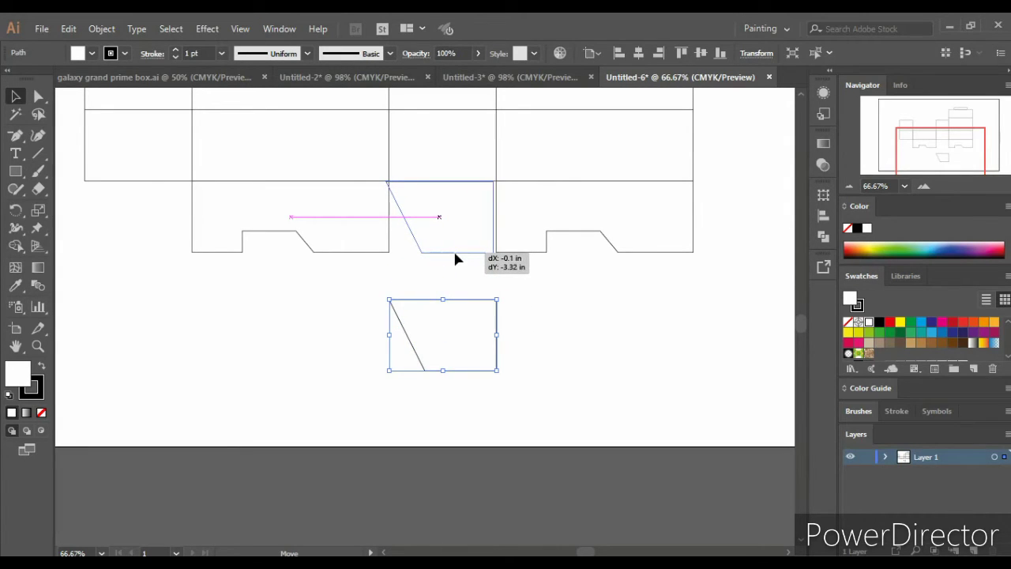
drag(452, 259, 155, 259)
click(244, 322)
scroll(244, 322, down, 1)
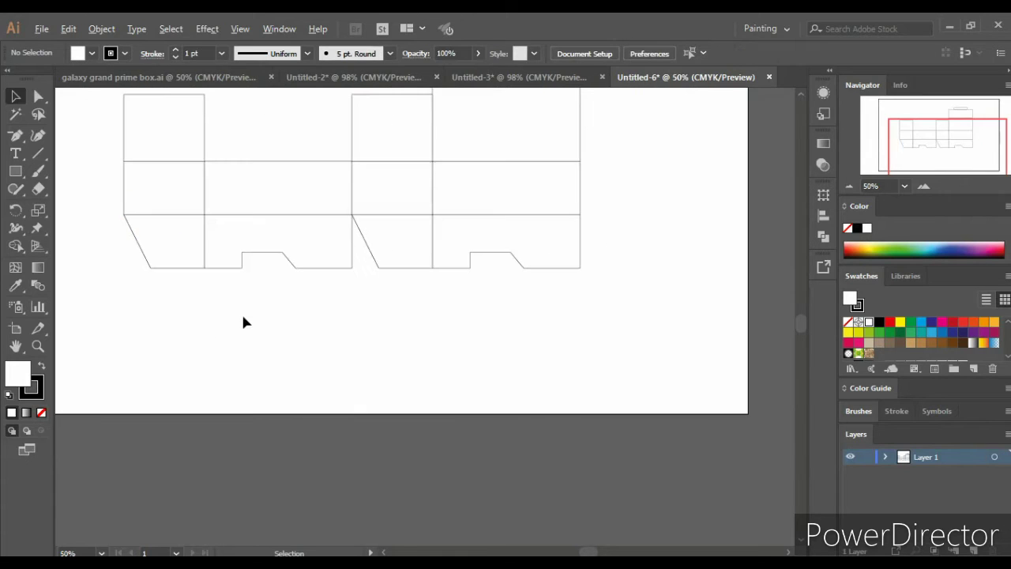
scroll(337, 319, up, 2)
scroll(343, 330, up, 2)
scroll(341, 329, down, 1)
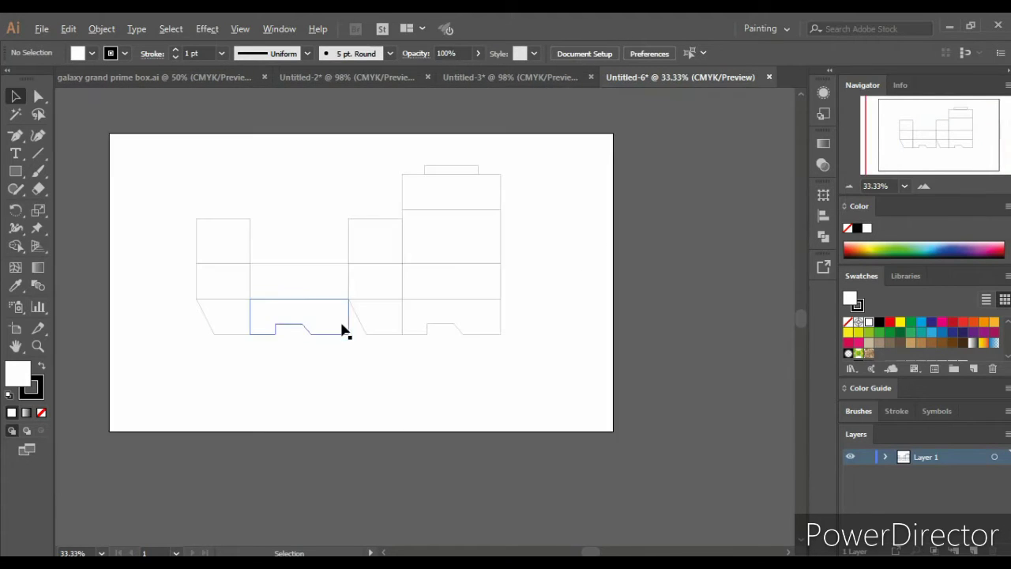
scroll(367, 357, up, 1)
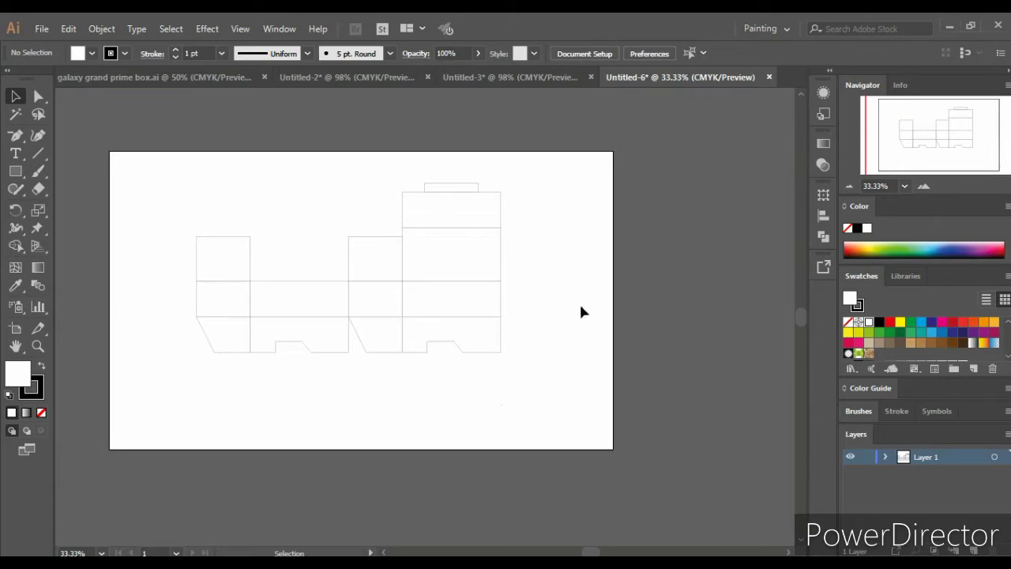
scroll(506, 324, up, 1)
scroll(505, 324, up, 1)
scroll(507, 326, right, 1)
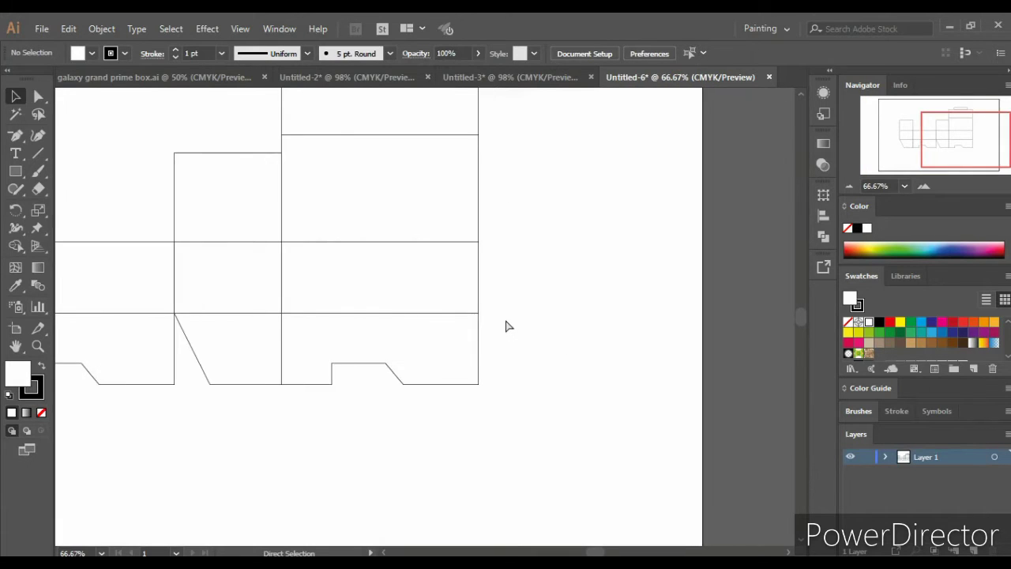
scroll(507, 325, right, 1)
scroll(508, 325, up, 1)
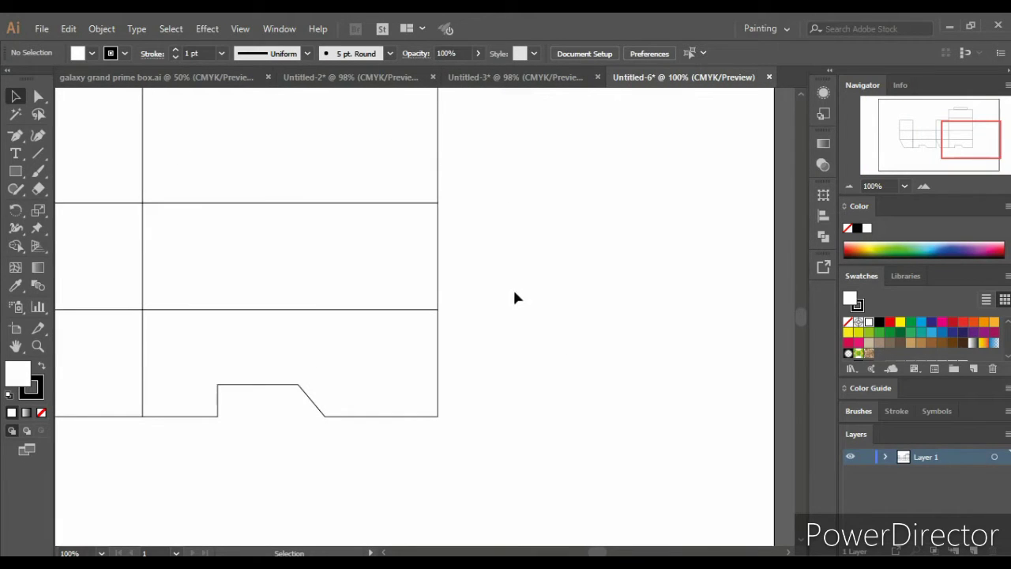
Create a 0.5 × 2 in glue flap and snap it against the net's right edge.
click(15, 176)
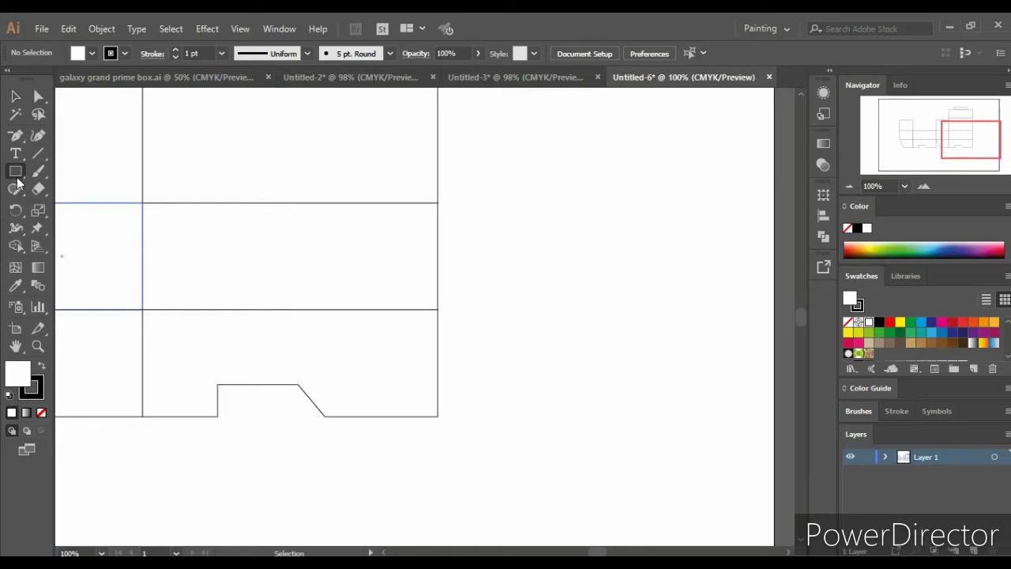
click(522, 249)
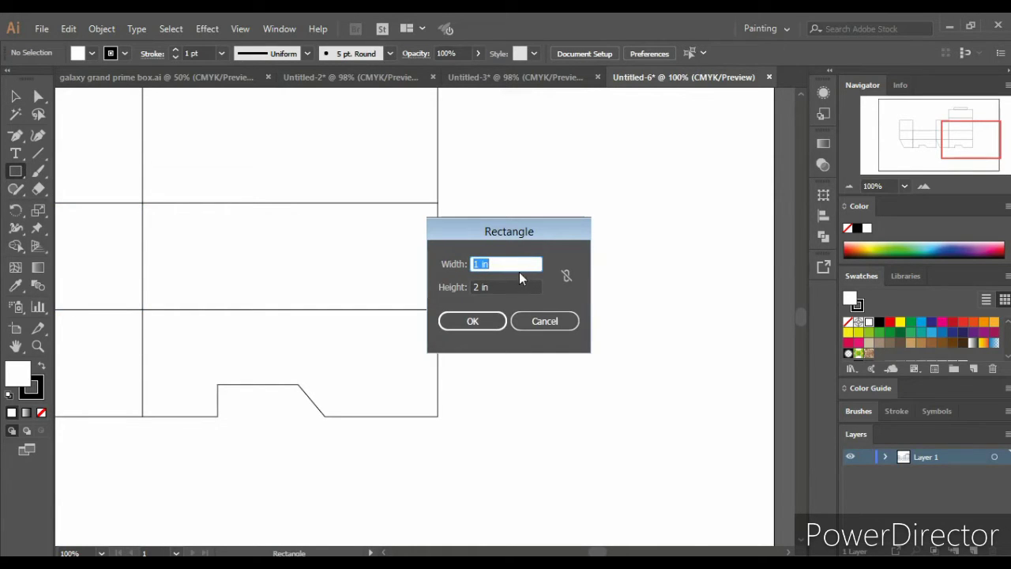
drag(510, 264, 460, 266)
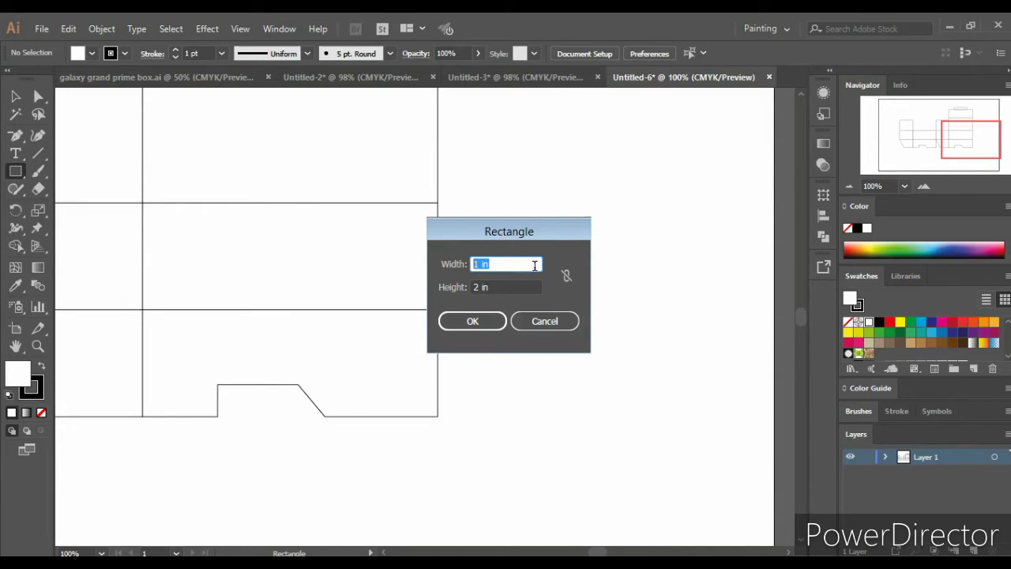
text(.5)
click(487, 321)
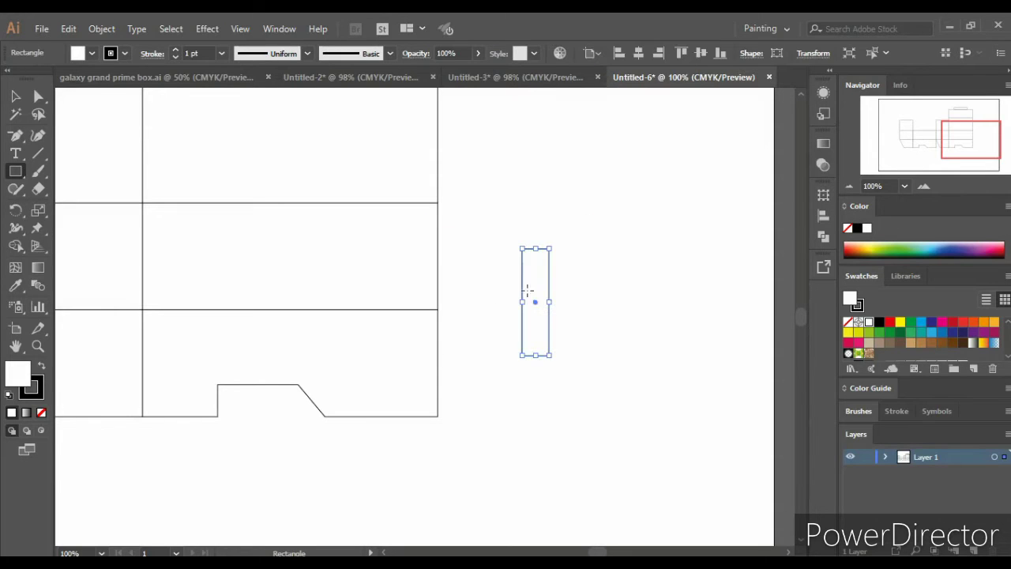
drag(535, 307, 453, 258)
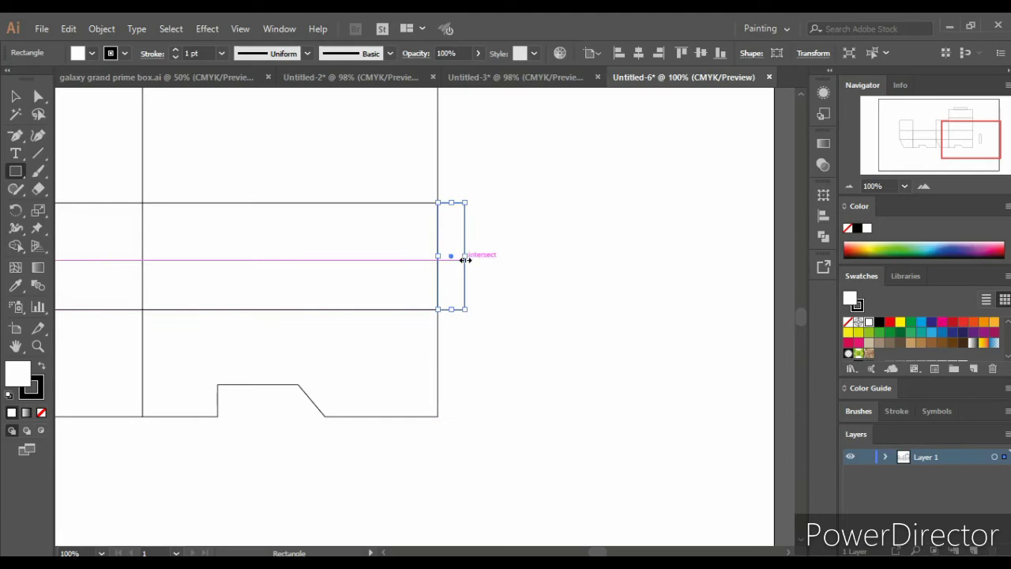
scroll(476, 262, down, 2)
scroll(477, 263, down, 1)
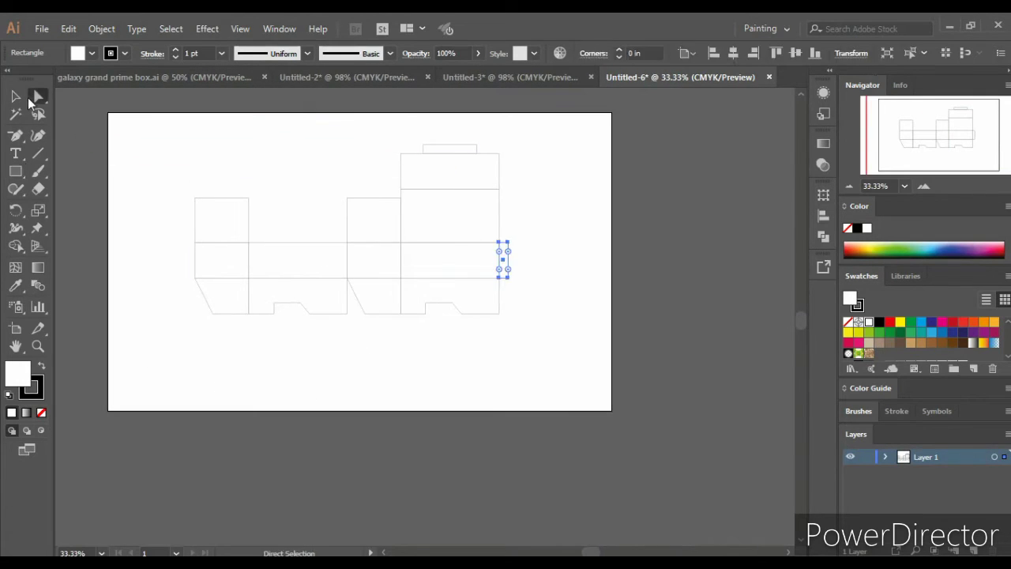
click(24, 97)
click(522, 243)
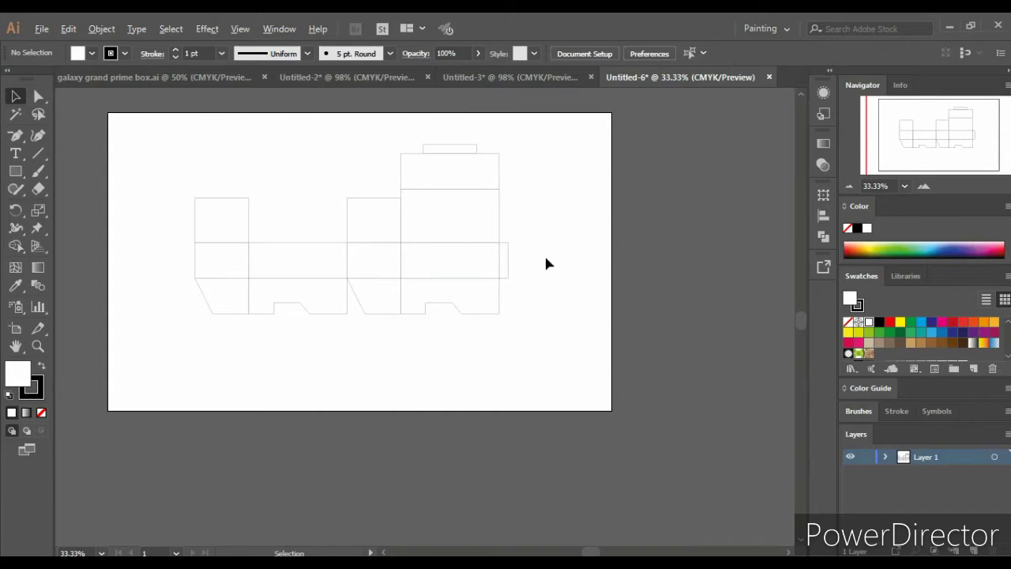
scroll(547, 264, up, 1)
scroll(547, 265, left, 3)
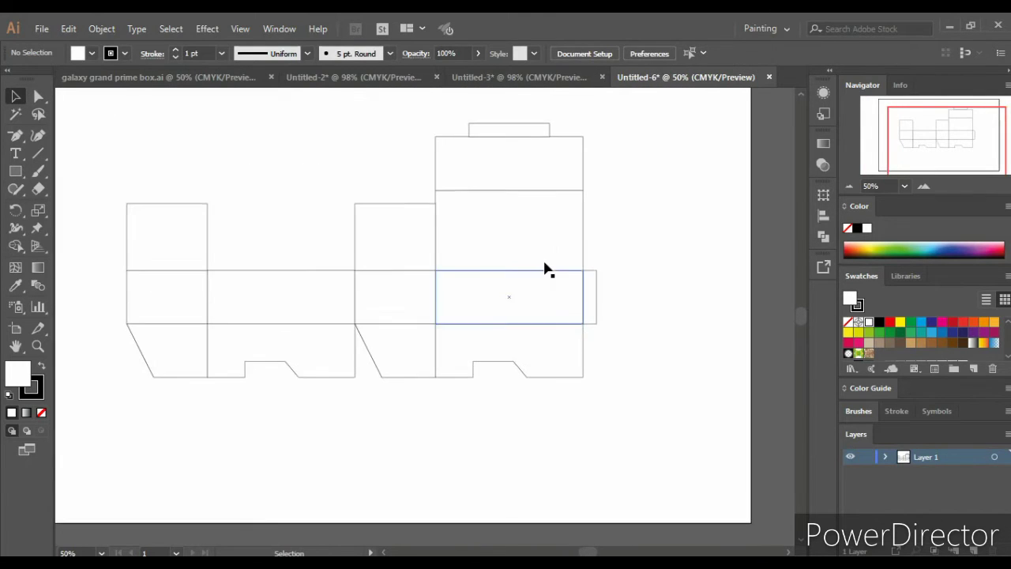
scroll(544, 265, up, 1)
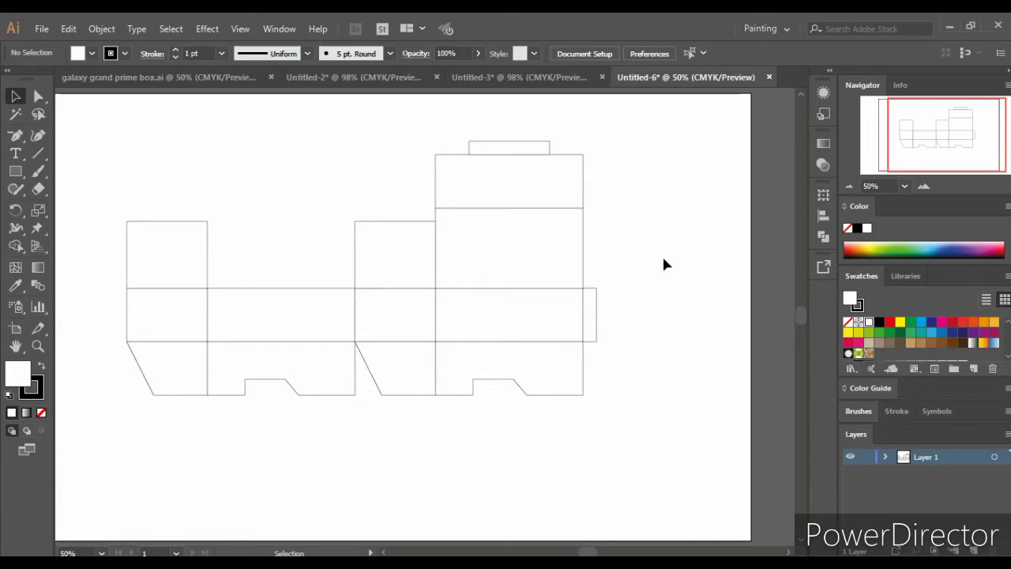
scroll(663, 264, down, 1)
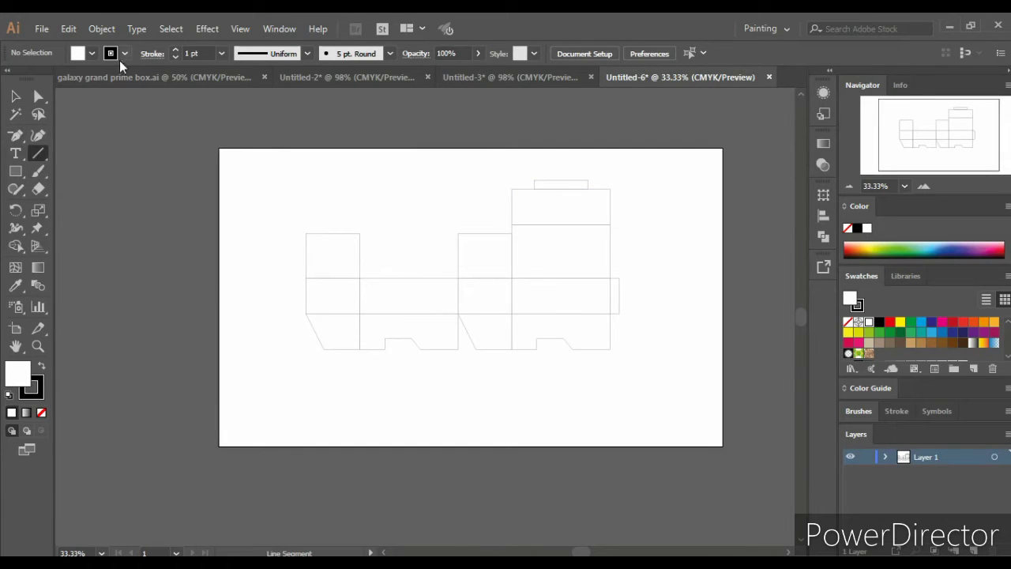
Set new shapes to no fill with a pure red (FF0000) stroke.
click(41, 412)
double_click(31, 387)
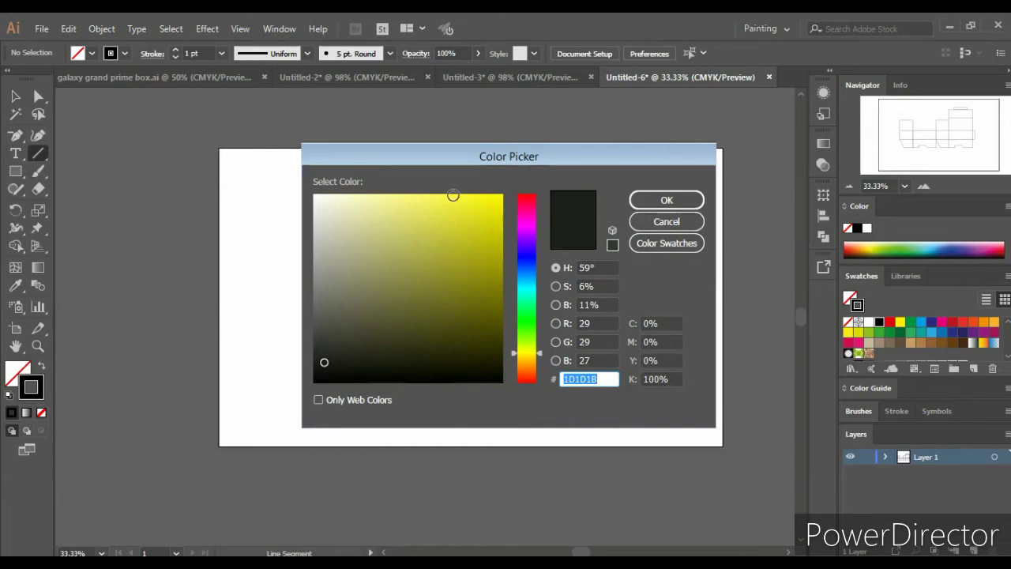
drag(452, 195, 526, 192)
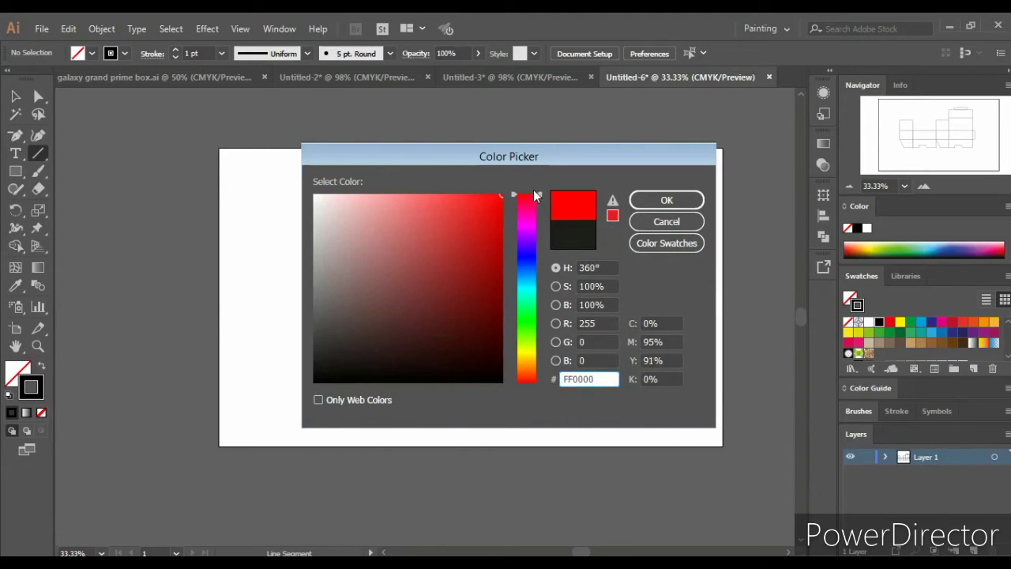
click(662, 200)
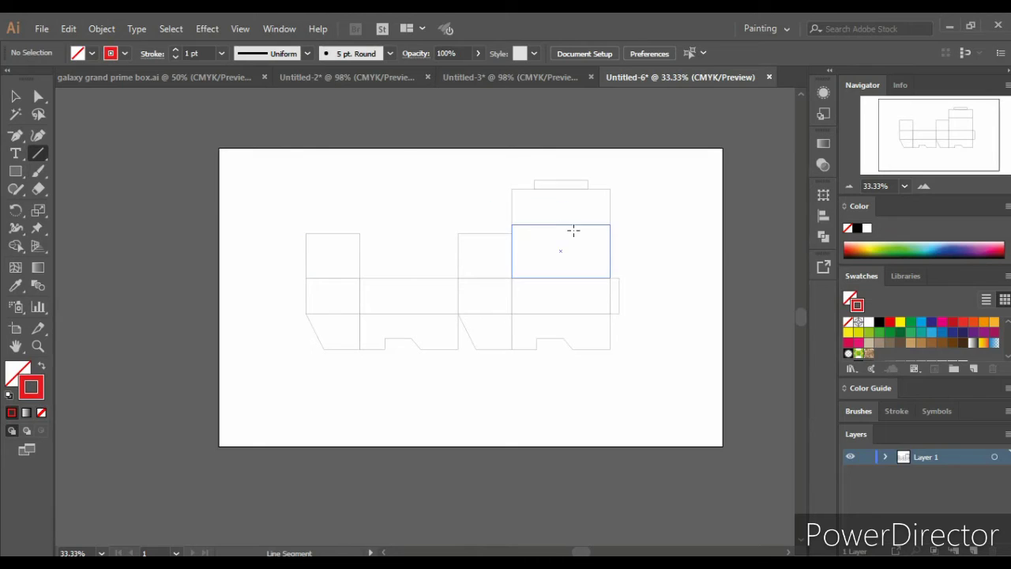
Create a horizontal line segment at 180° angle, 0.25 in long.
scroll(573, 231, up, 1)
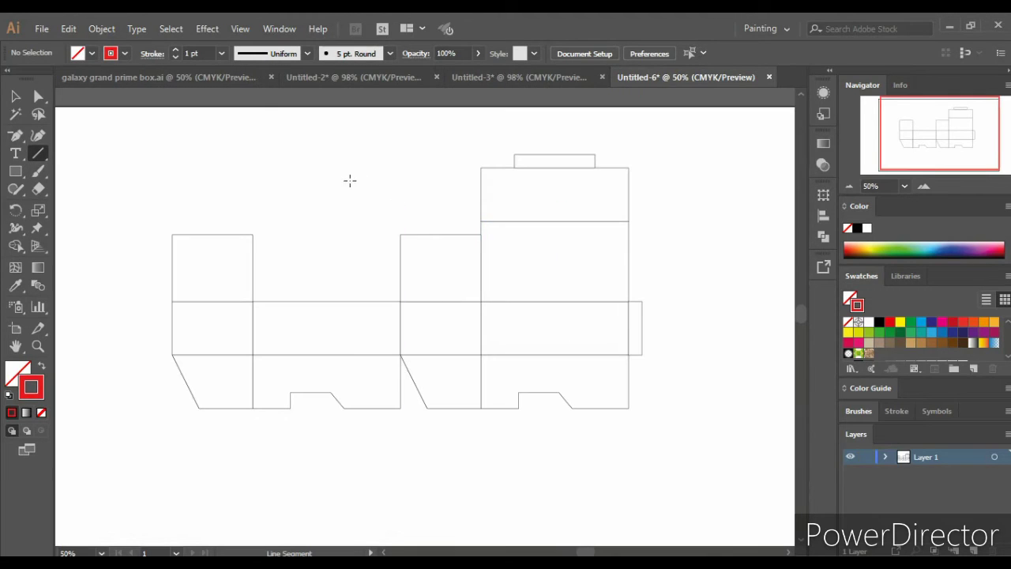
click(350, 180)
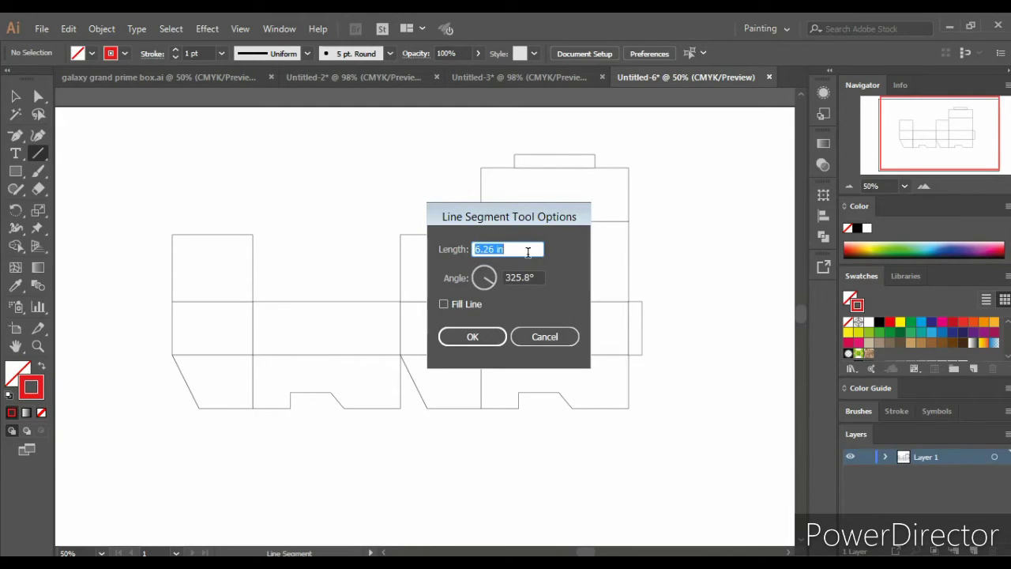
click(512, 278)
text(180)
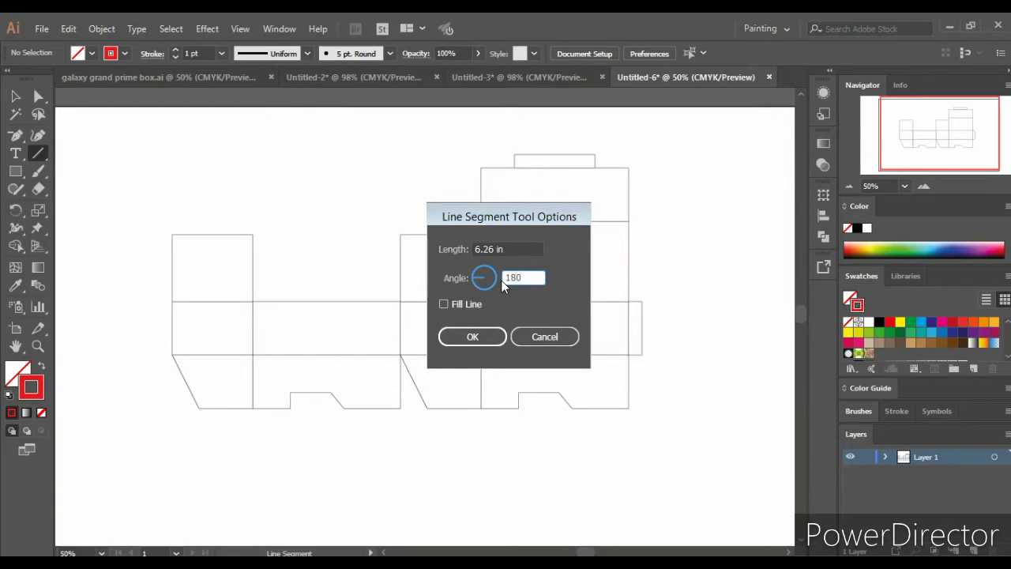
click(508, 249)
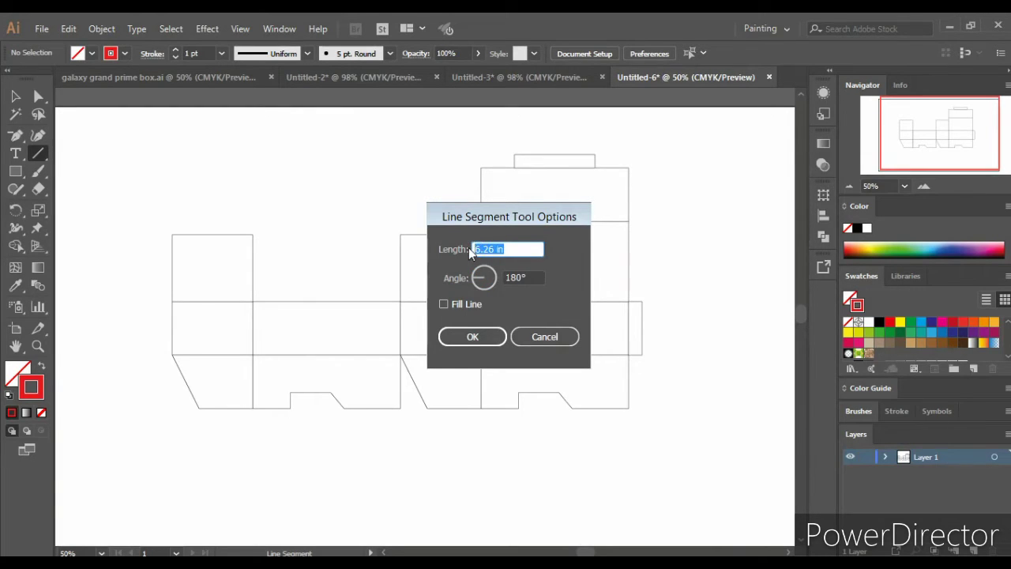
text(.25)
click(473, 340)
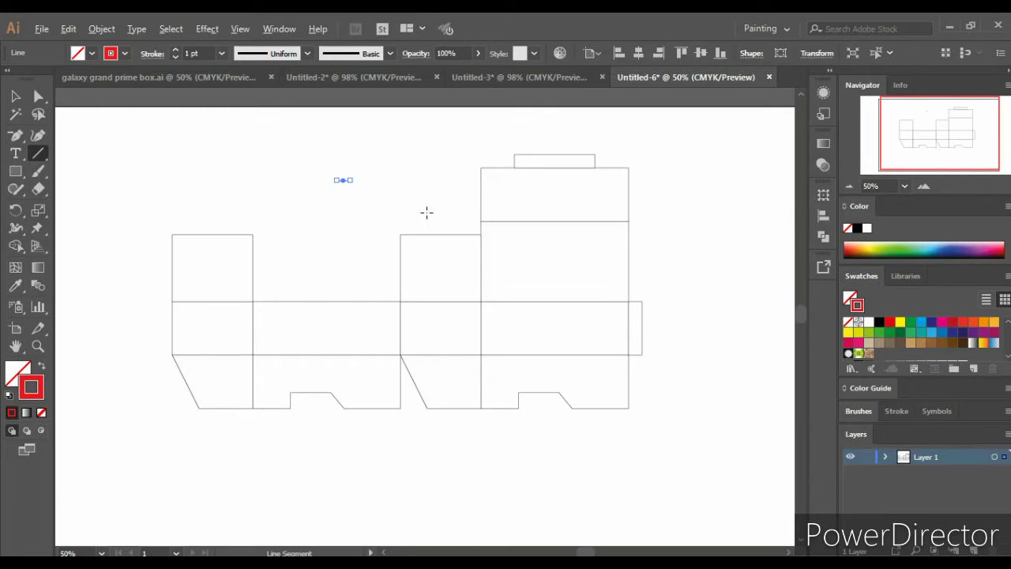
Move the red line up level with the box net's top edge.
scroll(426, 212, up, 1)
scroll(426, 212, up, 1)
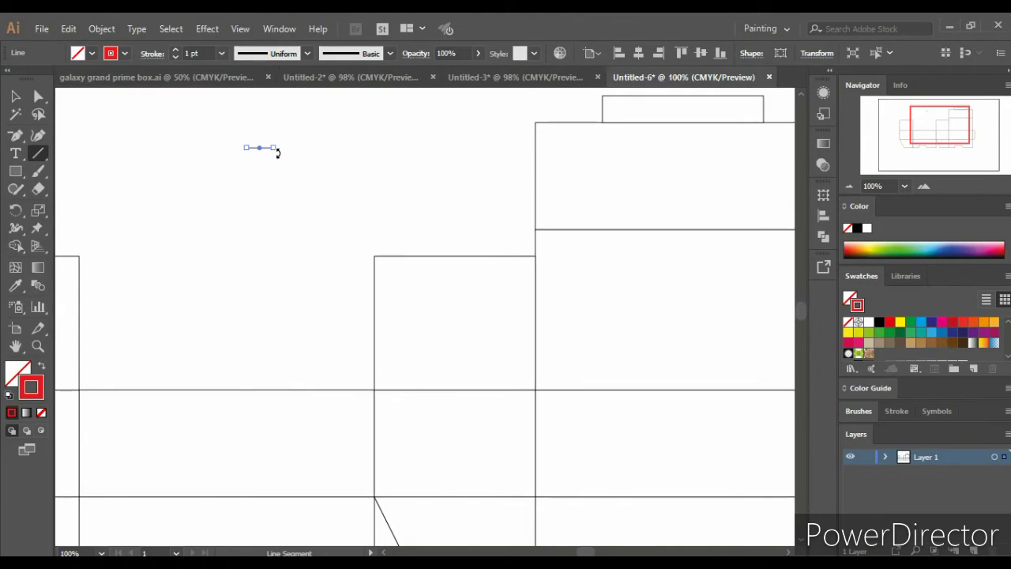
drag(257, 152, 507, 126)
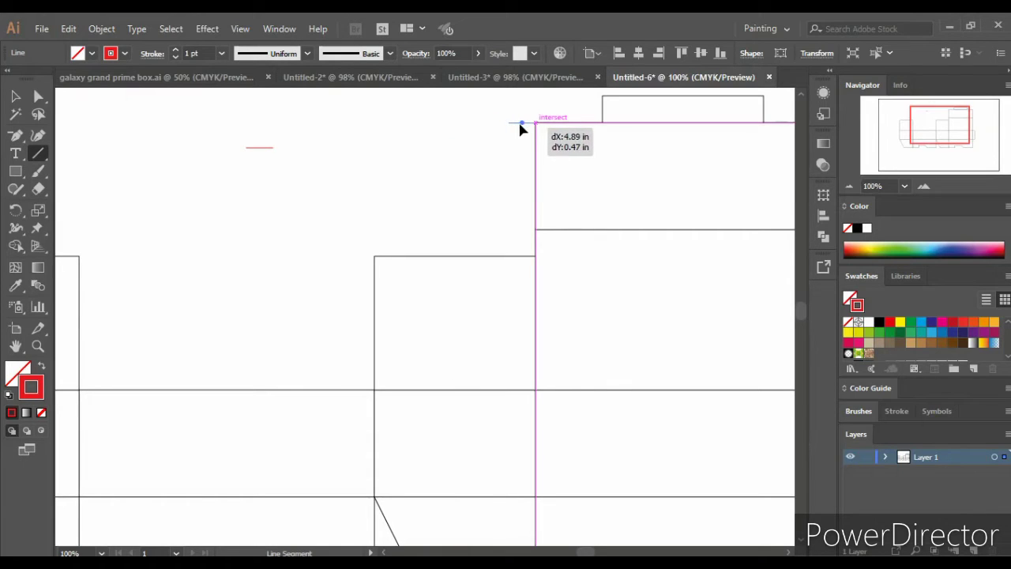
drag(506, 124, 520, 125)
Line red marks up with the tall panel's corner and the top tab's corner, undoing the last placement.
scroll(585, 144, up, 1)
scroll(598, 160, left, 1)
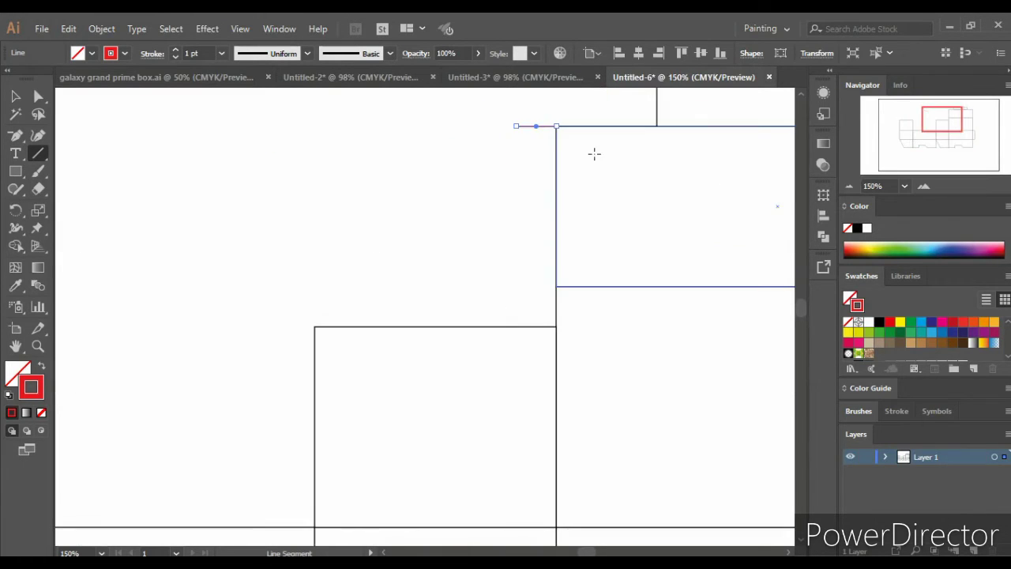
scroll(596, 158, up, 1)
scroll(588, 156, up, 1)
scroll(569, 168, right, 3)
scroll(514, 188, right, 3)
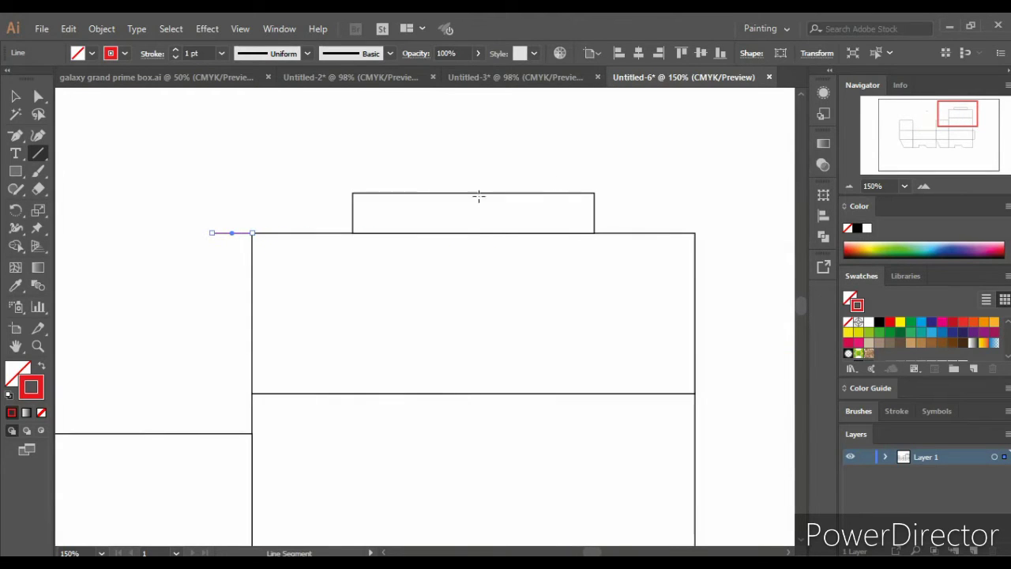
mouse_move(232, 241)
mouse_down()
mouse_move(331, 195)
mouse_move(230, 235)
mouse_up()
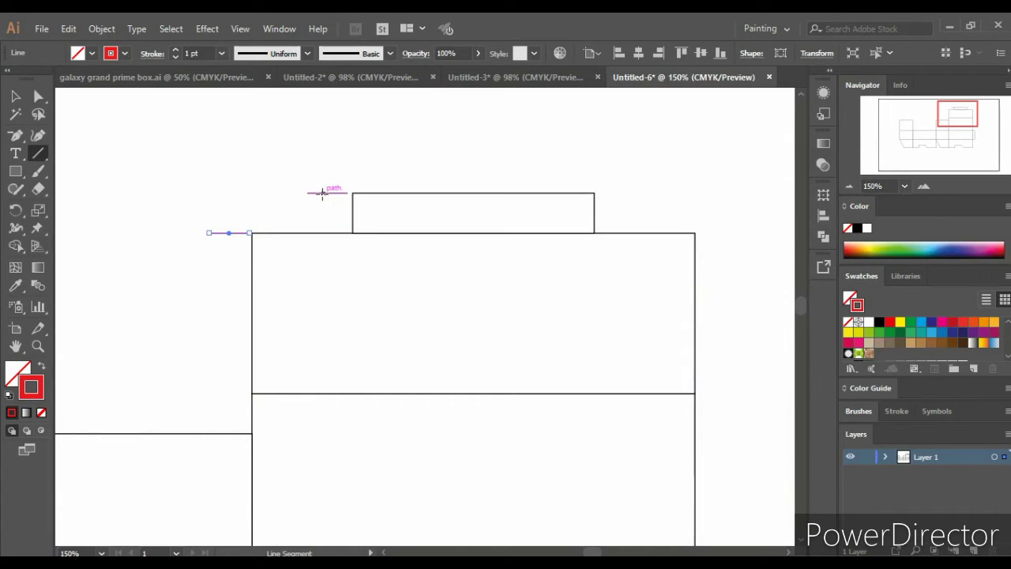
drag(324, 194, 332, 193)
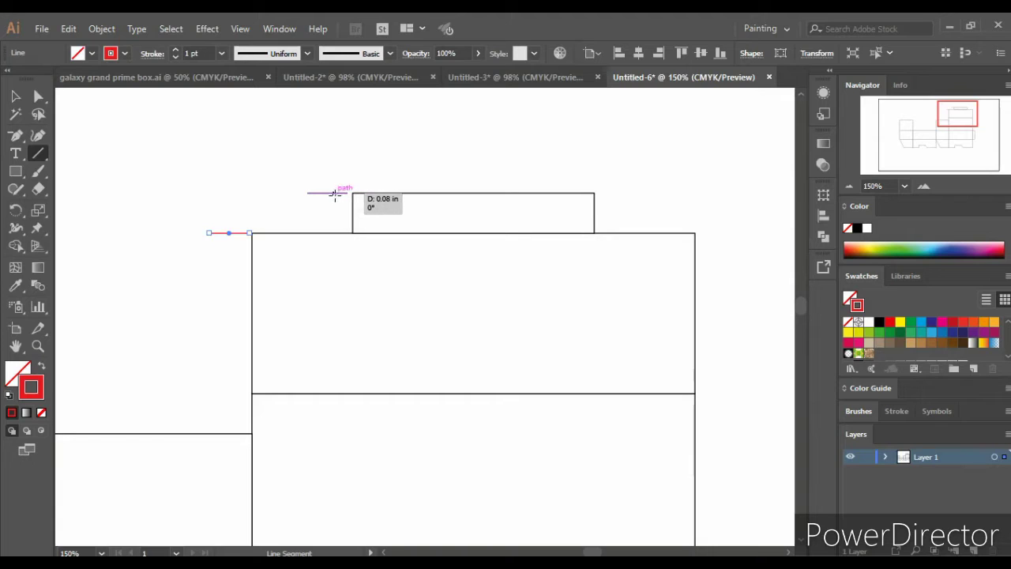
key(ctrl+z)
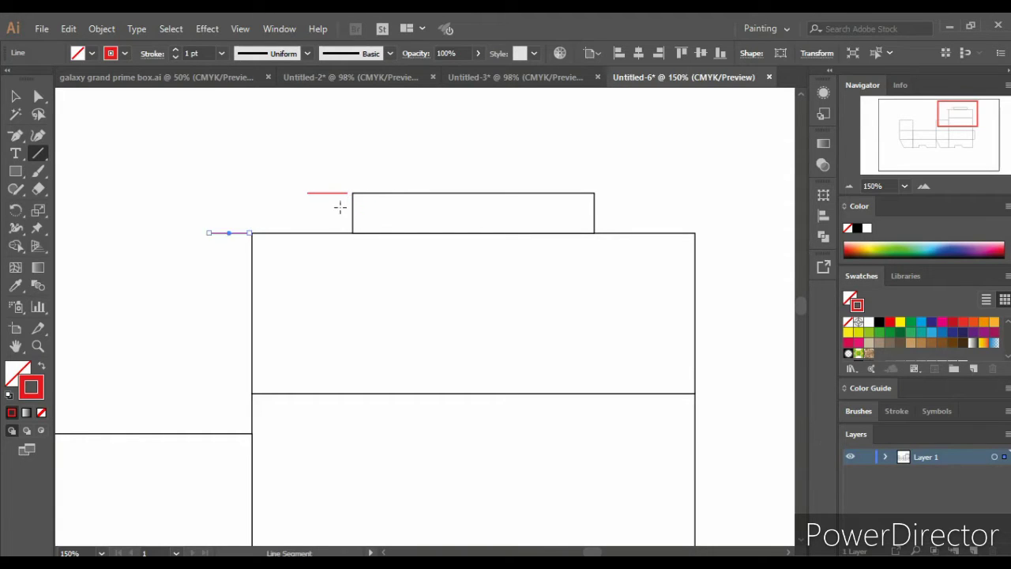
Snap crop marks to the top flap's corner and the panel's left corner.
click(20, 94)
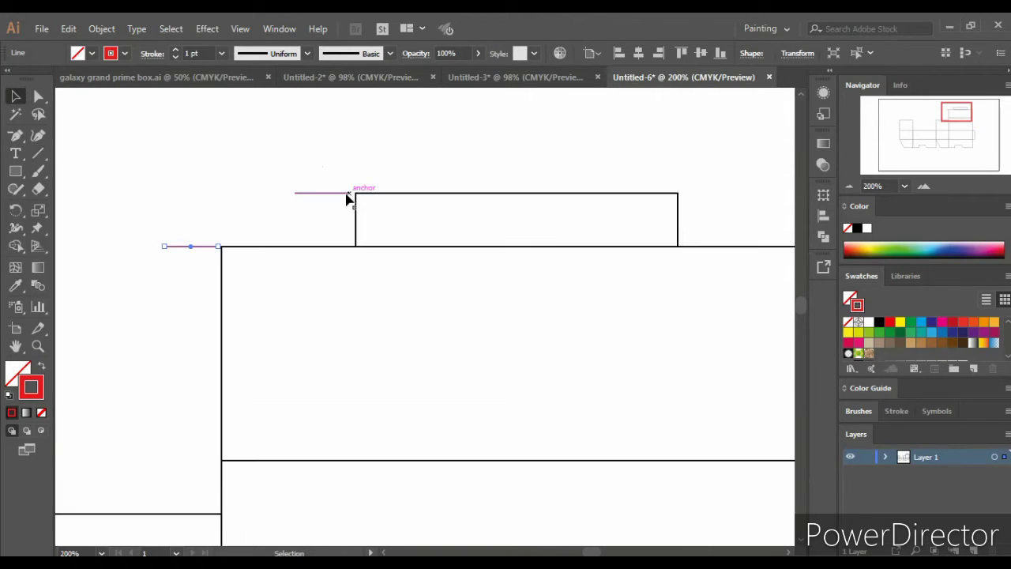
scroll(345, 197, up, 1)
drag(321, 195, 327, 197)
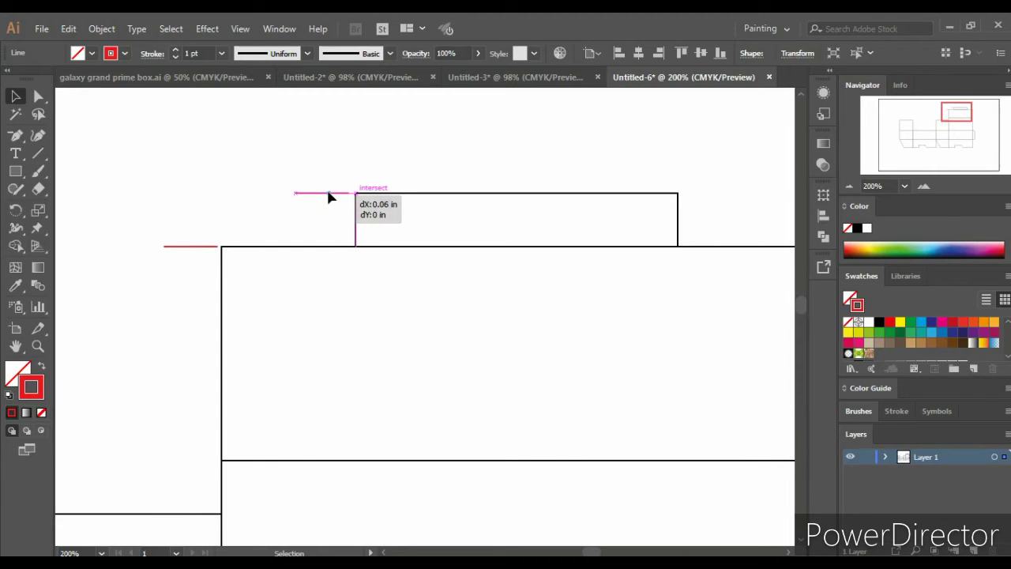
key(ctrl+minus)
scroll(329, 196, right, 3)
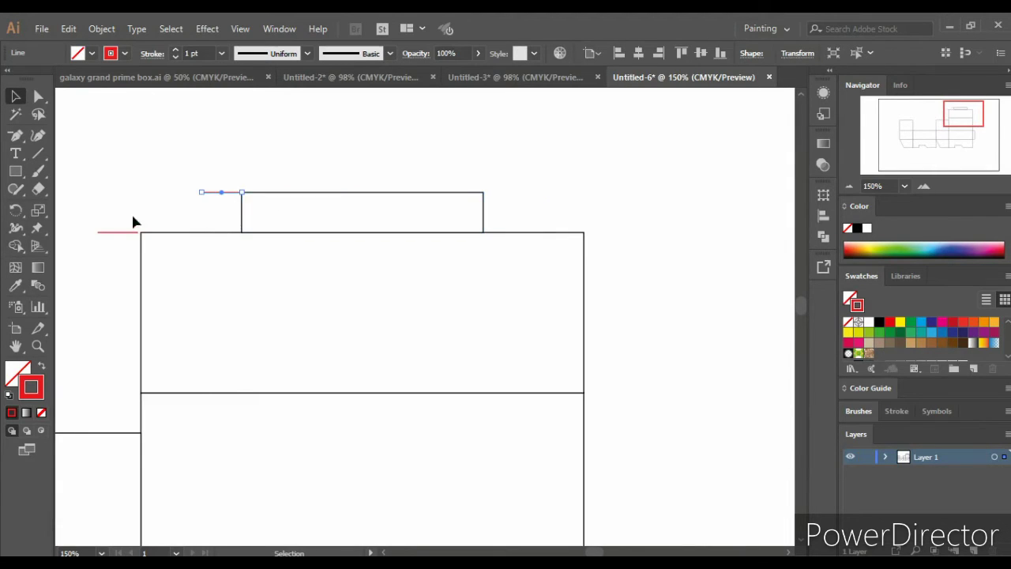
drag(122, 233, 125, 233)
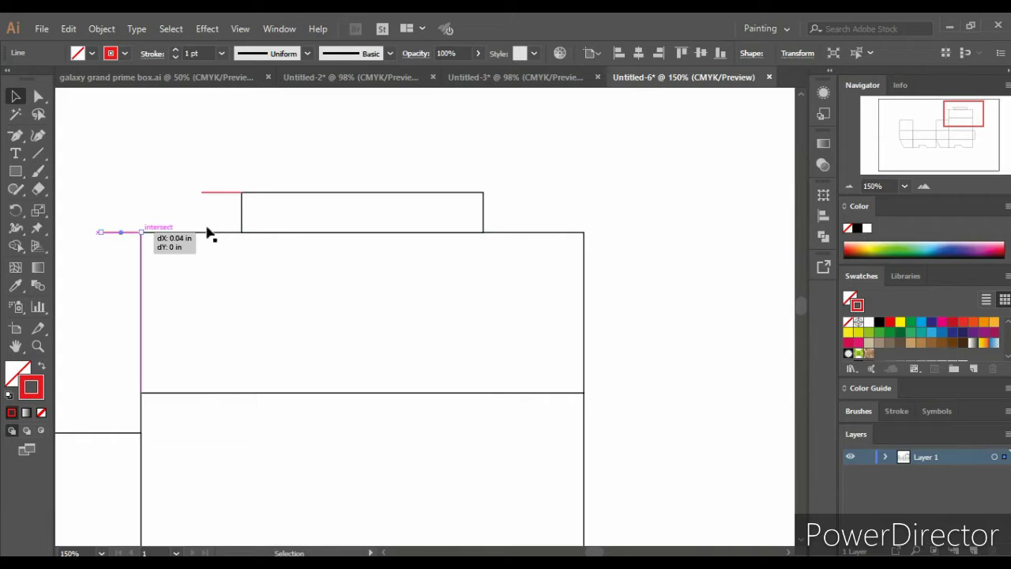
Copy crop marks to the flap's right corner and the panel's top-right corner, moving one toward the side tab.
drag(226, 194, 506, 194)
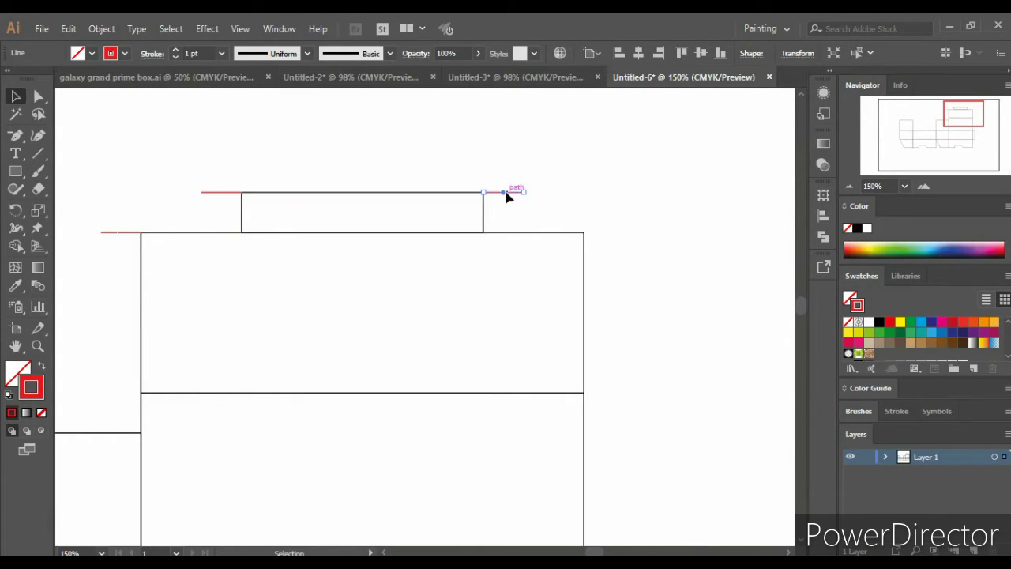
mouse_move(506, 194)
mouse_down()
mouse_move(604, 235)
mouse_move(594, 291)
mouse_up()
click(604, 235)
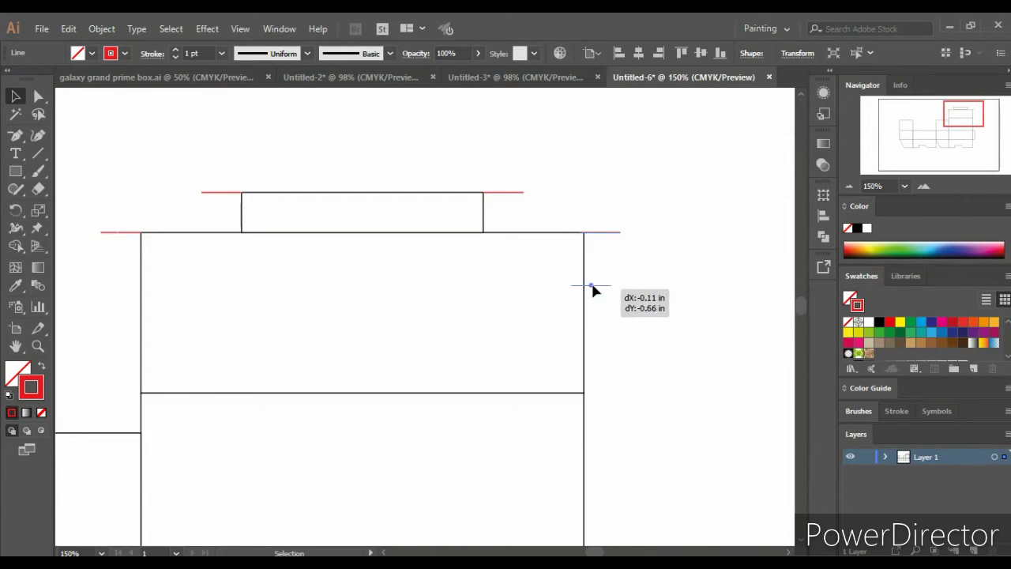
drag(593, 287, 654, 451)
Snap a red crop mark against the right side tab's corner.
scroll(655, 448, down, 3)
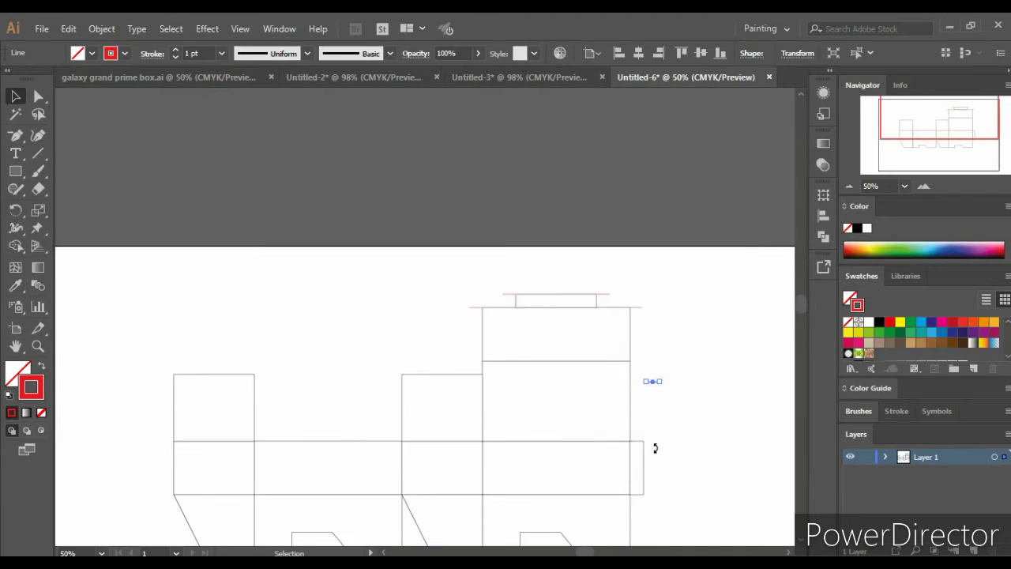
scroll(655, 448, up, 1)
scroll(654, 442, up, 1)
scroll(654, 442, up, 1)
scroll(655, 441, up, 1)
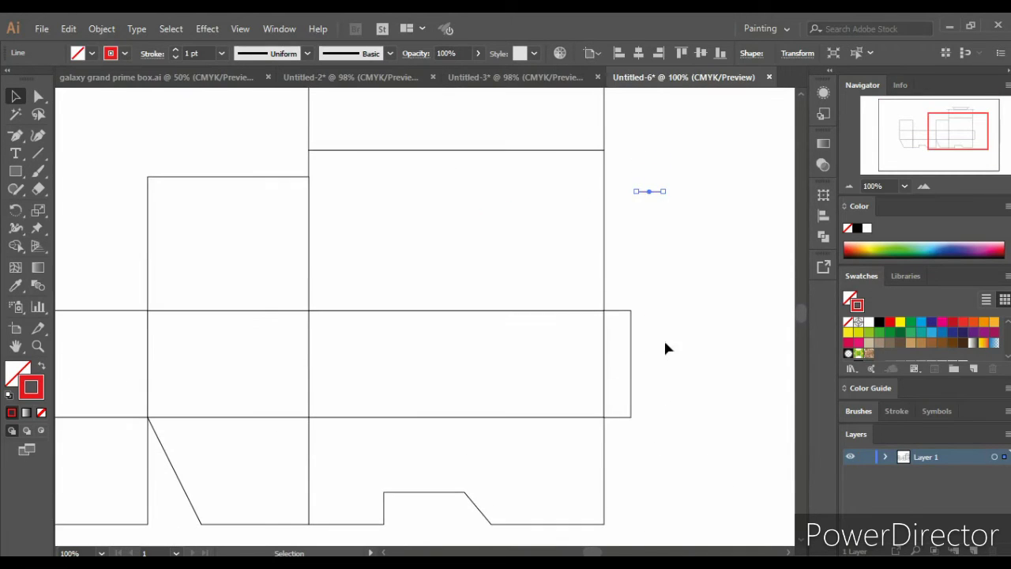
drag(650, 196, 653, 334)
scroll(652, 332, up, 4)
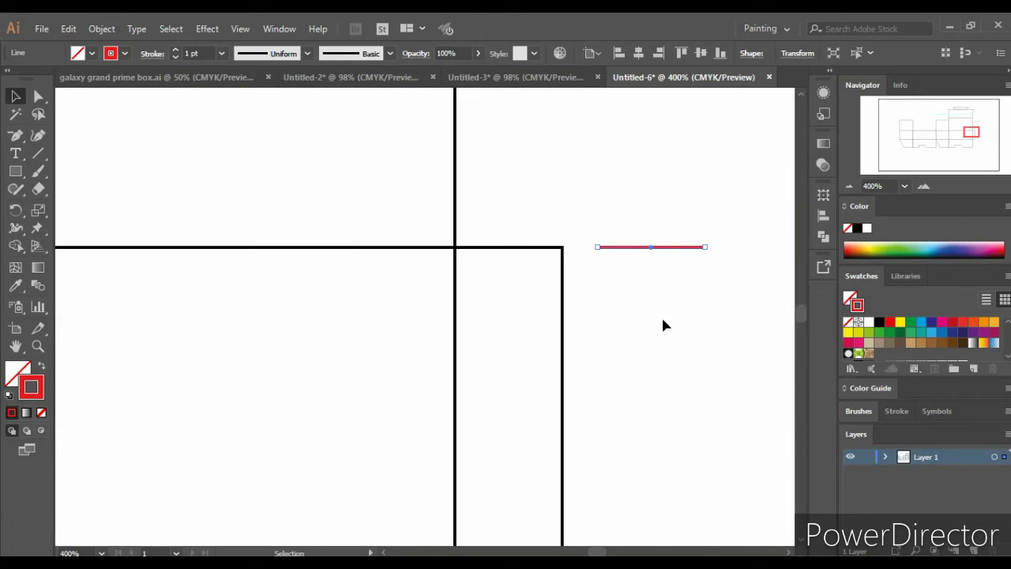
drag(653, 250, 624, 251)
Copy a crop mark down to the net's bottom-right corner and reselect it.
scroll(620, 255, down, 5)
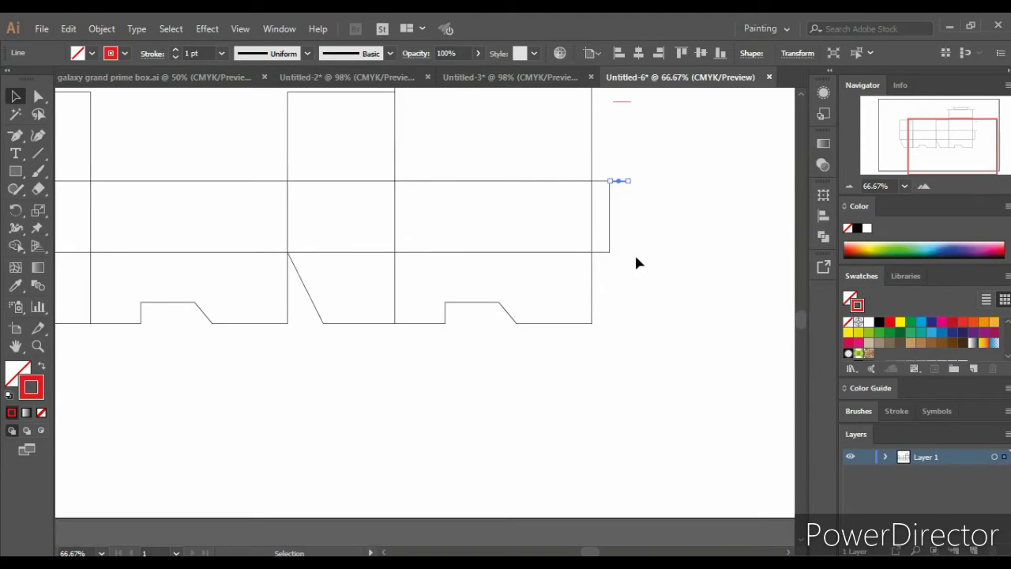
scroll(645, 261, up, 3)
scroll(647, 262, up, 1)
scroll(645, 262, down, 2)
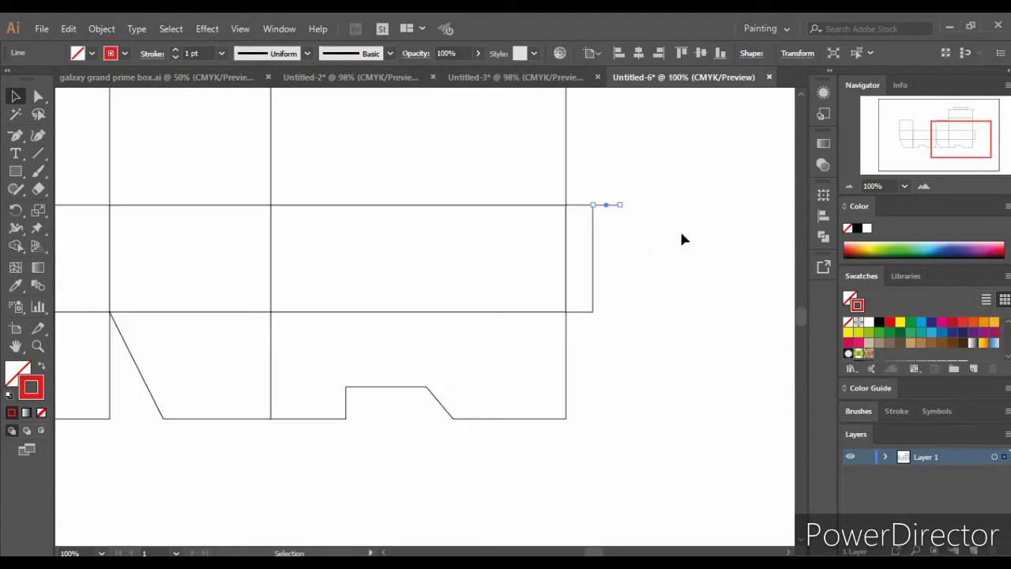
scroll(607, 138, down, 1)
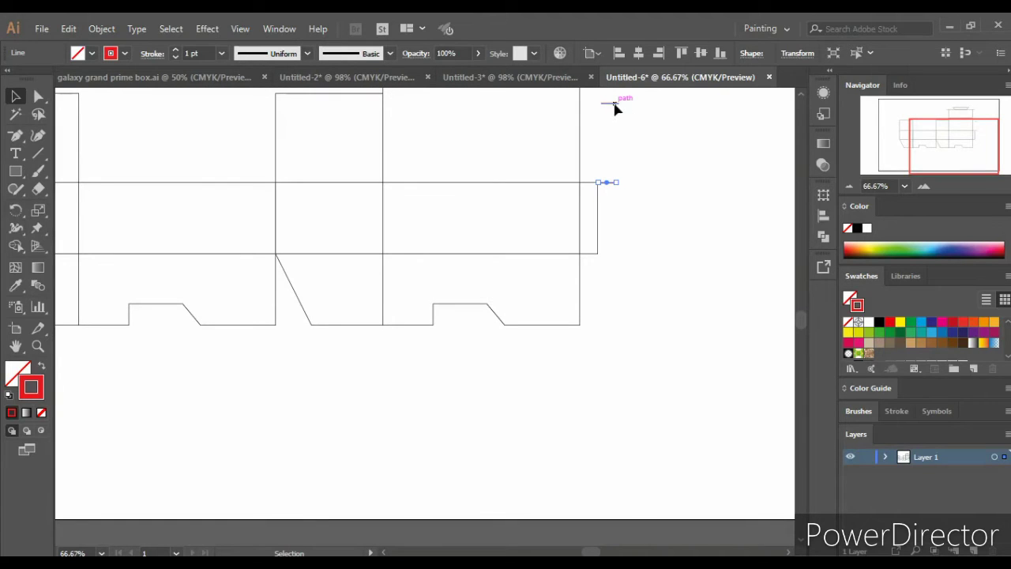
mouse_move(616, 108)
mouse_down()
mouse_move(615, 256)
mouse_move(591, 264)
mouse_up()
scroll(613, 256, up, 3)
scroll(601, 311, down, 2)
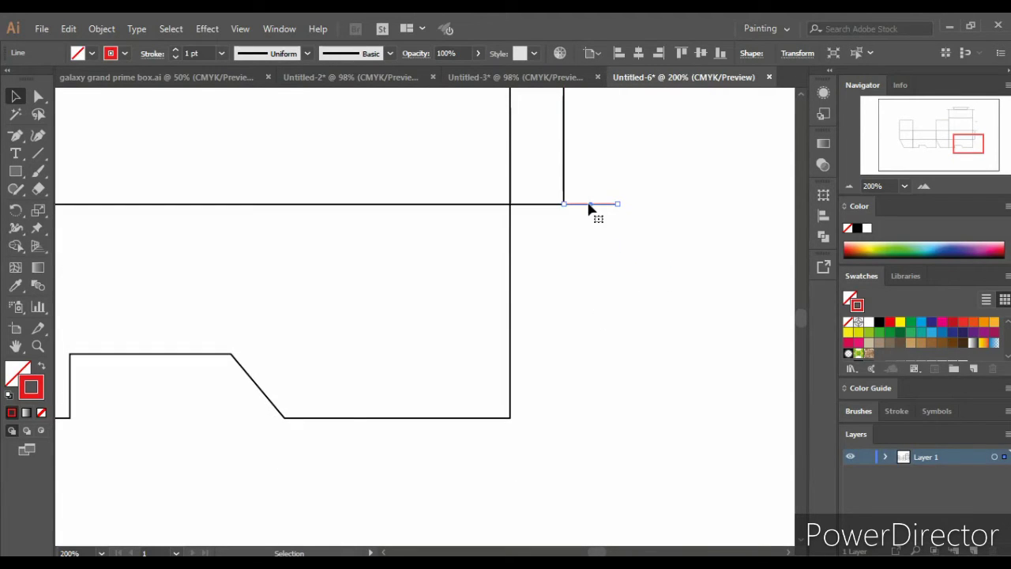
drag(590, 207, 534, 421)
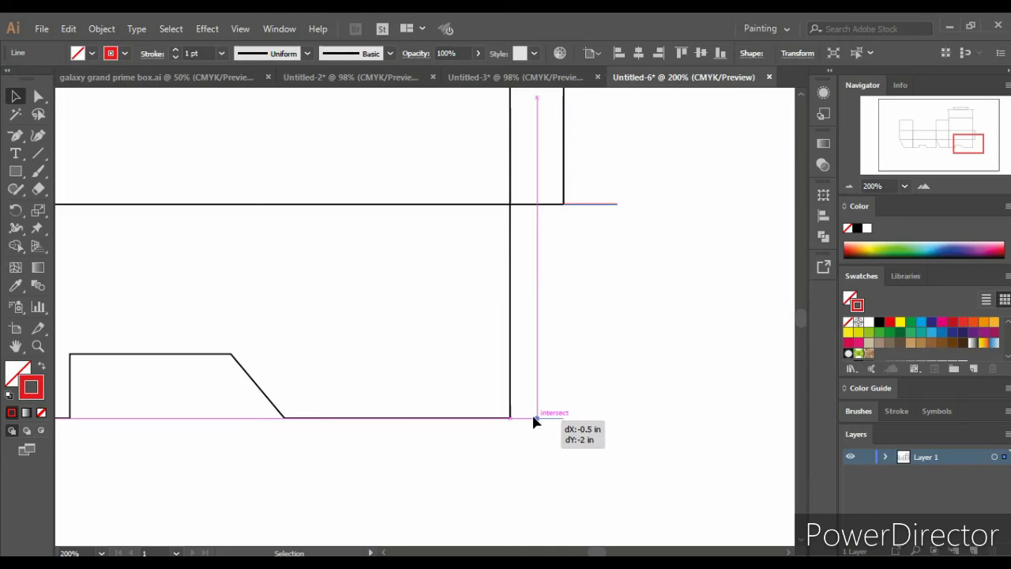
drag(534, 421, 529, 418)
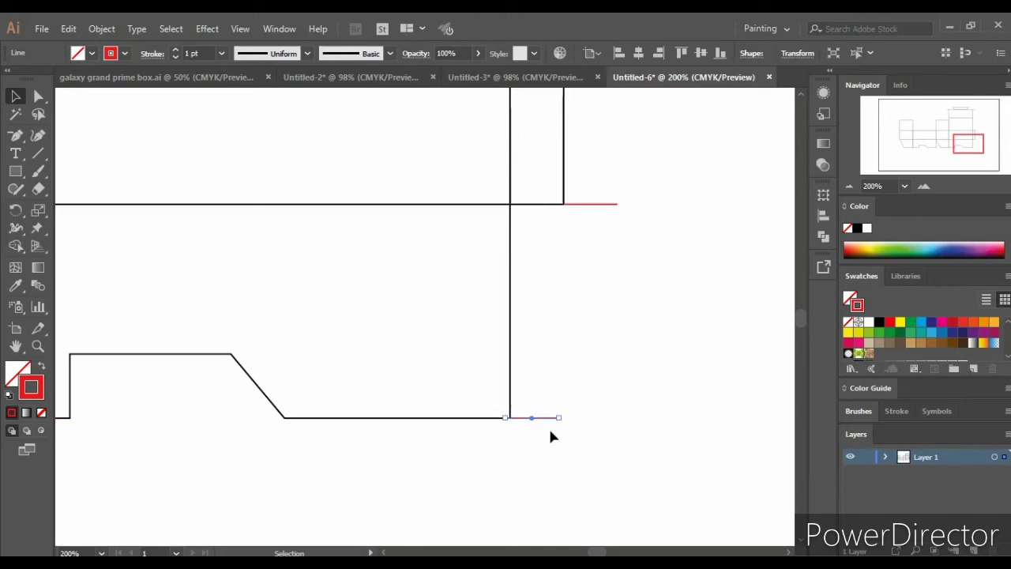
scroll(550, 432, down, 2)
click(532, 400)
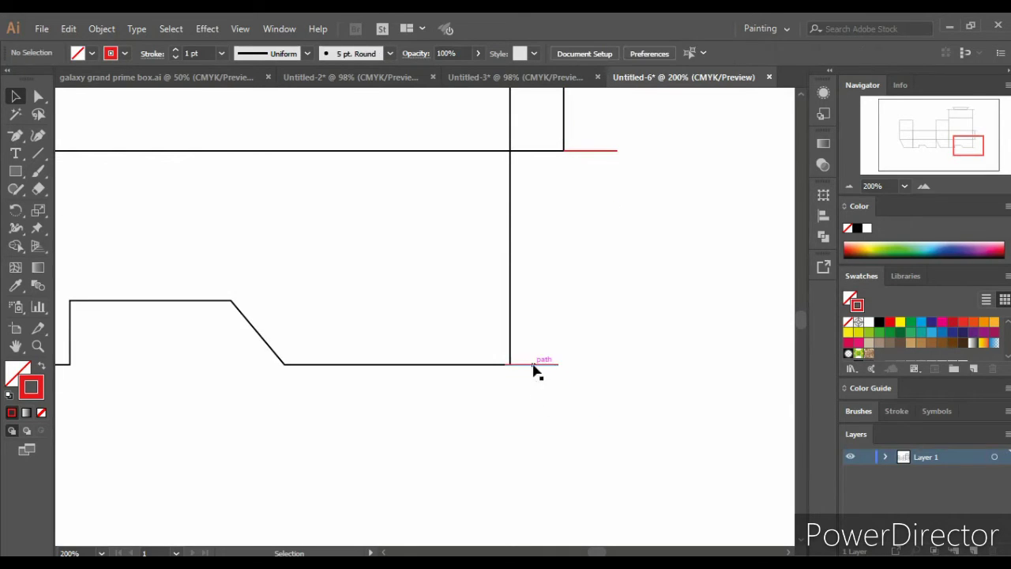
Adjust the bottom-right crop mark and copy another onto the bottom edge.
drag(531, 368, 537, 371)
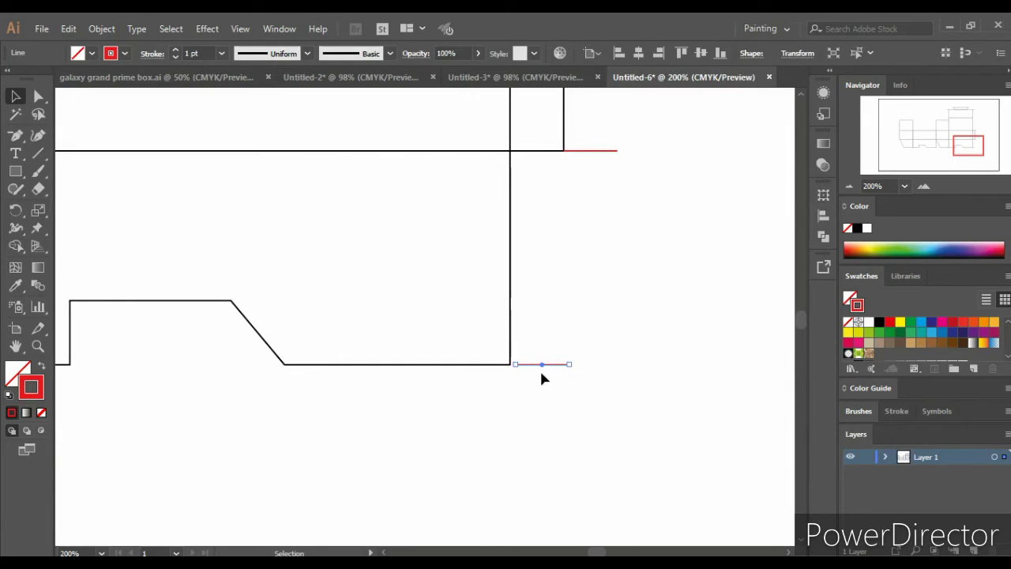
scroll(535, 386, up, 2)
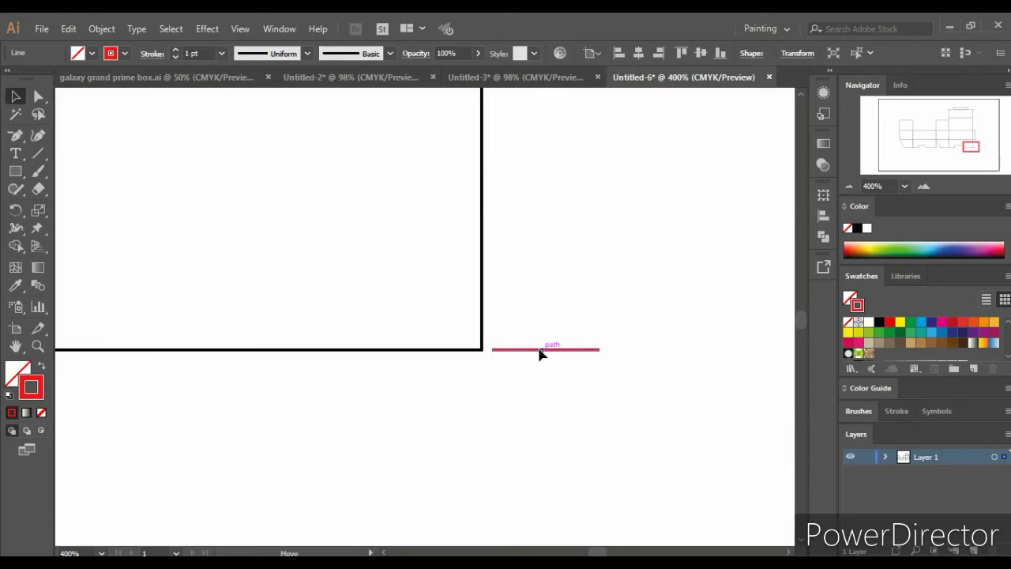
mouse_move(539, 354)
mouse_down()
mouse_move(526, 420)
mouse_move(256, 424)
mouse_up()
scroll(256, 424, down, 2)
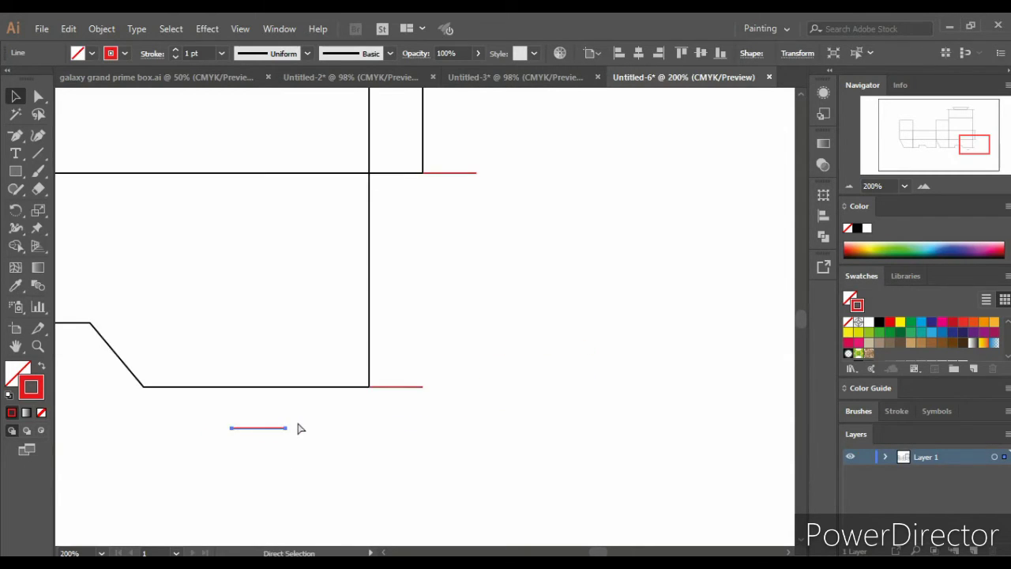
scroll(297, 427, right, 1)
scroll(295, 425, left, 3)
scroll(308, 430, left, 3)
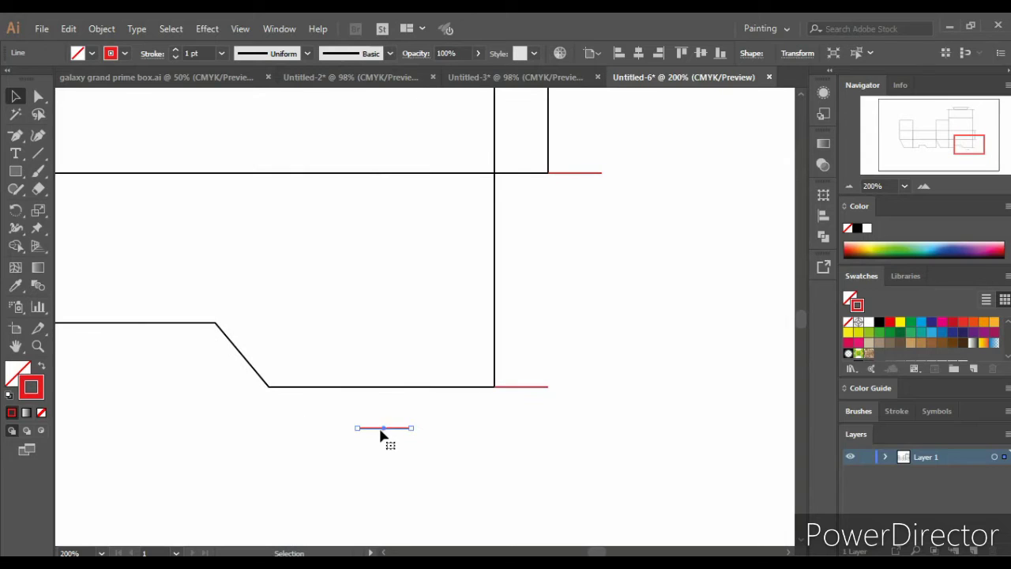
mouse_move(381, 433)
mouse_down()
mouse_move(230, 387)
mouse_move(254, 387)
mouse_up()
Copy the bottom crop mark further left onto the flap corner.
scroll(231, 391, up, 2)
scroll(240, 416, down, 2)
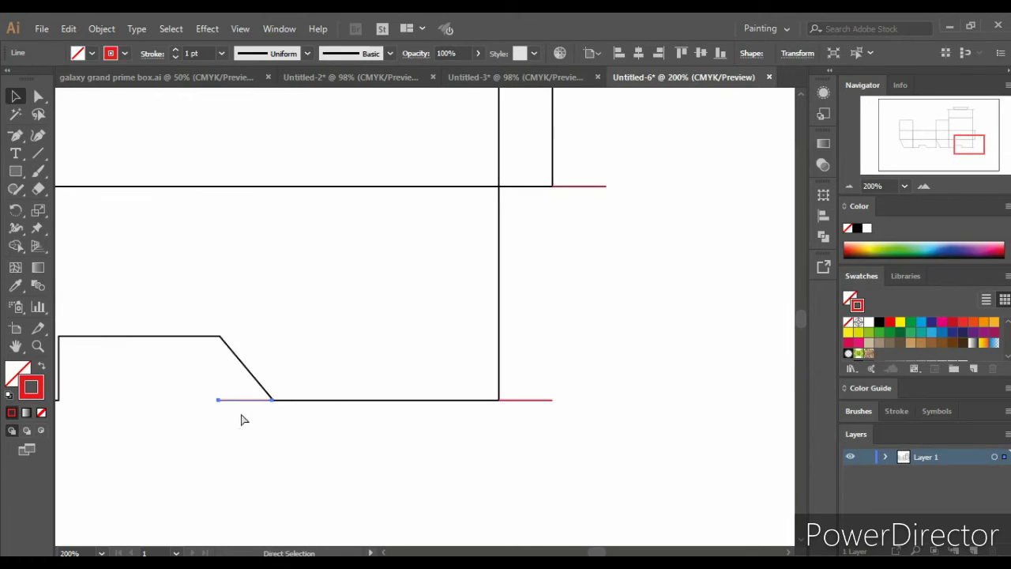
scroll(316, 422, left, 1)
drag(419, 402, 227, 402)
drag(256, 444, 261, 434)
Copy a crop mark to the slanted bottom flap's base corner.
scroll(262, 433, left, 2)
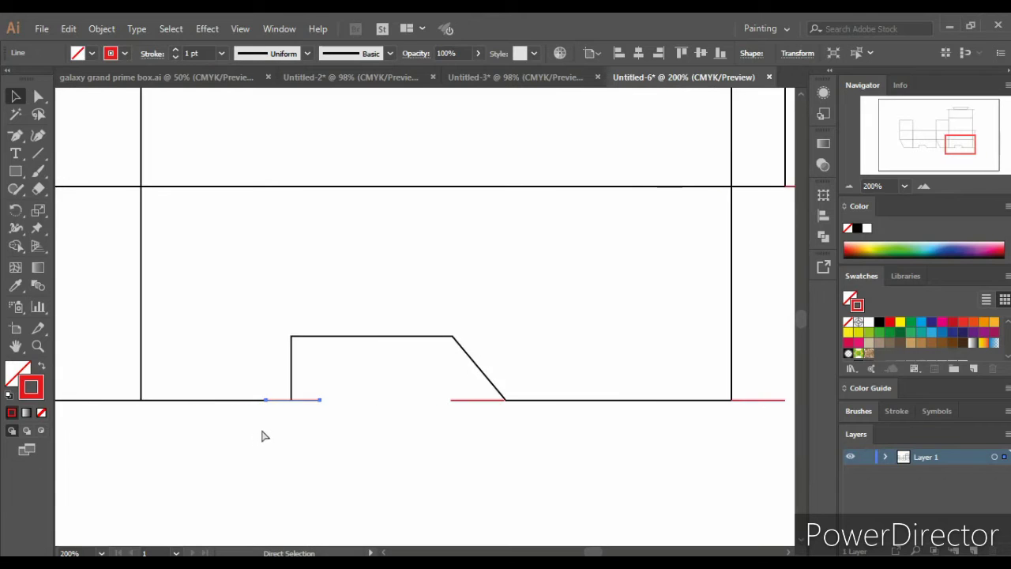
scroll(361, 435, left, 2)
scroll(422, 424, left, 3)
scroll(618, 407, left, 2)
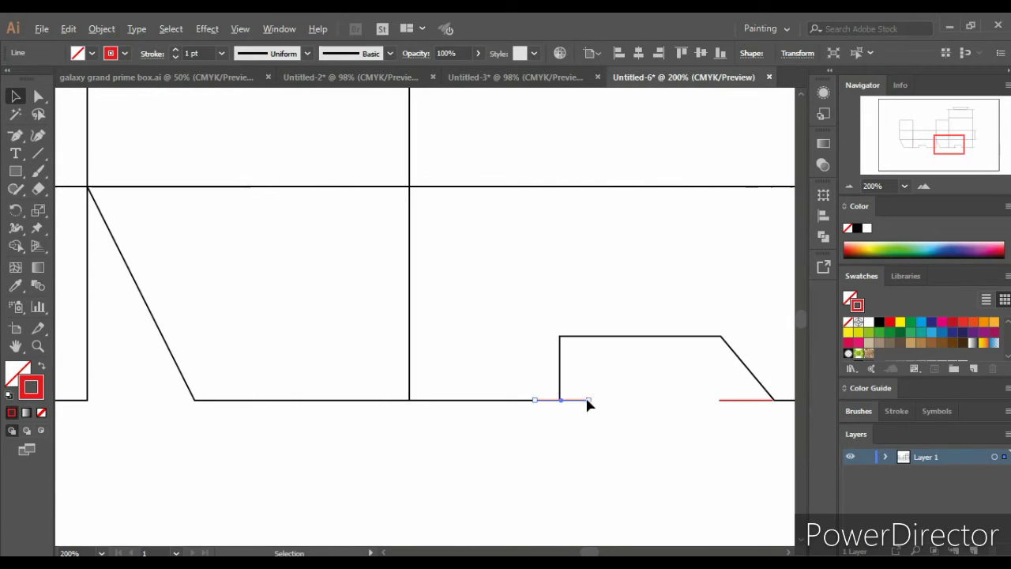
mouse_move(581, 399)
mouse_down()
mouse_move(191, 404)
mouse_move(210, 408)
mouse_up()
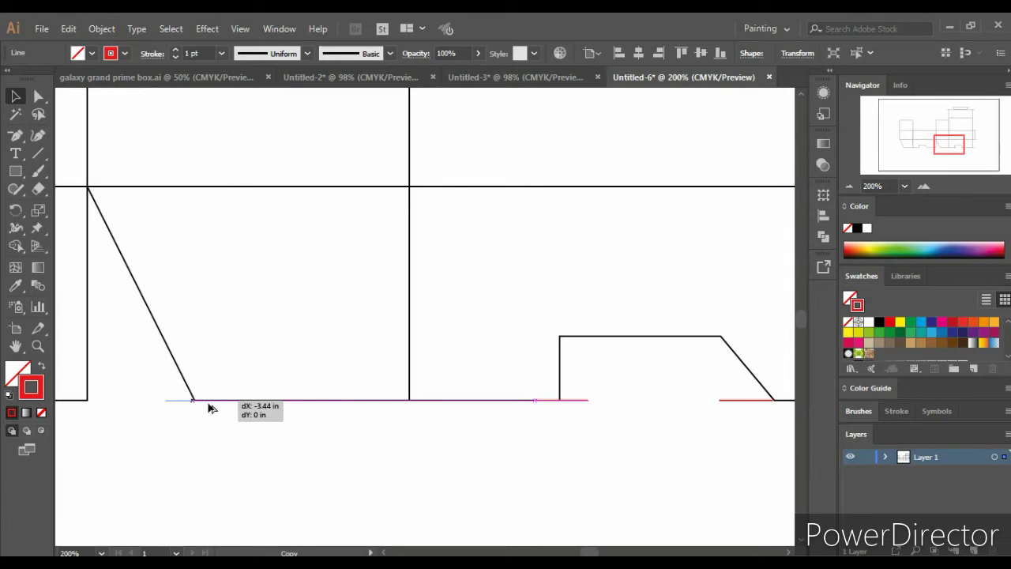
drag(233, 445, 237, 442)
Shift that crop mark further left, off the corner.
scroll(245, 439, left, 1)
scroll(245, 439, left, 2)
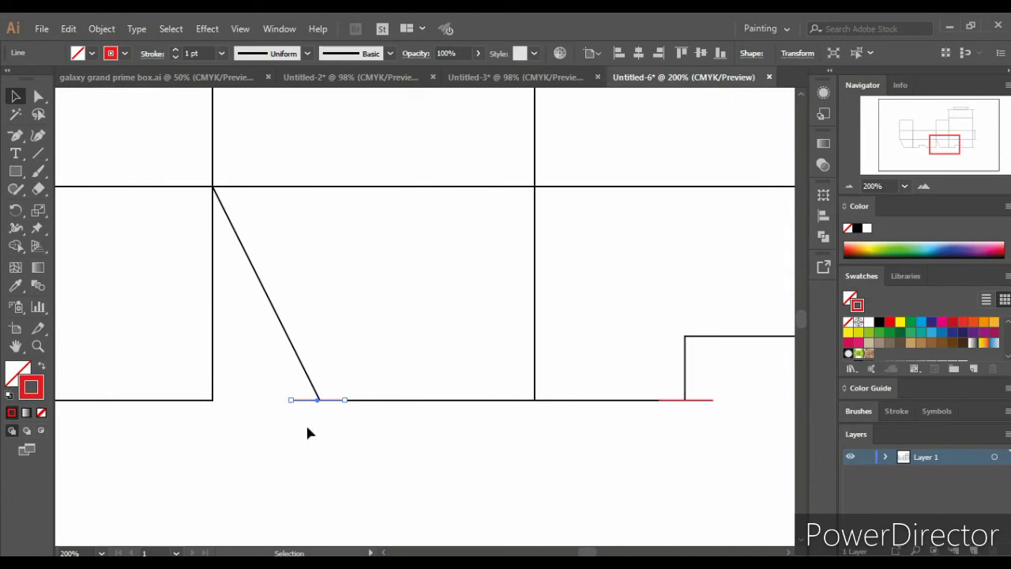
scroll(312, 433, up, 2)
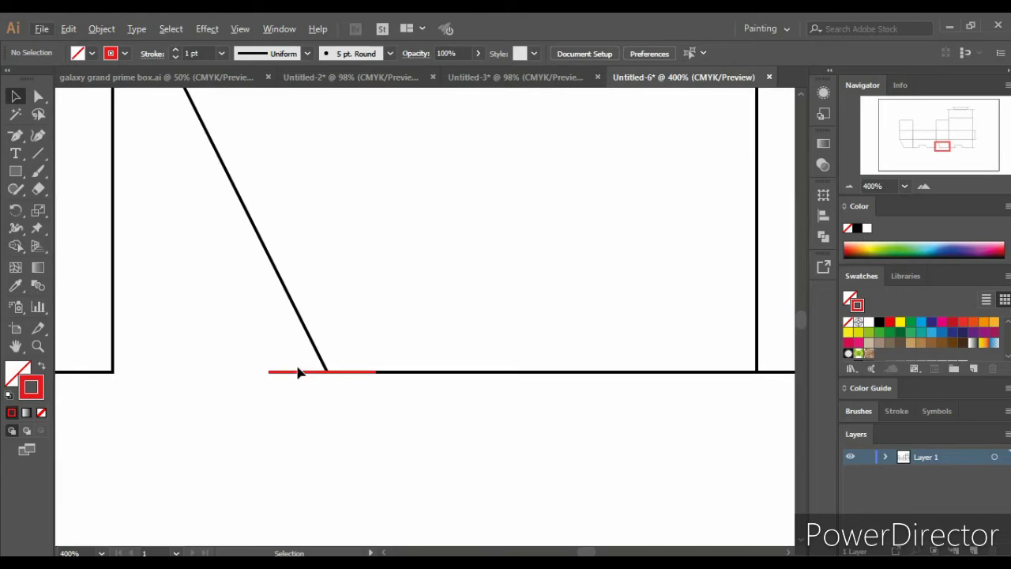
mouse_move(301, 376)
mouse_down()
mouse_move(252, 378)
mouse_move(288, 420)
mouse_up()
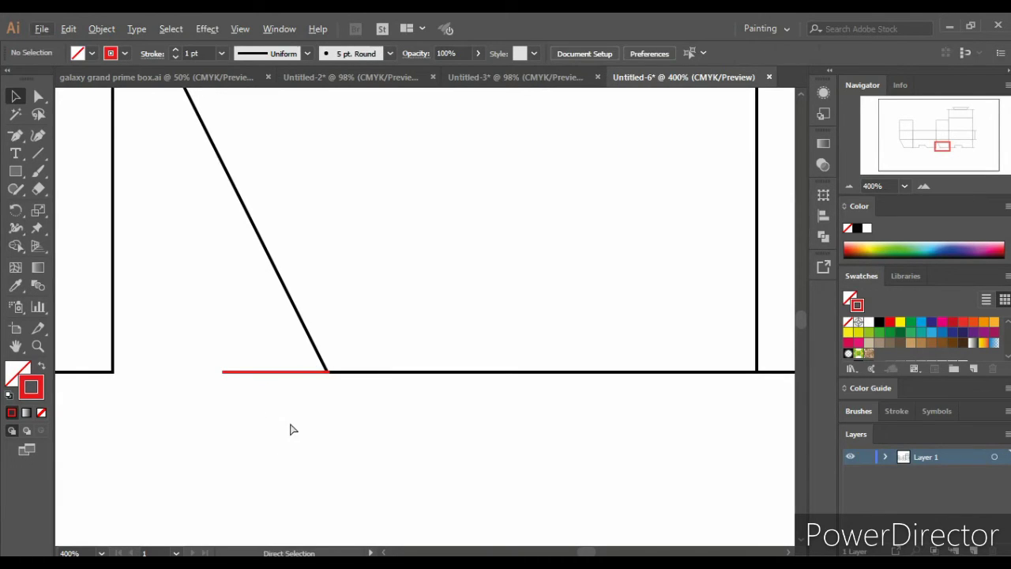
scroll(296, 420, right, 1)
scroll(308, 416, left, 3)
scroll(324, 404, left, 3)
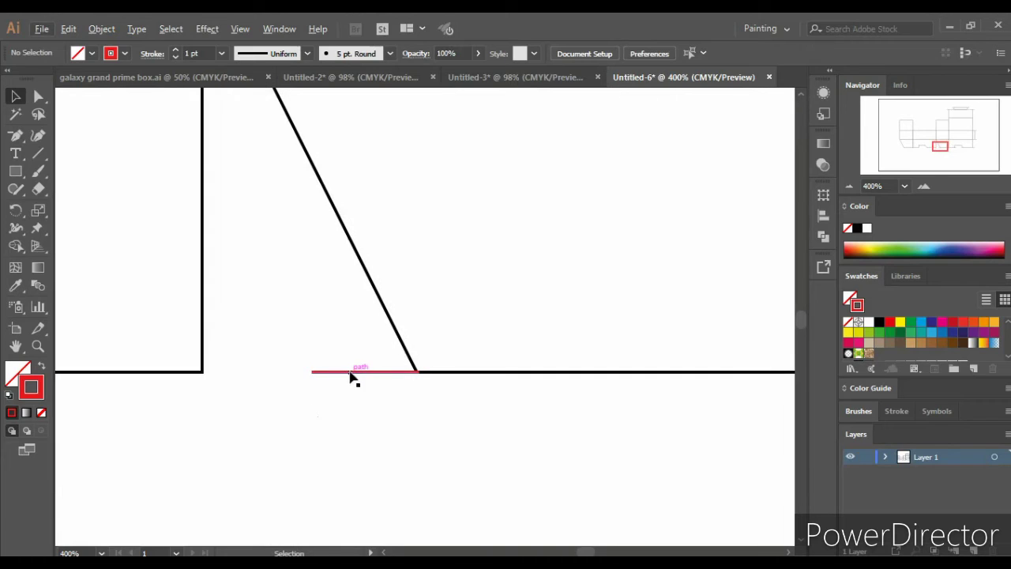
drag(350, 372, 243, 381)
Copy a crop mark half an inch right to the panel's bottom corner.
key(ctrl+minus)
key(ctrl+minus)
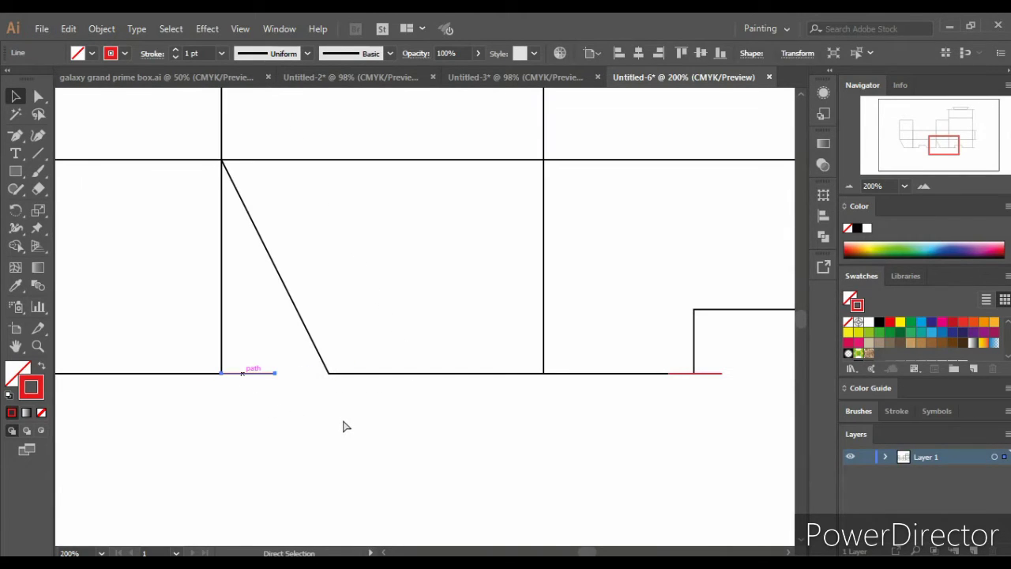
scroll(365, 413, left, 2)
scroll(356, 403, up, 1)
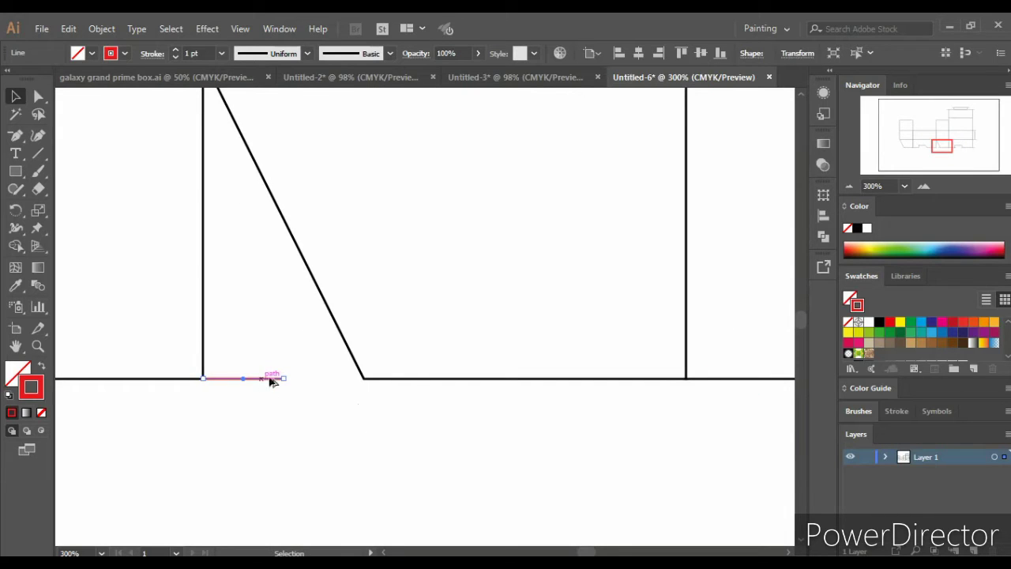
mouse_move(271, 381)
mouse_down()
mouse_move(345, 385)
mouse_move(335, 414)
mouse_up()
scroll(335, 414, down, 1)
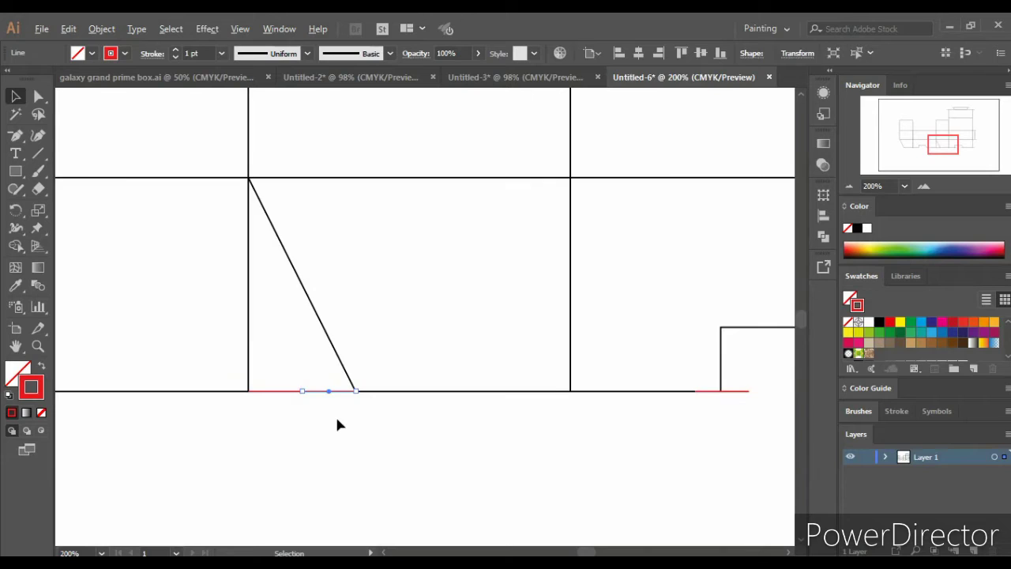
scroll(335, 414, up, 1)
drag(285, 380, 309, 399)
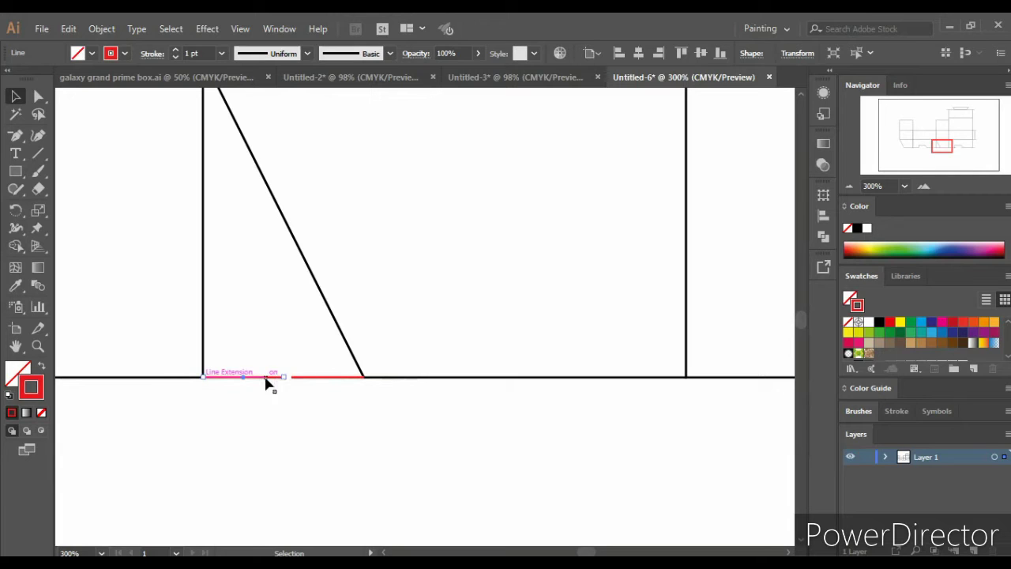
Exit isolation mode and snap the red mark to the tab's lower-left corner.
scroll(264, 400, down, 2)
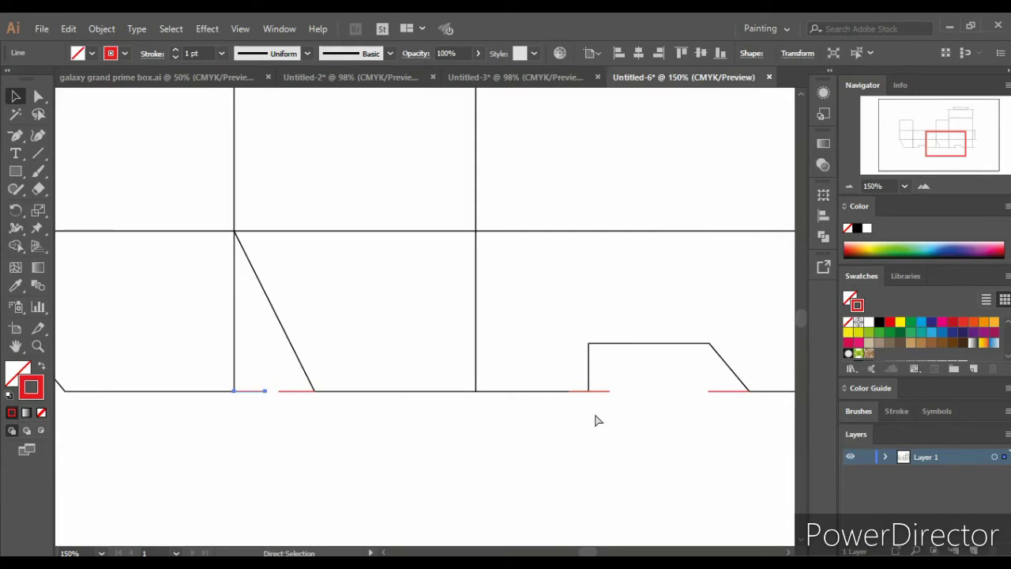
scroll(614, 419, left, 1)
scroll(640, 416, up, 2)
scroll(640, 417, right, 3)
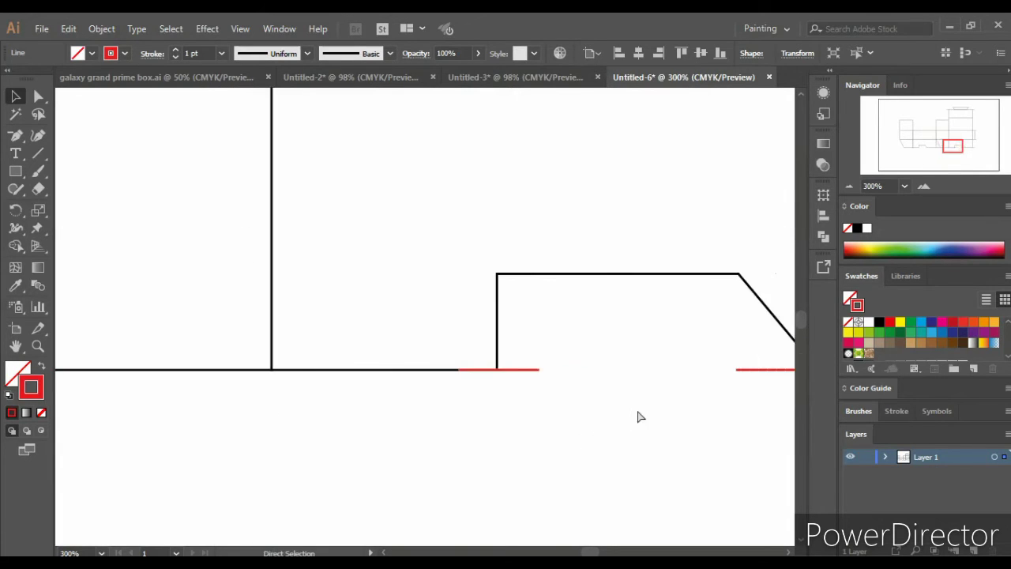
double_click(523, 371)
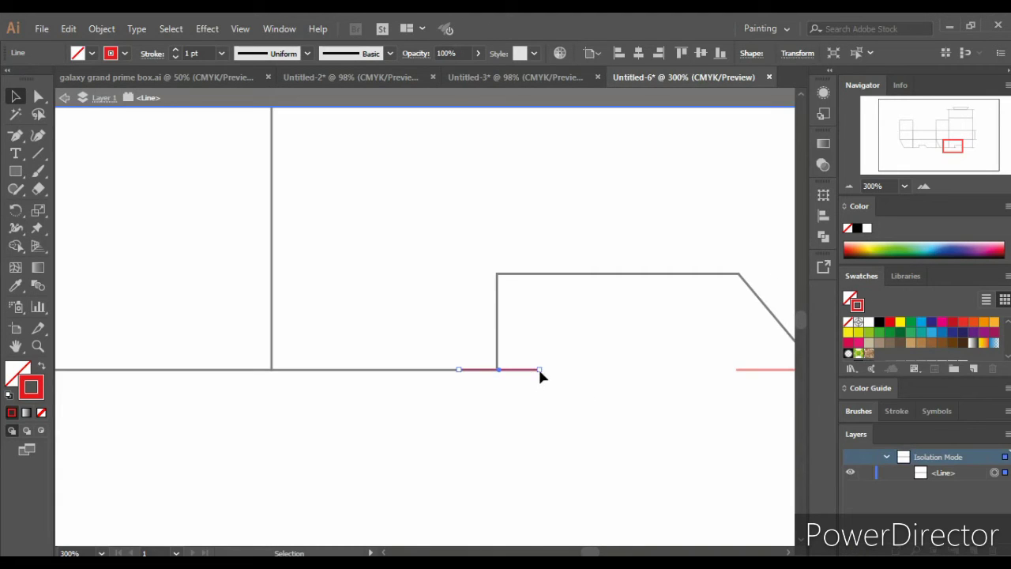
click(433, 100)
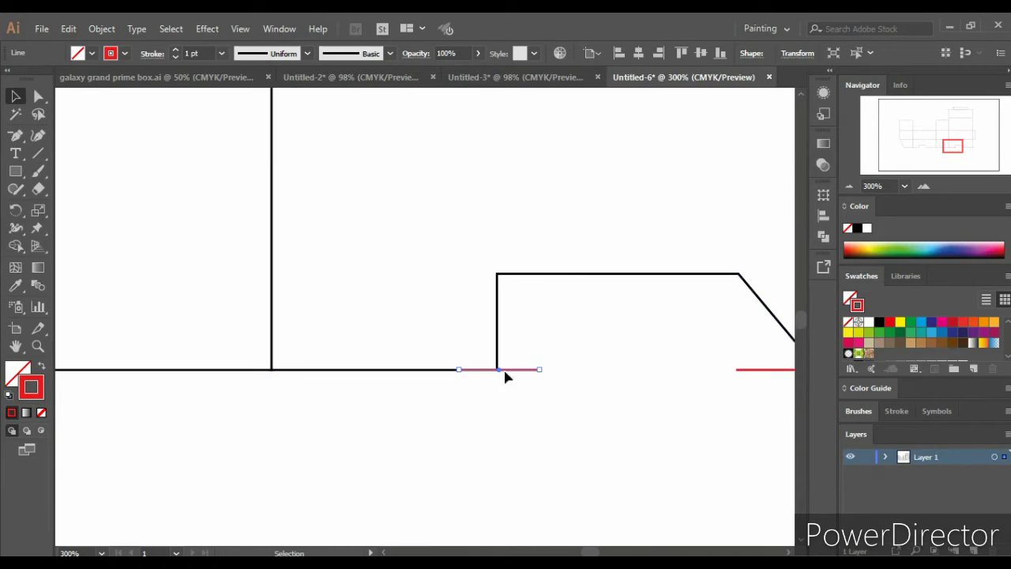
drag(512, 371, 553, 376)
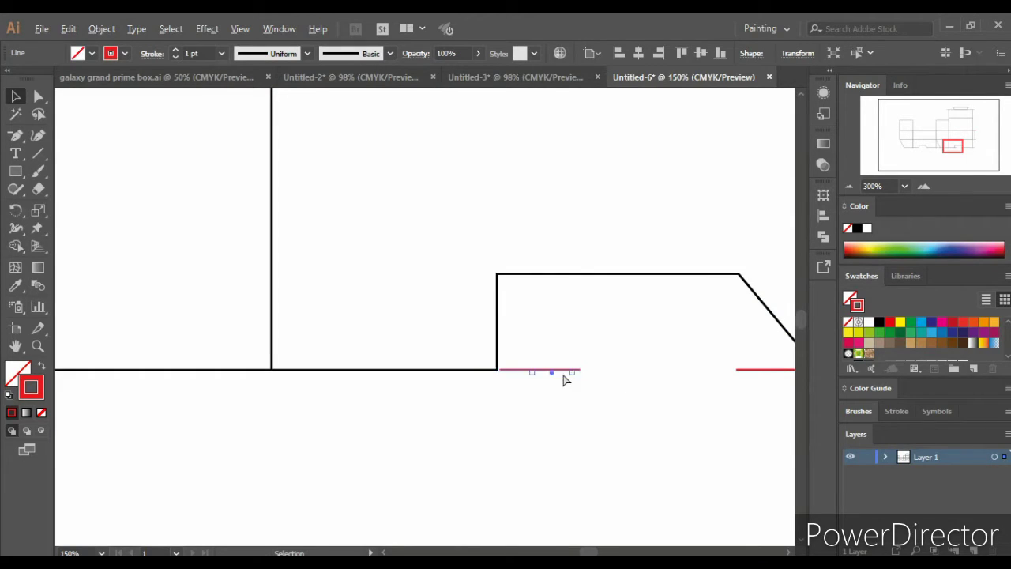
key(ctrl+minus)
key(ctrl+minus)
Move a red crop mark to the left bottom flap and fine-tune its position.
scroll(589, 381, left, 2)
scroll(608, 382, left, 2)
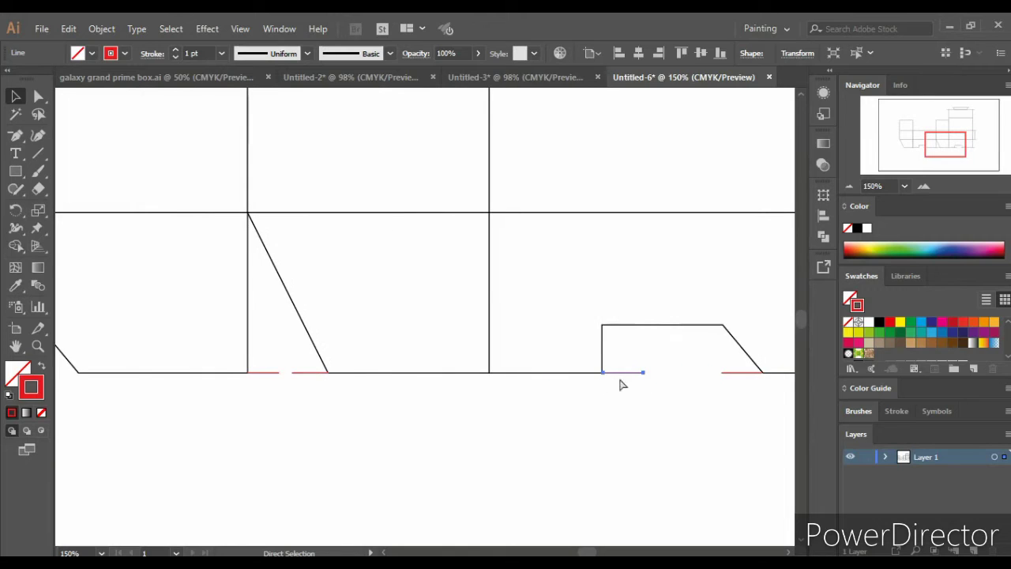
scroll(648, 387, left, 2)
scroll(660, 389, left, 2)
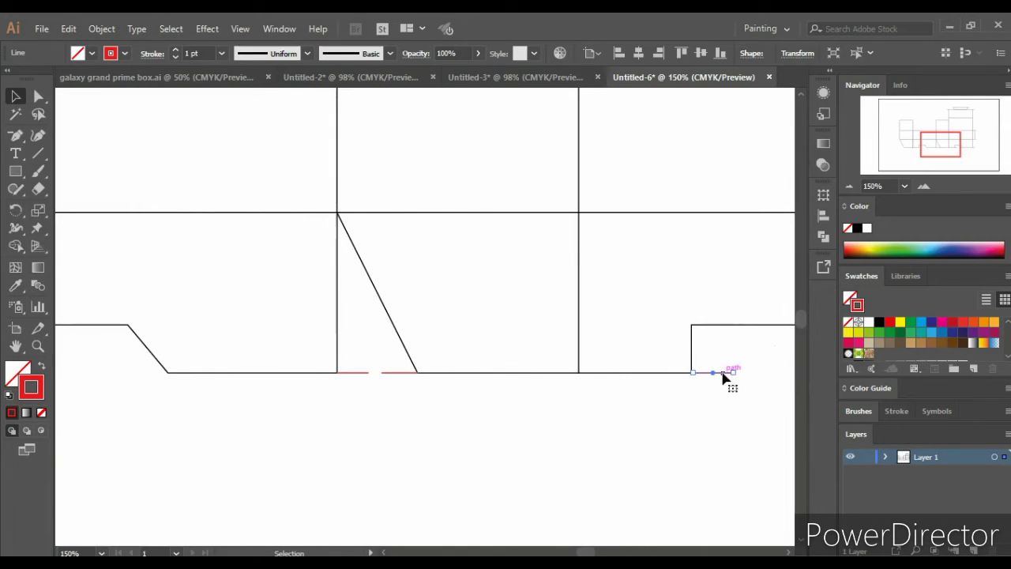
mouse_move(727, 373)
mouse_down()
mouse_move(173, 403)
mouse_move(142, 376)
mouse_up()
scroll(154, 387, up, 2)
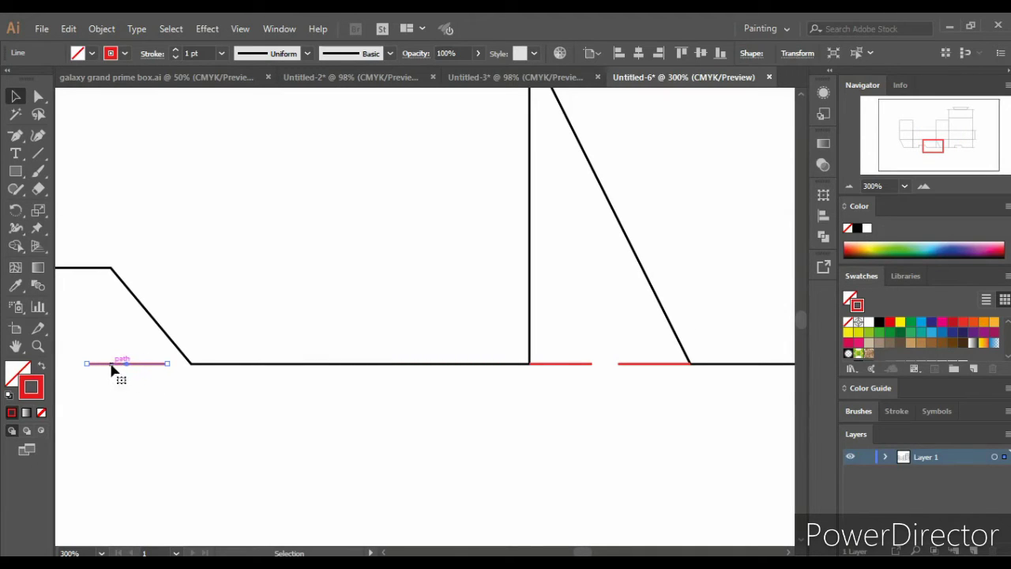
mouse_move(111, 363)
mouse_down()
mouse_move(148, 366)
mouse_move(123, 369)
mouse_up()
drag(130, 368, 124, 380)
Place a crop mark at the slanted bottom flap's corner.
scroll(239, 407, right, 2)
scroll(241, 406, left, 3)
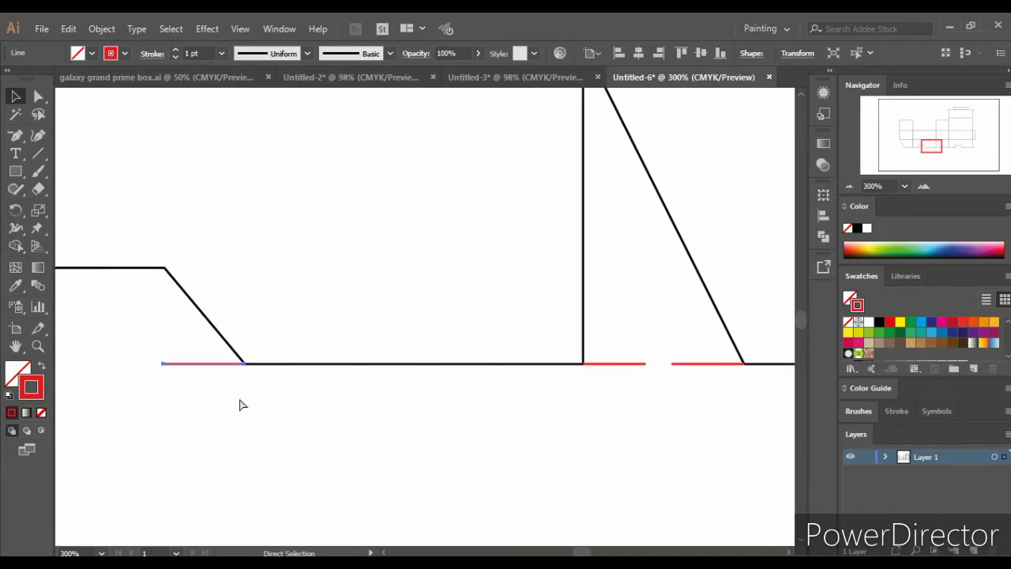
scroll(243, 404, left, 5)
scroll(308, 393, left, 3)
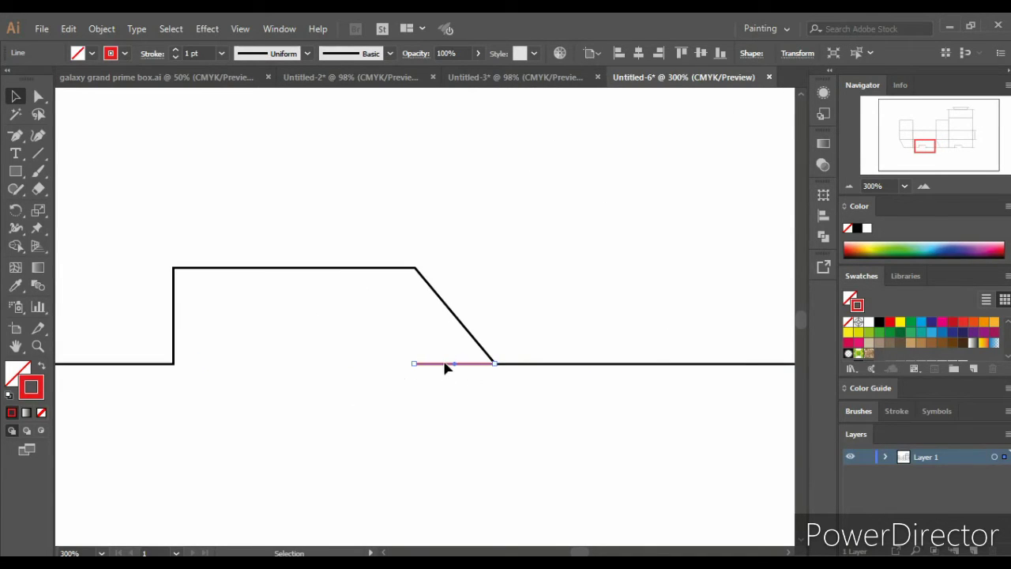
drag(476, 369, 233, 369)
Copy a crop mark to the far-left bottom corner and snap it onto the line end.
scroll(268, 416, left, 3)
scroll(271, 413, left, 7)
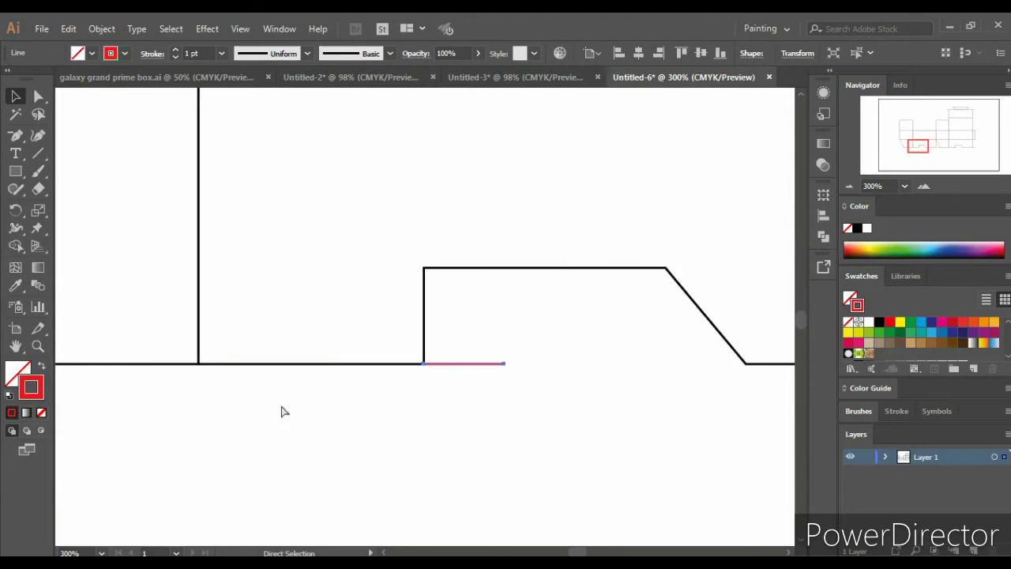
scroll(282, 408, left, 6)
scroll(484, 422, down, 1)
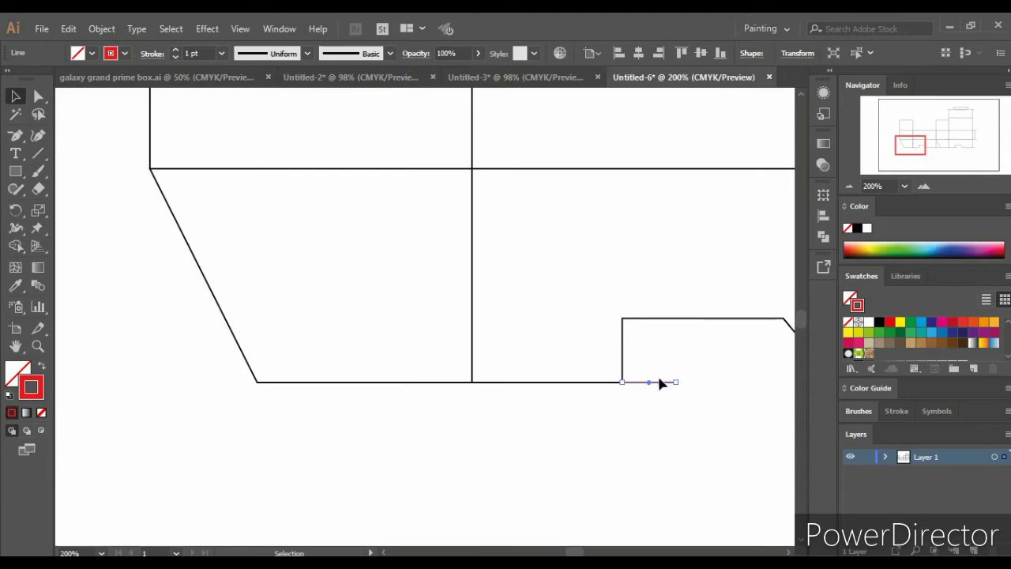
drag(636, 388, 208, 387)
scroll(207, 411, up, 3)
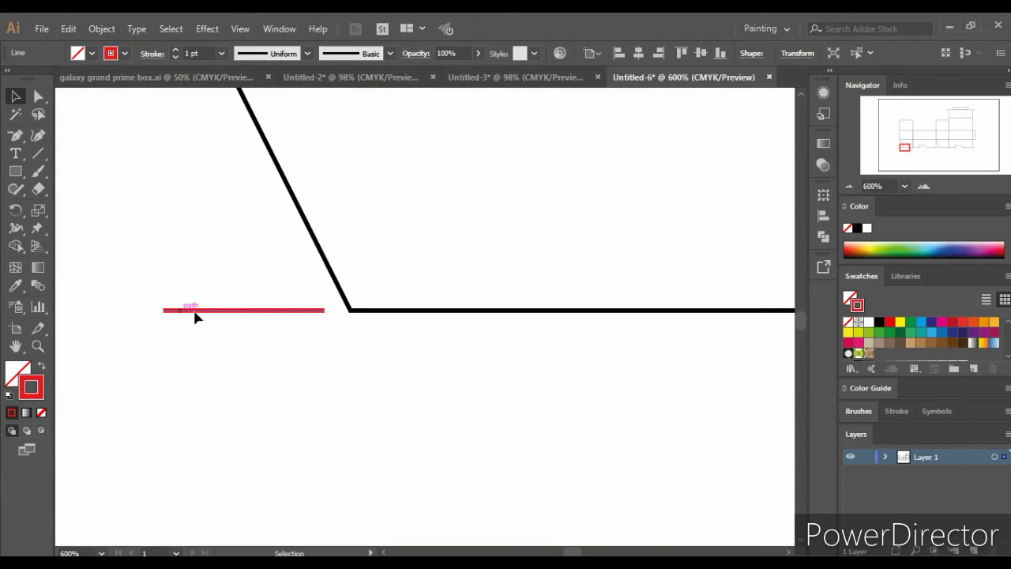
drag(184, 316, 203, 316)
scroll(203, 316, down, 2)
scroll(203, 316, down, 2)
scroll(203, 339, up, 2)
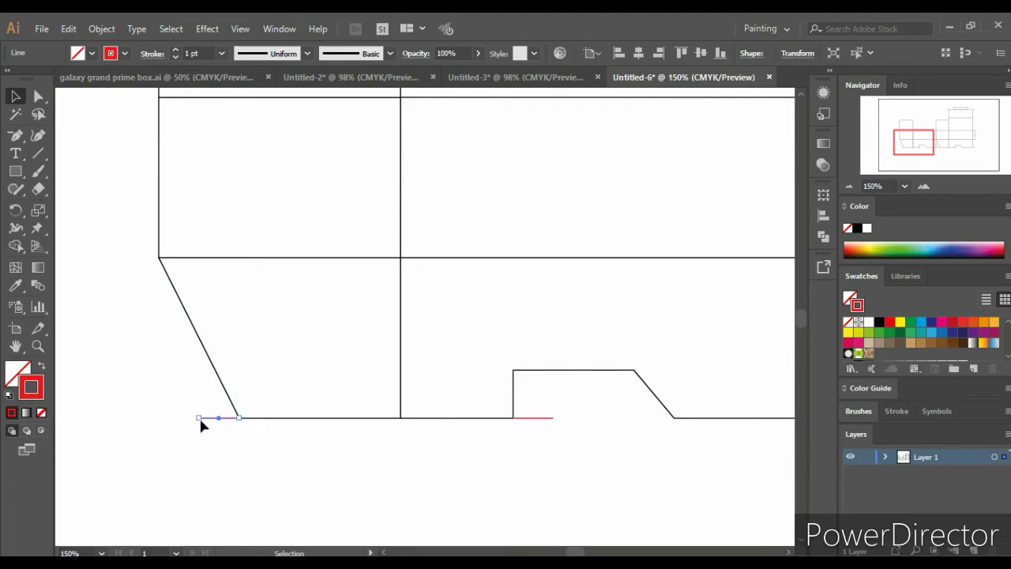
Snap a red crop mark to the fold line's left end above the slanted flap.
drag(207, 418, 118, 267)
scroll(118, 266, up, 3)
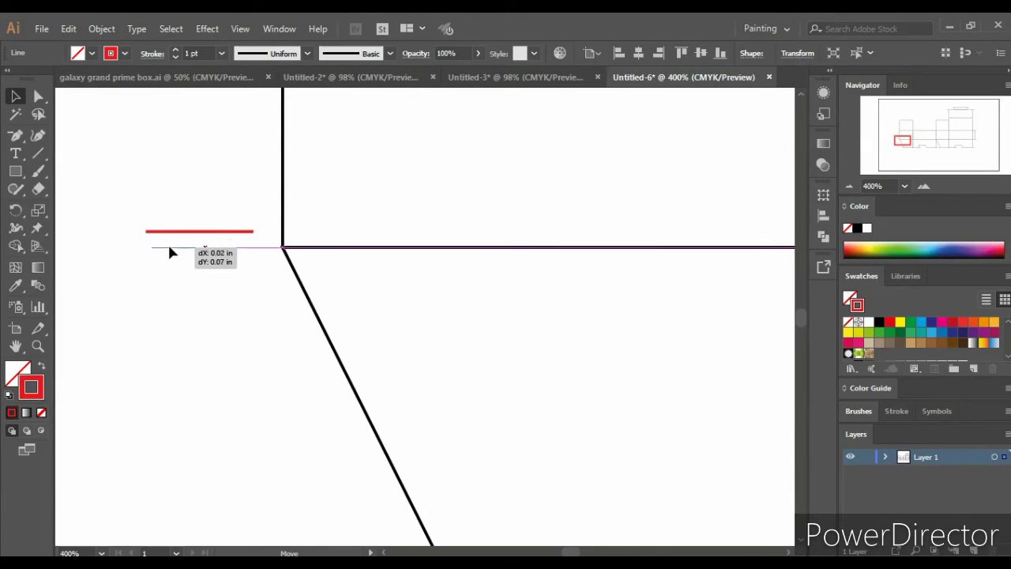
drag(157, 241, 211, 252)
Copy that crop mark upward toward the top panel.
alt+scroll(208, 279, down, 2)
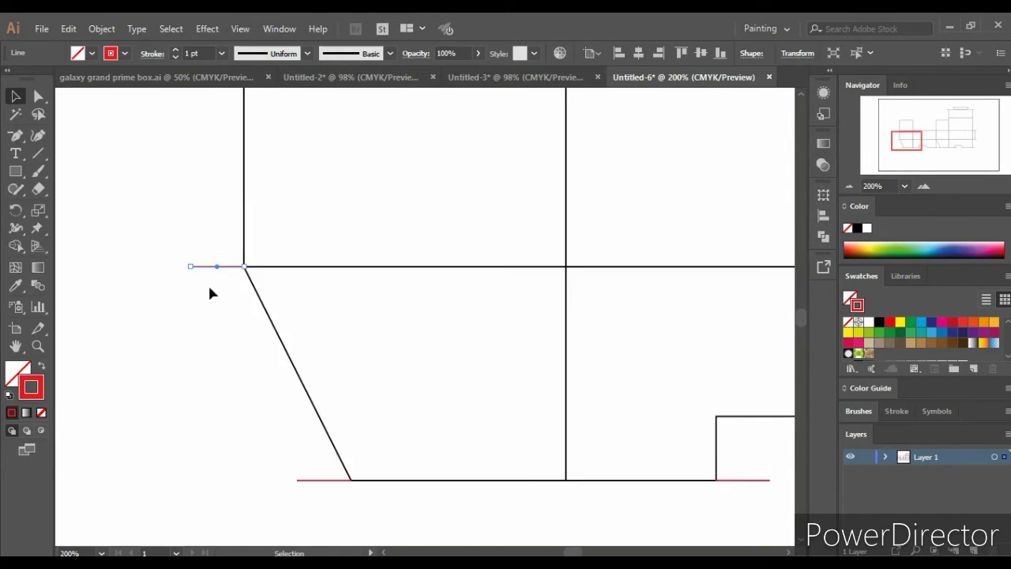
scroll(208, 283, up, 2)
scroll(206, 286, up, 2)
drag(216, 411, 177, 162)
scroll(180, 195, up, 2)
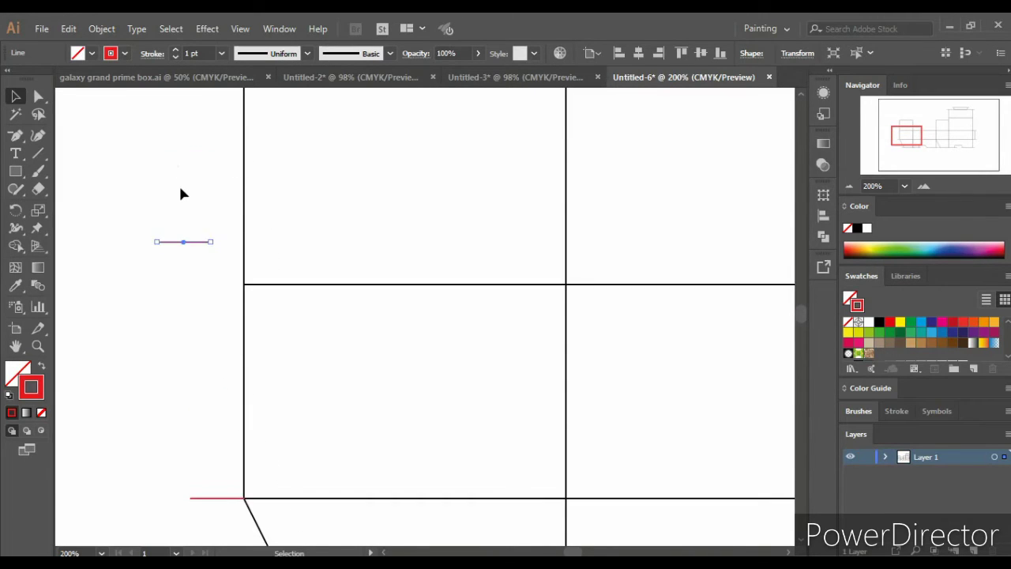
scroll(176, 294, up, 1)
scroll(174, 307, up, 2)
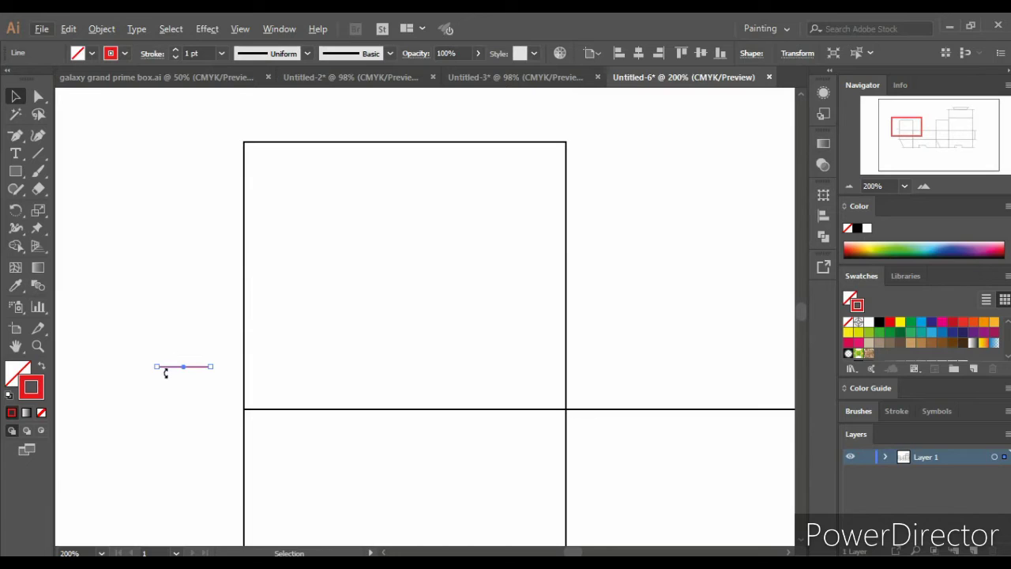
Position the red crop mark at the leftmost top flap's top-left corner, aligned to its edge.
drag(166, 373, 204, 143)
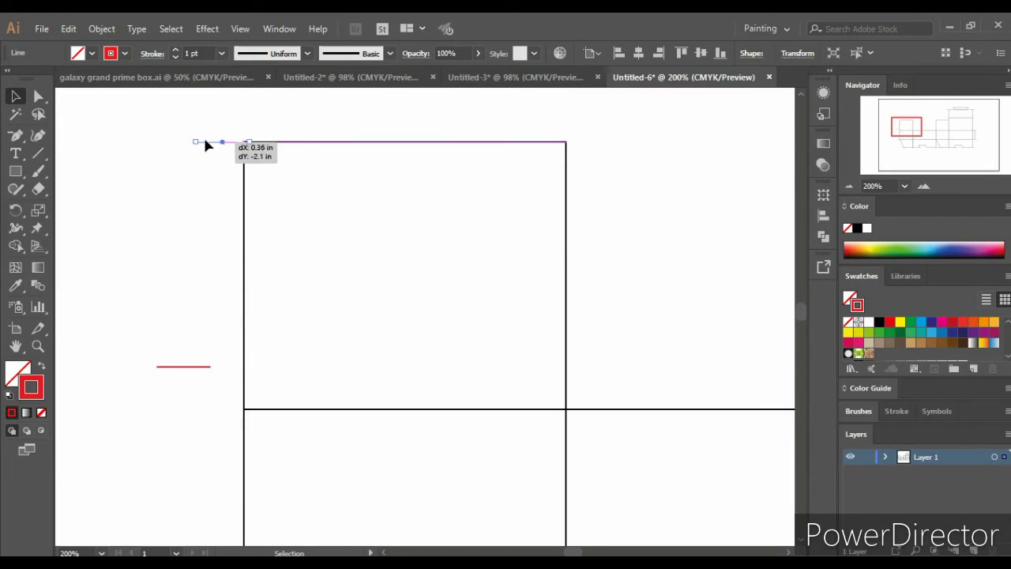
scroll(286, 175, up, 2)
scroll(190, 237, up, 1)
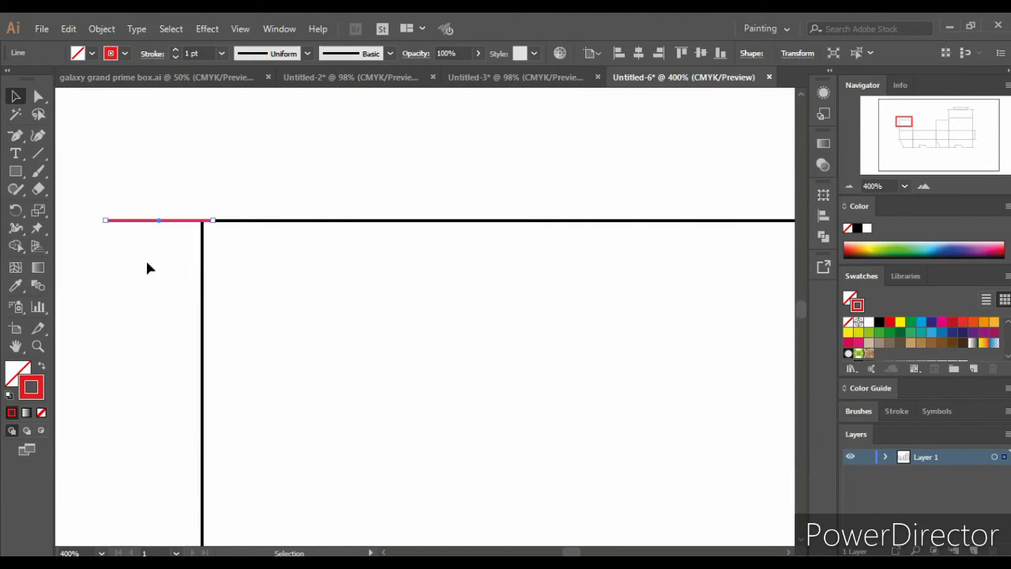
drag(134, 226, 123, 225)
scroll(123, 225, down, 2)
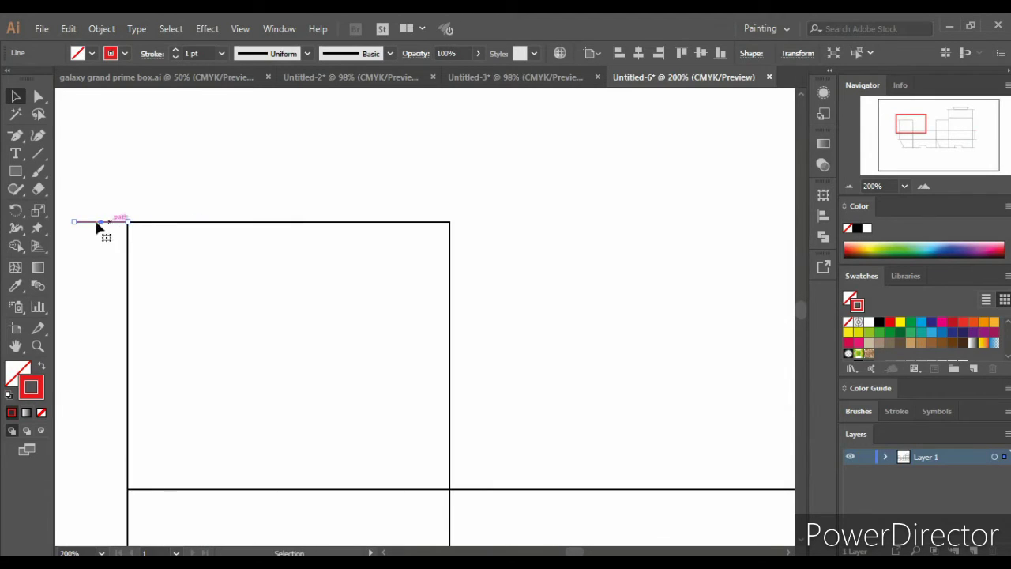
Duplicate the crop mark to the same flap's top-right corner.
drag(89, 226, 466, 225)
scroll(474, 232, up, 2)
scroll(476, 243, down, 1)
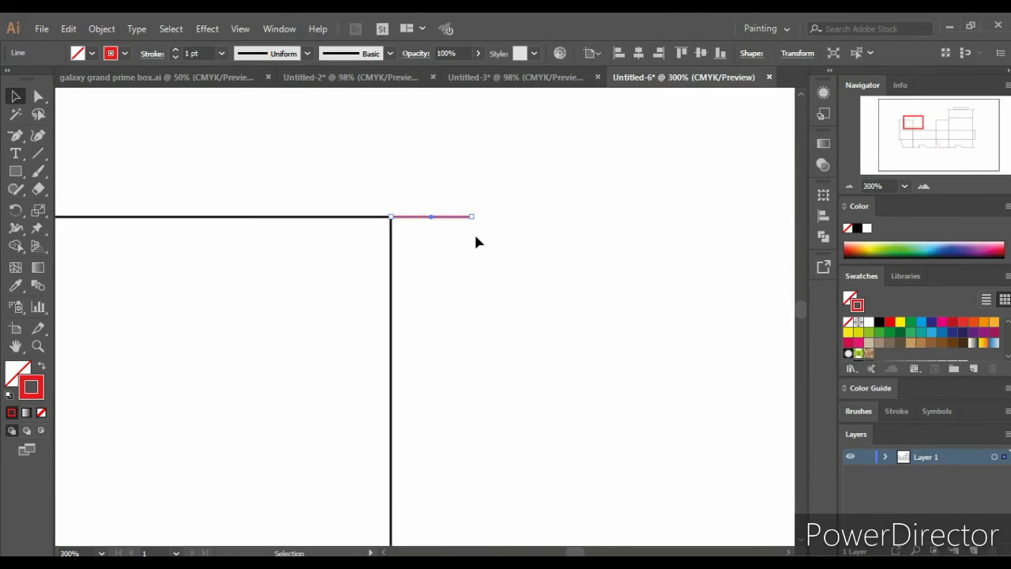
scroll(475, 242, down, 2)
scroll(476, 242, up, 1)
scroll(476, 242, down, 2)
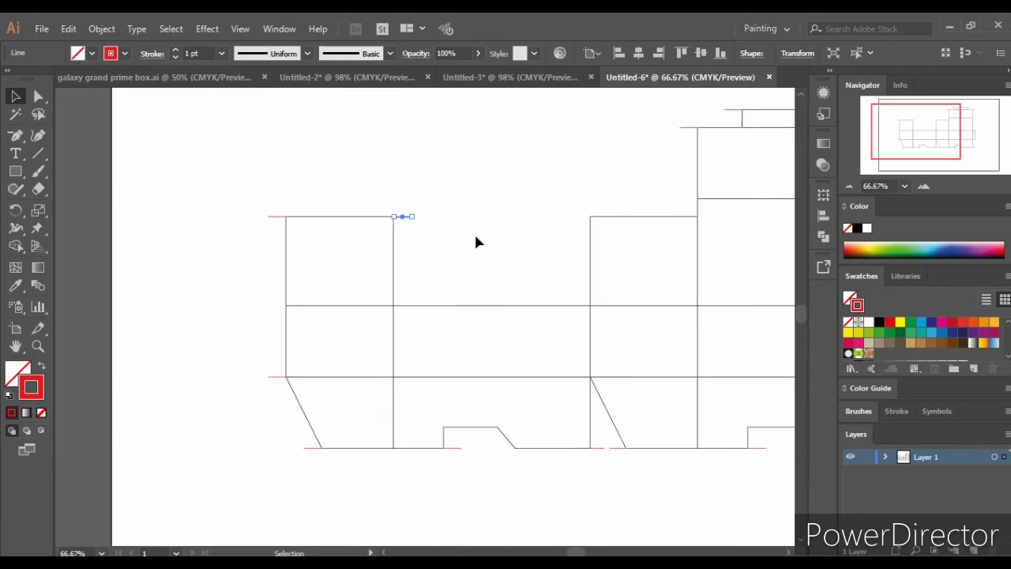
scroll(474, 239, right, 2)
scroll(474, 239, up, 1)
scroll(409, 241, up, 2)
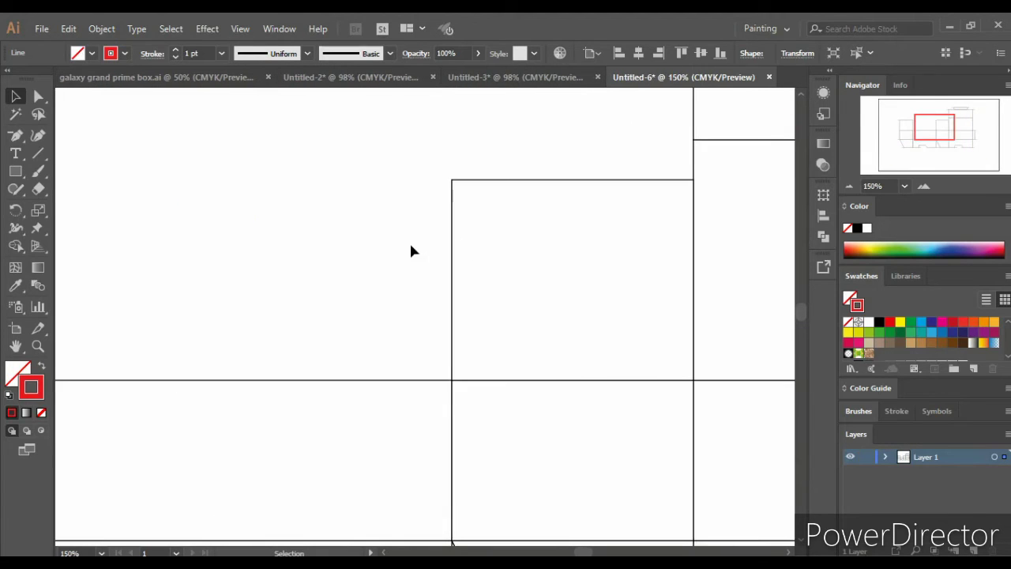
scroll(316, 237, down, 1)
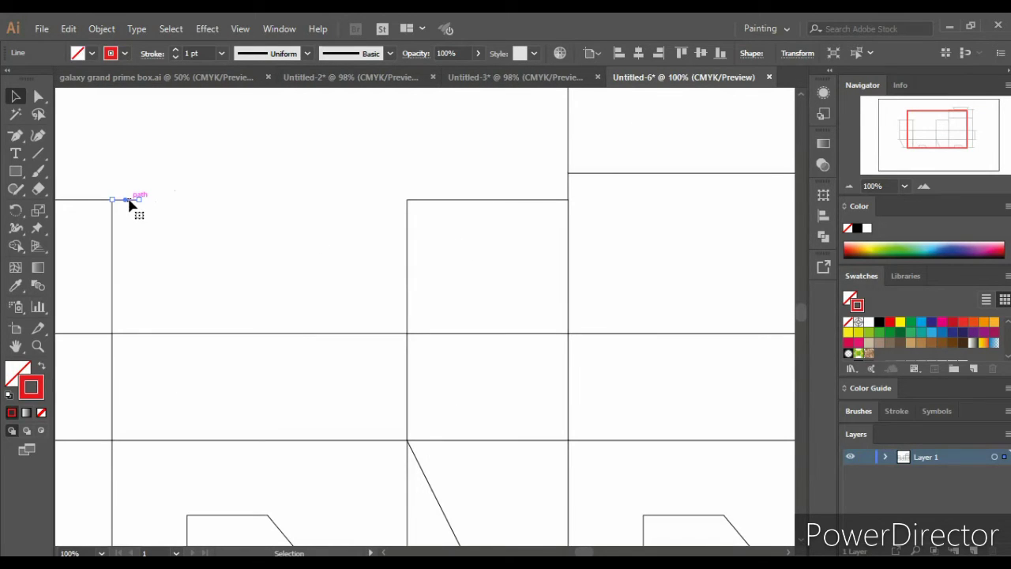
Duplicate the crop mark again to the next top flap's top corner.
drag(130, 204, 397, 205)
scroll(436, 232, up, 2)
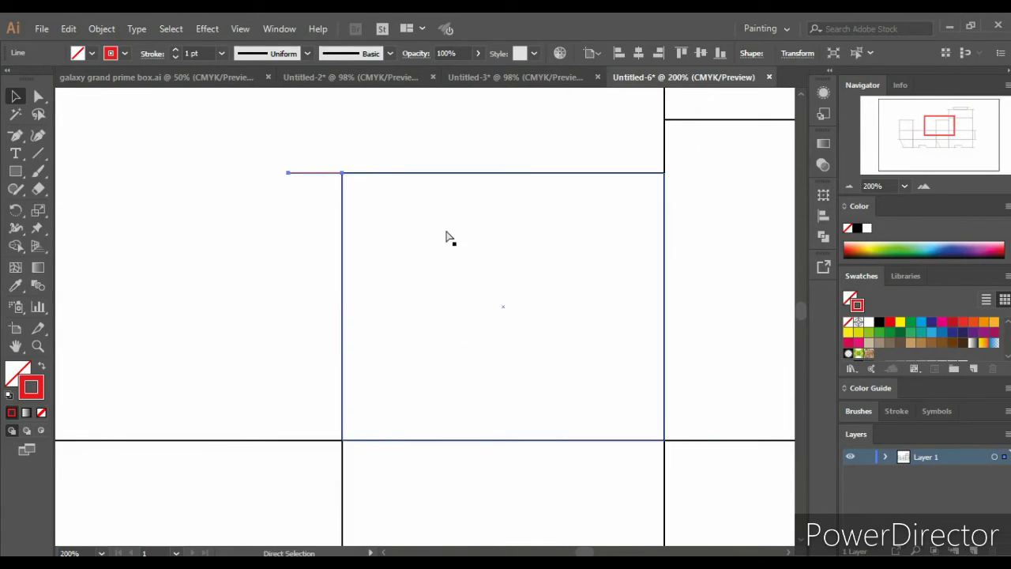
scroll(442, 236, right, 3)
scroll(442, 236, up, 3)
scroll(441, 236, up, 1)
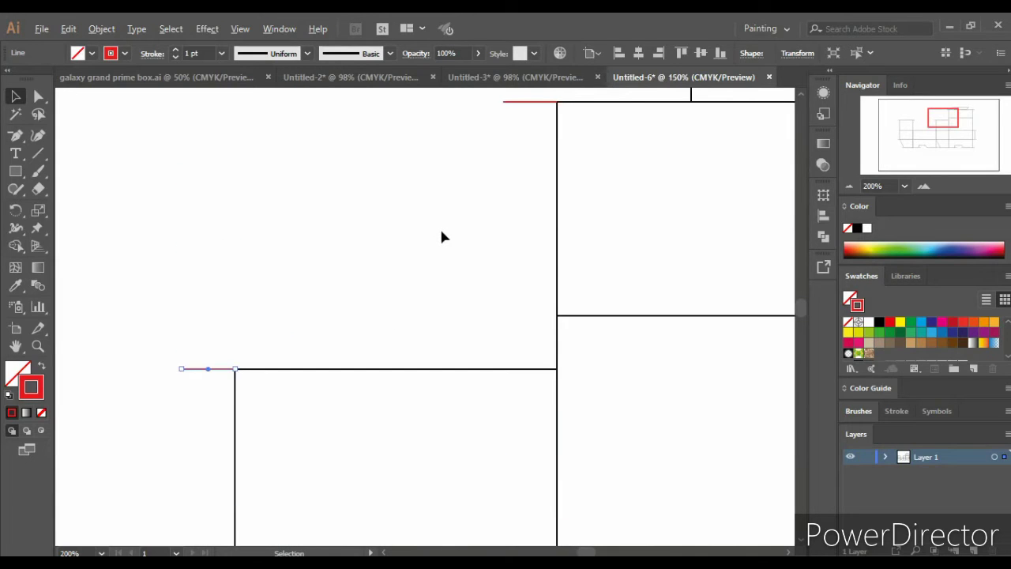
scroll(441, 236, down, 1)
scroll(441, 236, down, 3)
scroll(441, 236, down, 1)
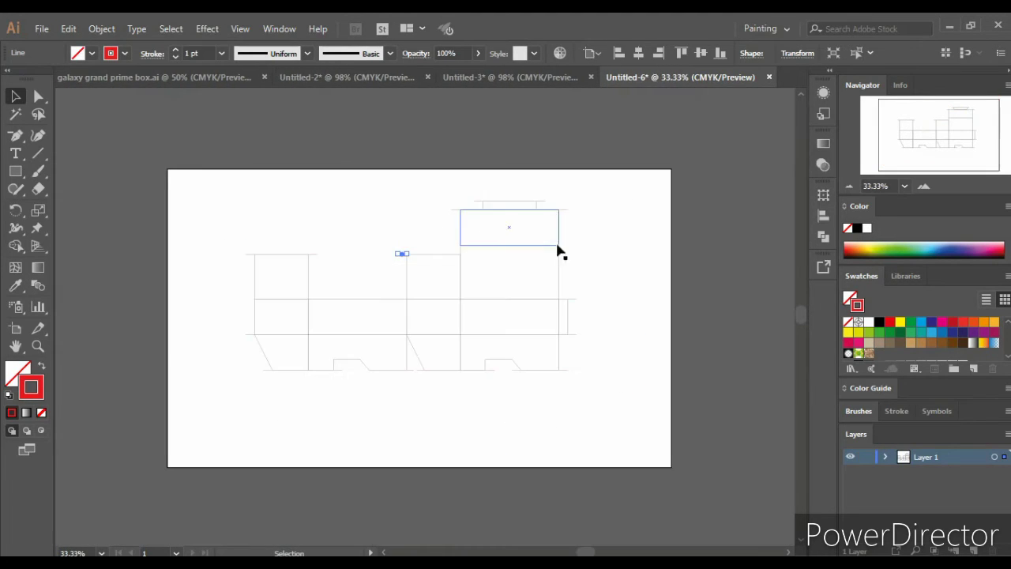
scroll(609, 263, up, 2)
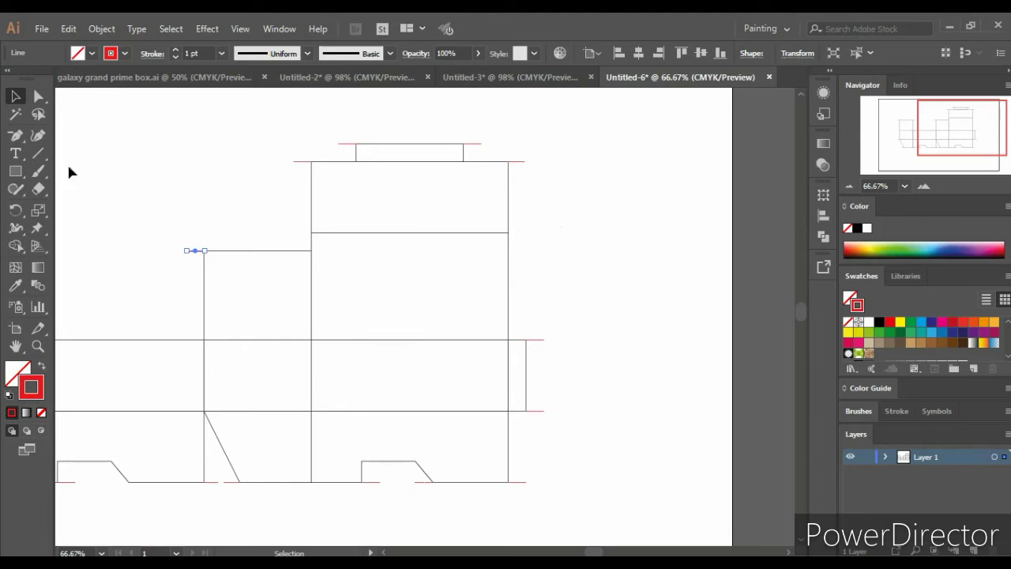
click(153, 159)
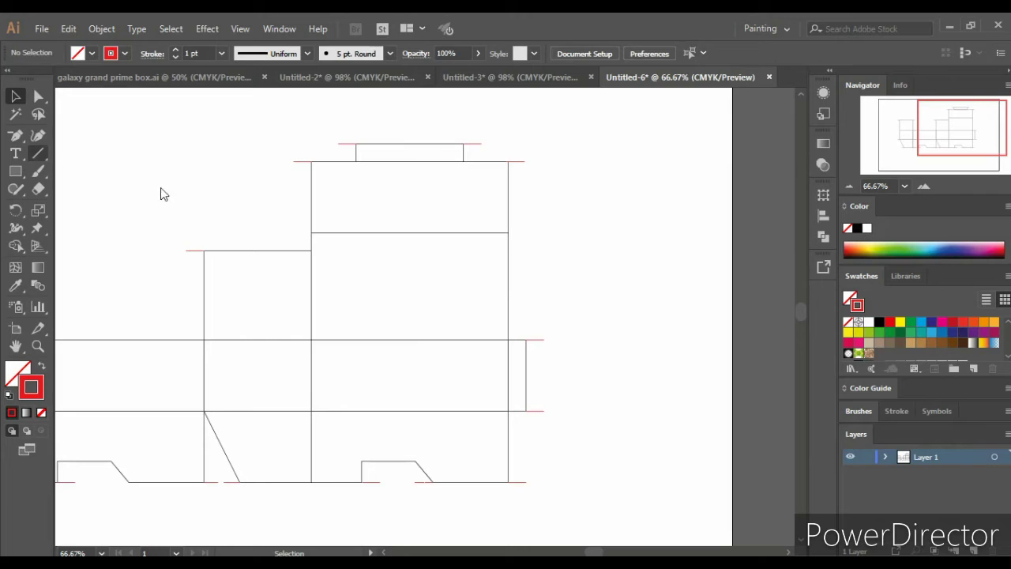
Draw a 0.5 in vertical (90°) line segment beside the top of the dieline.
click(199, 203)
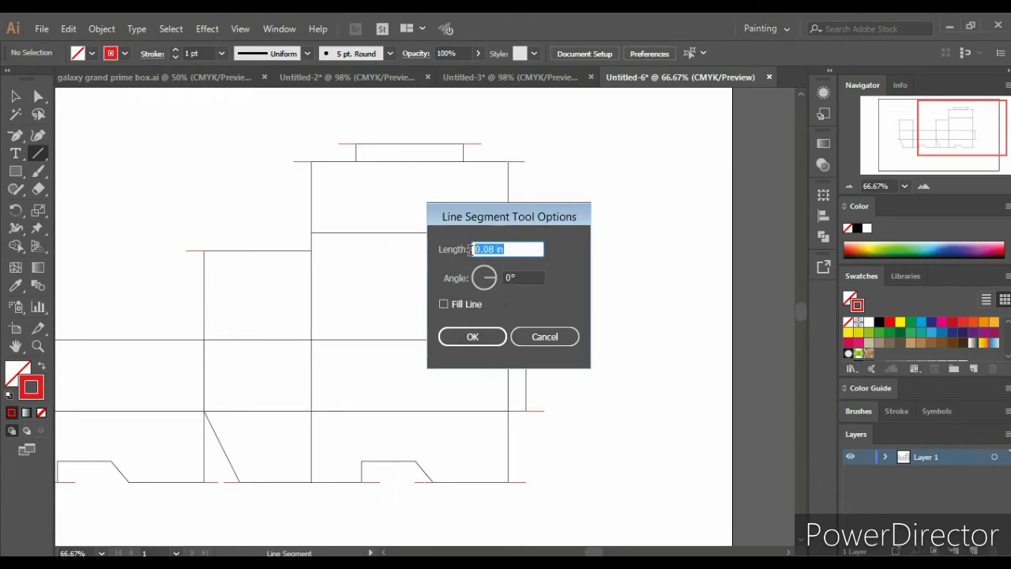
key(BackSpace)
key(Tab)
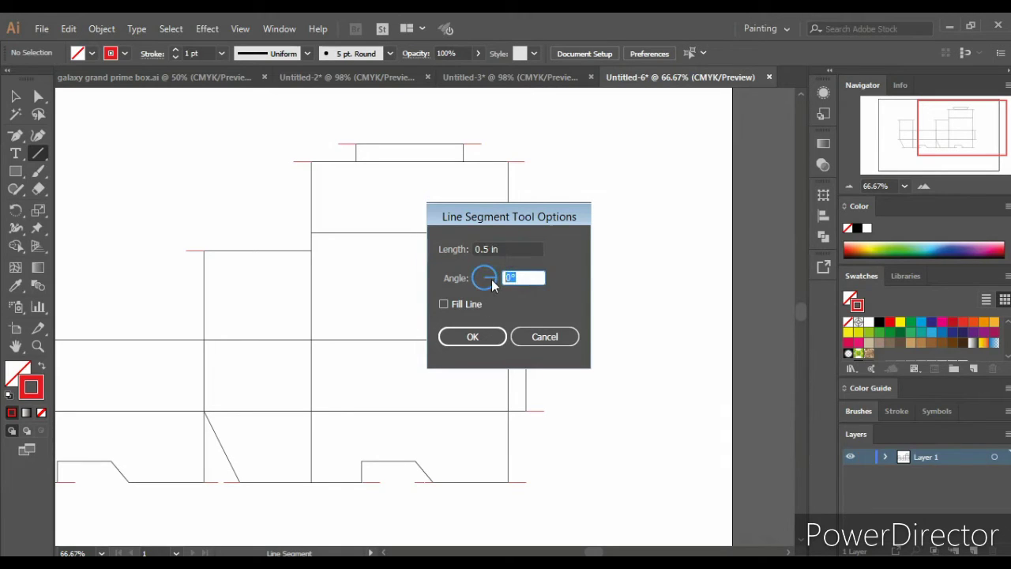
click(471, 336)
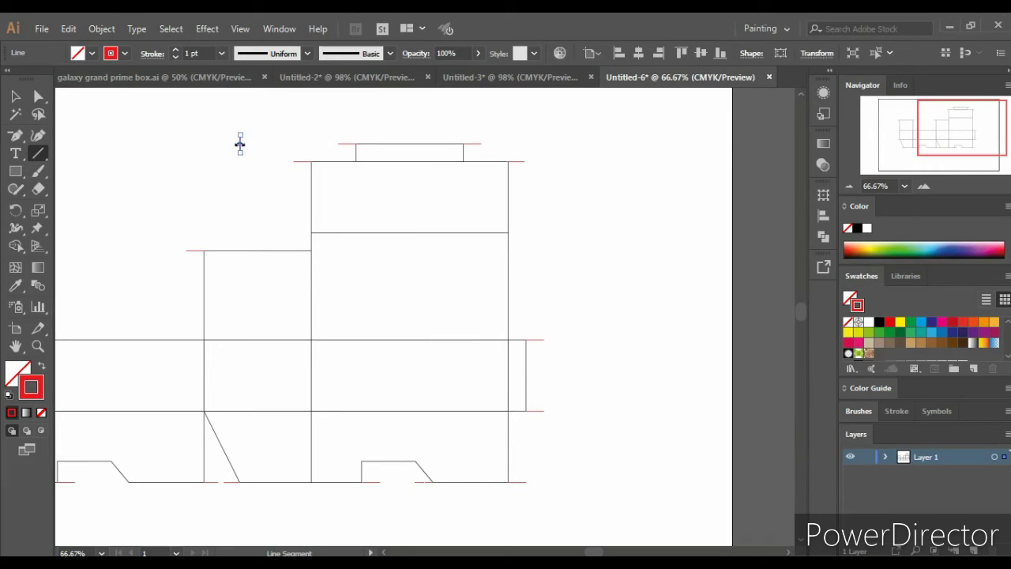
key(ctrl+=)
key(ctrl+=)
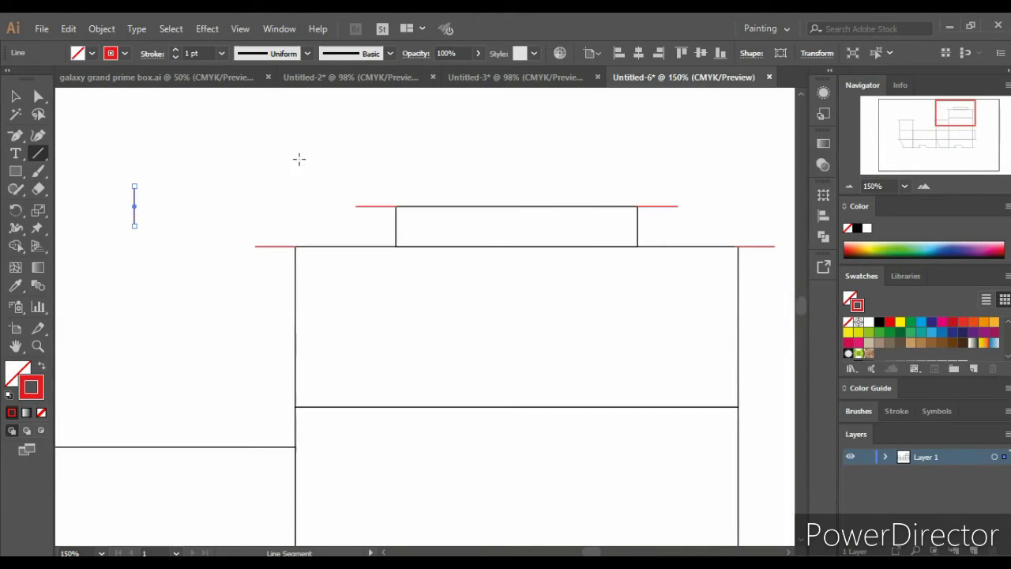
Move the vertical trim line to the top flap's left corner.
drag(135, 207, 399, 189)
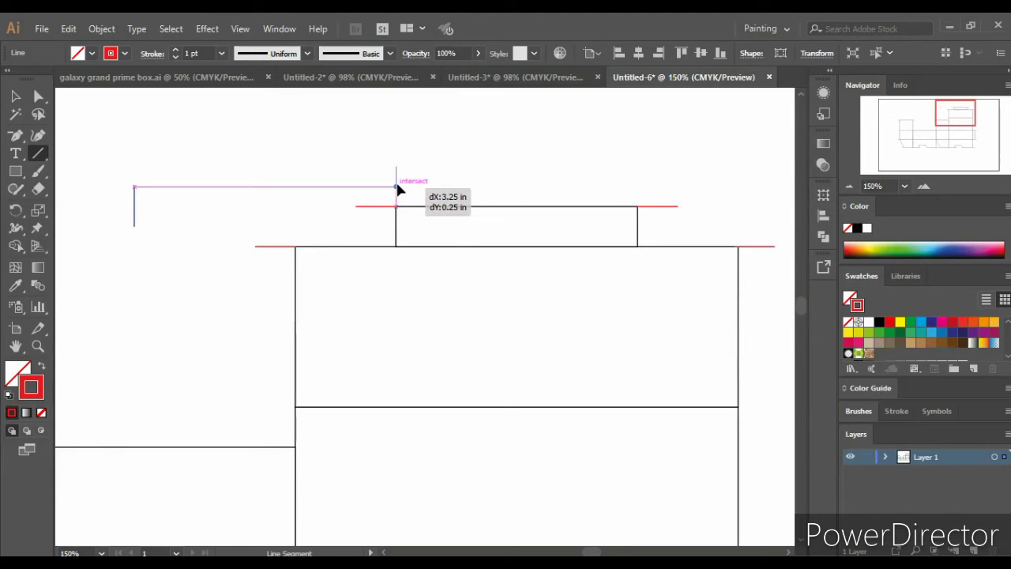
drag(399, 190, 638, 184)
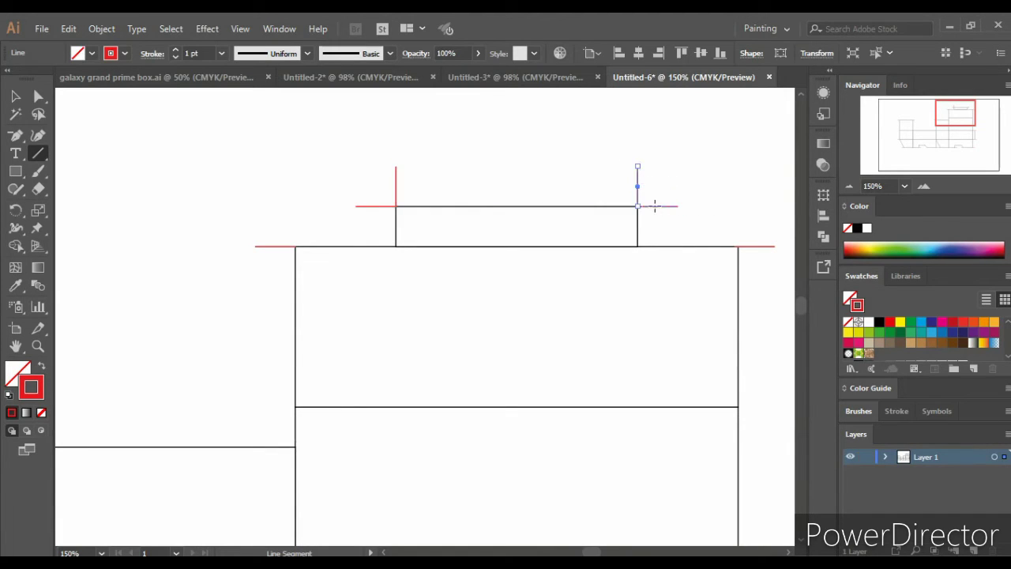
scroll(651, 202, right, 3)
scroll(622, 199, right, 3)
scroll(553, 202, right, 3)
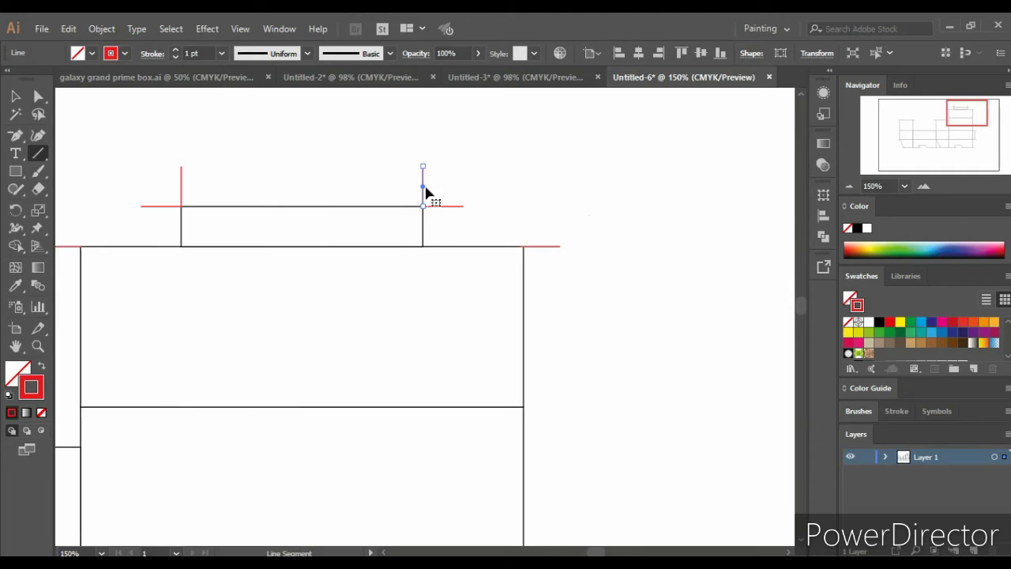
Alt-drag a trim line copy to the main panel's top-right corner.
drag(427, 191, 522, 227)
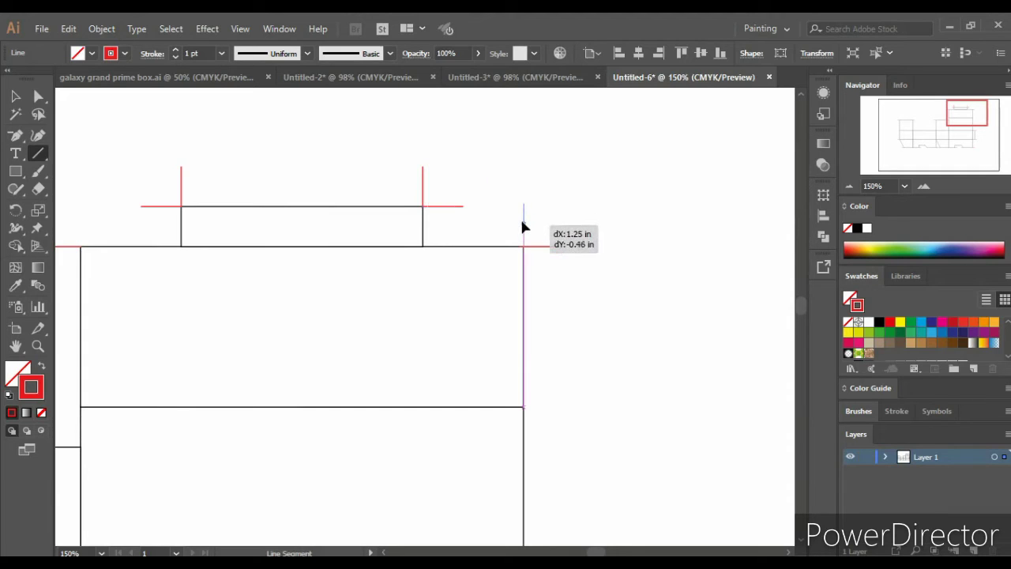
mouse_move(522, 227)
mouse_down()
mouse_move(492, 227)
mouse_move(491, 240)
mouse_up()
scroll(560, 231, up, 2)
scroll(512, 207, down, 3)
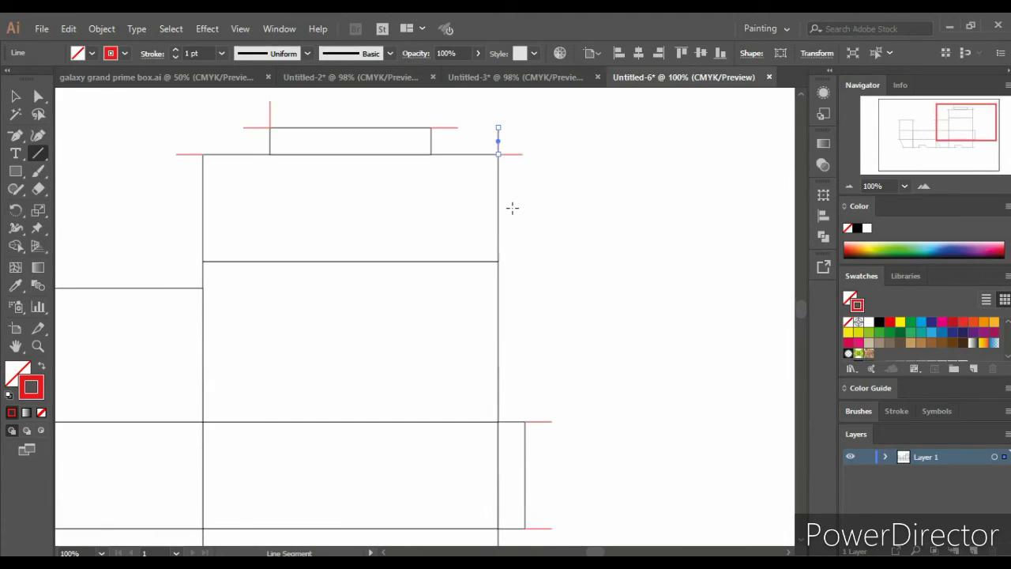
scroll(512, 207, down, 1)
scroll(511, 203, up, 1)
Place trim line copies at the right side panel's upper and lower corners.
drag(499, 146, 523, 408)
scroll(538, 421, up, 2)
scroll(538, 421, up, 2)
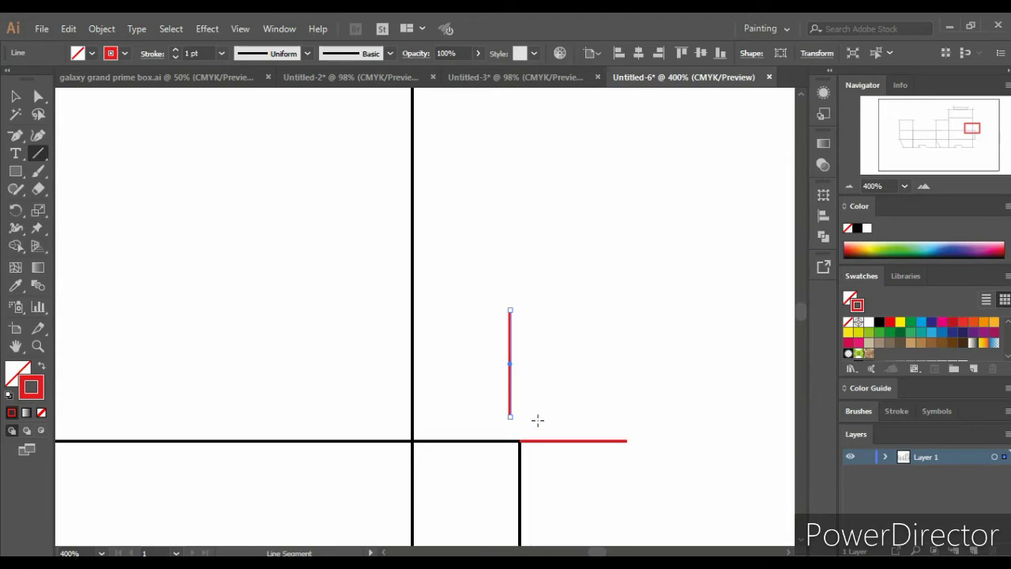
drag(512, 369, 522, 388)
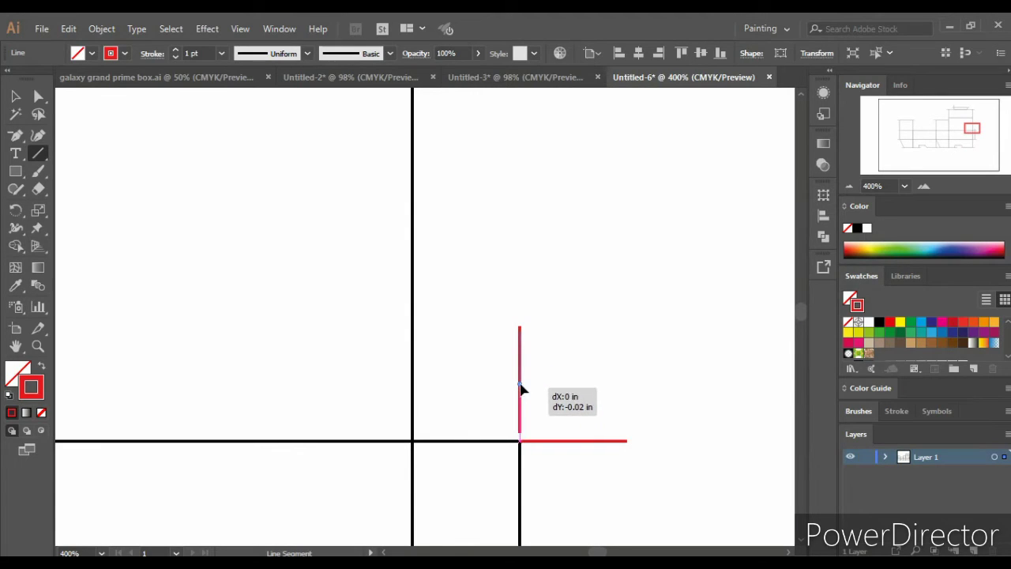
key(ctrl+minus)
key(ctrl+minus)
scroll(533, 395, down, 2)
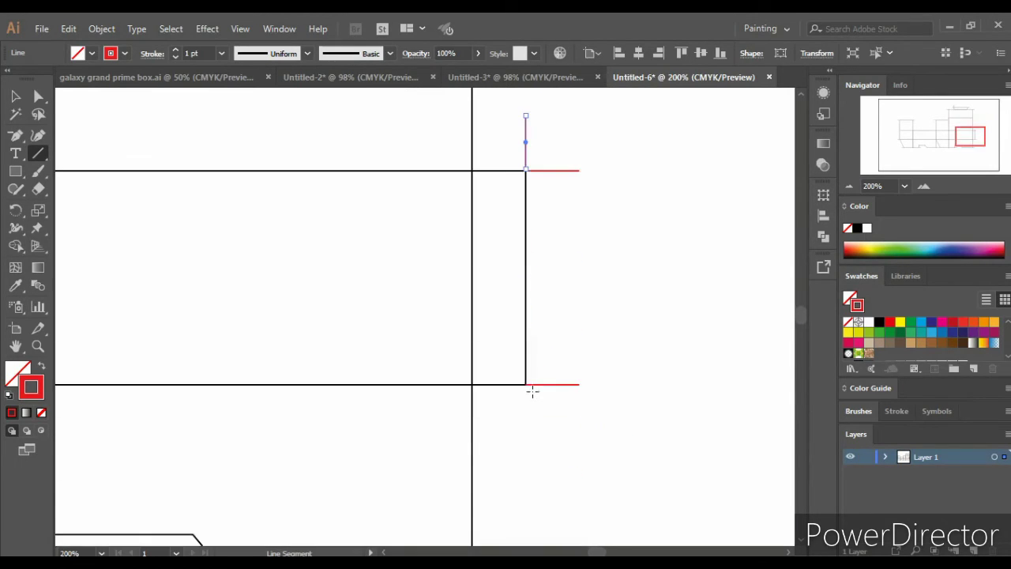
drag(528, 146, 526, 412)
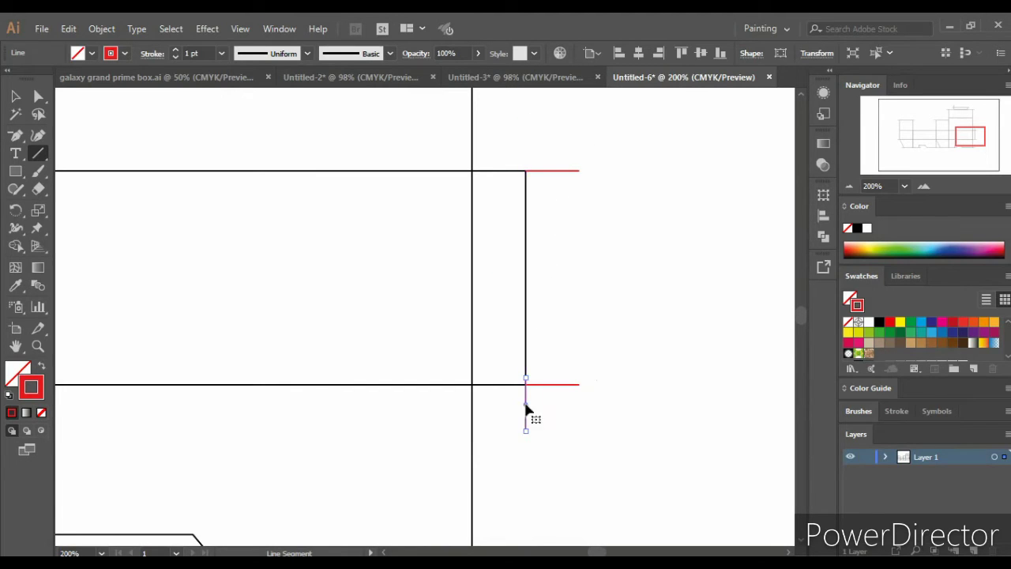
scroll(545, 413, up, 1)
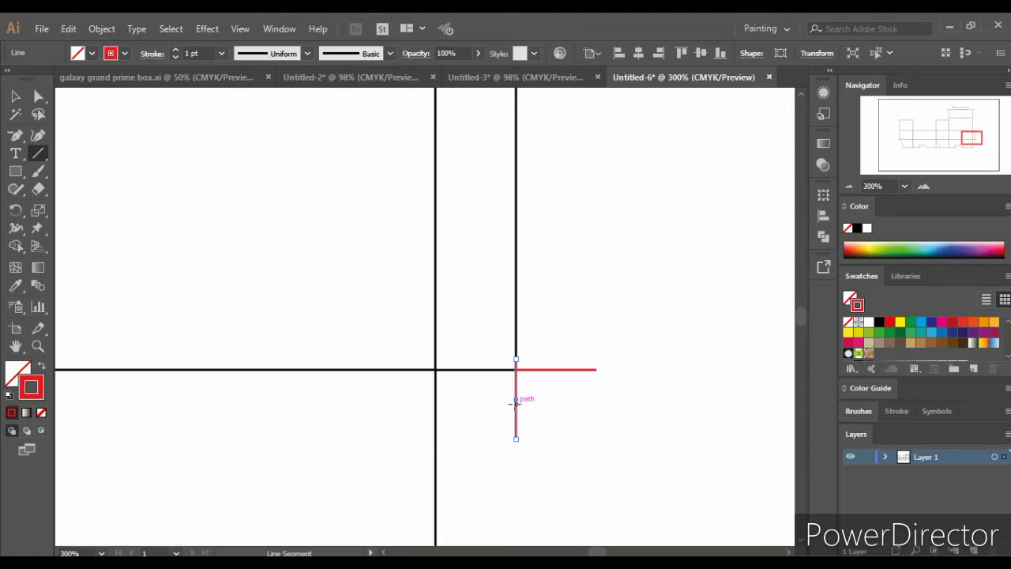
Cancel the Line Segment dialog and select the lower red trim line, nudging it down.
click(548, 395)
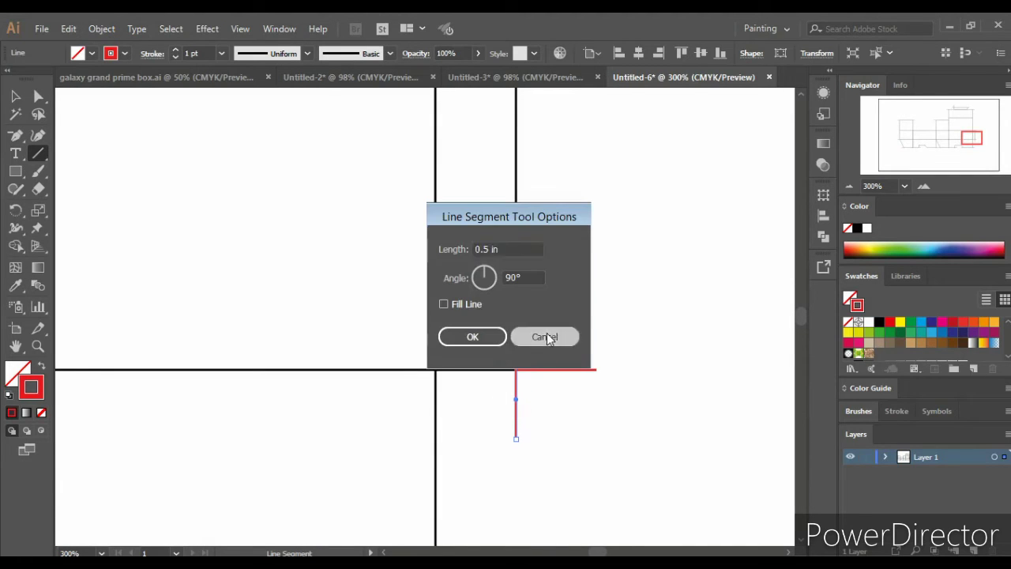
click(545, 335)
click(16, 95)
click(222, 264)
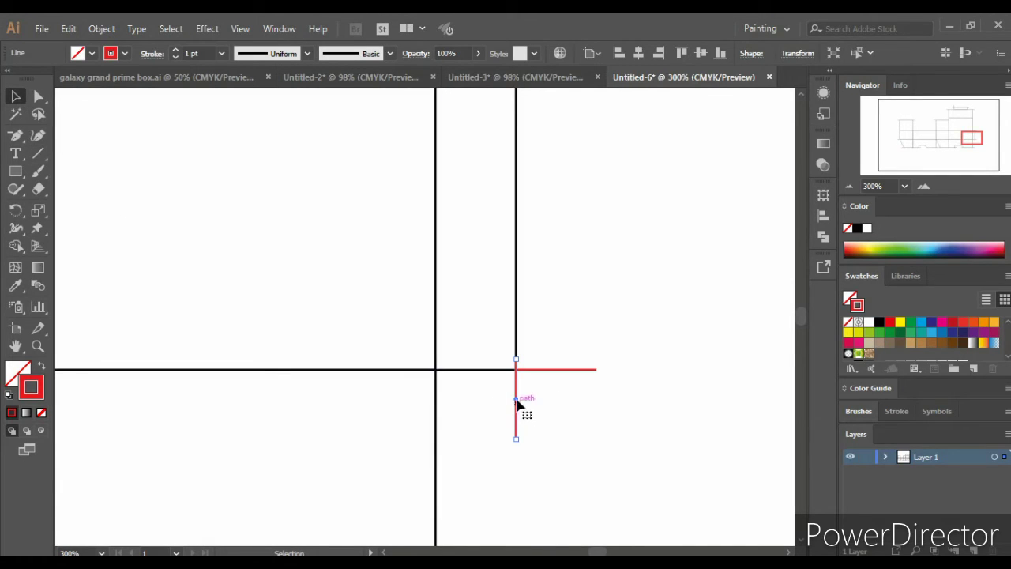
drag(519, 404, 518, 412)
click(517, 412)
Copy the trim line to the dieline's bottom corner.
alt+scroll(537, 425, down, 2)
scroll(537, 425, down, 3)
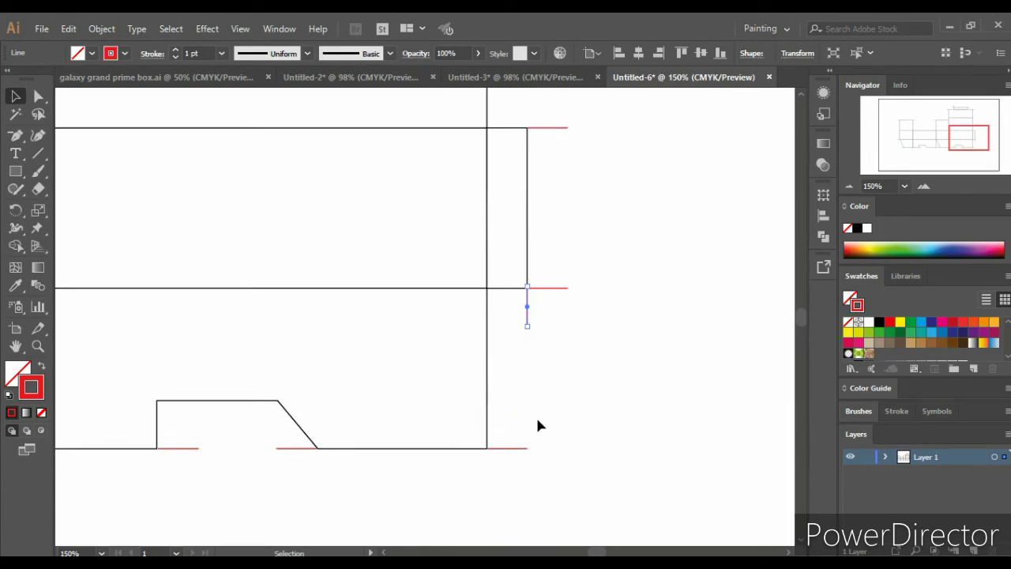
scroll(537, 424, down, 1)
alt+scroll(535, 413, up, 1)
scroll(535, 413, down, 1)
scroll(535, 411, down, 4)
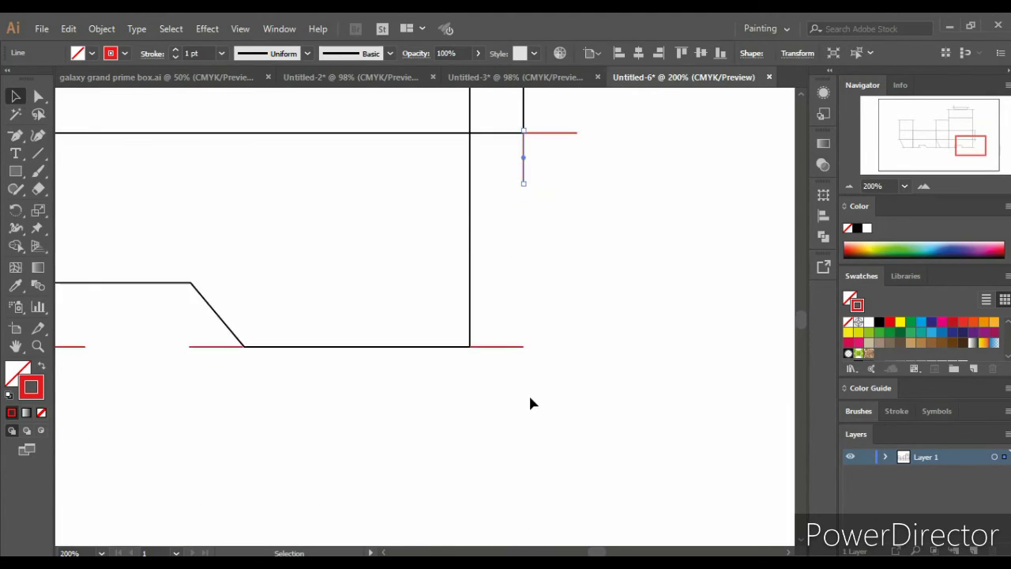
drag(521, 160, 469, 369)
Copy a trim line under the slanted tab's end and snap it to the tab corner.
scroll(470, 369, left, 1)
scroll(503, 370, left, 3)
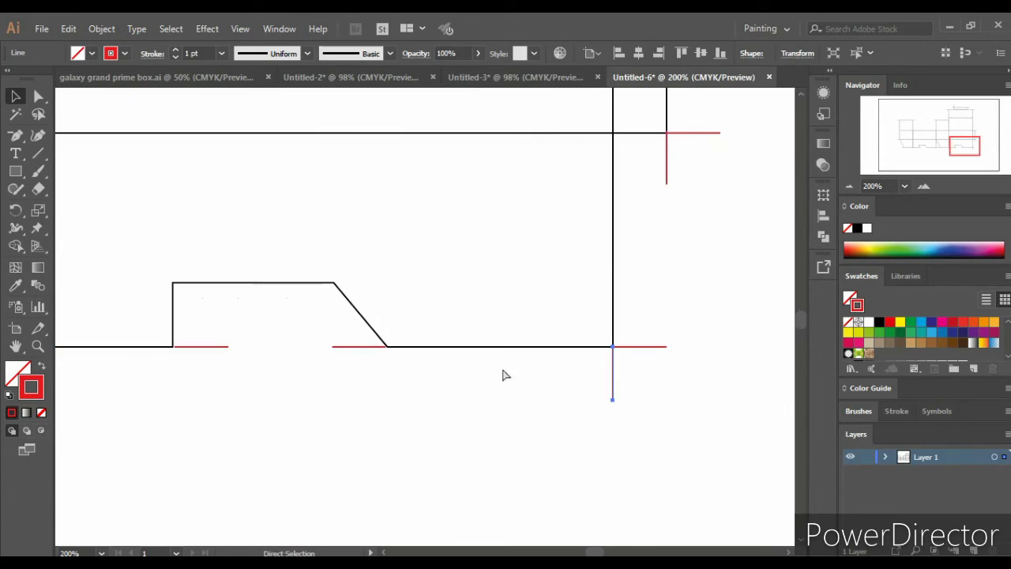
drag(615, 379, 386, 384)
scroll(413, 390, left, 1)
scroll(472, 385, up, 2)
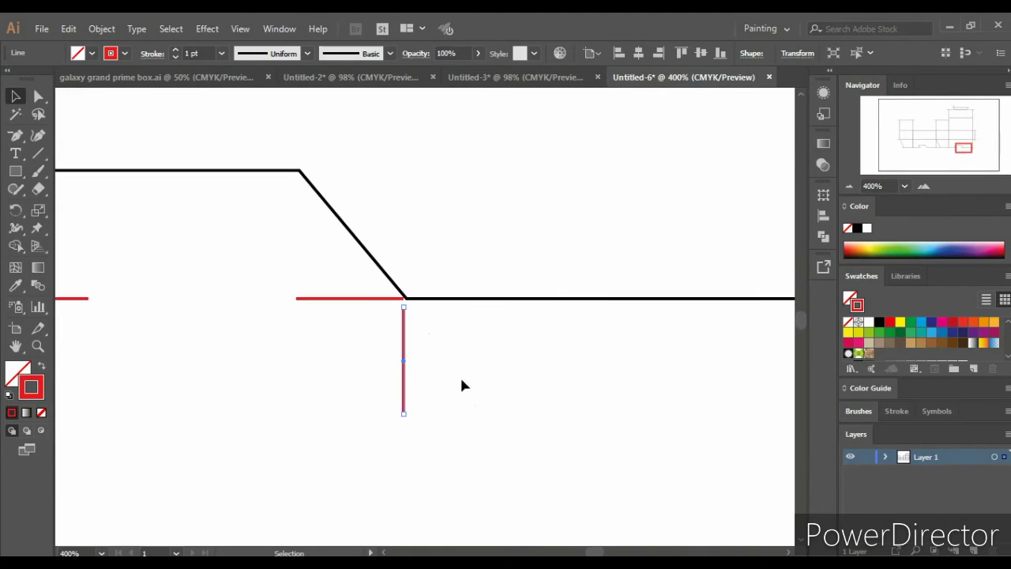
drag(405, 364, 407, 355)
click(417, 361)
Copy a trim line under the tab's left corner.
scroll(454, 369, left, 3)
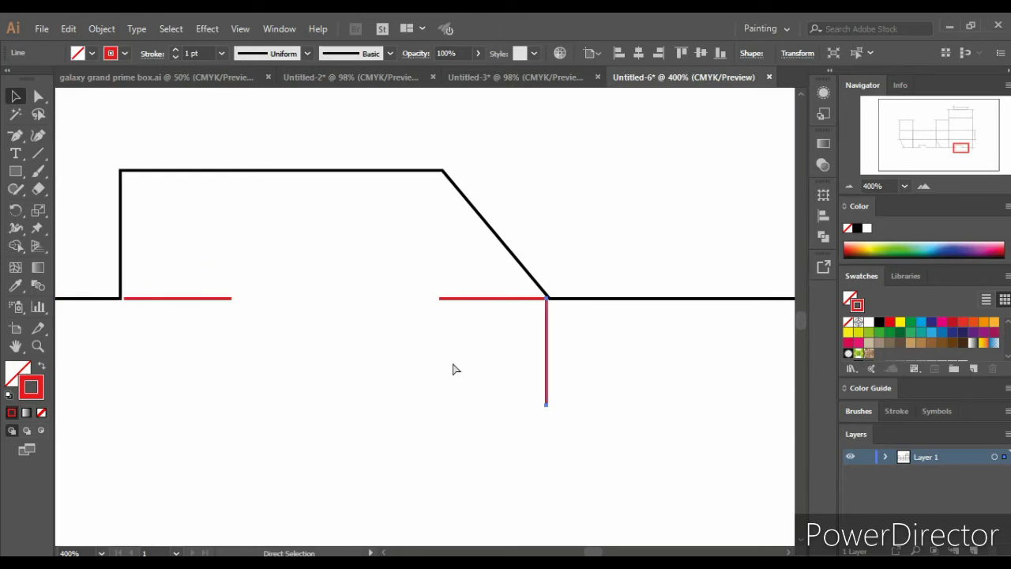
scroll(553, 364, left, 1)
scroll(578, 361, left, 1)
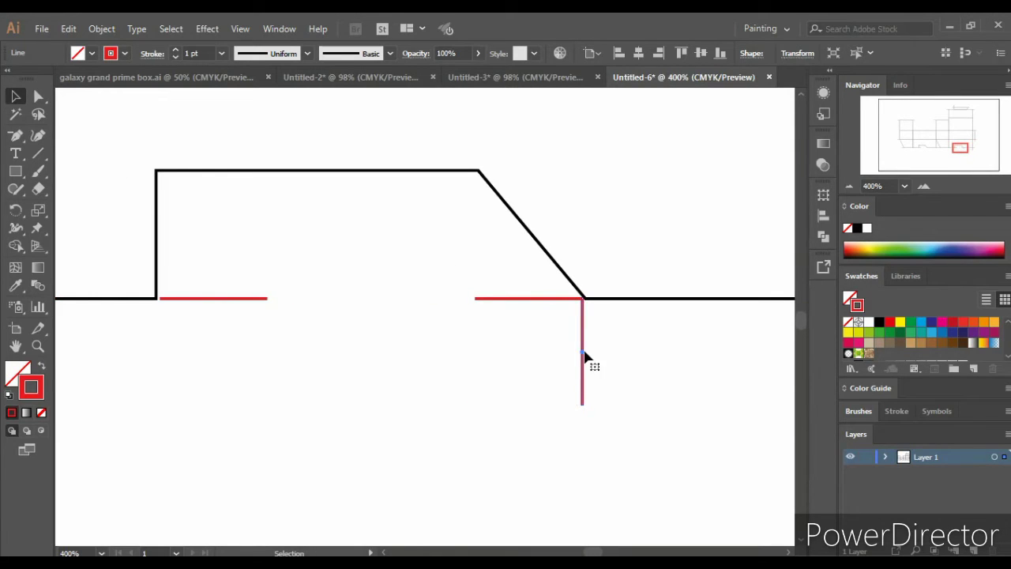
drag(585, 354, 156, 355)
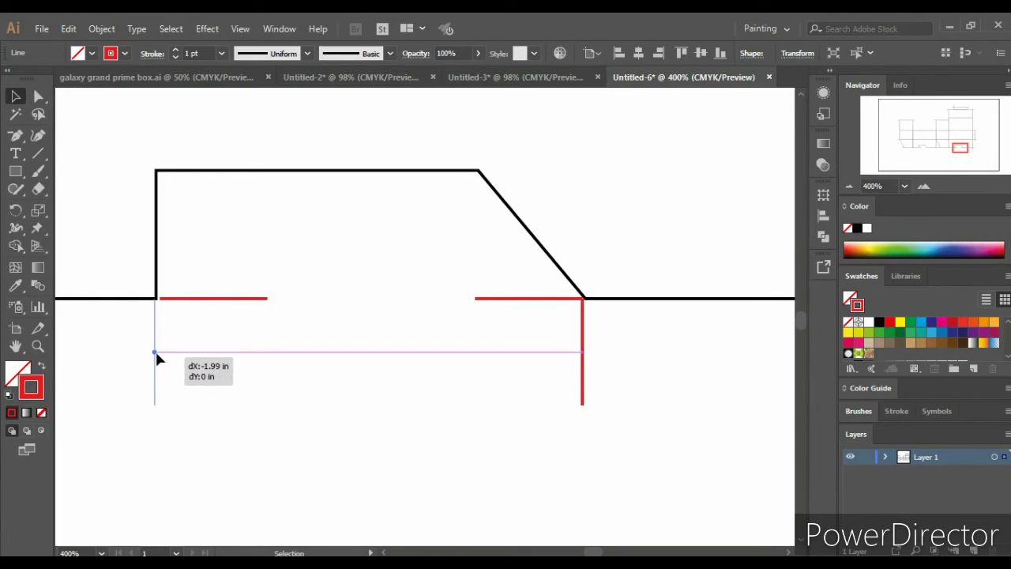
drag(156, 359, 157, 357)
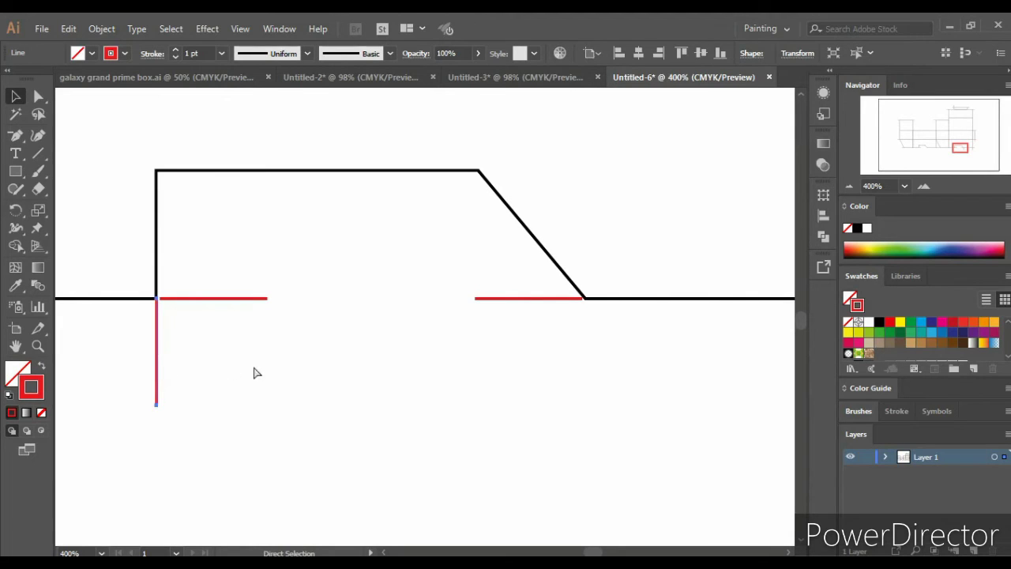
click(420, 386)
Nudge the horizontal red mark so it meets the corner.
scroll(422, 375, left, 3)
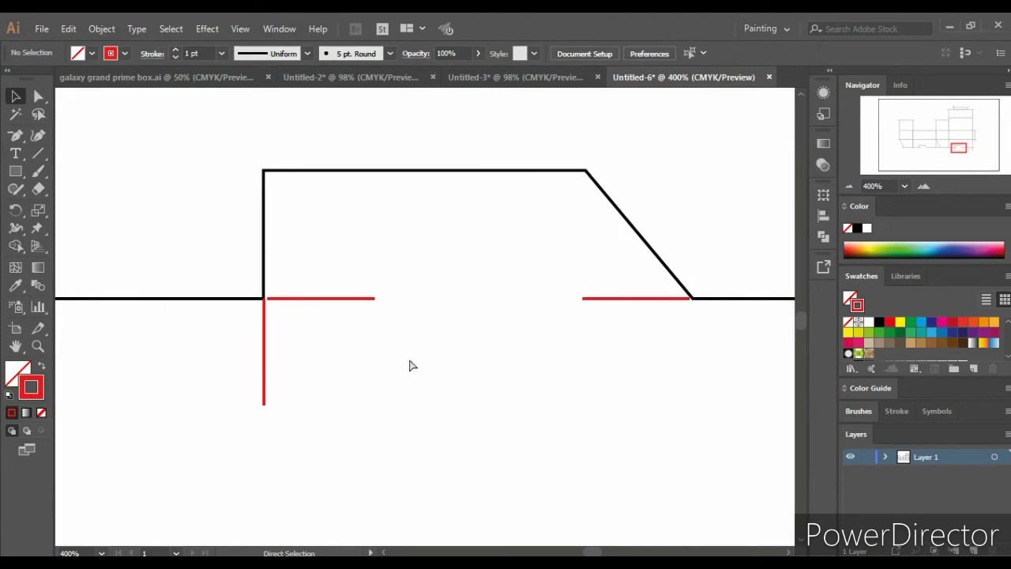
scroll(318, 312, up, 2)
drag(263, 284, 263, 285)
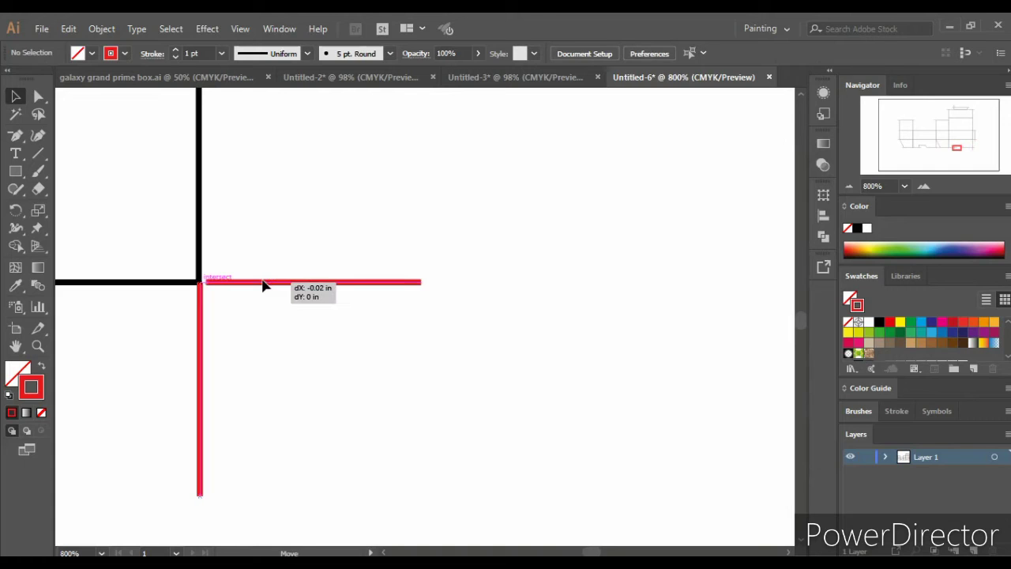
click(295, 335)
scroll(294, 332, down, 2)
scroll(294, 333, left, 3)
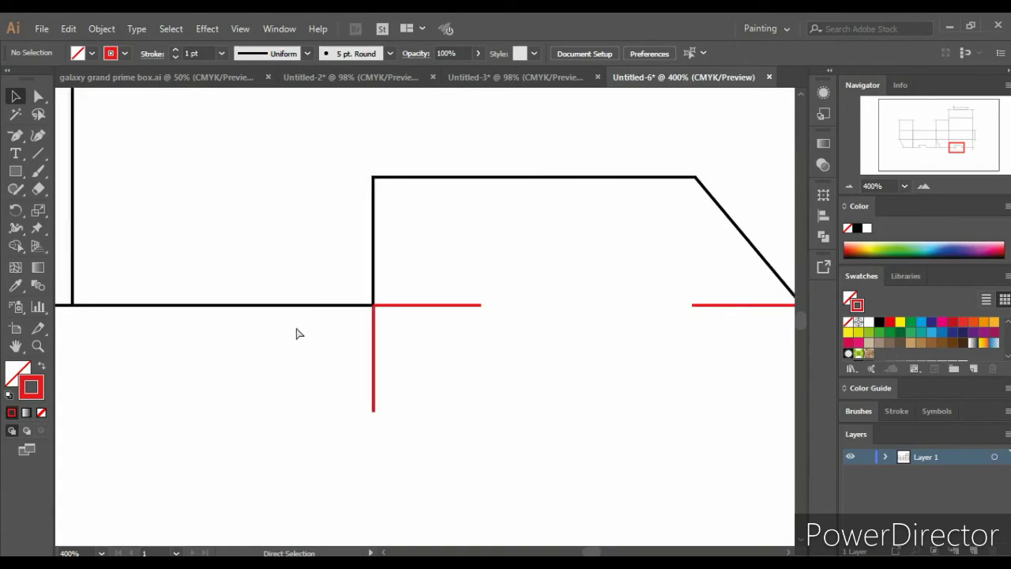
scroll(296, 332, left, 2)
scroll(300, 331, left, 2)
scroll(299, 319, down, 2)
Copy a vertical trim mark under the slanted line's end and align it to the panel corner.
scroll(301, 330, left, 2)
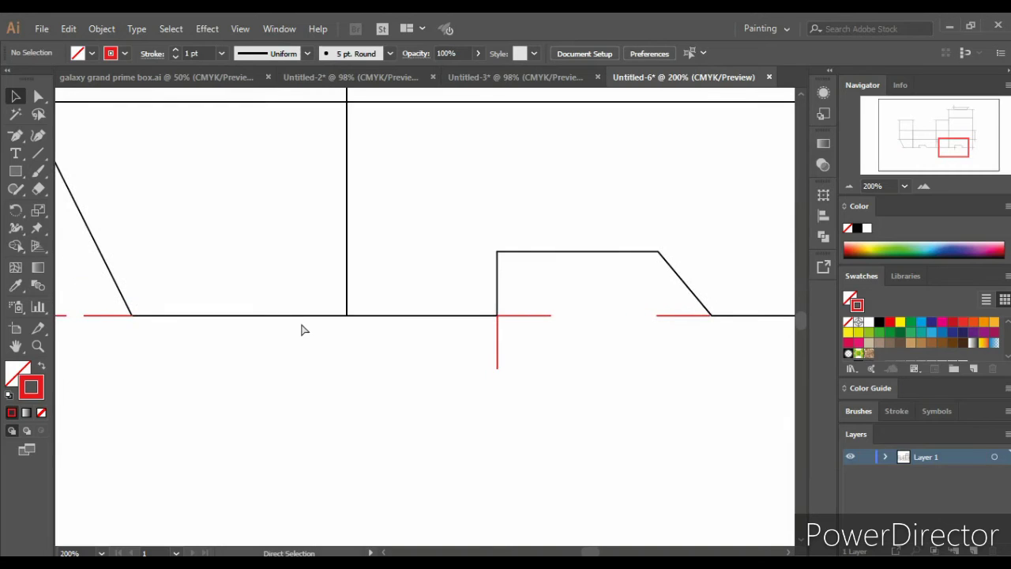
scroll(488, 360, left, 2)
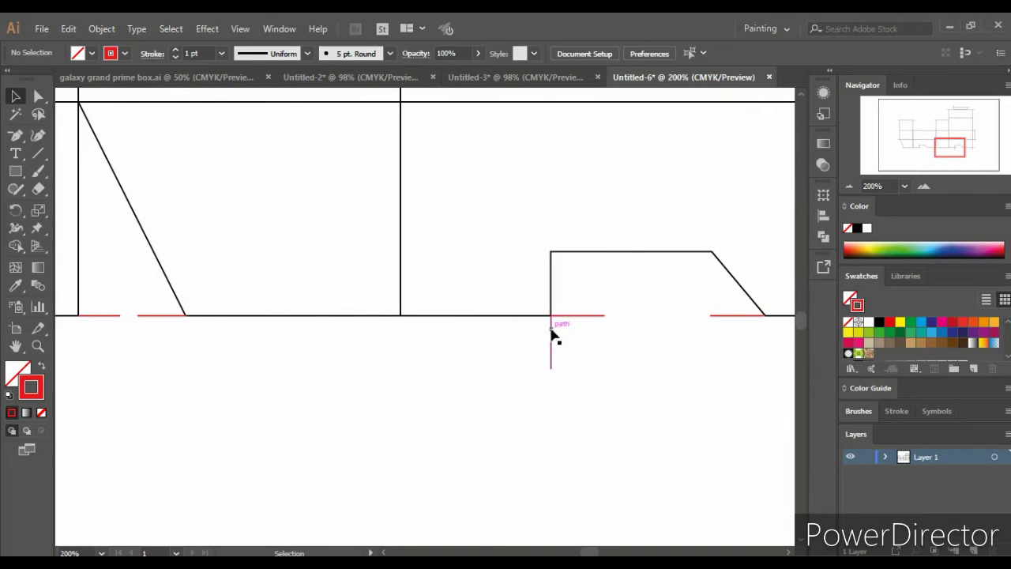
drag(550, 338, 187, 337)
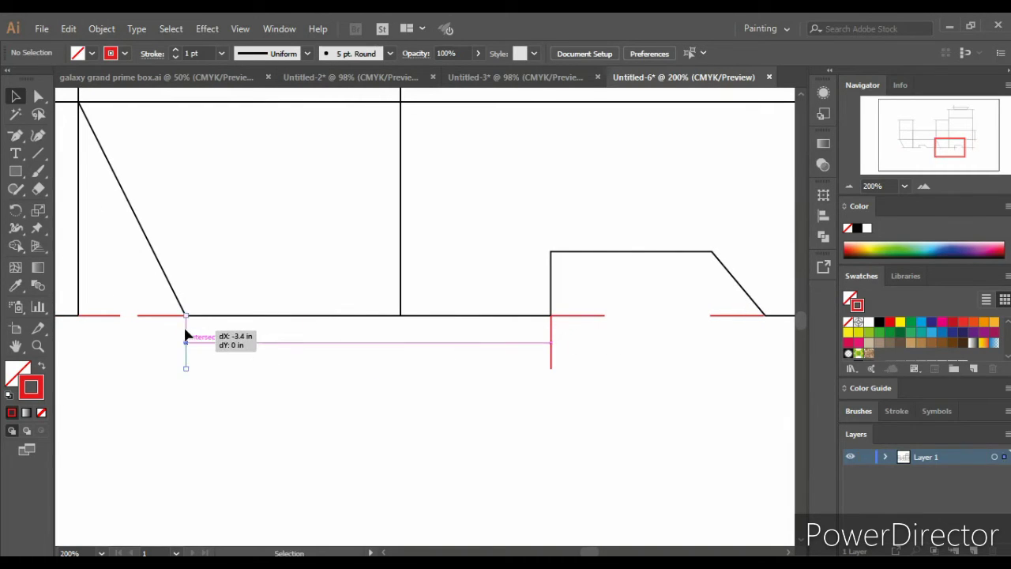
scroll(253, 355, left, 2)
scroll(261, 352, up, 1)
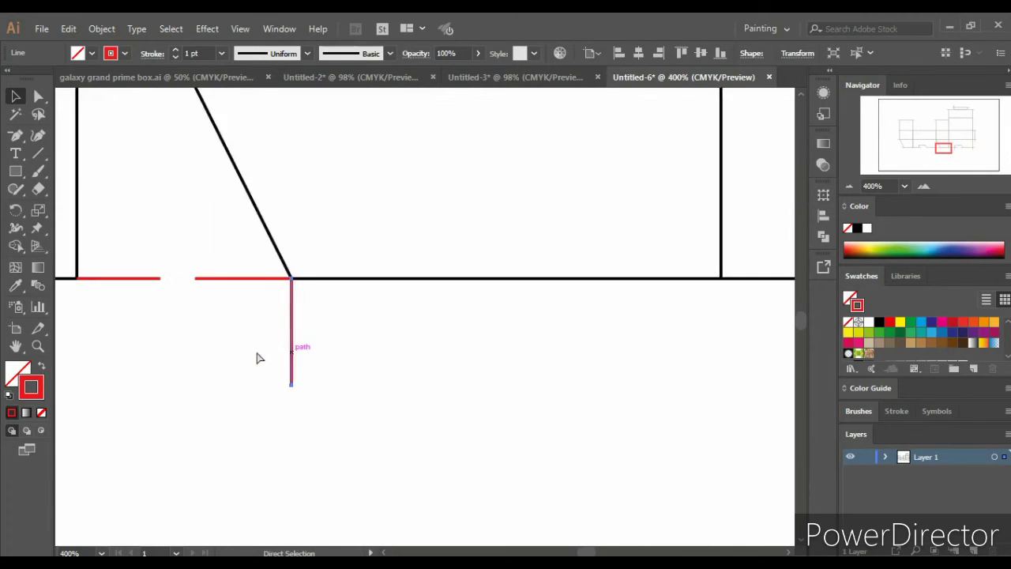
scroll(267, 353, left, 2)
scroll(309, 352, left, 2)
scroll(371, 332, left, 2)
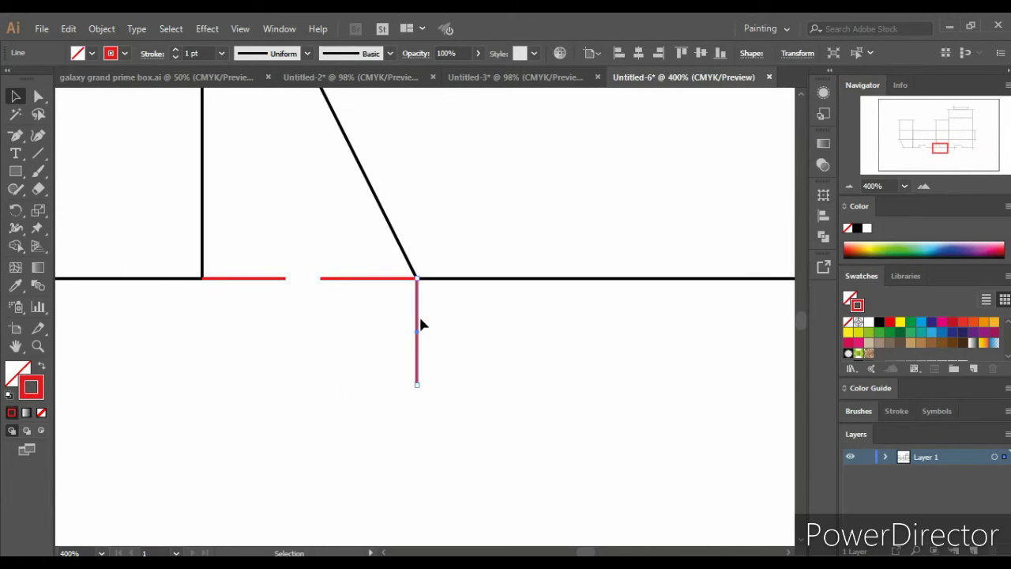
drag(421, 322, 203, 326)
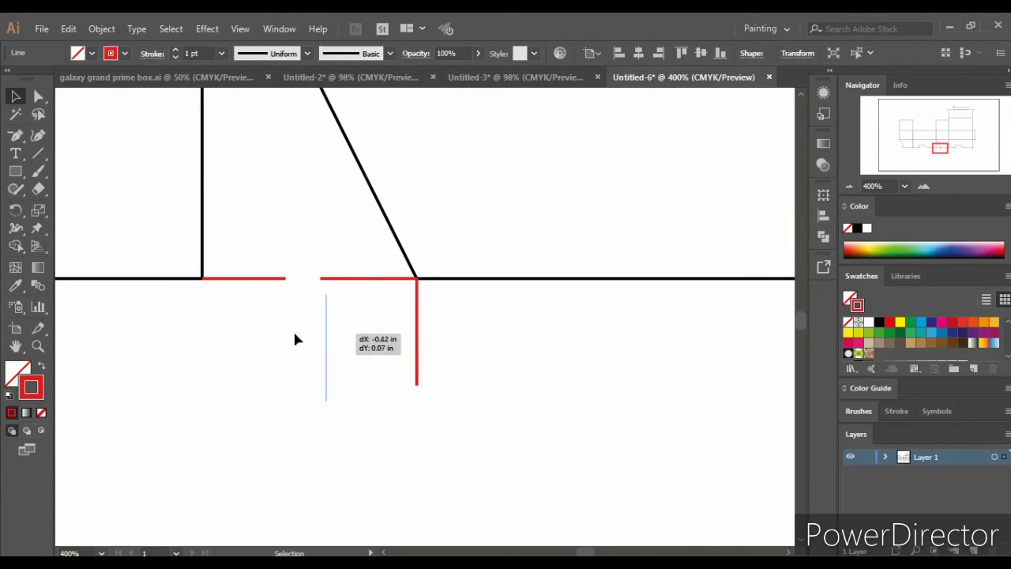
click(223, 309)
Move a red vertical trim mark to the tuck flap's corner.
scroll(220, 312, left, 4)
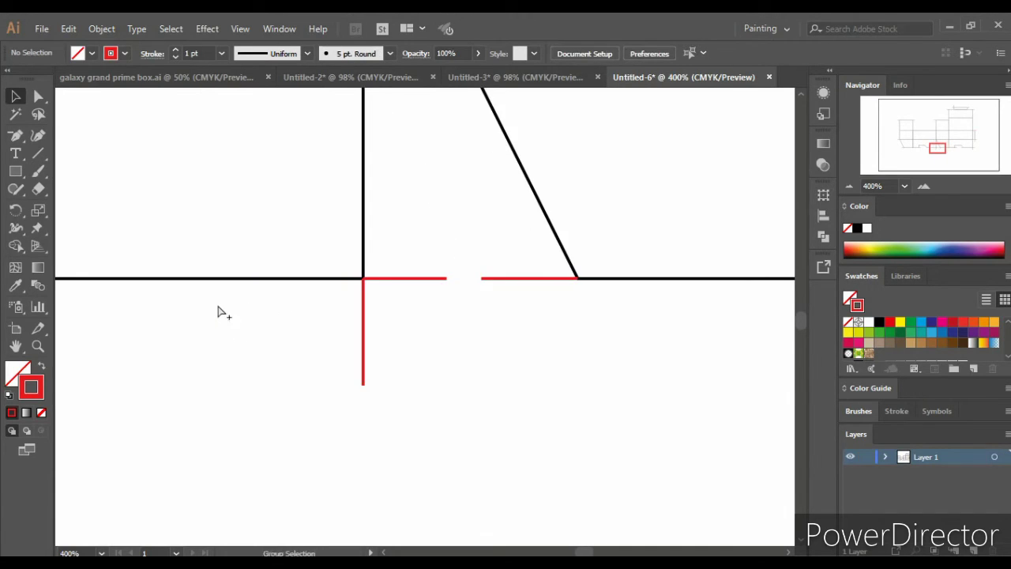
scroll(219, 311, down, 1)
scroll(219, 308, left, 2)
scroll(237, 309, left, 2)
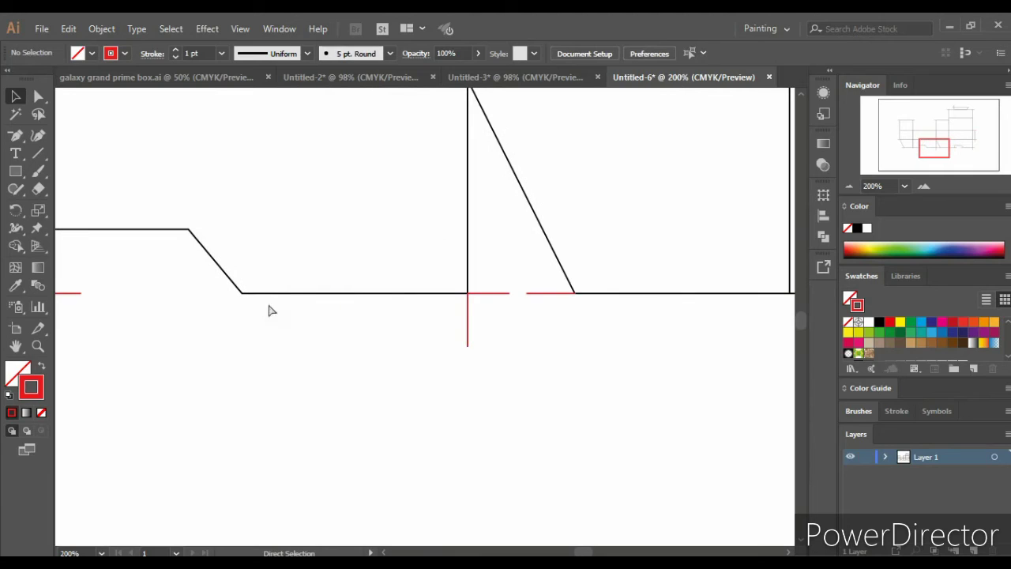
drag(468, 312, 243, 314)
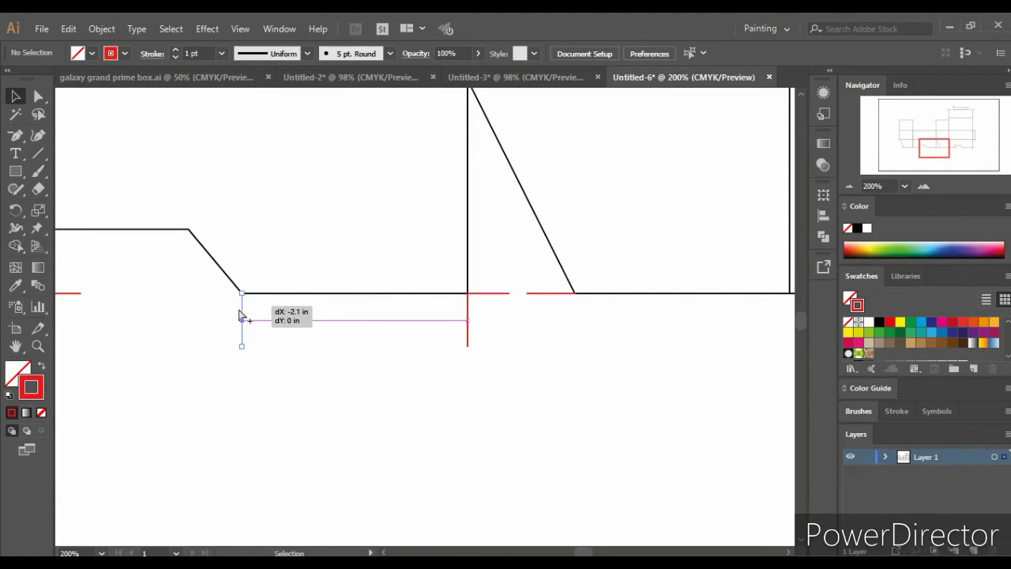
drag(243, 316, 243, 316)
scroll(242, 316, up, 1)
scroll(244, 317, left, 2)
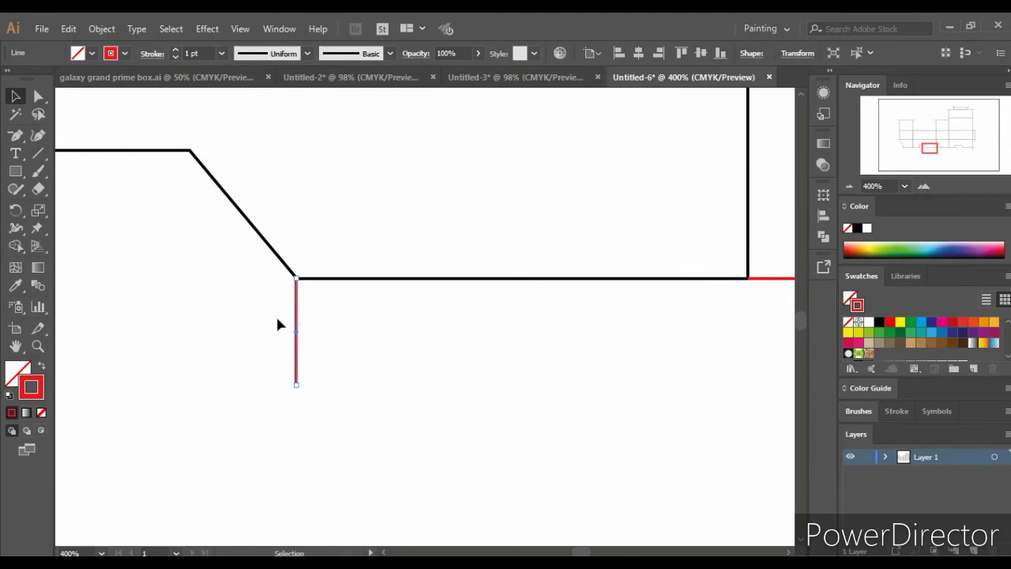
click(278, 324)
scroll(277, 321, down, 1)
scroll(237, 308, left, 1)
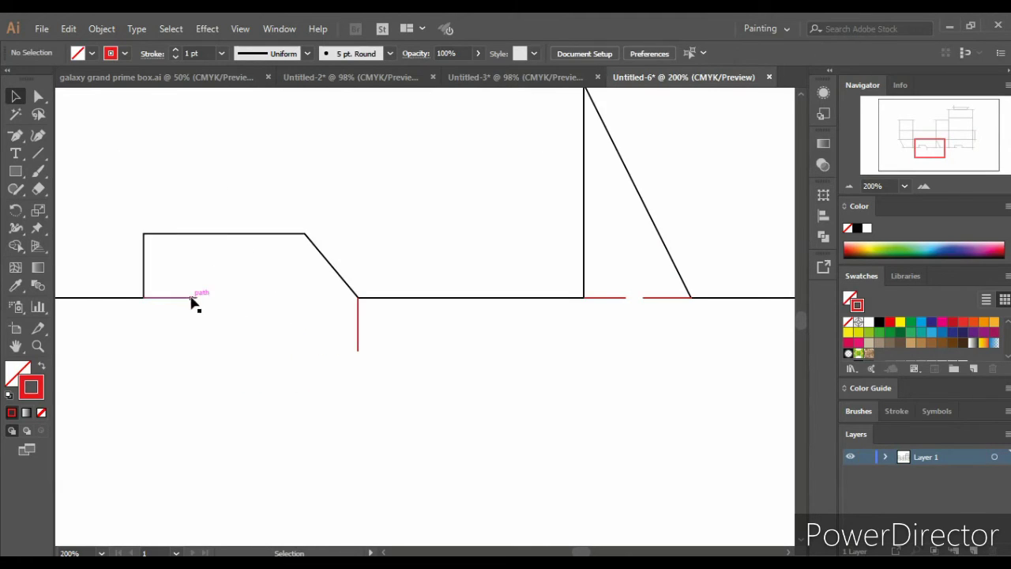
Copy a short horizontal red mark to meet the flap corner.
alt+drag(190, 298, 340, 299)
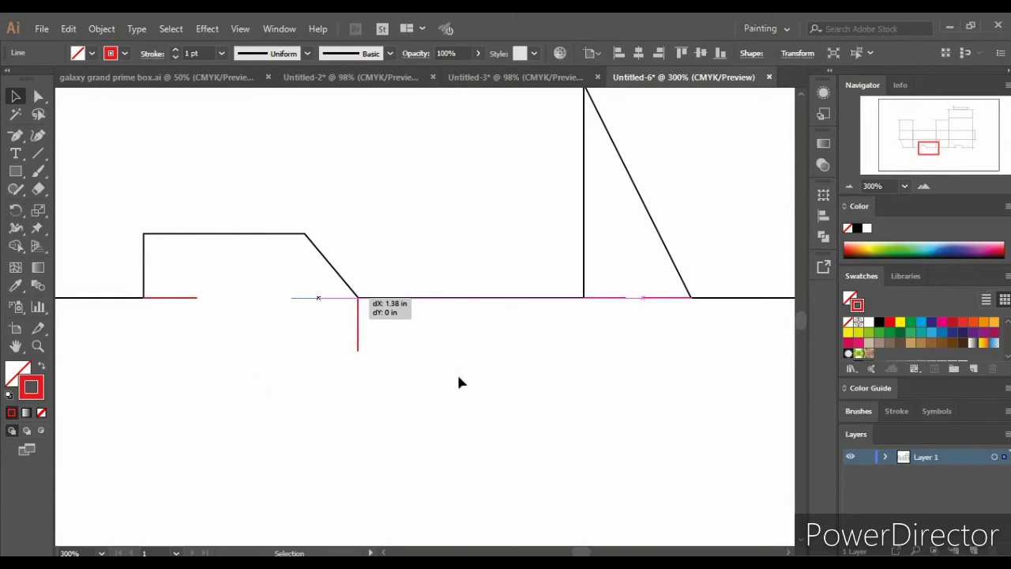
key(ctrl+plus)
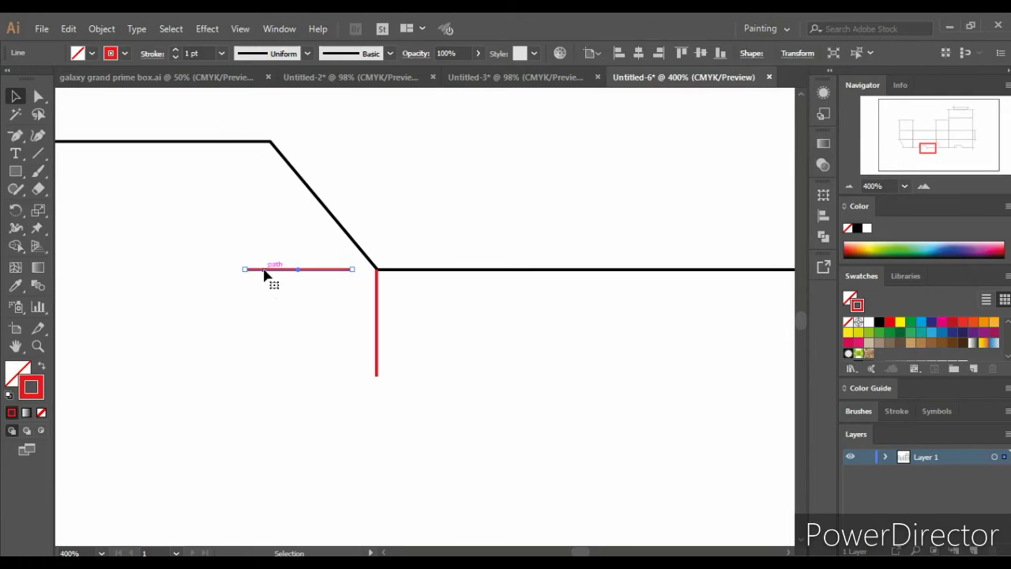
drag(265, 272, 285, 276)
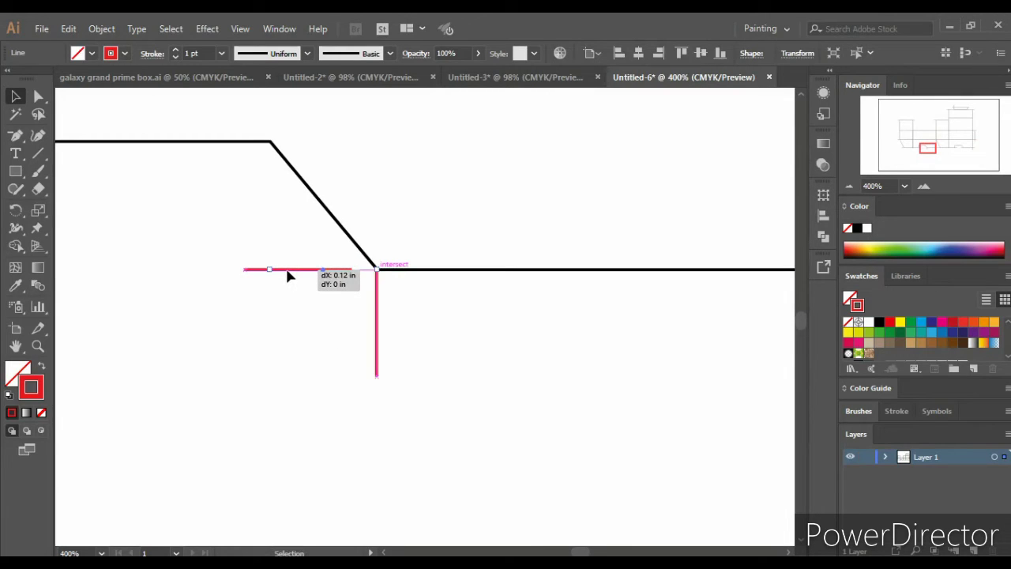
drag(288, 275, 291, 276)
key(ctrl+minus)
scroll(296, 339, left, 1)
scroll(355, 334, left, 1)
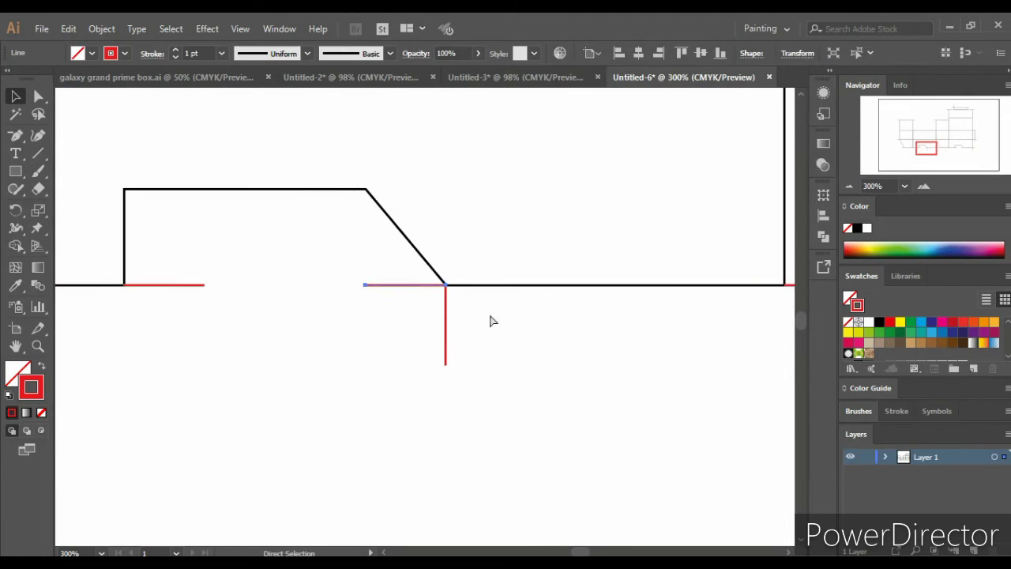
Copy the vertical trim mark to the flap's other corner.
drag(445, 335, 130, 332)
scroll(129, 333, left, 2)
alt+scroll(130, 332, up, 1)
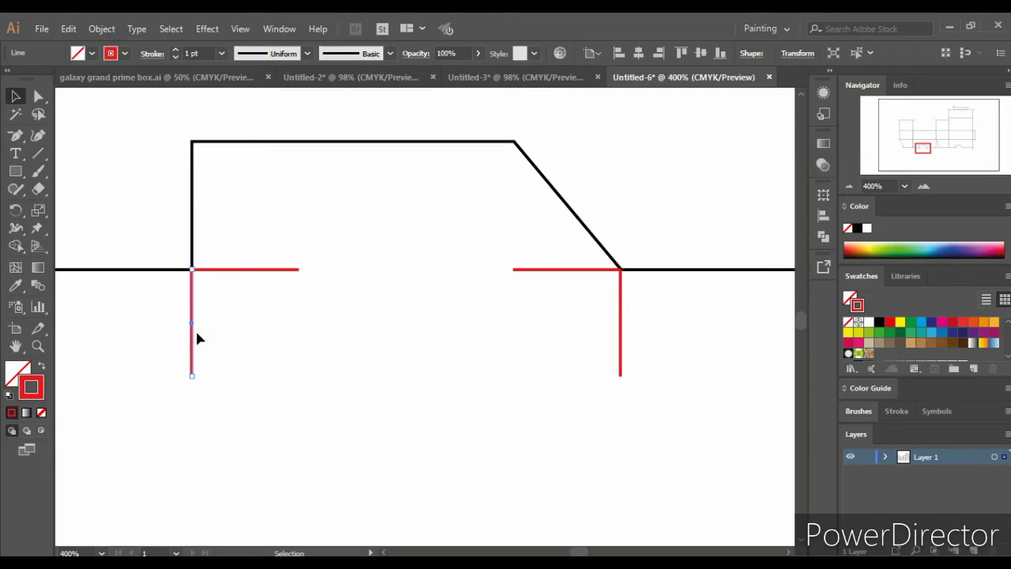
alt+scroll(199, 338, down, 1)
scroll(198, 338, left, 1)
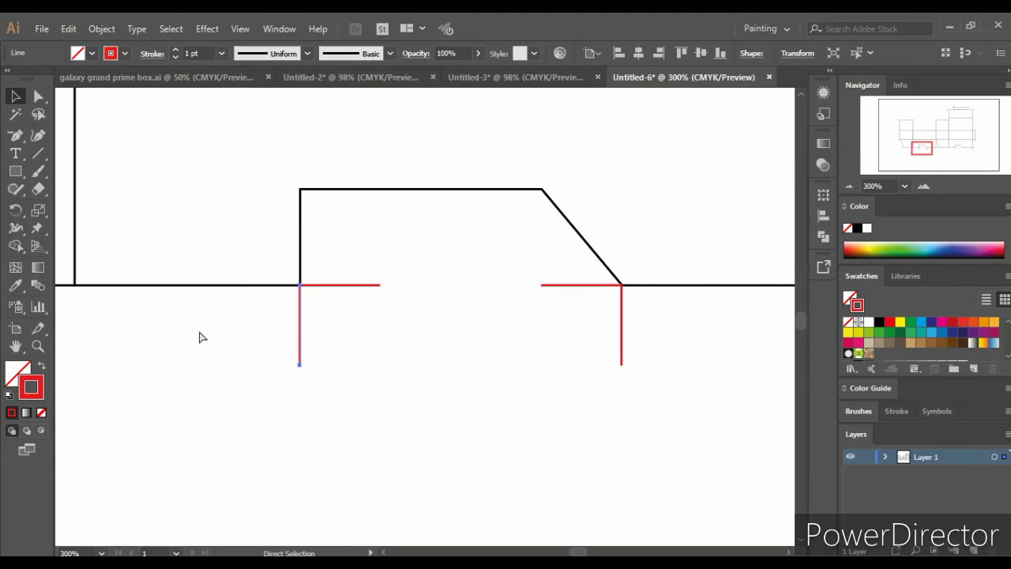
scroll(198, 338, left, 3)
alt+scroll(199, 338, down, 1)
scroll(199, 337, left, 2)
scroll(200, 334, left, 3)
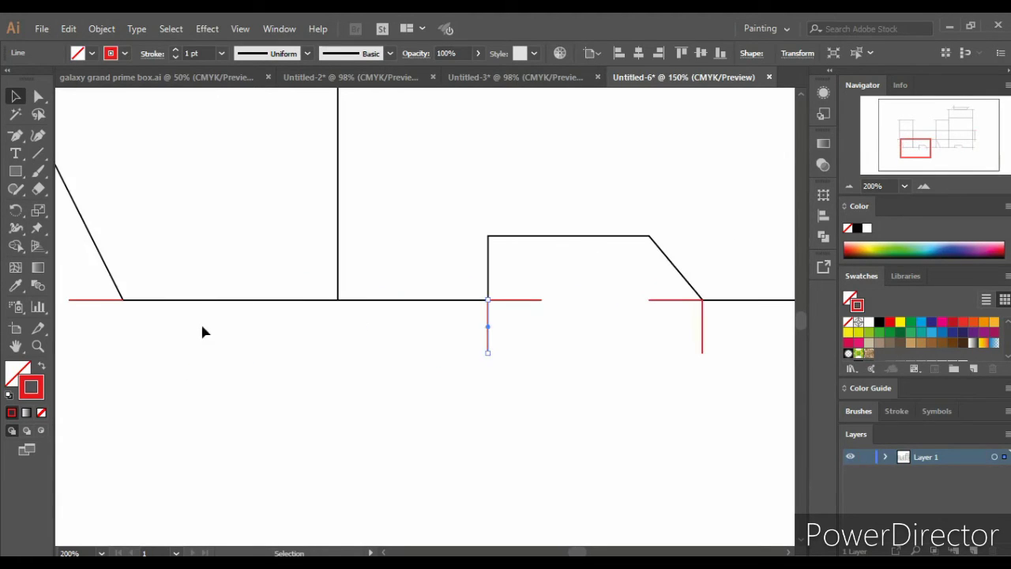
alt+scroll(201, 333, down, 2)
Copy the vertical trim mark to the lower-left slanted corner.
key(v)
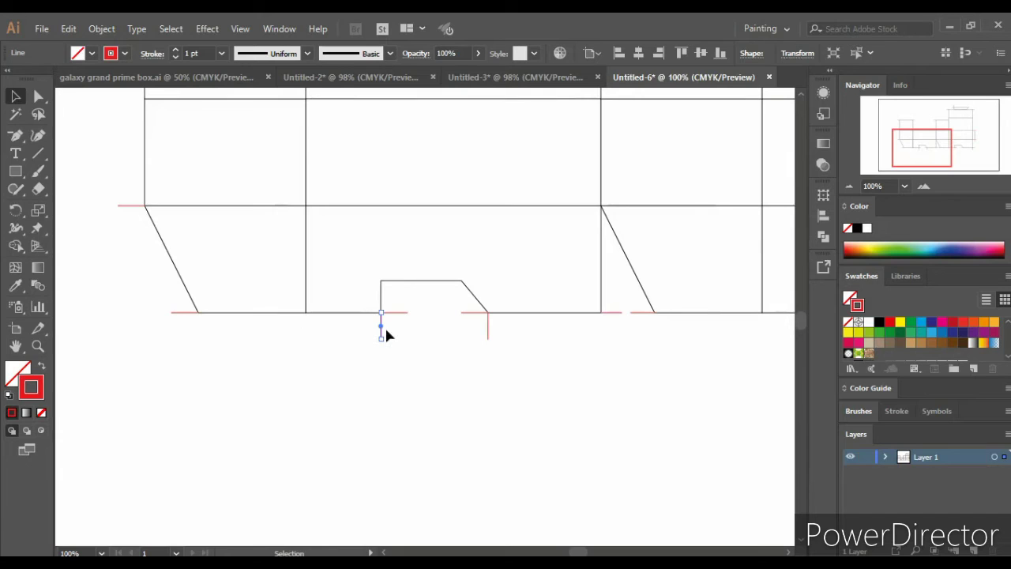
mouse_move(381, 336)
mouse_down()
mouse_move(191, 310)
mouse_move(193, 325)
mouse_up()
key(ctrl+z)
mouse_move(381, 335)
mouse_down()
mouse_move(198, 338)
mouse_move(144, 275)
mouse_move(143, 227)
mouse_up()
scroll(150, 237, left, 1)
scroll(151, 235, up, 4)
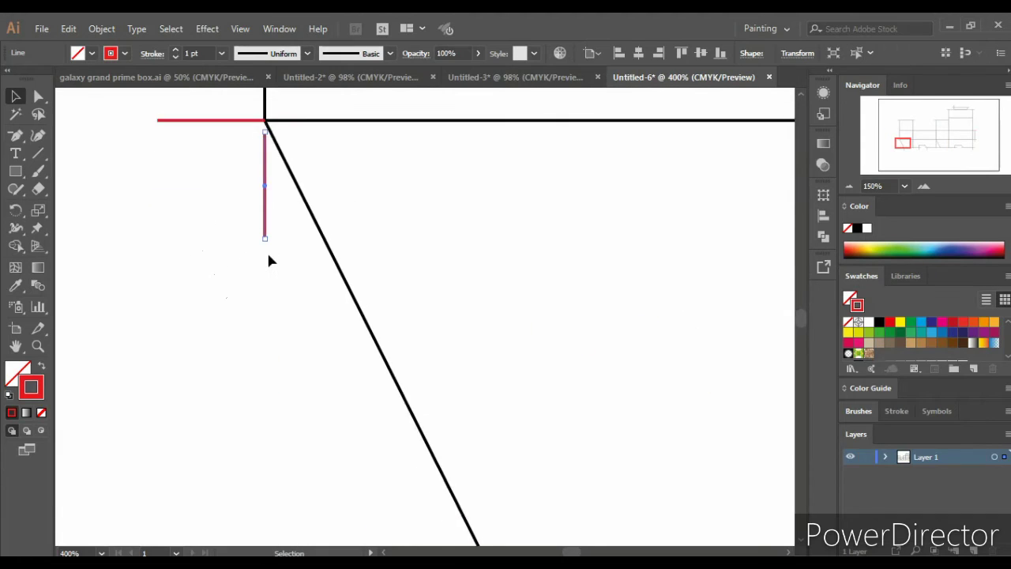
scroll(268, 261, up, 1)
drag(267, 255, 267, 253)
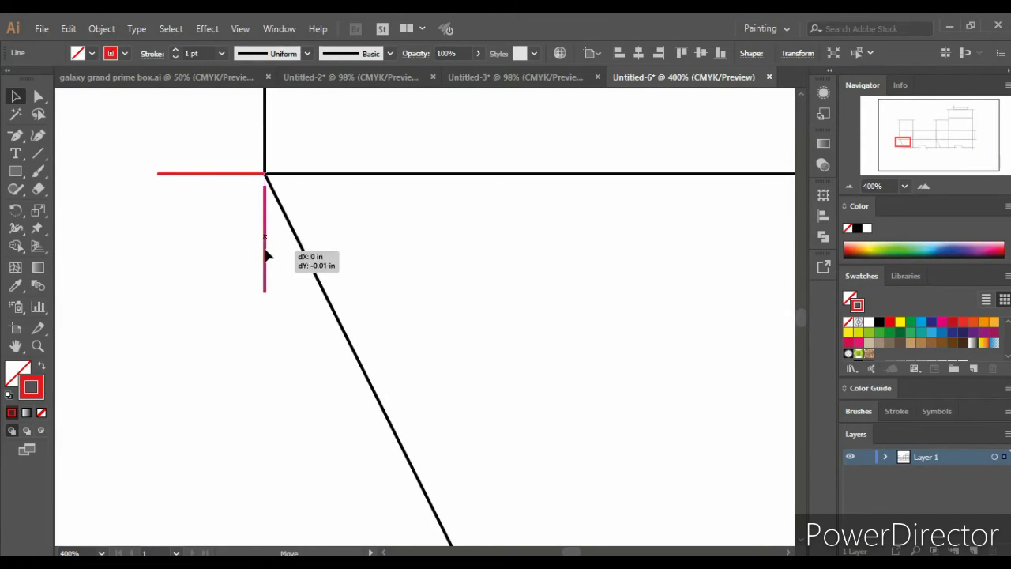
Align the slanted-corner trim mark so its top meets the horizontal edge.
scroll(207, 269, down, 2)
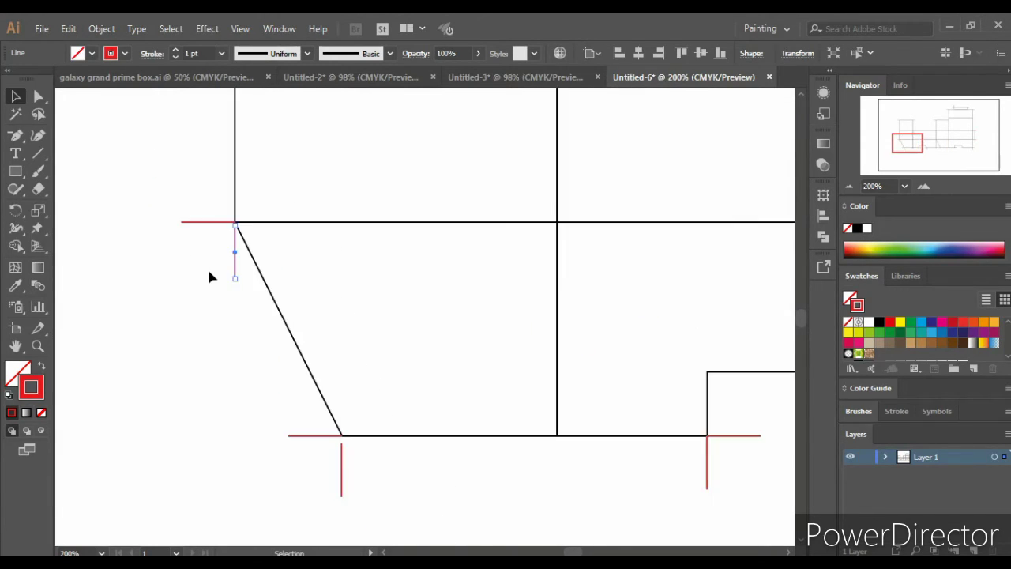
scroll(223, 275, up, 4)
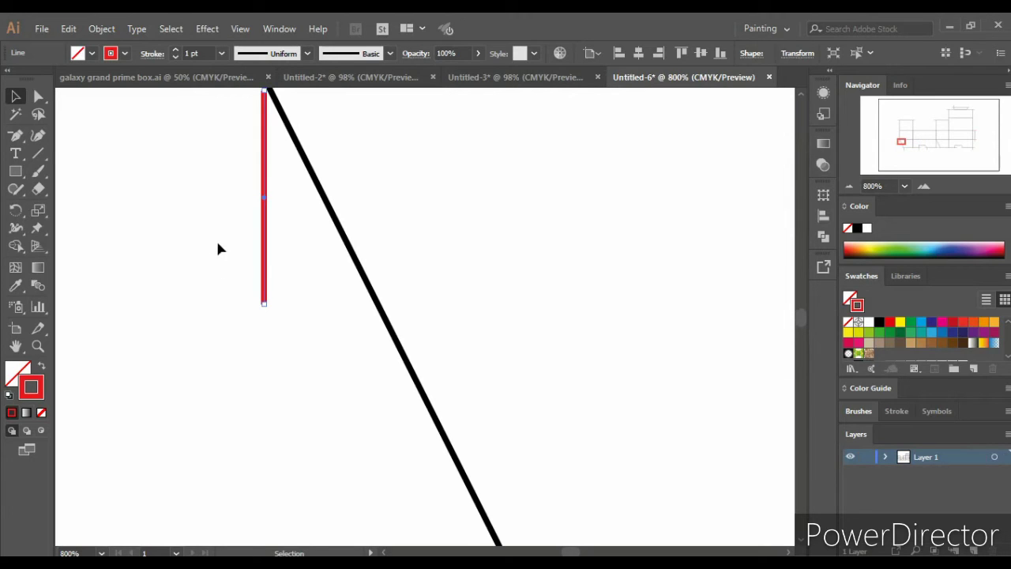
click(219, 249)
scroll(217, 257, up, 2)
drag(264, 310, 265, 304)
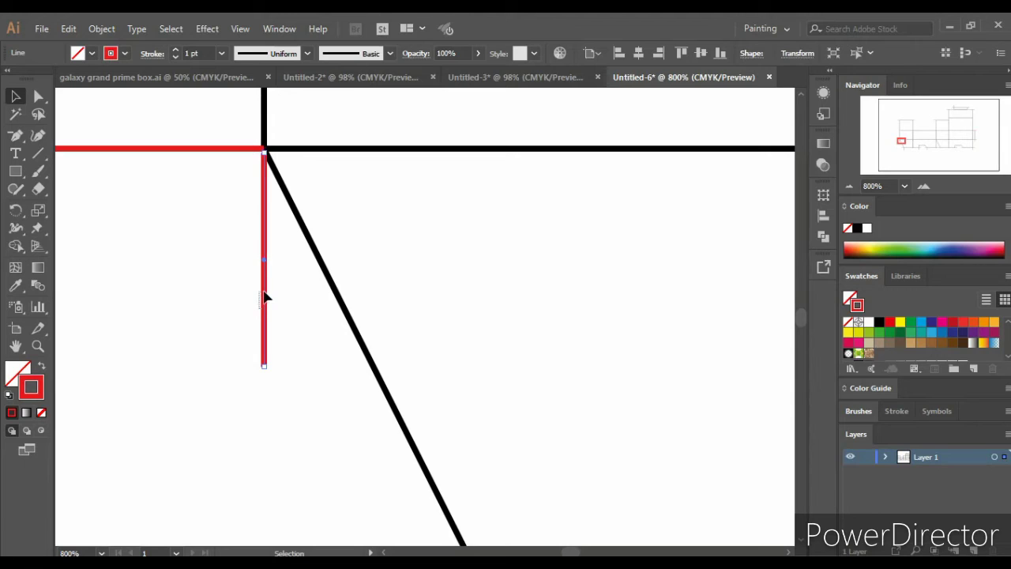
click(244, 316)
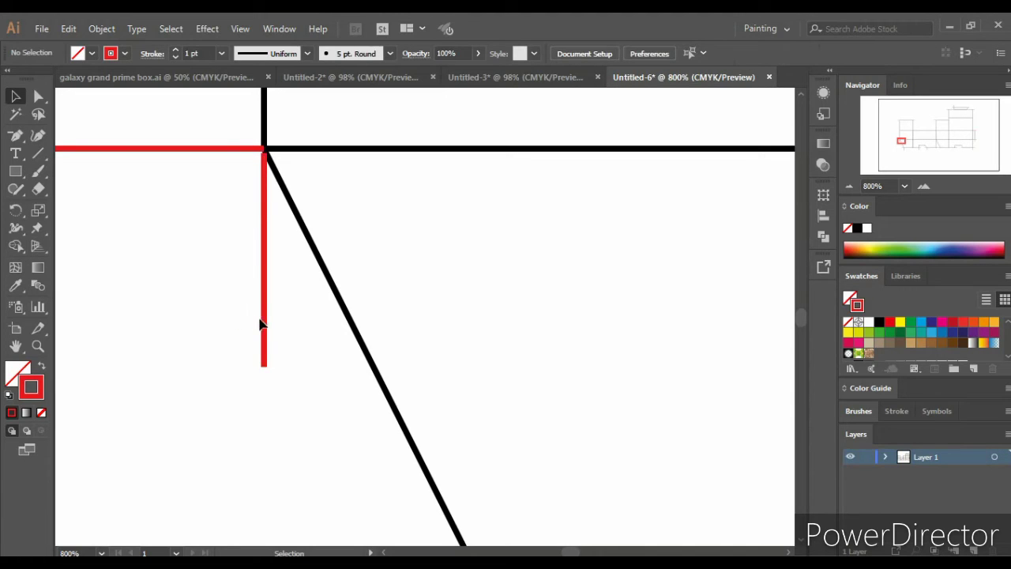
drag(261, 324, 234, 323)
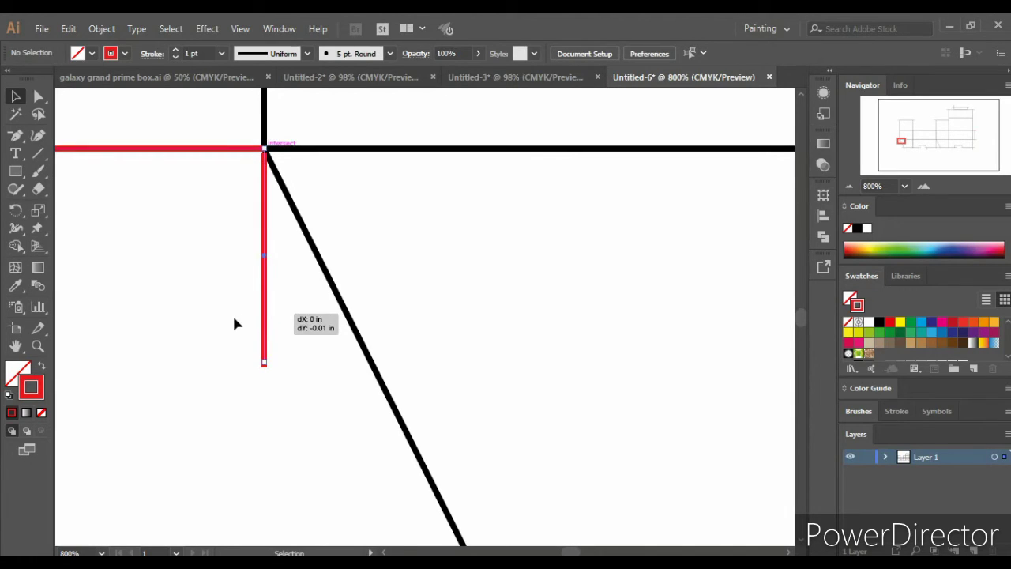
scroll(234, 319, down, 2)
scroll(194, 326, down, 1)
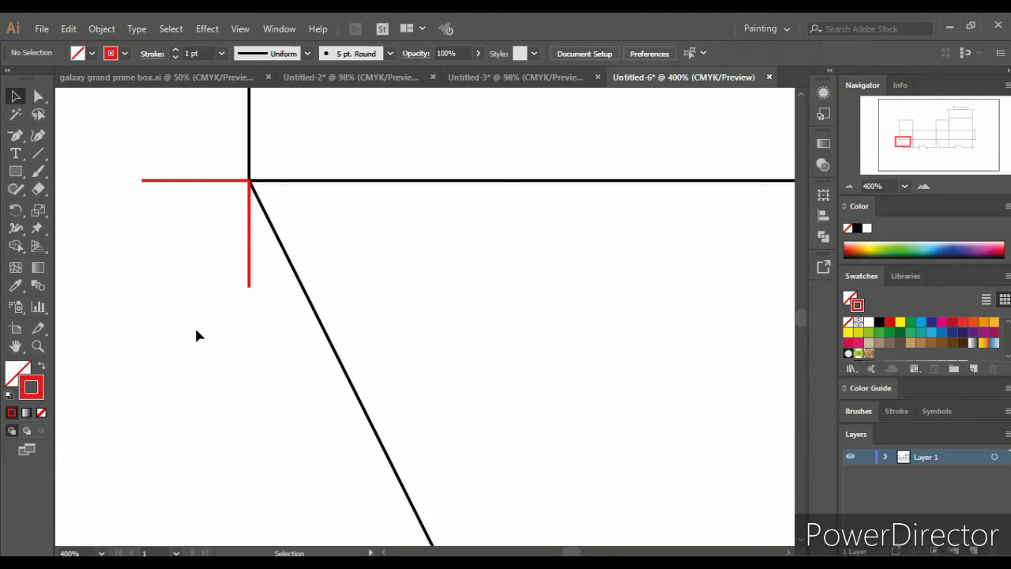
scroll(197, 334, down, 1)
scroll(197, 335, down, 1)
scroll(198, 335, down, 1)
scroll(197, 334, down, 1)
scroll(198, 335, up, 2)
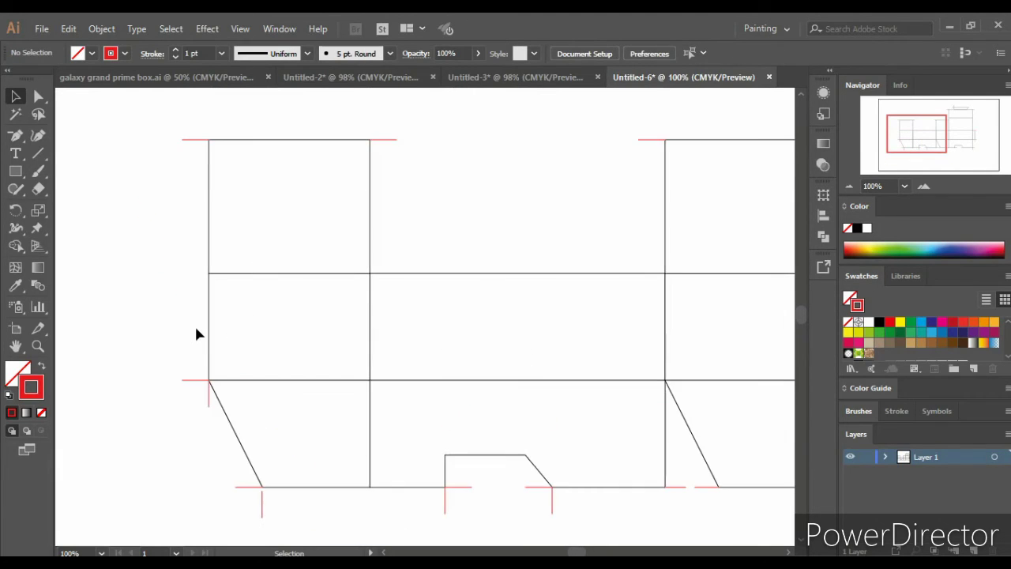
scroll(198, 335, down, 1)
Copy a short vertical trim mark up to the top-left panel corner.
mouse_move(208, 384)
mouse_down()
mouse_move(212, 117)
mouse_move(220, 142)
mouse_up()
scroll(221, 145, up, 1)
scroll(221, 145, up, 2)
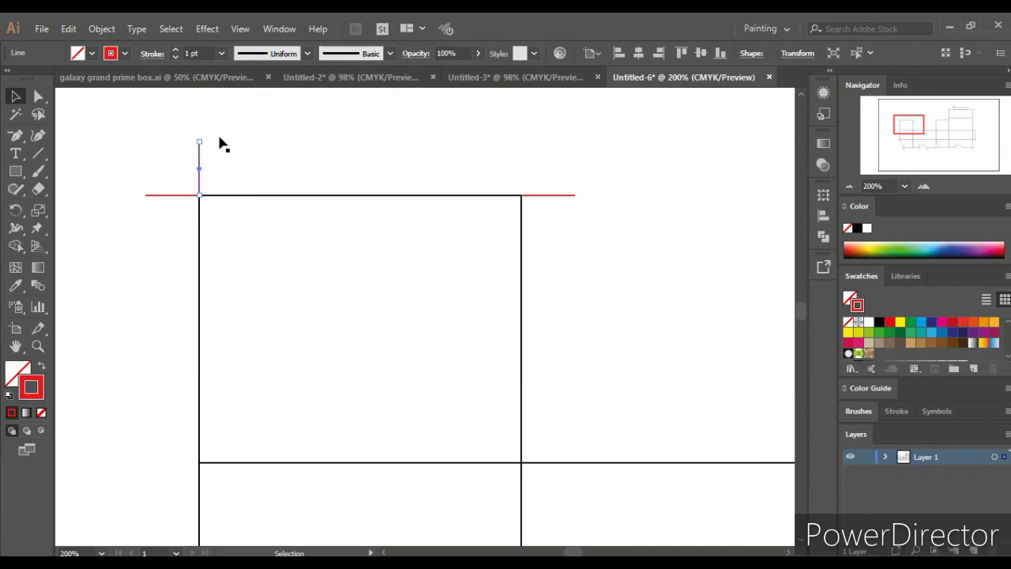
click(239, 163)
scroll(239, 163, right, 1)
scroll(239, 163, right, 1)
scroll(240, 163, right, 2)
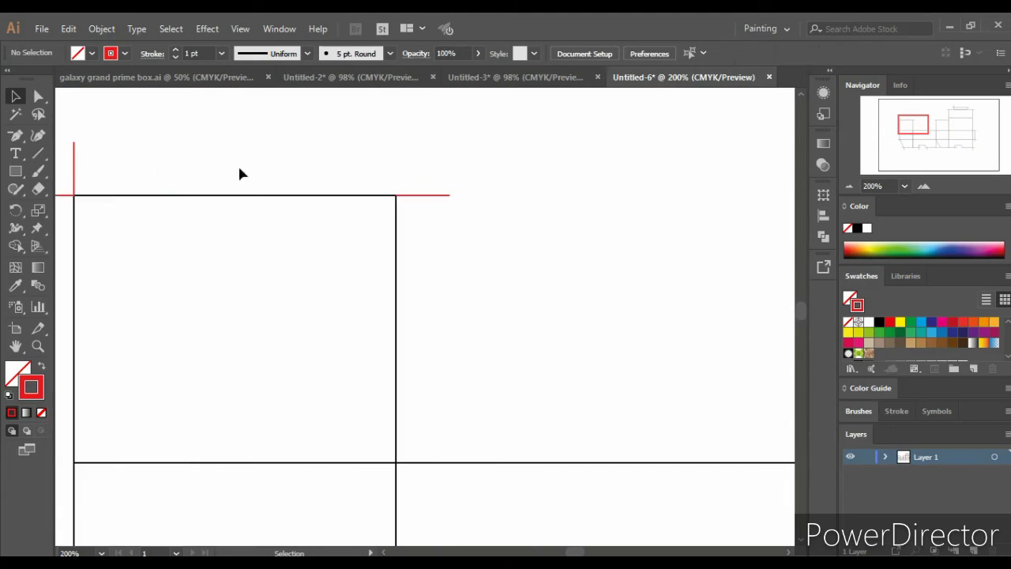
Move a vertical trim mark to the next top corner and snap it onto the corner intersection.
drag(76, 171, 396, 190)
key(ctrl+plus)
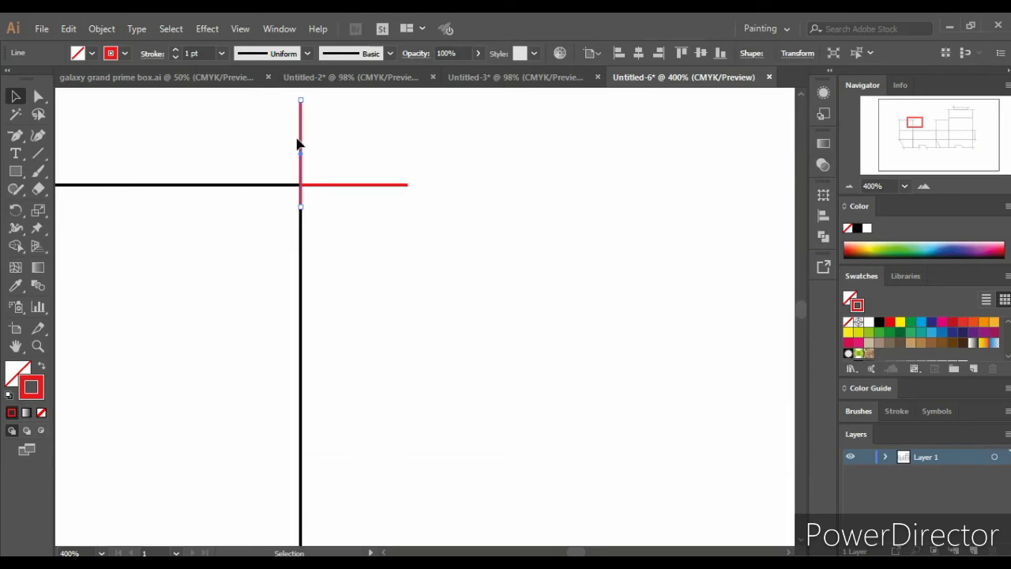
drag(299, 144, 302, 110)
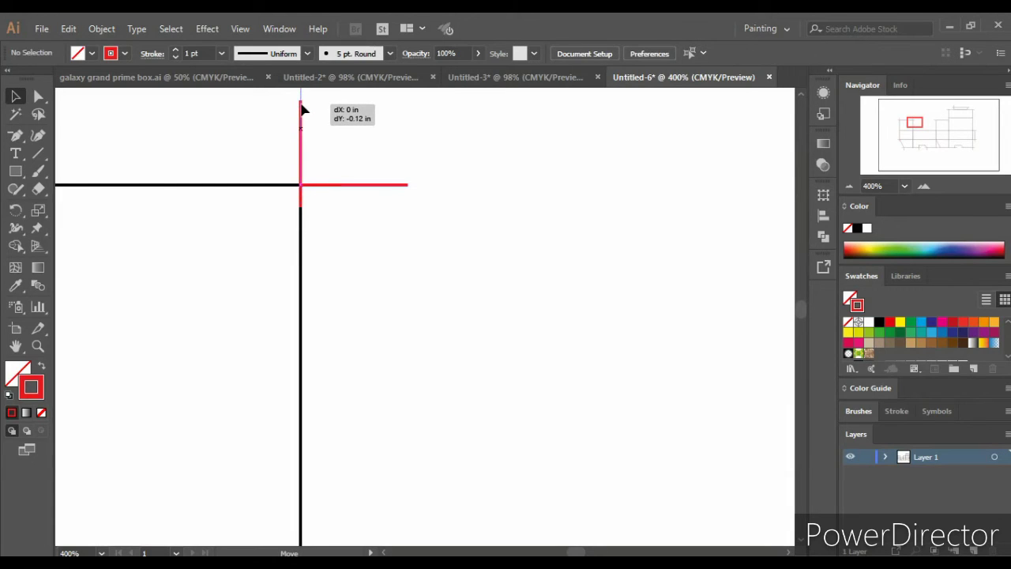
drag(319, 158, 322, 158)
click(347, 174)
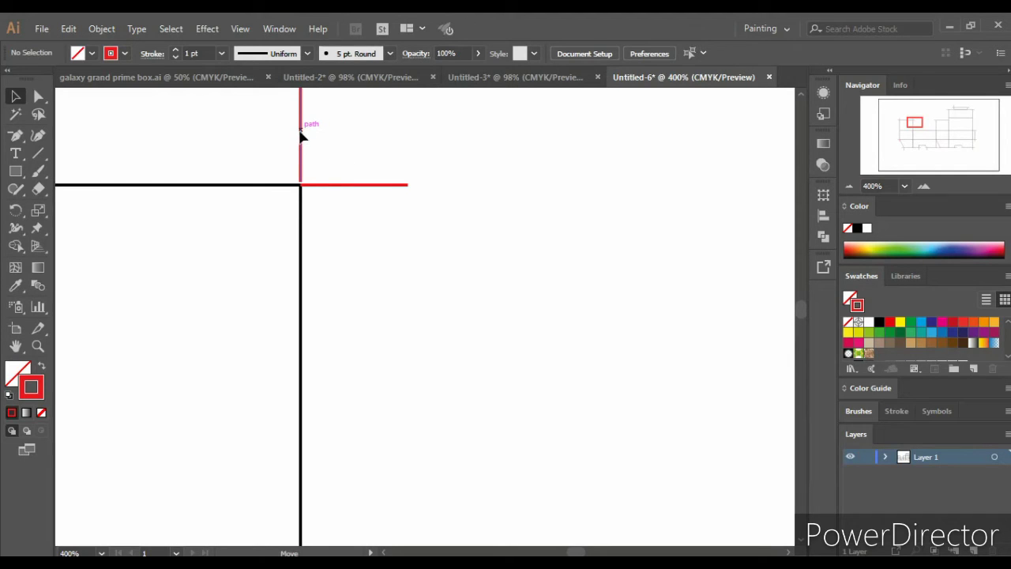
drag(300, 137, 302, 143)
drag(359, 185, 367, 215)
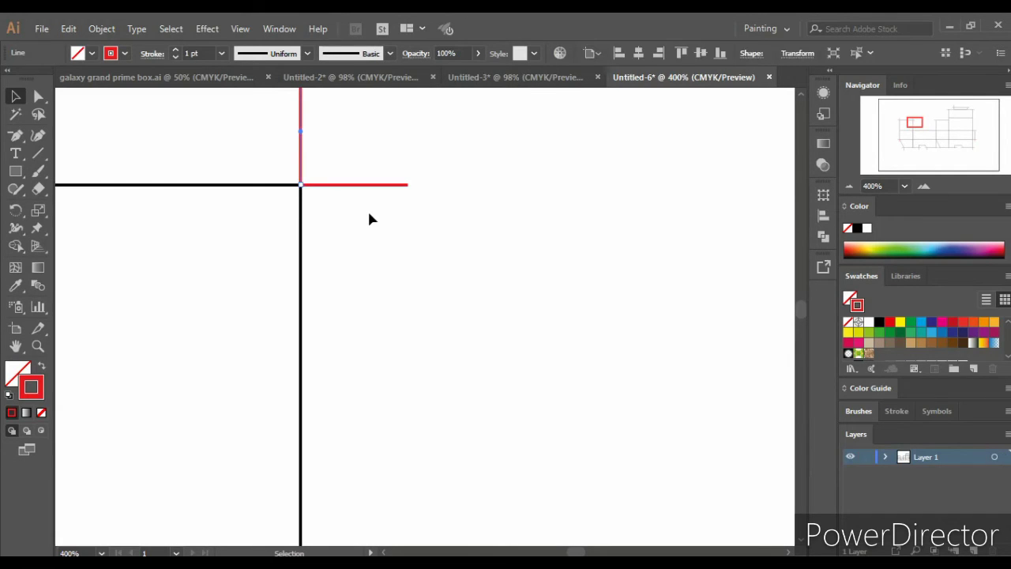
key(ctrl+minus)
key(ctrl+minus)
key(ctrl+minus)
scroll(366, 206, right, 2)
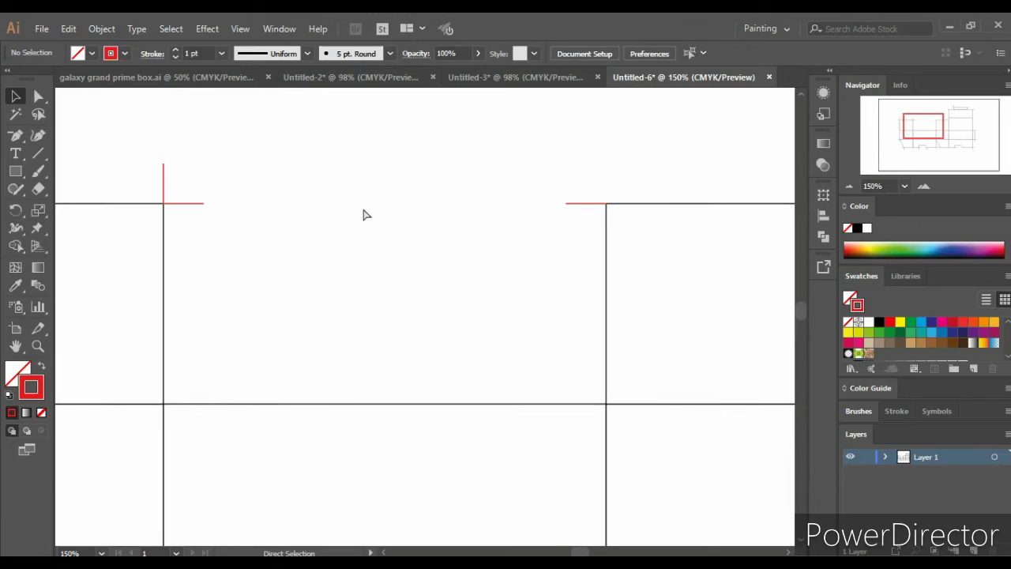
Copy a vertical trim mark to the top-right corner, then move one onto the left panel's corner.
drag(164, 169, 605, 170)
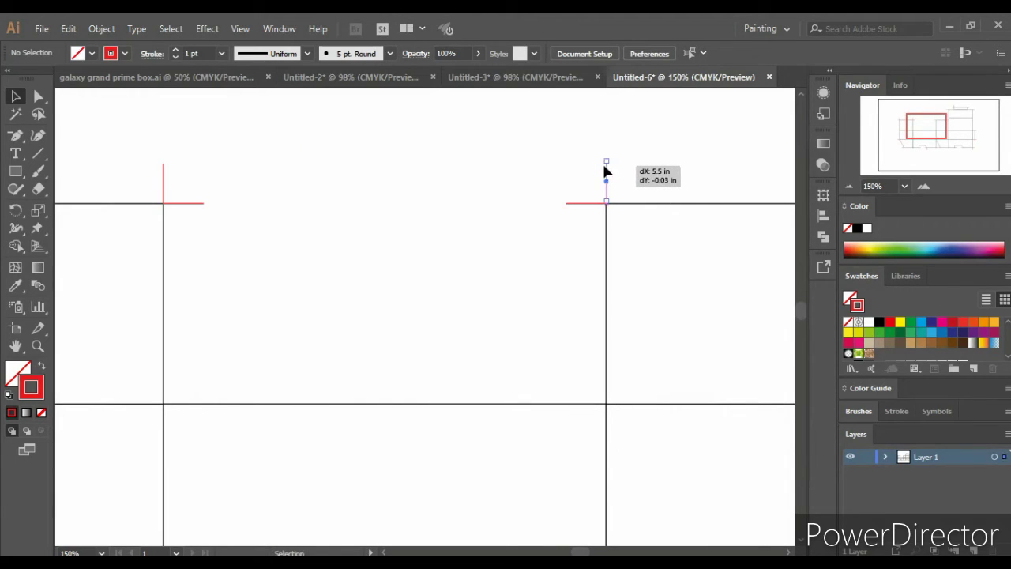
drag(653, 211, 650, 208)
scroll(650, 207, down, 2)
scroll(643, 208, right, 2)
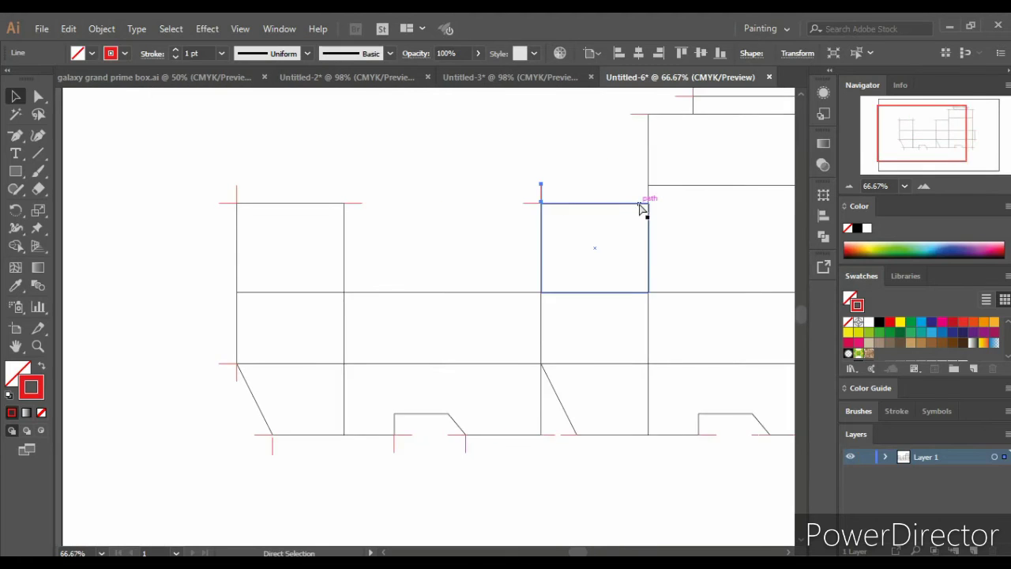
scroll(637, 209, right, 1)
scroll(636, 209, up, 2)
scroll(474, 242, up, 1)
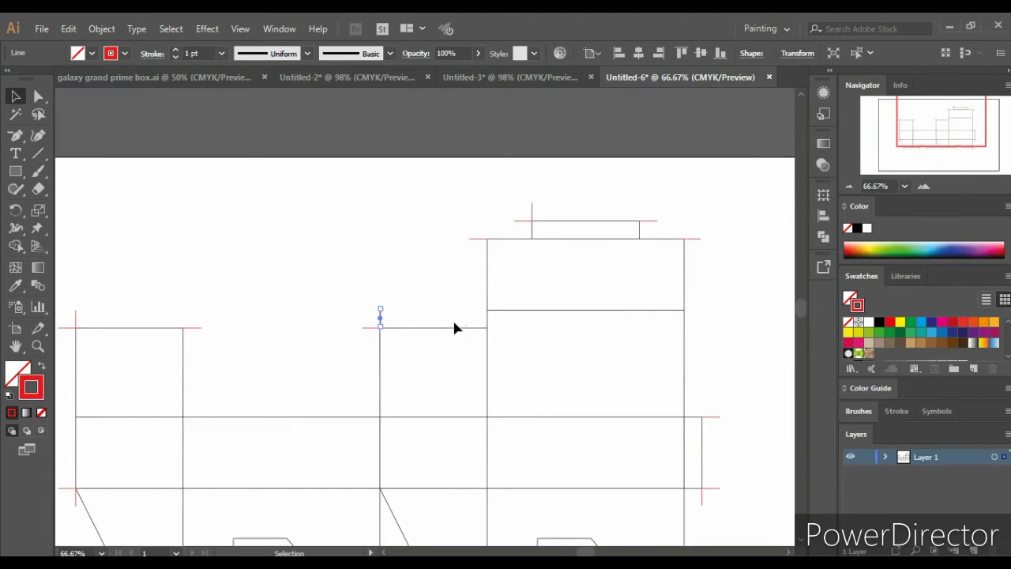
scroll(451, 317, up, 2)
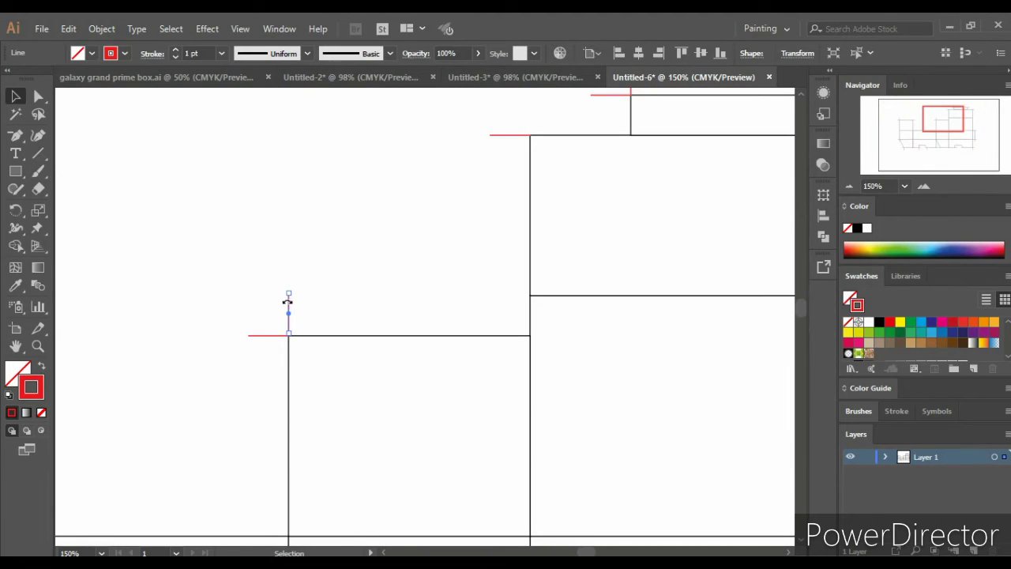
scroll(312, 295, down, 1)
scroll(312, 295, left, 2)
scroll(313, 296, left, 2)
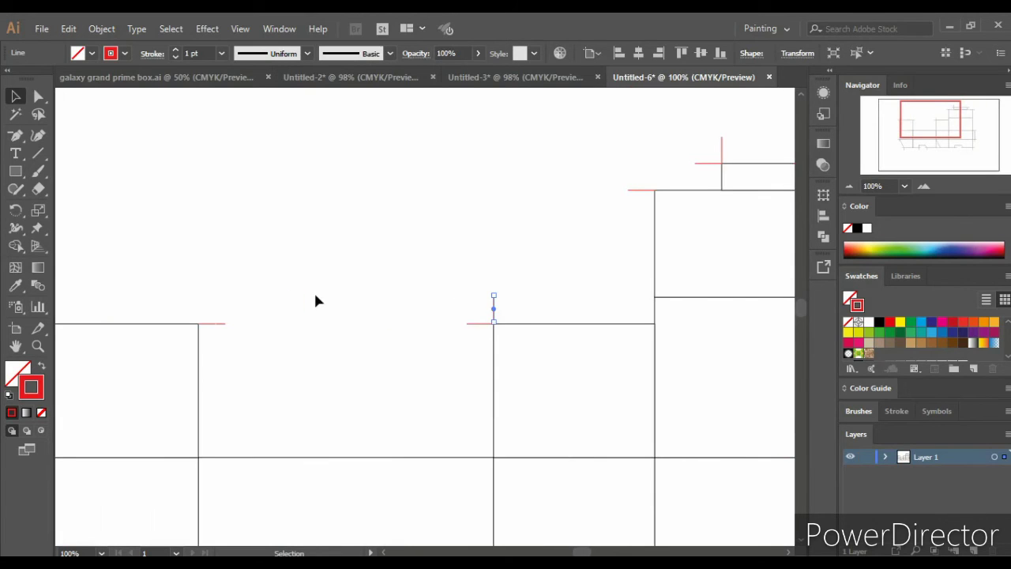
mouse_move(495, 310)
mouse_down()
mouse_move(492, 300)
mouse_move(355, 300)
mouse_move(492, 334)
mouse_move(496, 312)
mouse_move(198, 310)
mouse_up()
Snap the trim mark's base onto its corner and copy it 5.5 in right to the next panel corner.
scroll(182, 339, up, 2)
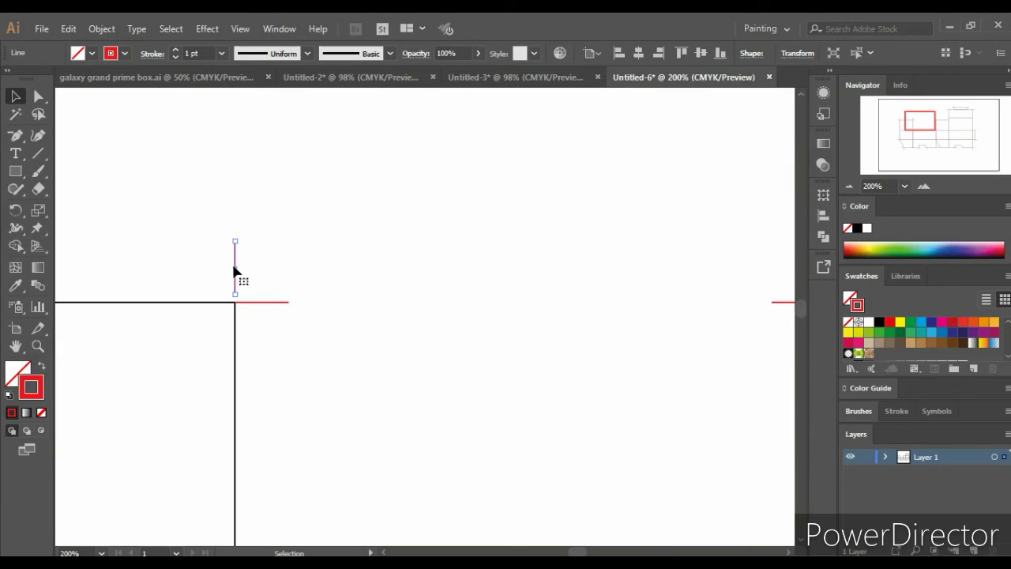
drag(236, 260, 236, 269)
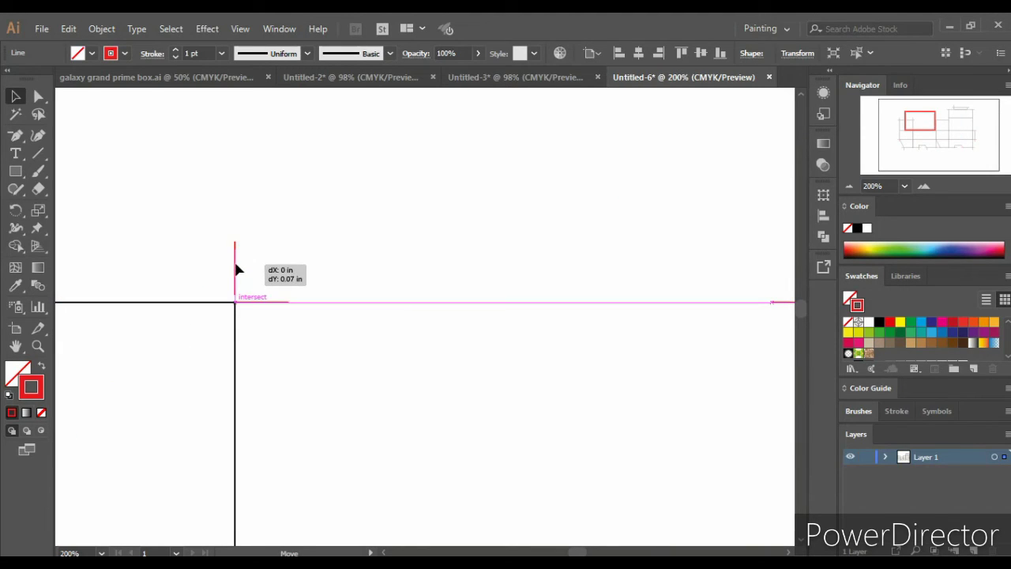
scroll(257, 278, down, 1)
scroll(289, 285, right, 2)
scroll(289, 285, right, 2)
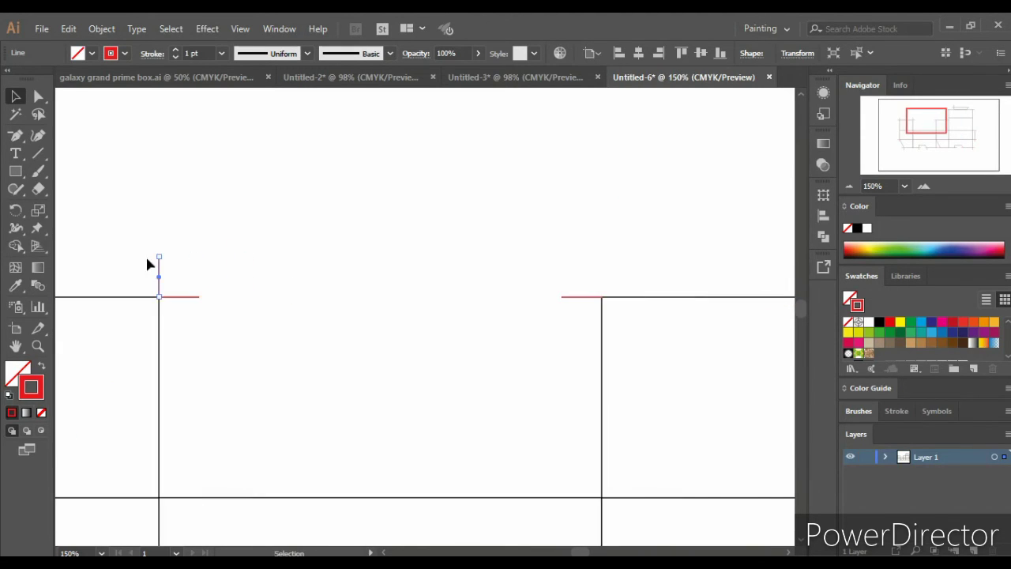
drag(169, 271, 604, 274)
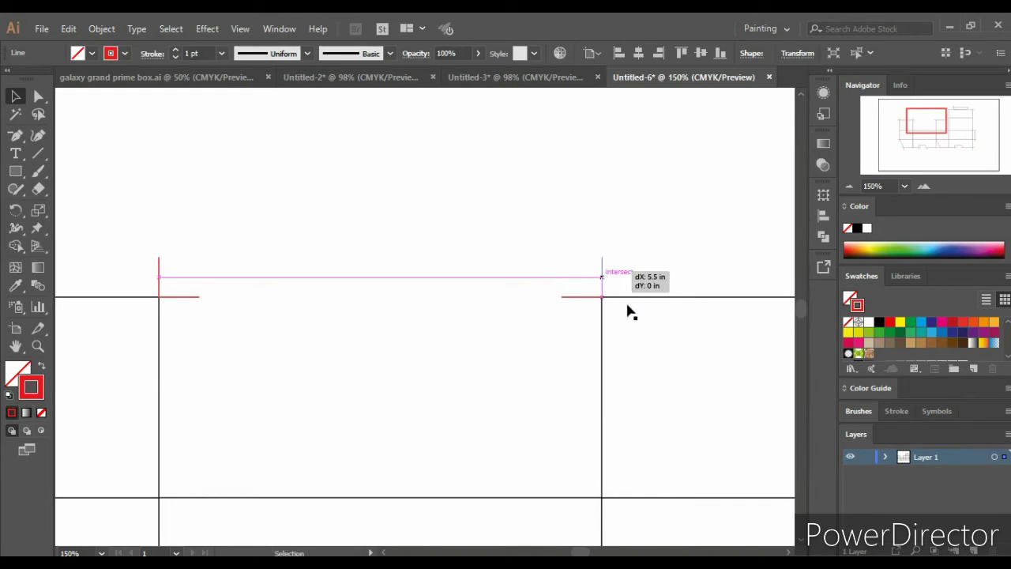
drag(628, 307, 628, 308)
Add vertical trim marks at the tall panel's corner and the adjacent lower panel's corner.
scroll(628, 310, up, 3)
scroll(625, 310, right, 2)
scroll(624, 310, right, 2)
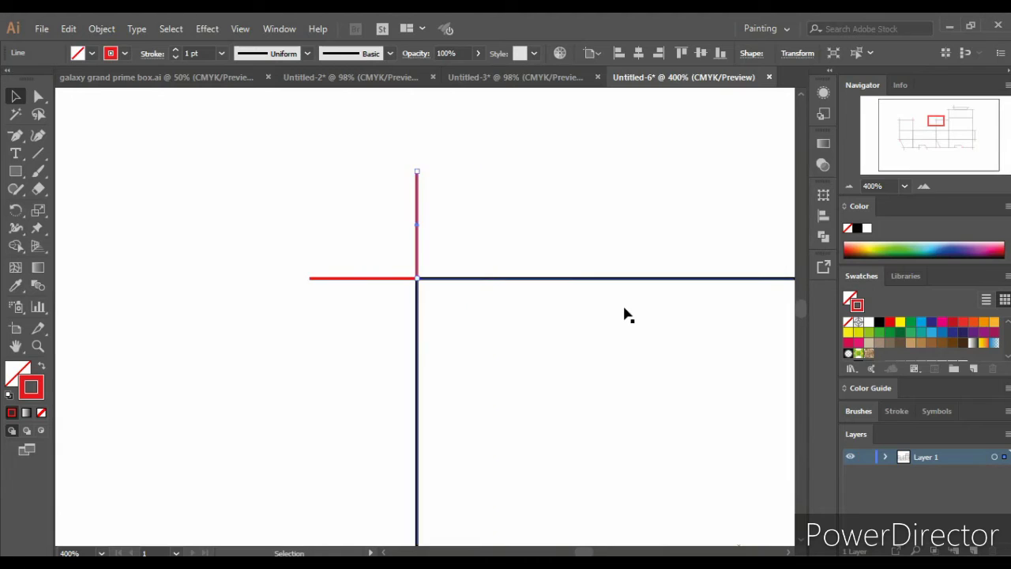
scroll(624, 314, down, 3)
scroll(623, 314, right, 1)
scroll(620, 313, down, 2)
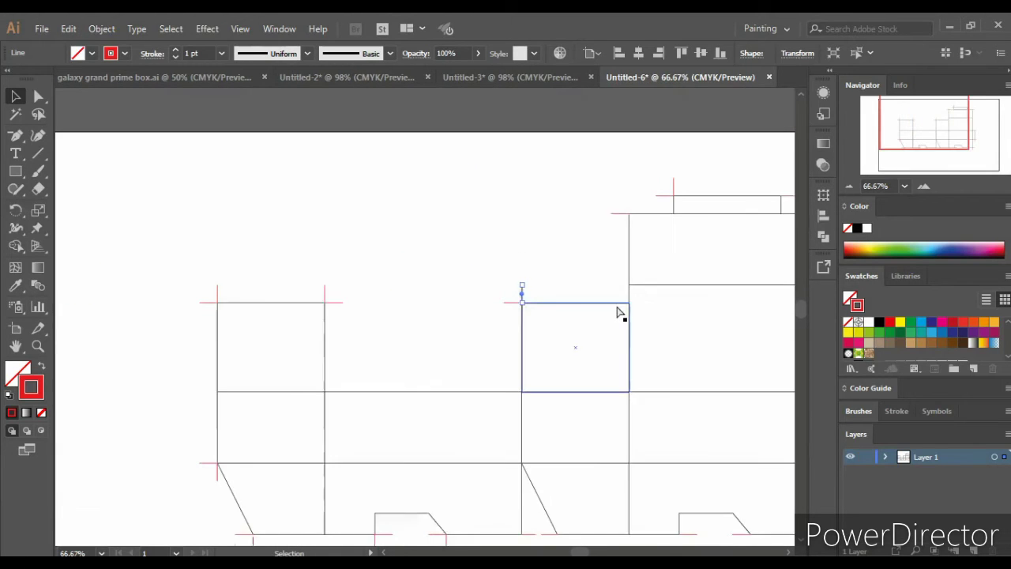
scroll(617, 312, right, 2)
scroll(546, 303, right, 4)
scroll(546, 305, right, 3)
scroll(545, 305, right, 2)
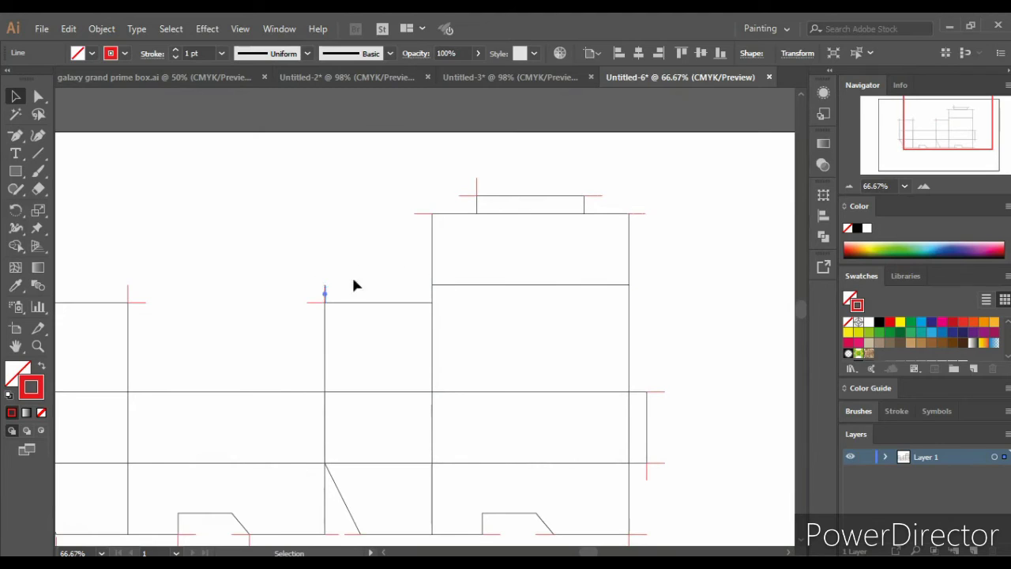
drag(325, 293, 431, 205)
scroll(458, 242, up, 1)
scroll(452, 245, up, 1)
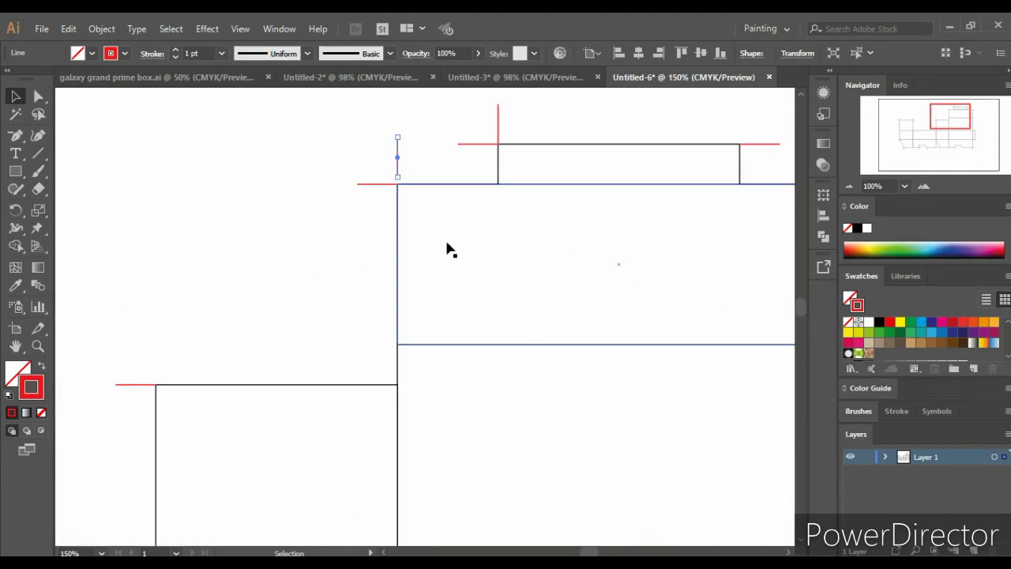
mouse_move(397, 177)
mouse_down()
mouse_move(156, 384)
mouse_move(396, 169)
mouse_up()
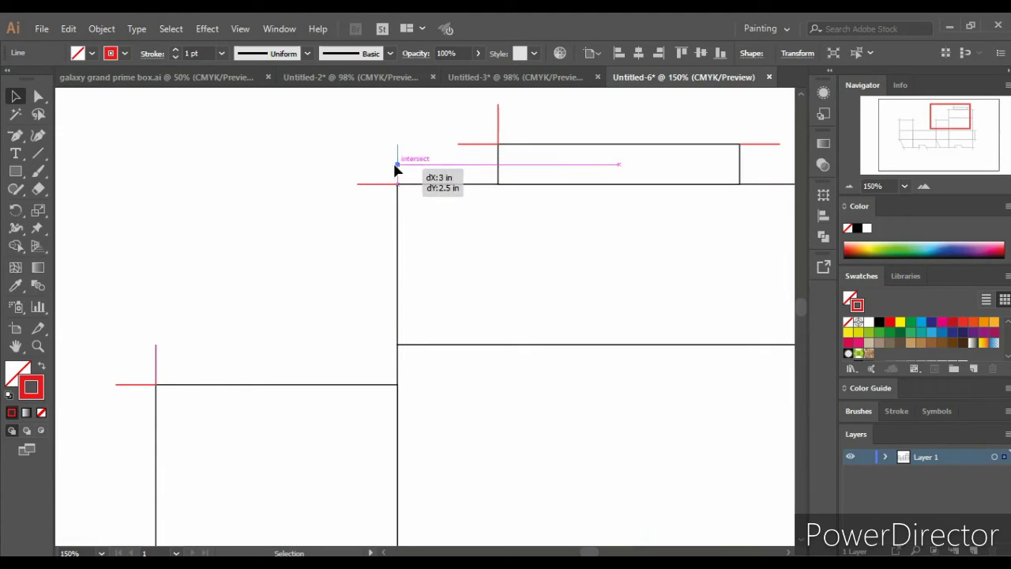
Copy a trim mark to the tall panel's right corner and align it precisely on the corner.
click(450, 208)
scroll(451, 214, down, 1)
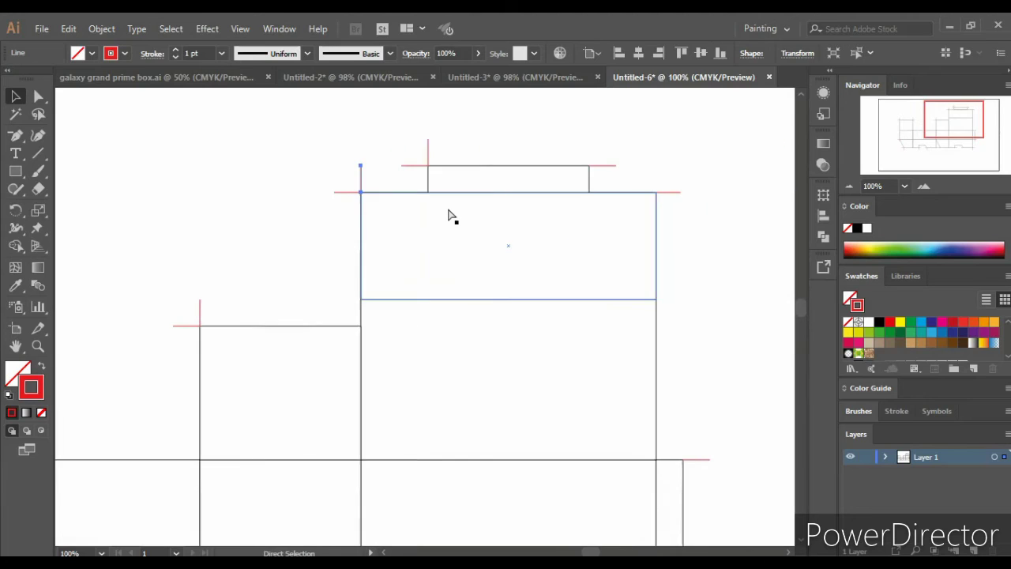
scroll(447, 214, right, 1)
scroll(447, 214, right, 1)
click(214, 167)
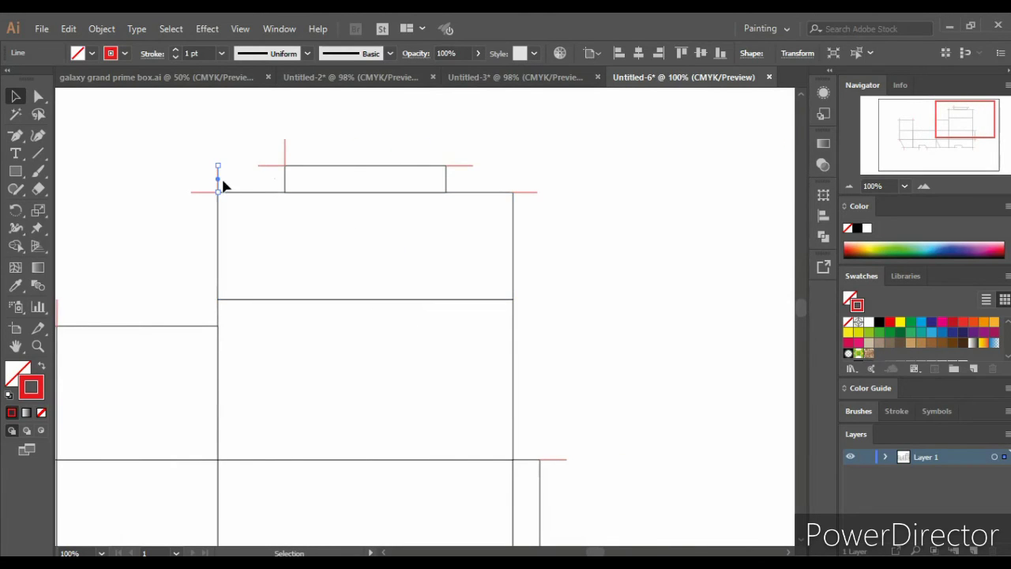
drag(221, 183, 514, 176)
scroll(548, 201, up, 2)
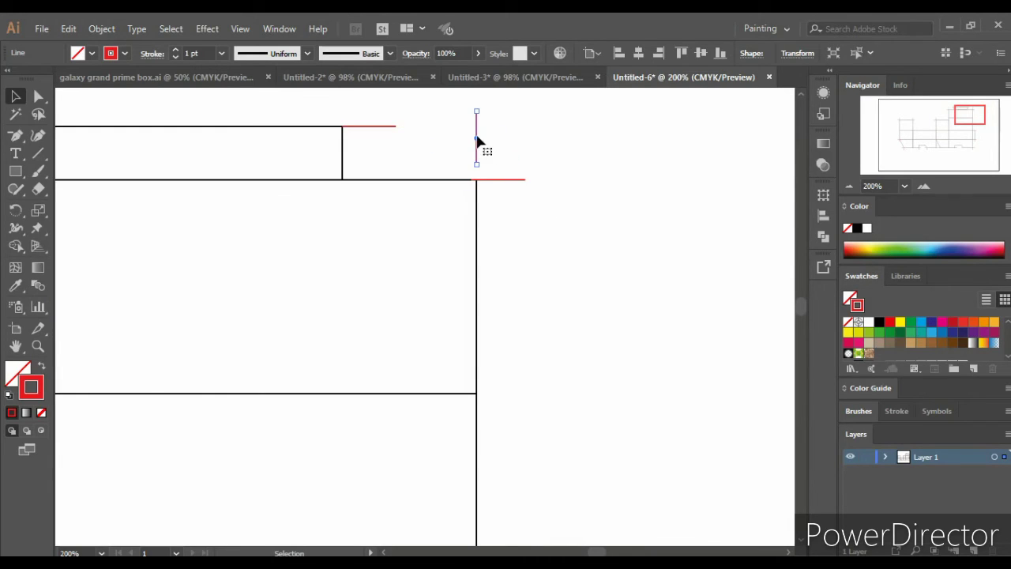
drag(477, 139, 476, 148)
scroll(484, 202, up, 1)
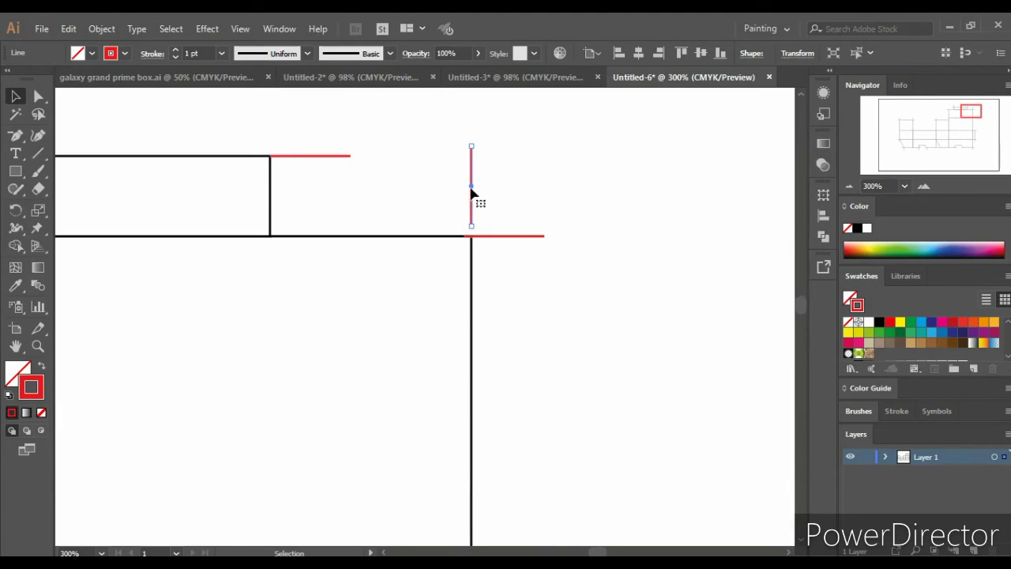
drag(490, 245, 498, 243)
mouse_move(474, 180)
mouse_down()
mouse_move(473, 192)
mouse_move(271, 111)
mouse_up()
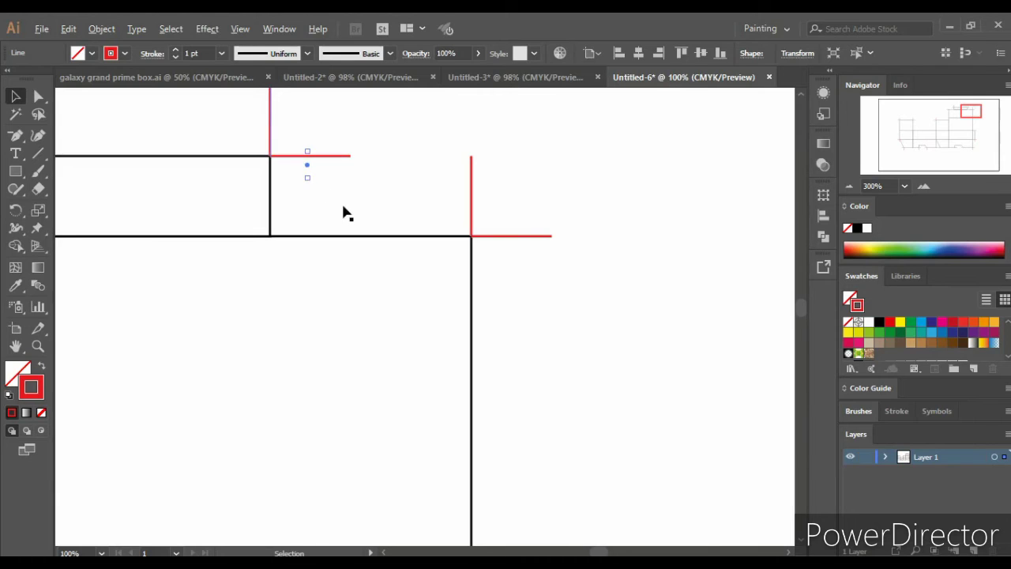
Zoom out to review the finished top-edge trim marks and clear the selection.
key(ctrl+1)
scroll(346, 207, down, 1)
scroll(346, 207, left, 3)
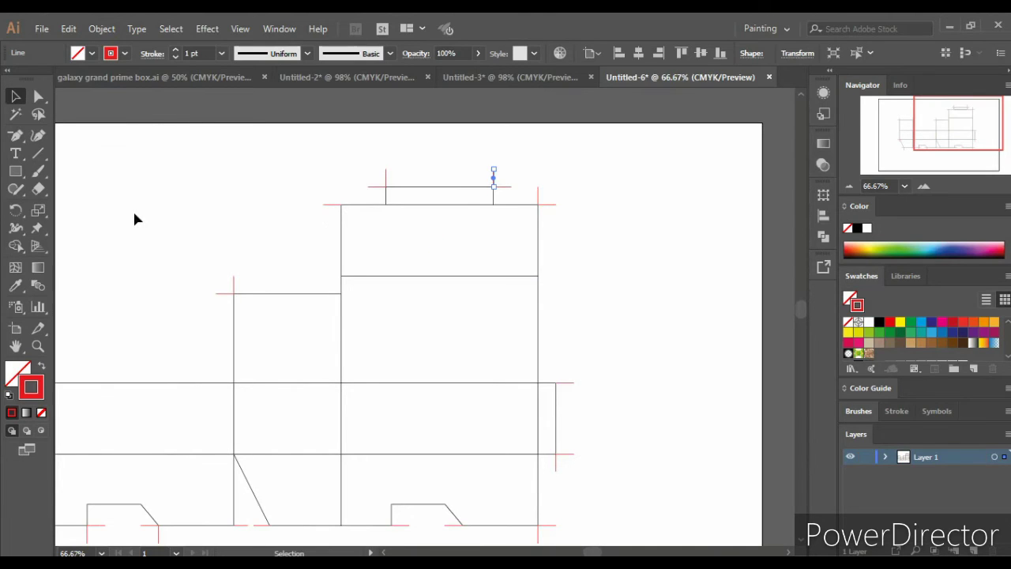
click(280, 219)
scroll(244, 223, left, 2)
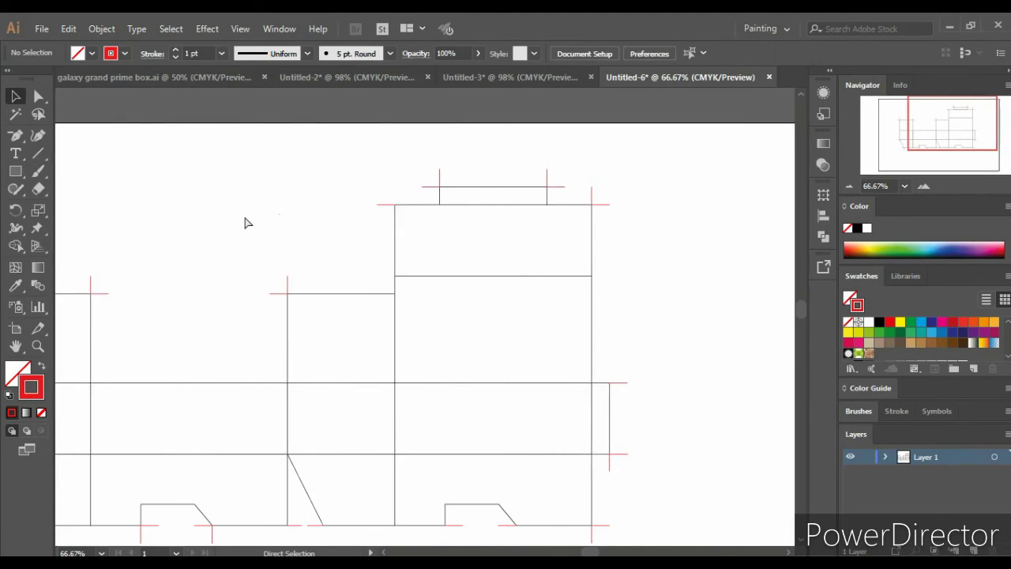
scroll(245, 214, left, 2)
key(backslash)
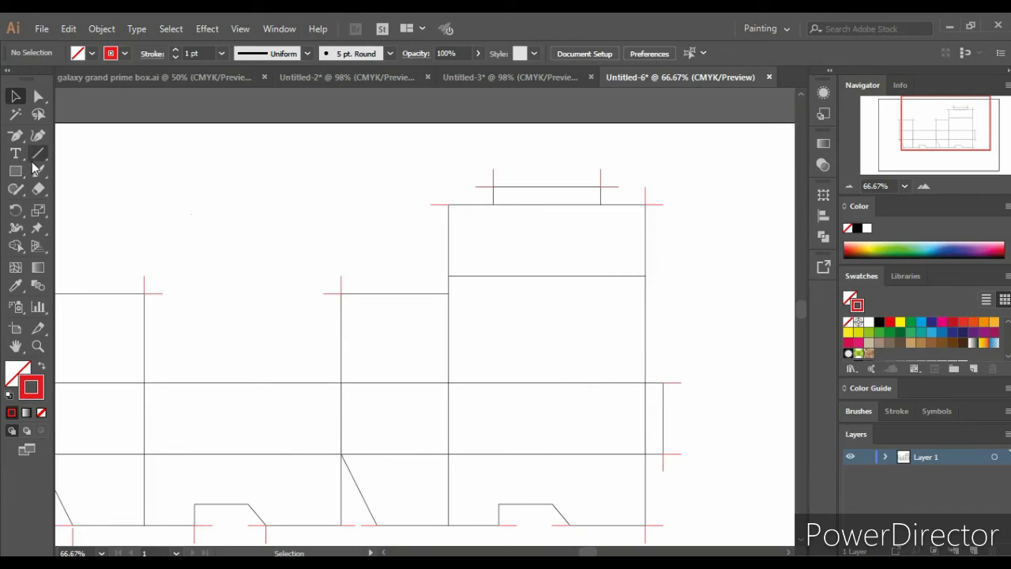
Draw an exact 3 in horizontal line at 180° and move it down into the left panel.
drag(243, 202, 243, 183)
click(243, 183)
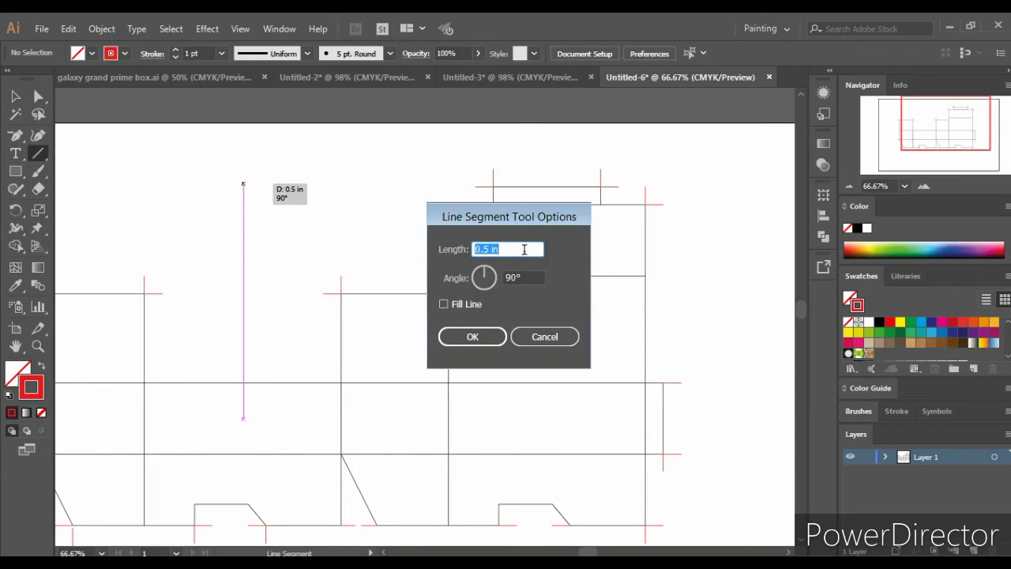
text(3)
key(Tab)
text(180)
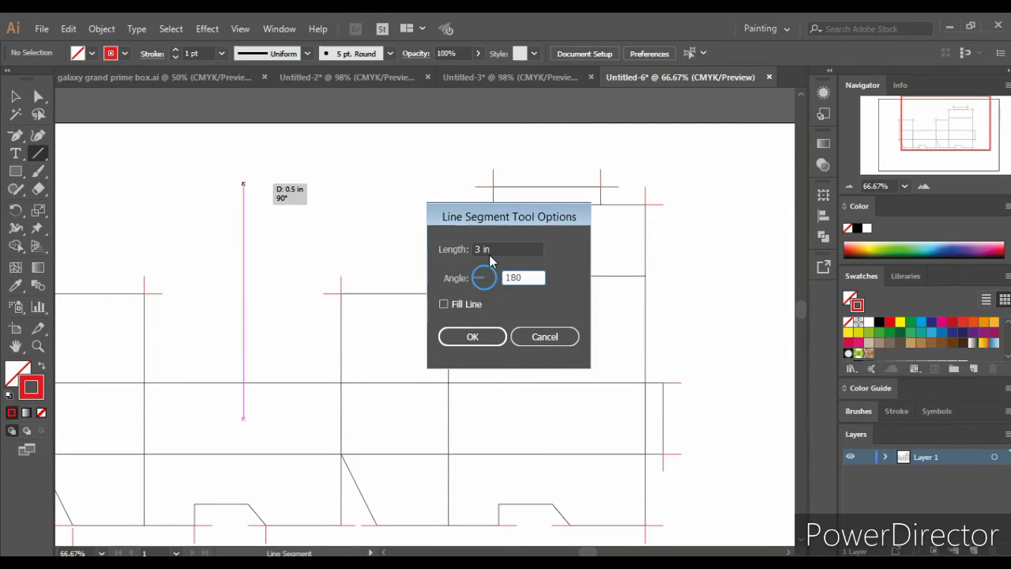
click(472, 337)
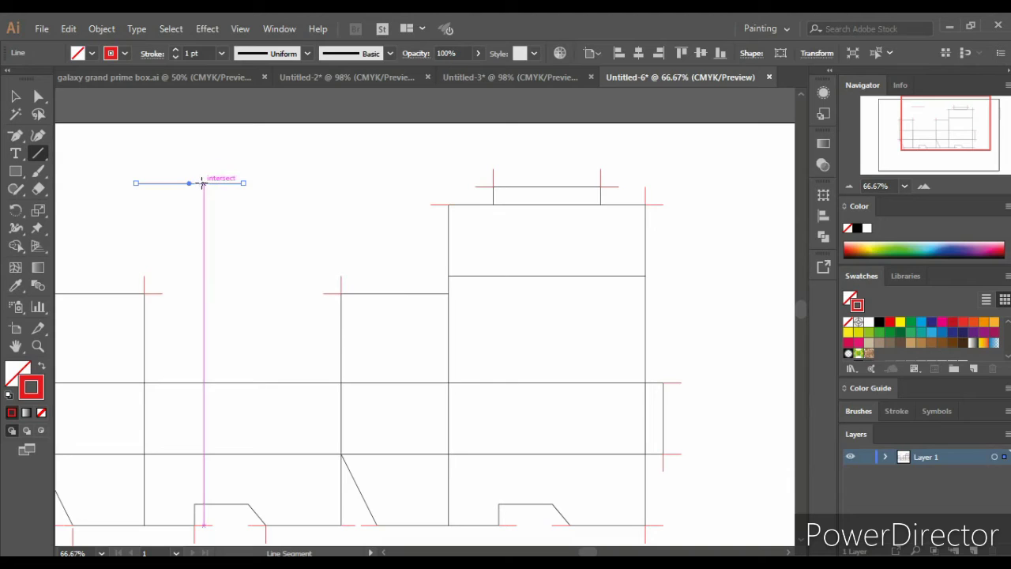
mouse_move(201, 183)
mouse_down()
mouse_move(234, 376)
mouse_move(233, 306)
mouse_up()
Give the line a dashed 3 pt stroke and lay it along the panel's fold.
click(153, 53)
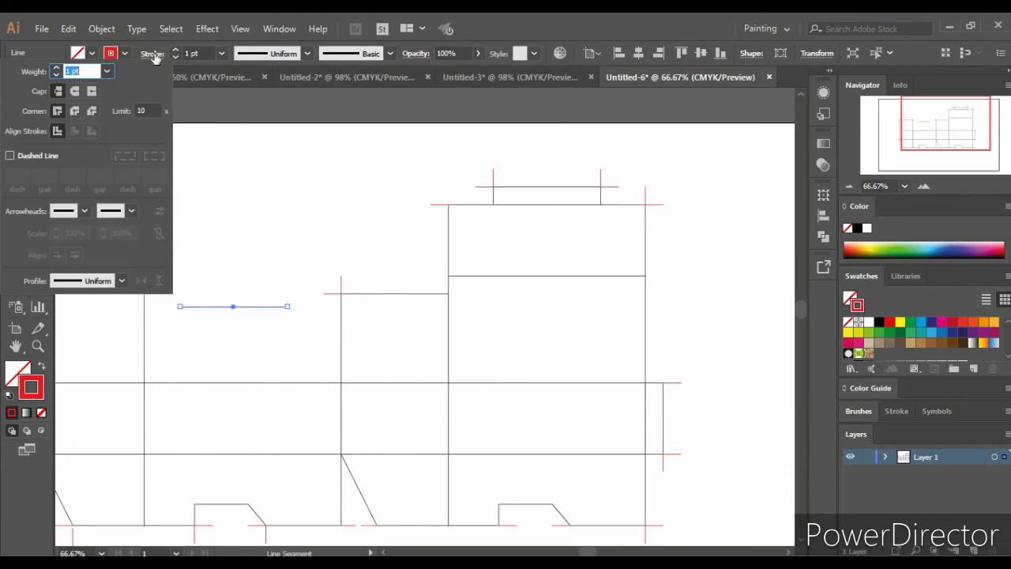
click(10, 156)
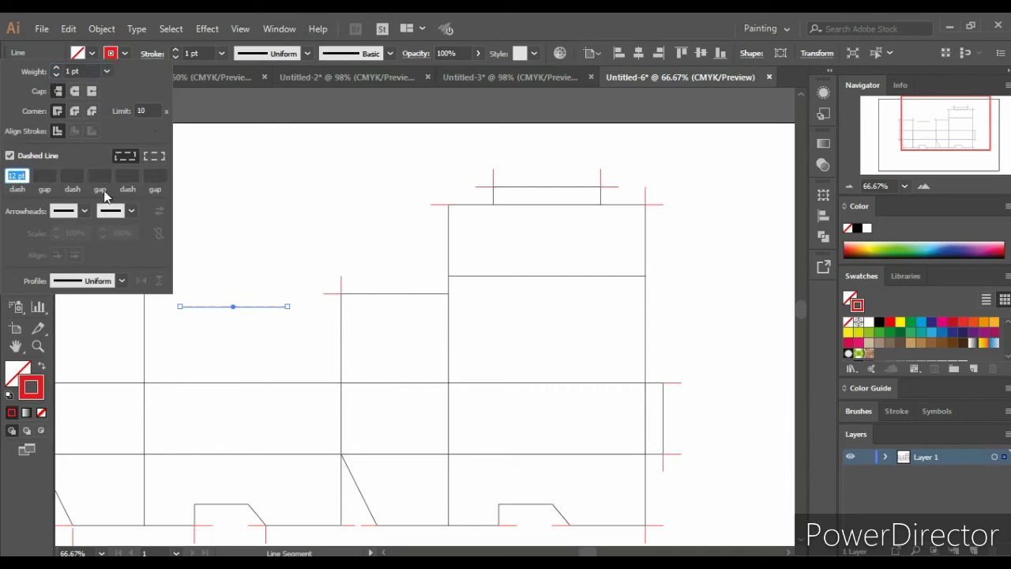
click(222, 53)
click(243, 160)
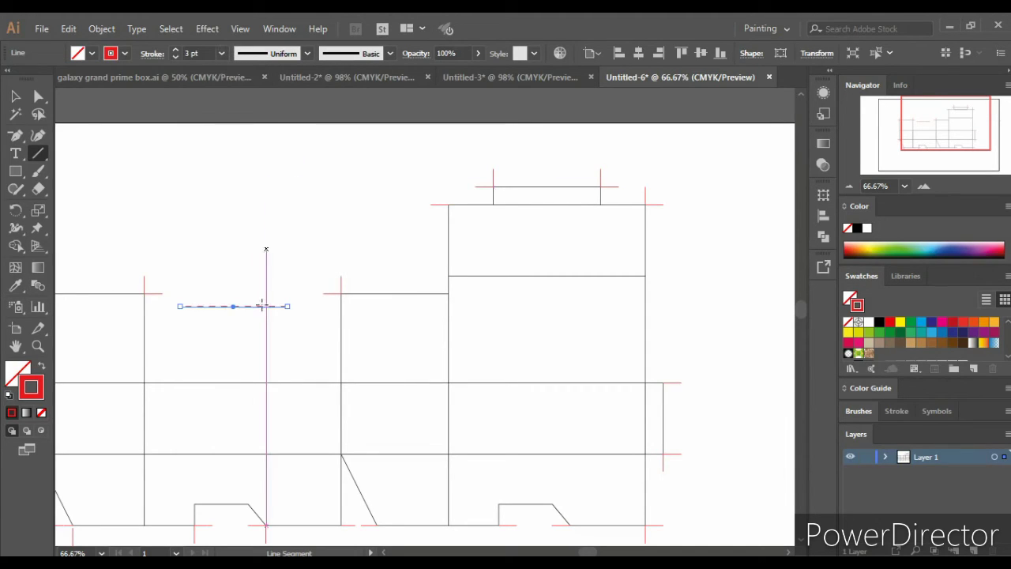
drag(234, 309, 232, 383)
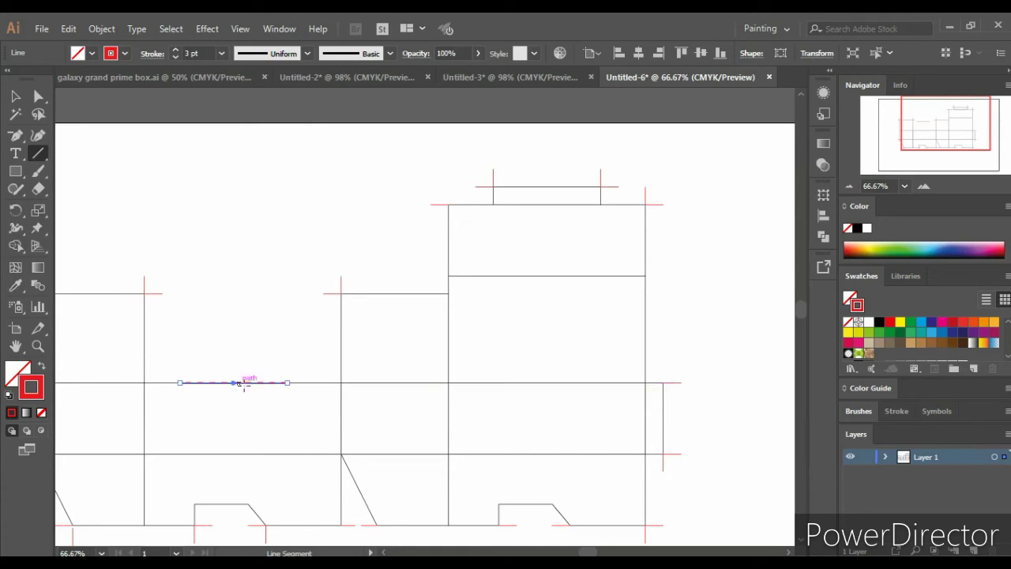
Center the dashed fold line on the horizontal crease and zoom out to view the dieline.
scroll(248, 435, down, 1)
scroll(244, 485, down, 1)
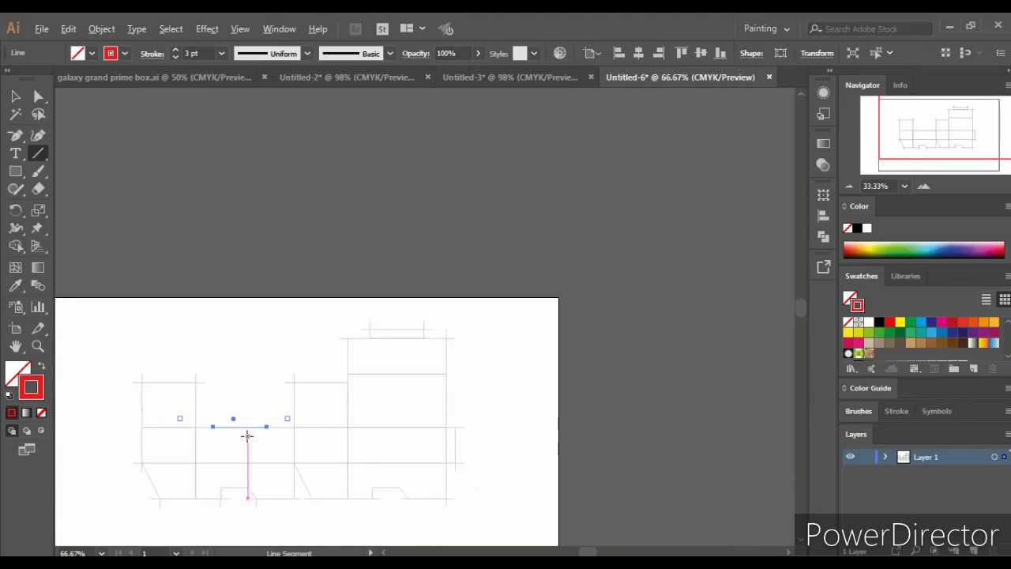
scroll(244, 485, up, 3)
scroll(233, 463, up, 1)
scroll(231, 484, down, 2)
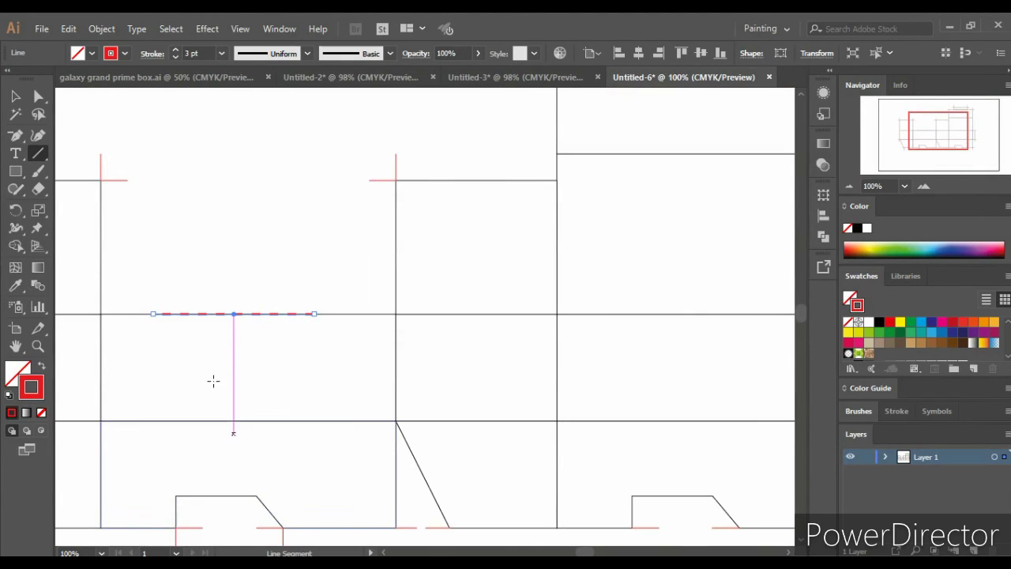
mouse_move(234, 317)
mouse_down()
mouse_move(247, 374)
mouse_move(248, 317)
mouse_up()
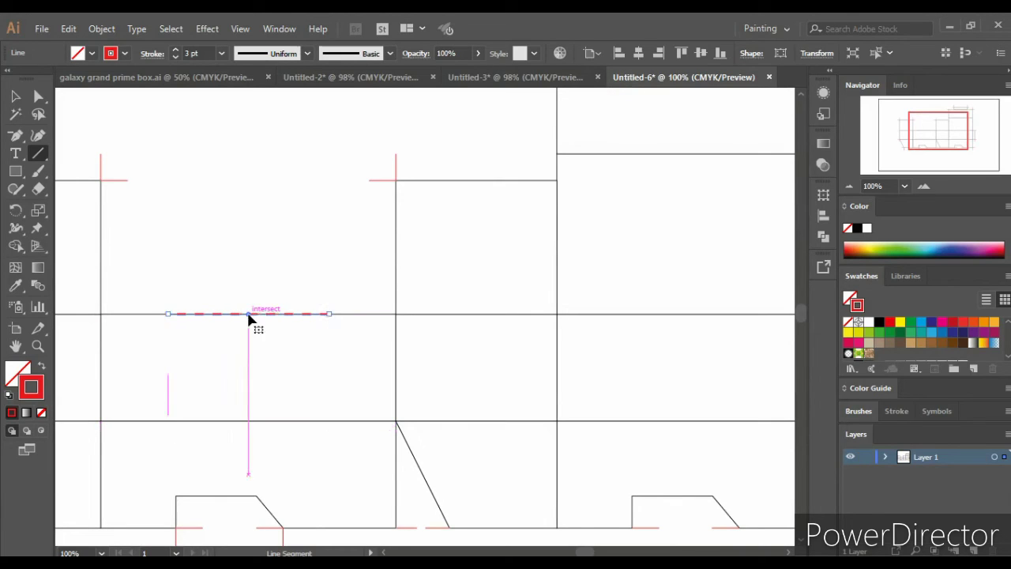
key(ctrl+minus)
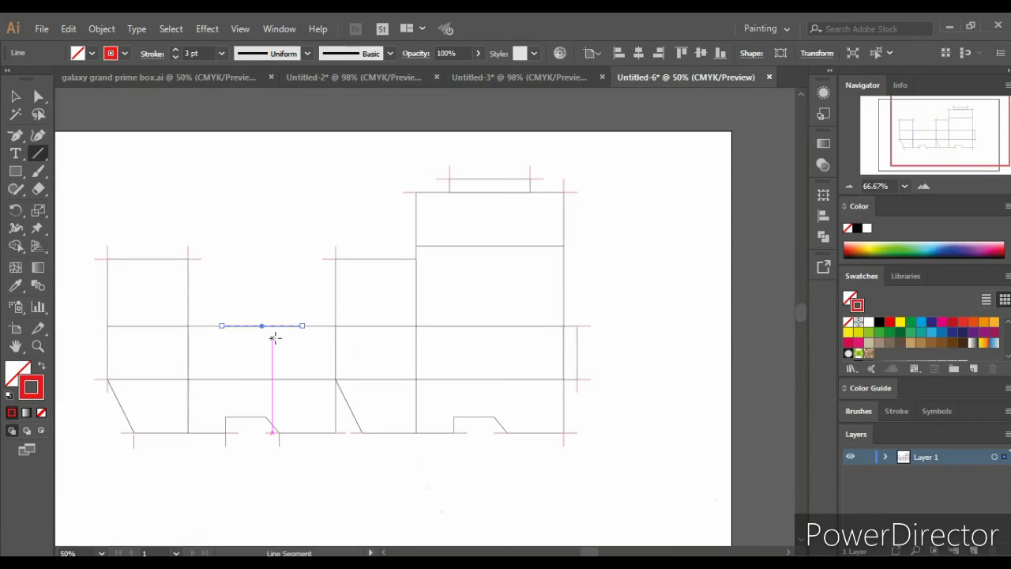
key(ctrl+minus)
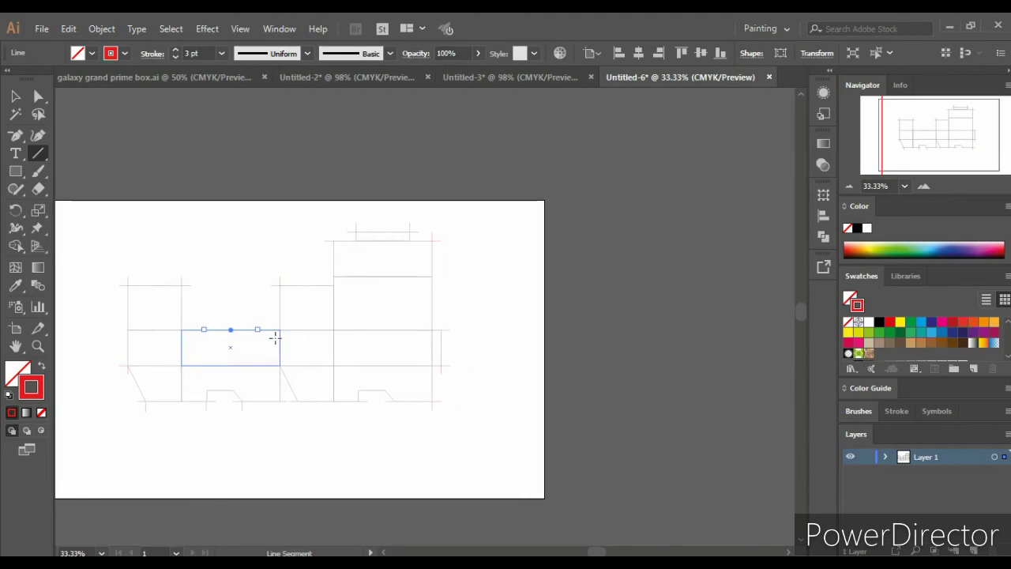
scroll(250, 416, up, 1)
scroll(250, 417, up, 1)
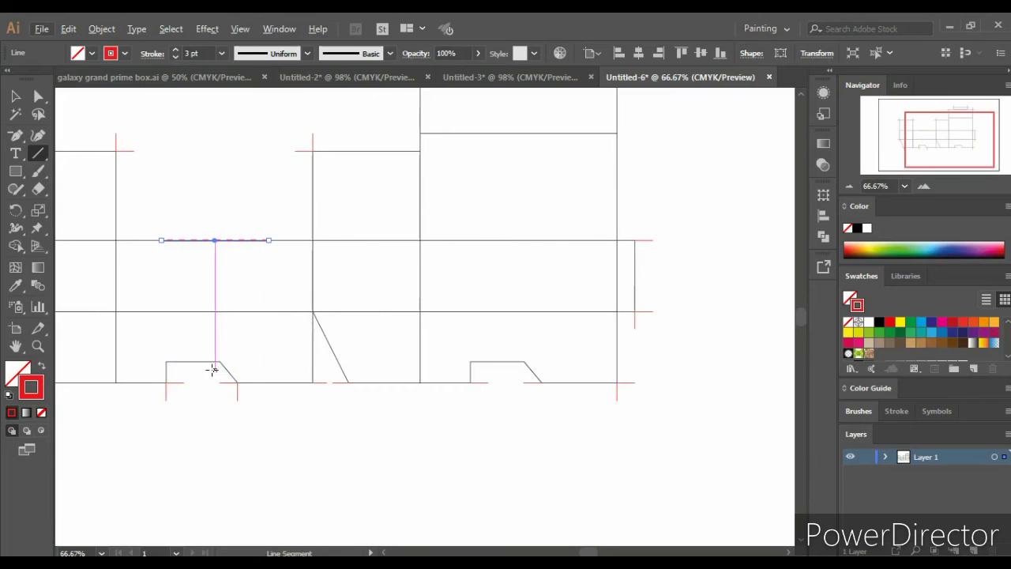
scroll(214, 368, left, 3)
scroll(215, 357, left, 2)
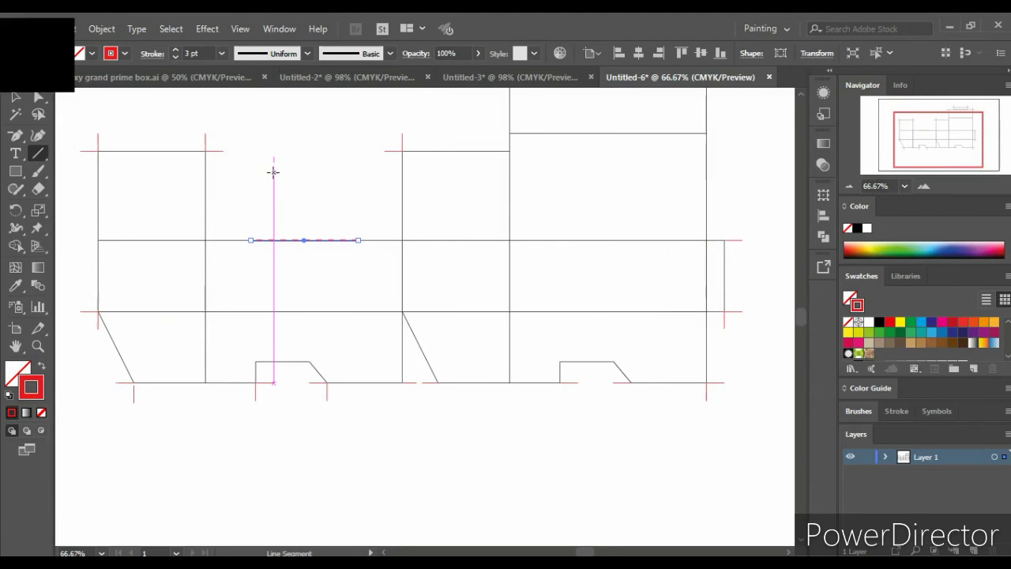
Replace a mistaken horizontal line with a 2 in, 90° vertical line on the lower-left flap's crease.
click(274, 172)
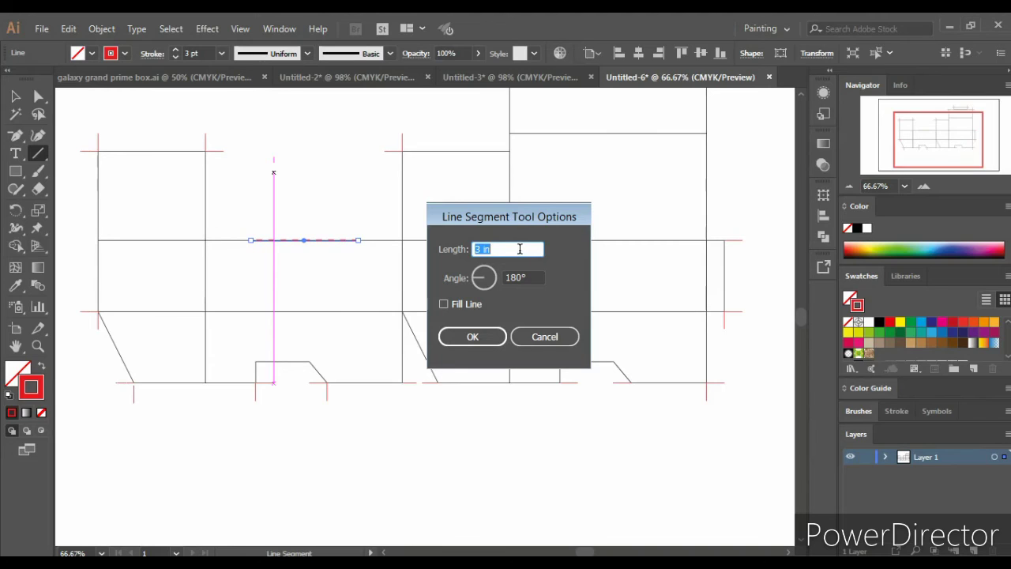
text(2)
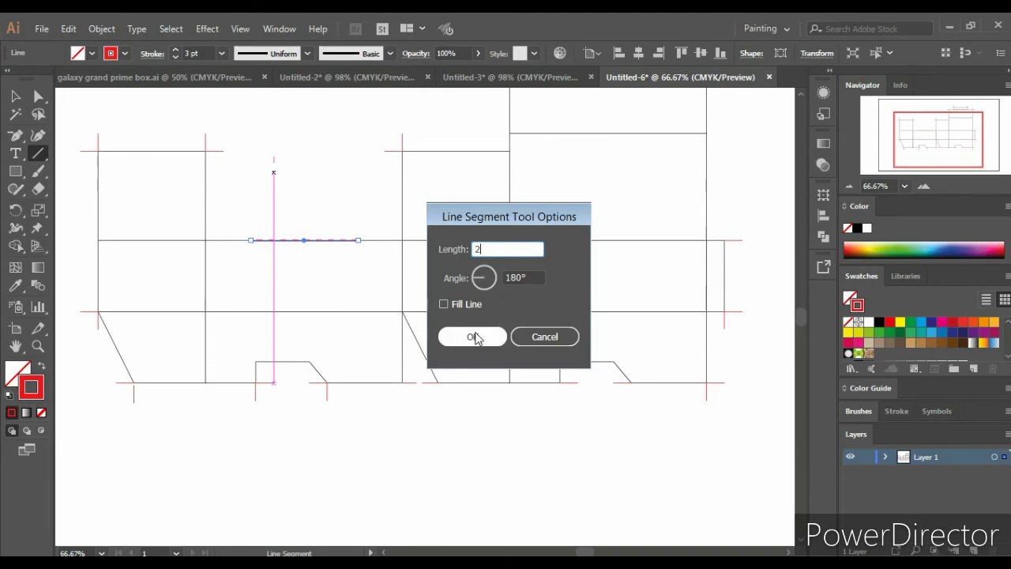
click(473, 337)
key(ctrl+z)
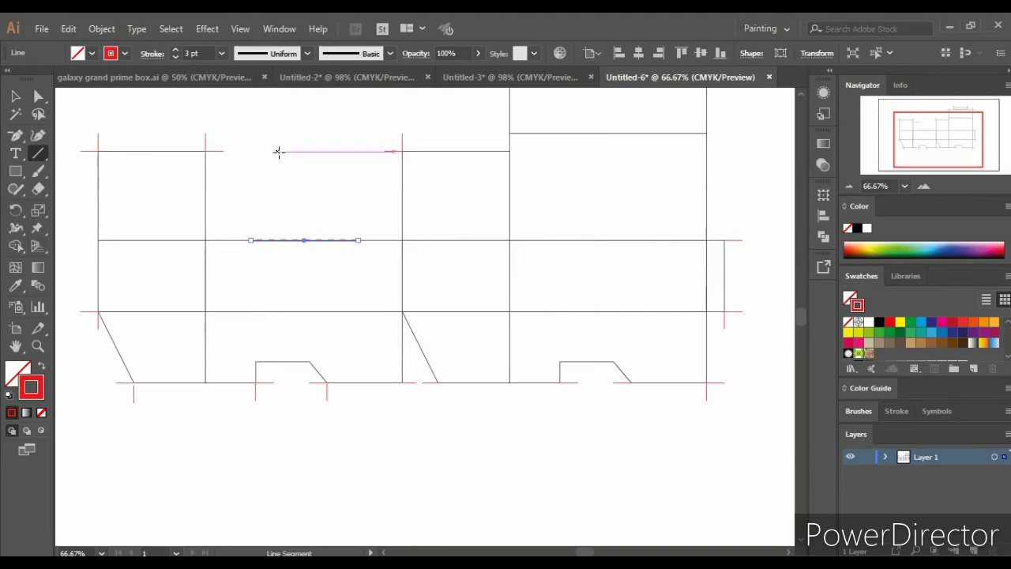
click(278, 150)
drag(534, 276, 505, 278)
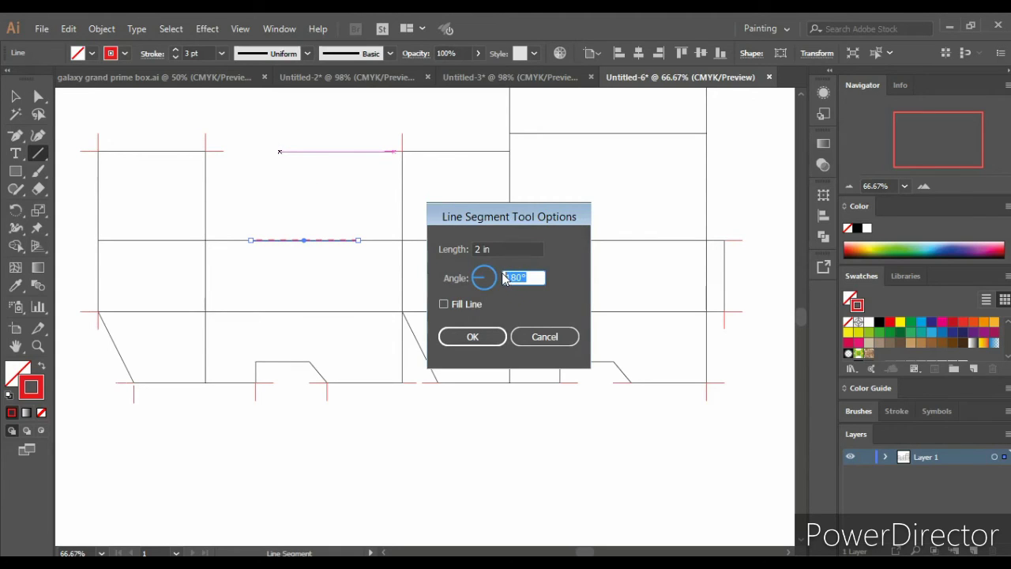
text(90)
click(481, 345)
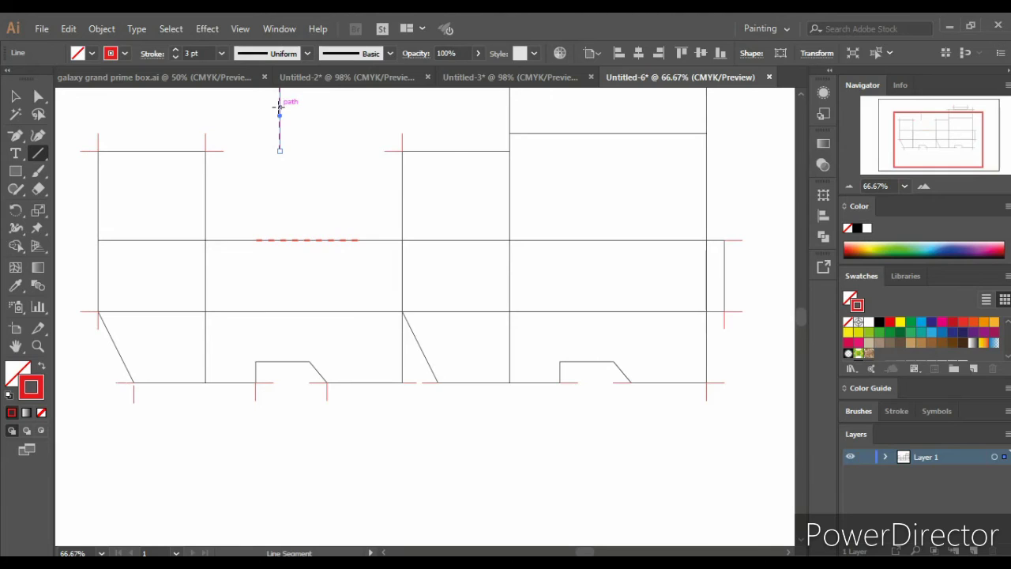
mouse_move(278, 105)
mouse_down()
mouse_move(283, 120)
mouse_move(207, 350)
mouse_up()
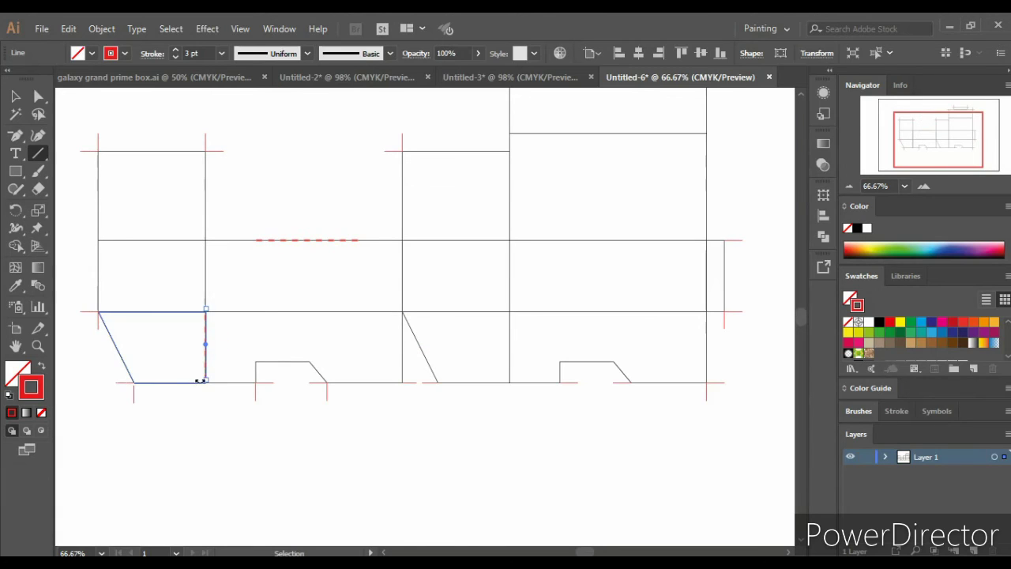
Alt-drag a copy of the vertical dashed line onto a bottom-row fold.
key(ctrl+z)
drag(283, 119, 205, 349)
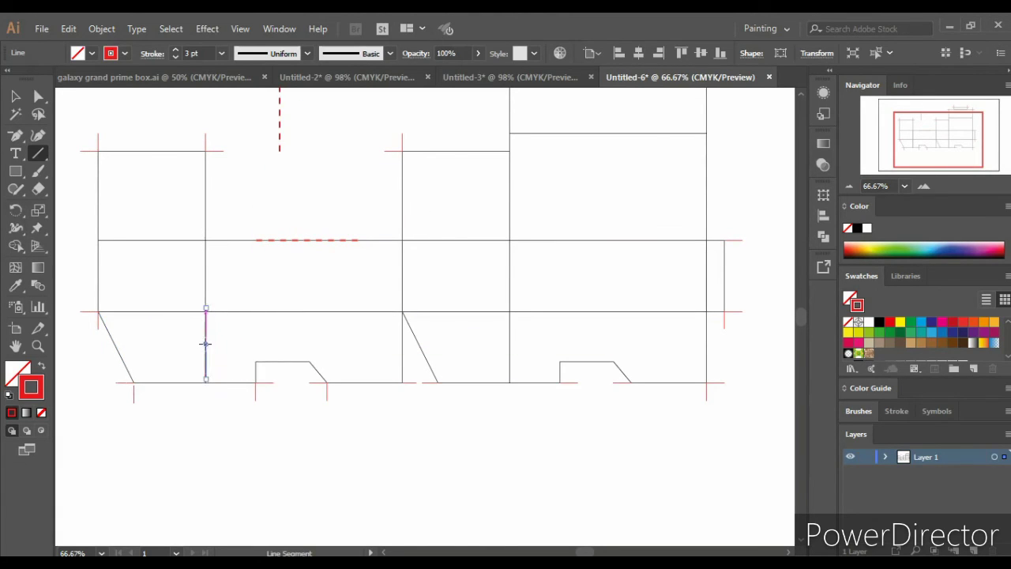
scroll(219, 350, up, 2)
scroll(225, 338, down, 1)
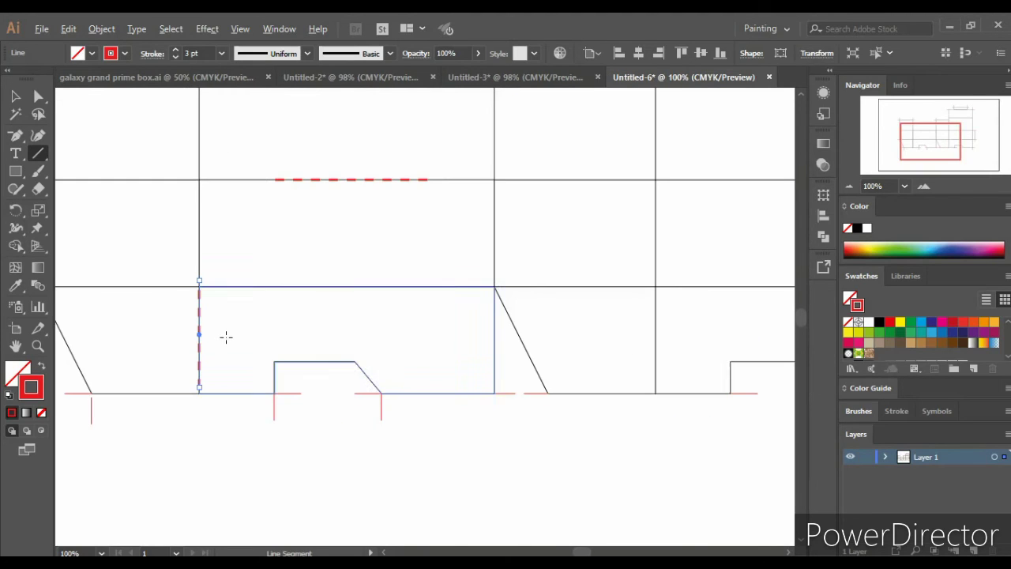
scroll(226, 337, down, 1)
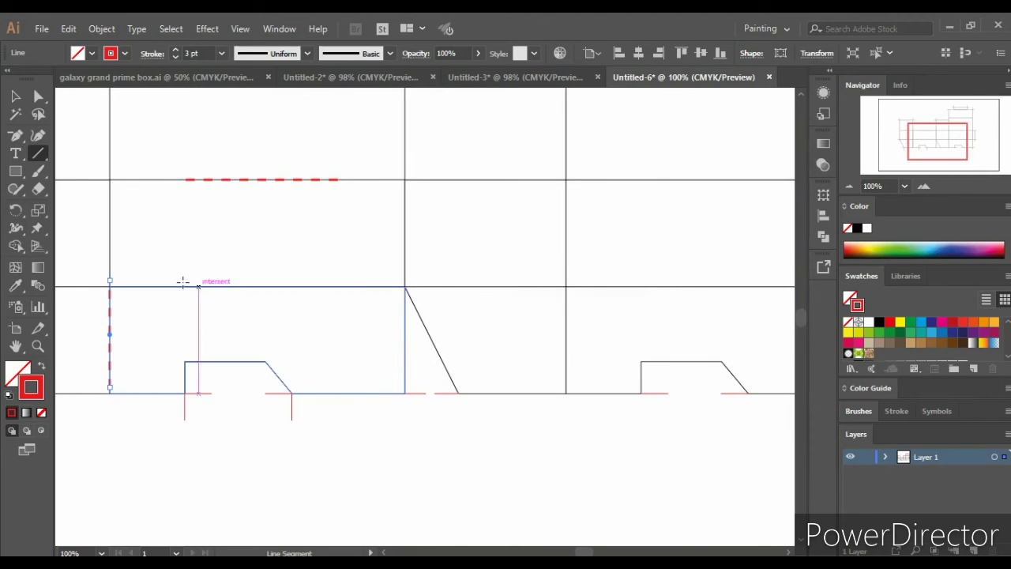
Place another dashed line copy on the right-hand bottom fold beside the right panel.
drag(110, 339, 568, 348)
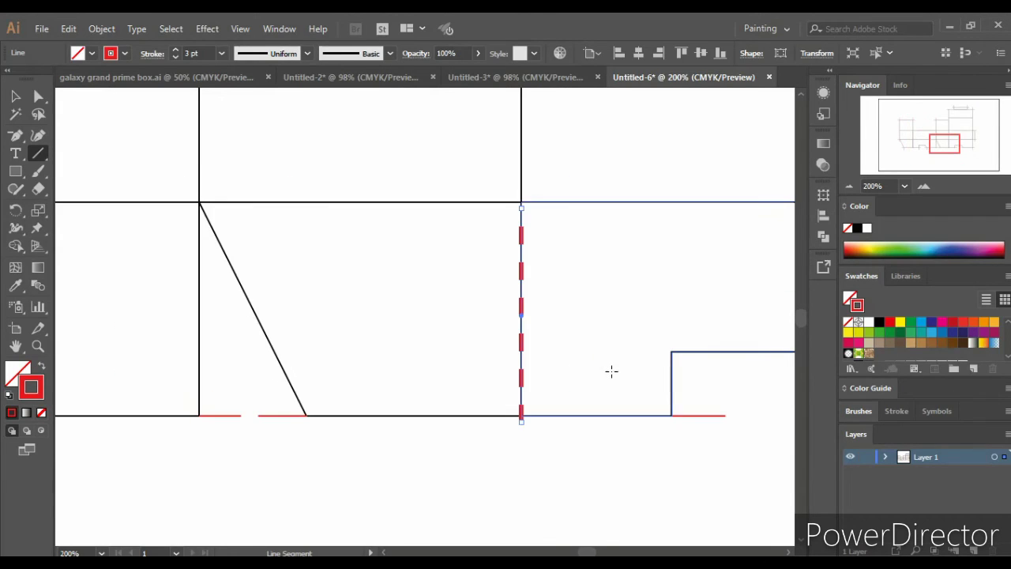
scroll(612, 370, up, 2)
scroll(611, 379, right, 1)
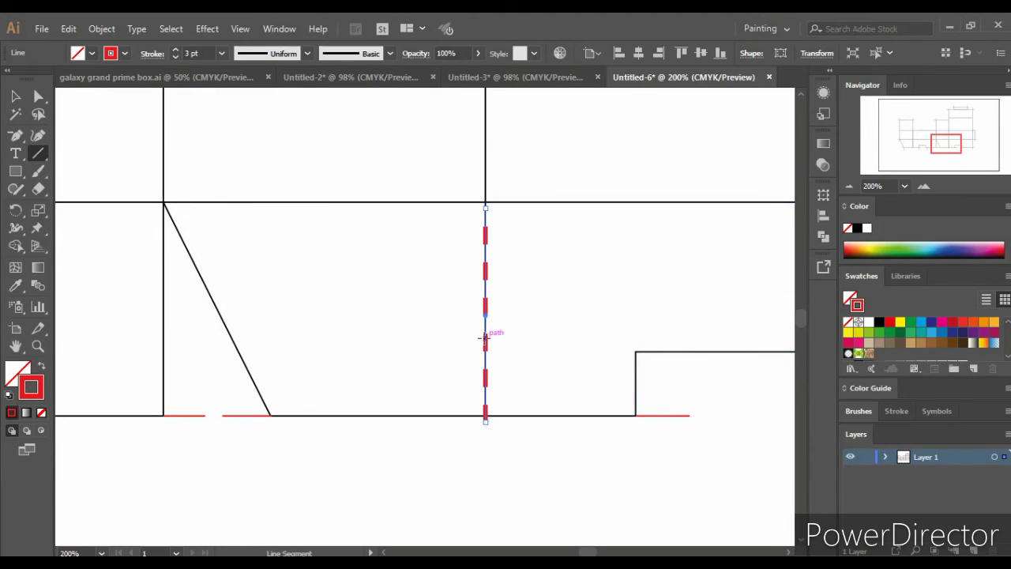
mouse_move(486, 339)
mouse_down()
mouse_move(490, 327)
mouse_move(508, 332)
mouse_move(485, 312)
mouse_up()
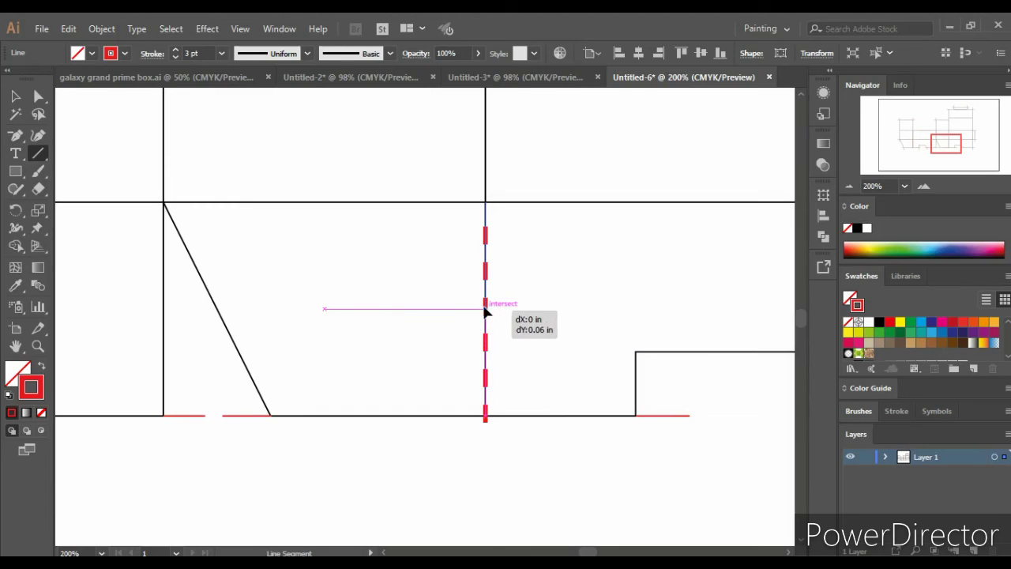
Zoom out and scroll around to inspect the dashed folds across the dieline.
key(ctrl+1)
scroll(542, 322, right, 3)
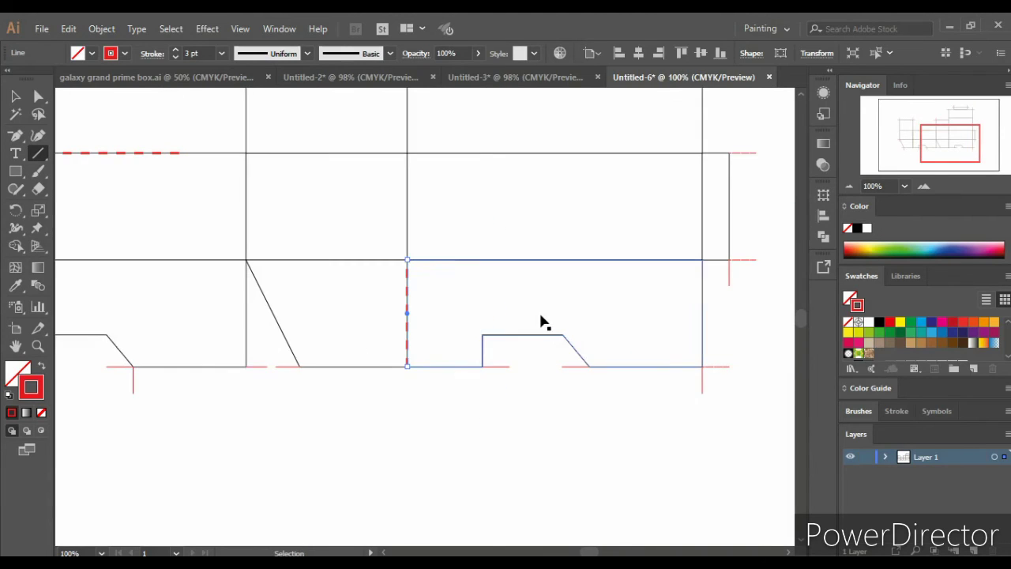
scroll(542, 322, down, 1)
scroll(542, 322, right, 1)
scroll(537, 320, down, 1)
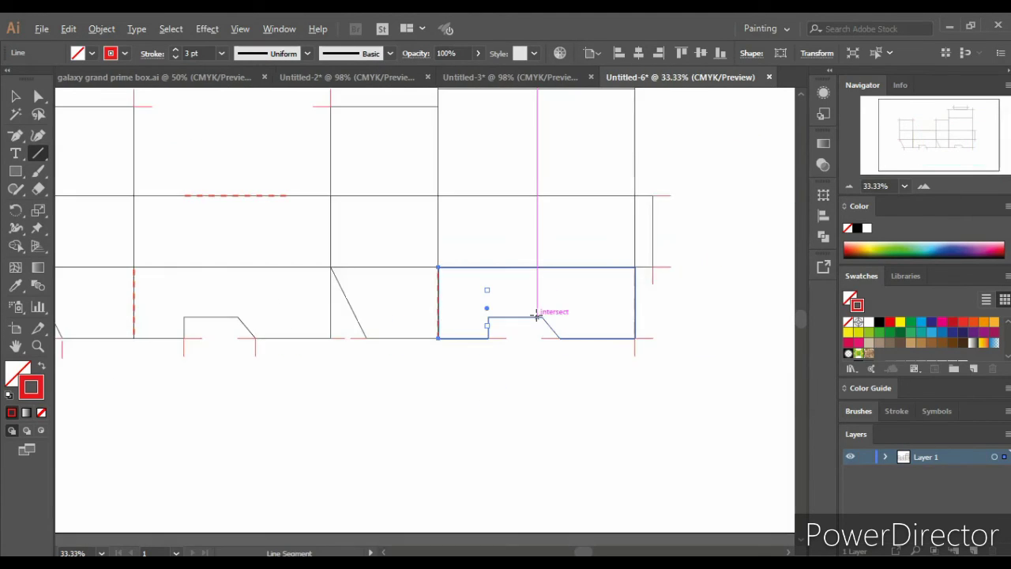
scroll(529, 324, down, 2)
scroll(489, 337, up, 1)
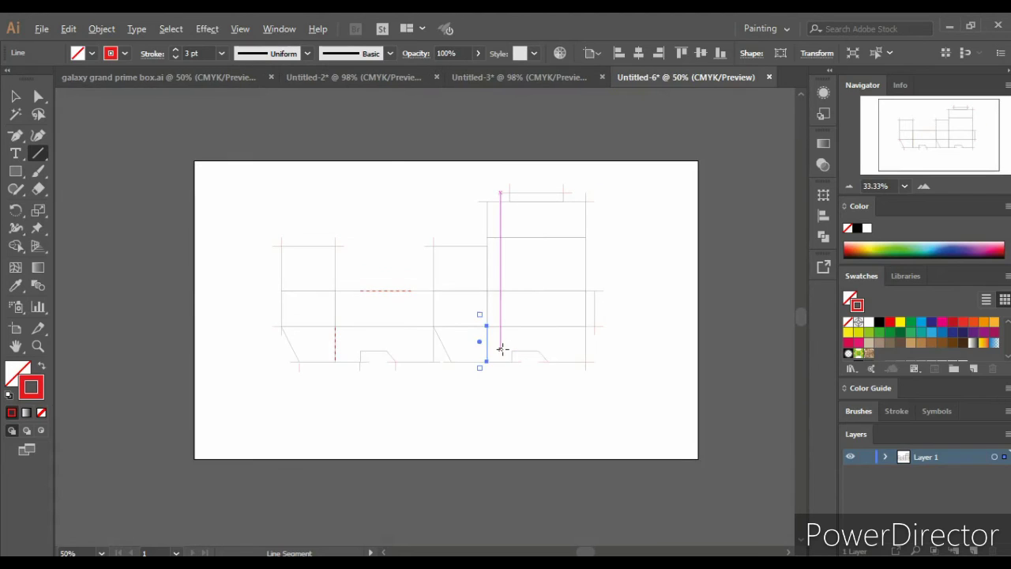
scroll(503, 349, up, 1)
scroll(504, 349, up, 1)
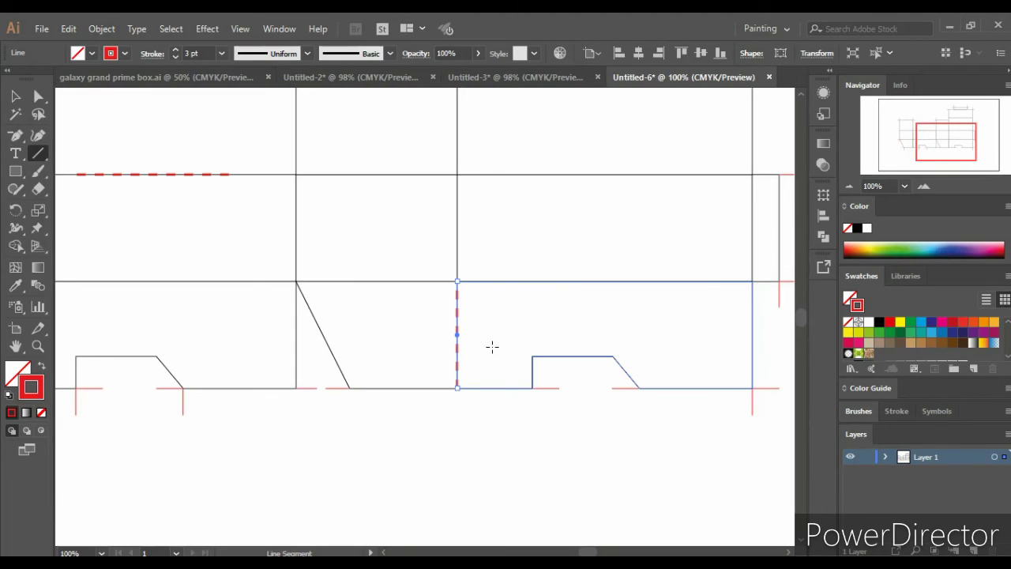
scroll(325, 190, up, 3)
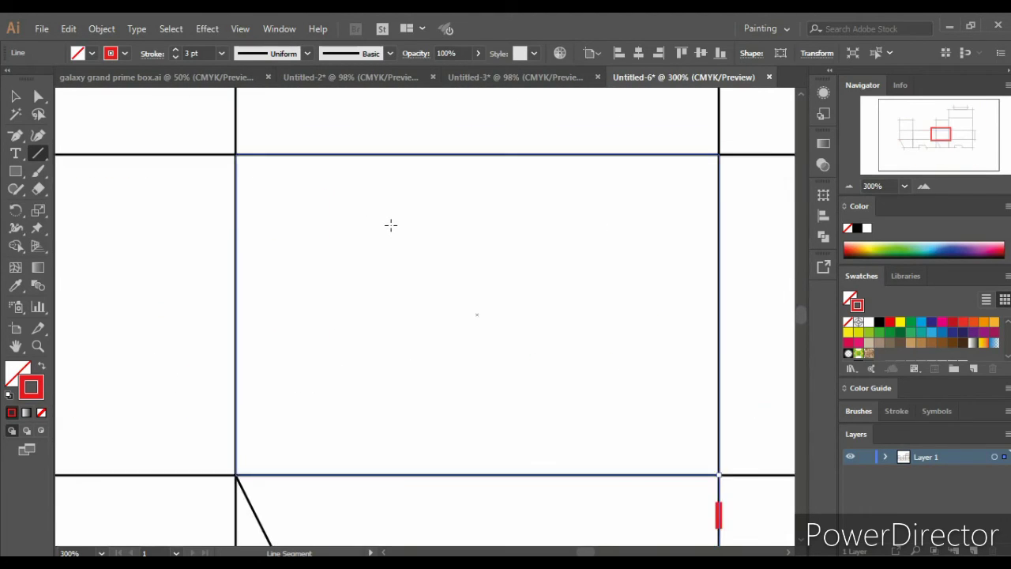
scroll(391, 225, up, 1)
scroll(390, 225, down, 2)
scroll(390, 222, down, 1)
scroll(391, 221, up, 1)
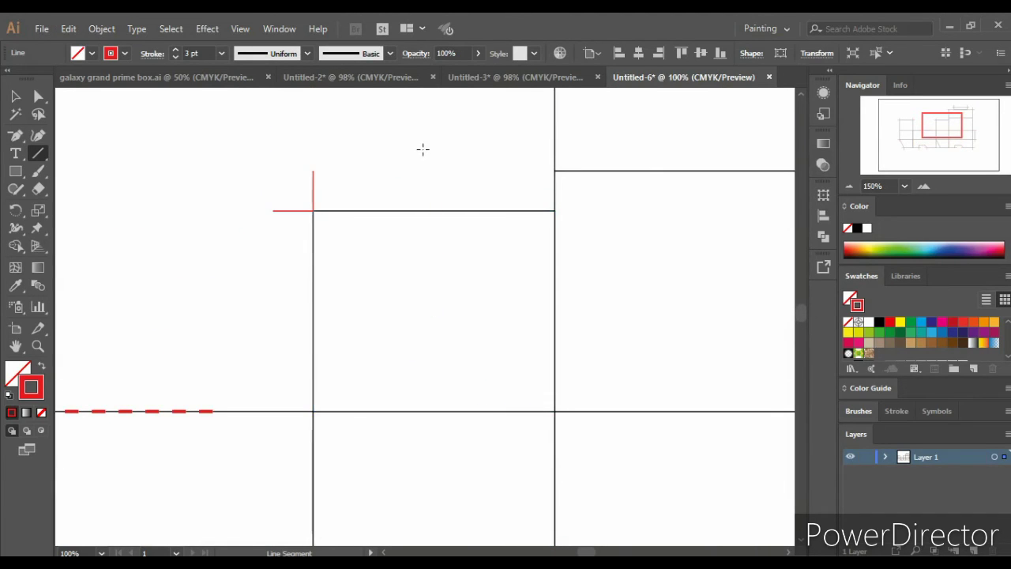
scroll(421, 149, down, 2)
scroll(464, 204, up, 1)
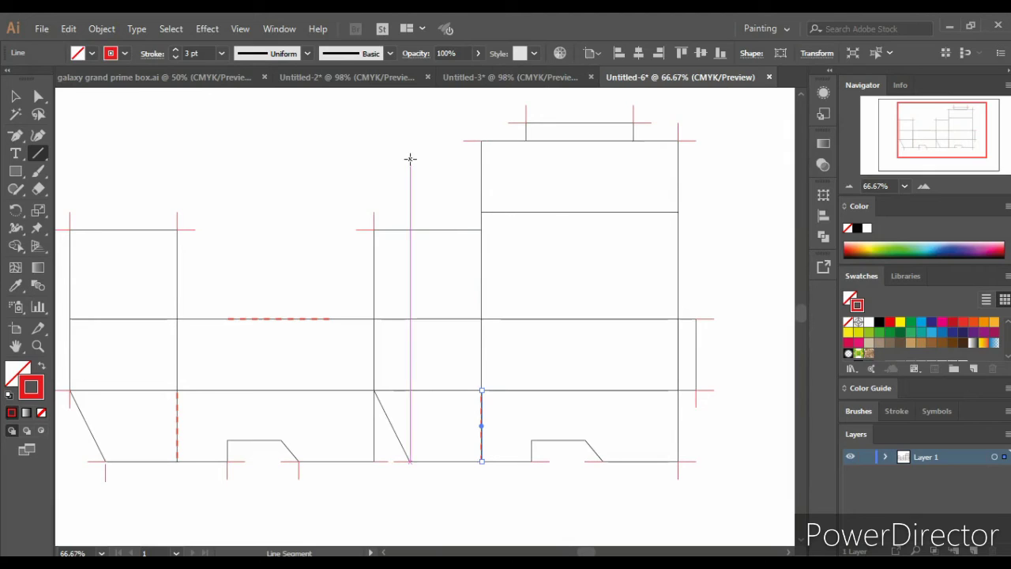
Draw a 3 in, 90° vertical line, undo it, and reopen exact line settings for 3.5 in.
click(360, 140)
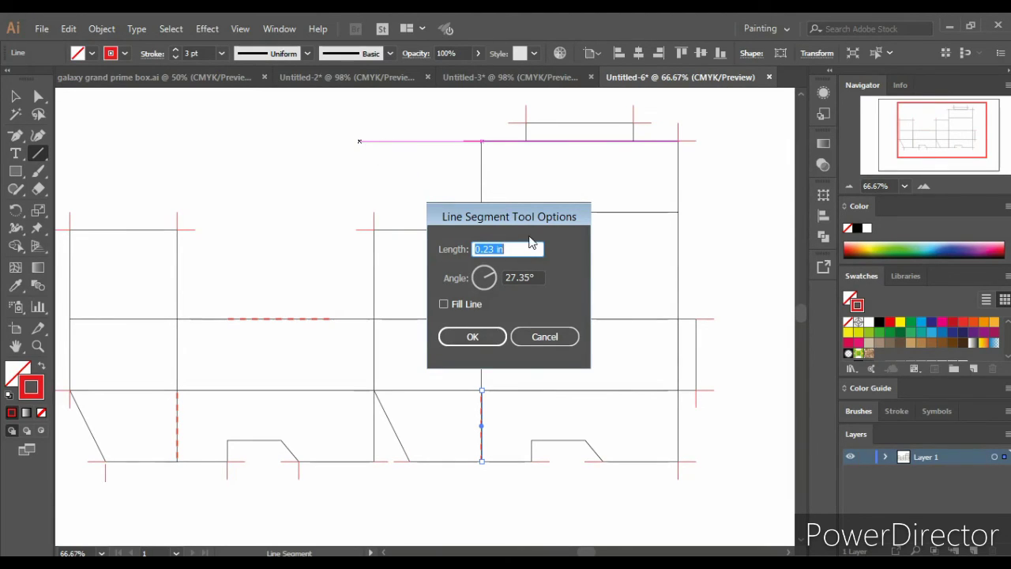
text(3)
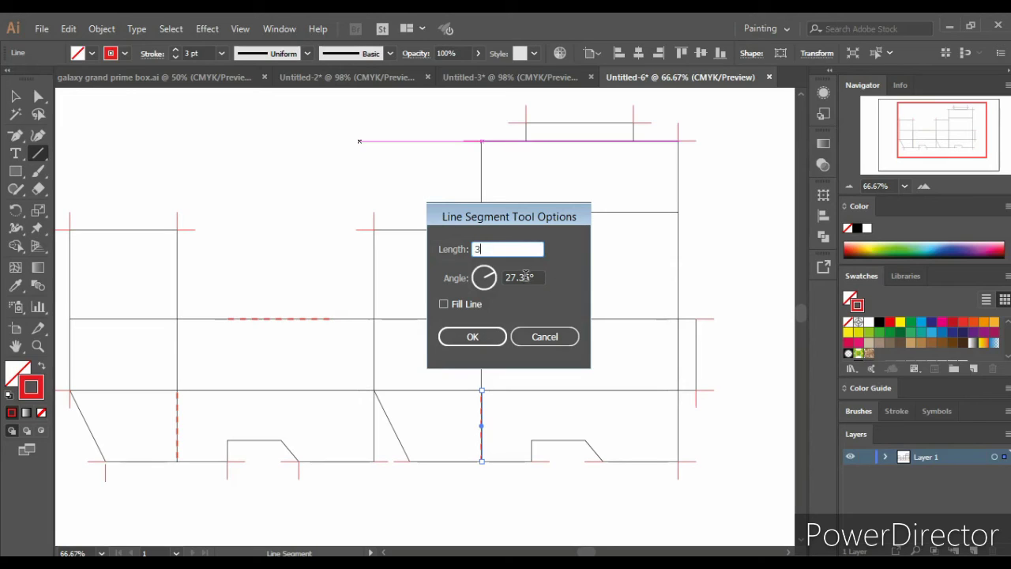
key(Tab)
text(90)
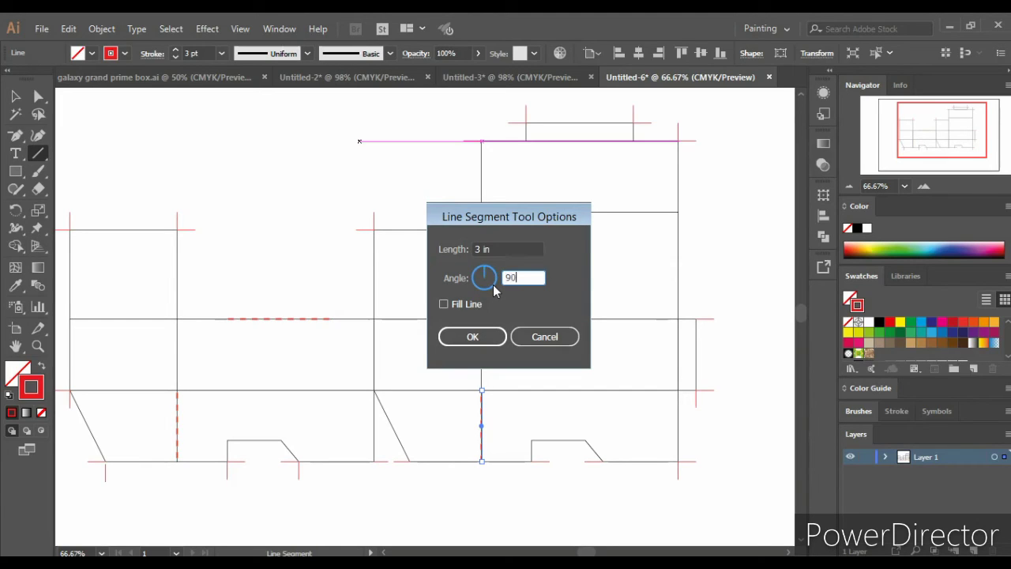
click(487, 330)
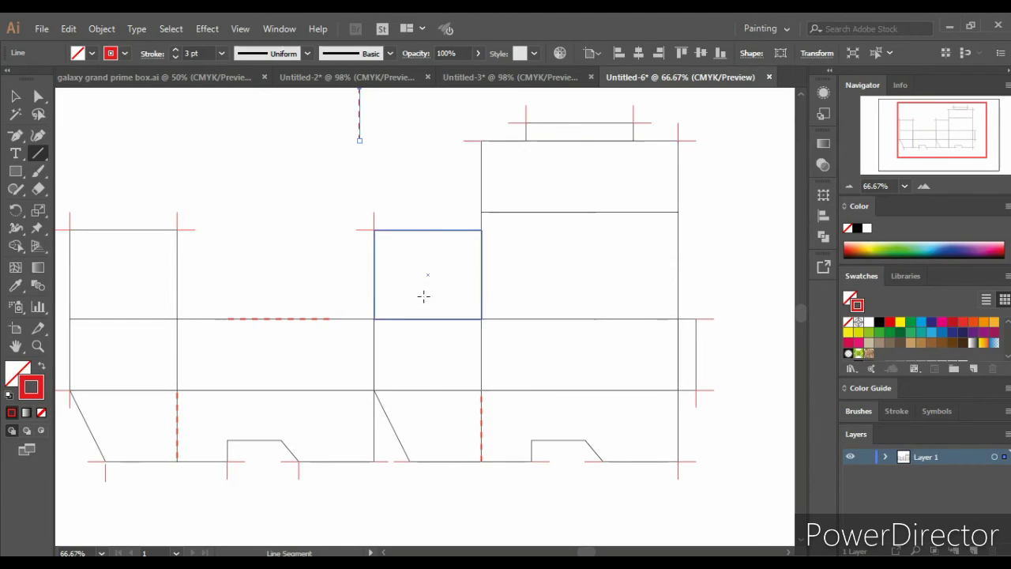
scroll(415, 142, up, 2)
scroll(435, 158, up, 1)
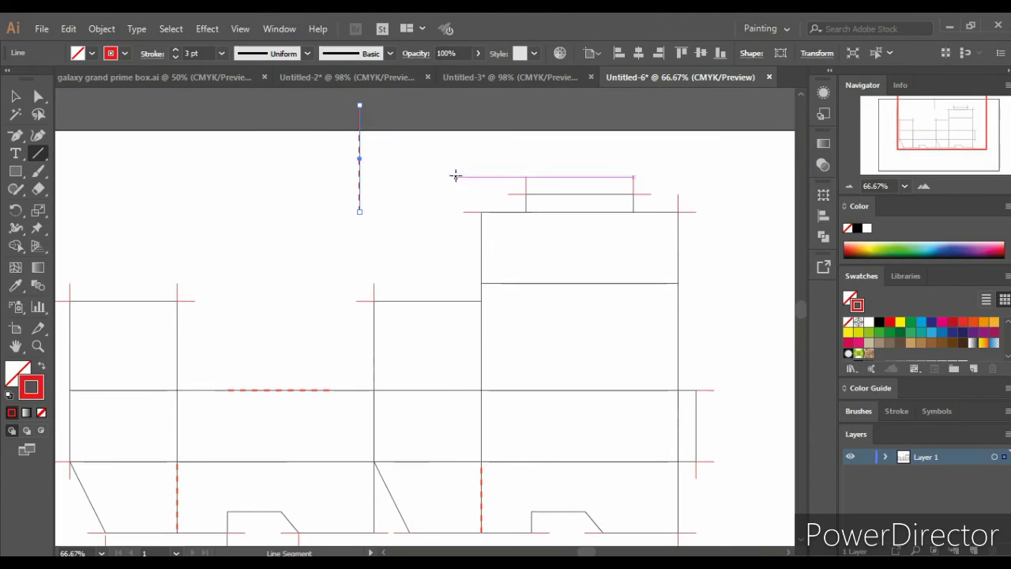
scroll(467, 192, up, 1)
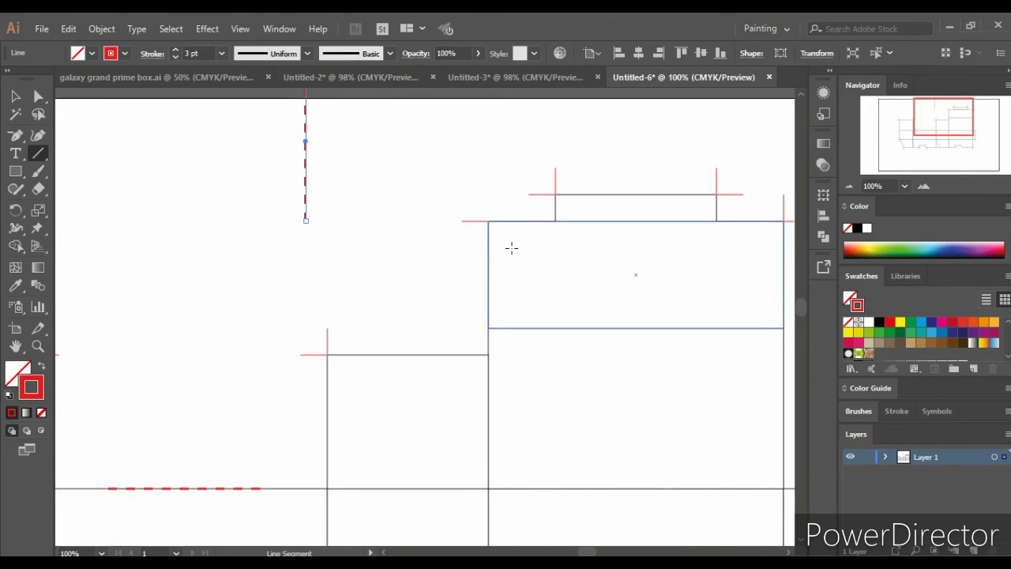
scroll(509, 252, down, 1)
scroll(509, 252, down, 1)
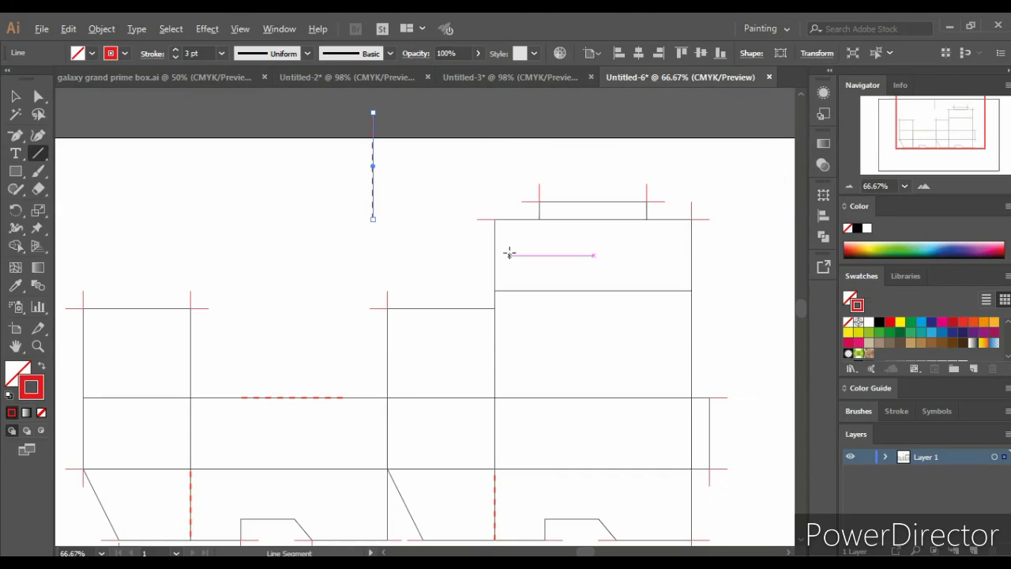
key(ctrl+z)
click(368, 192)
text(3.5)
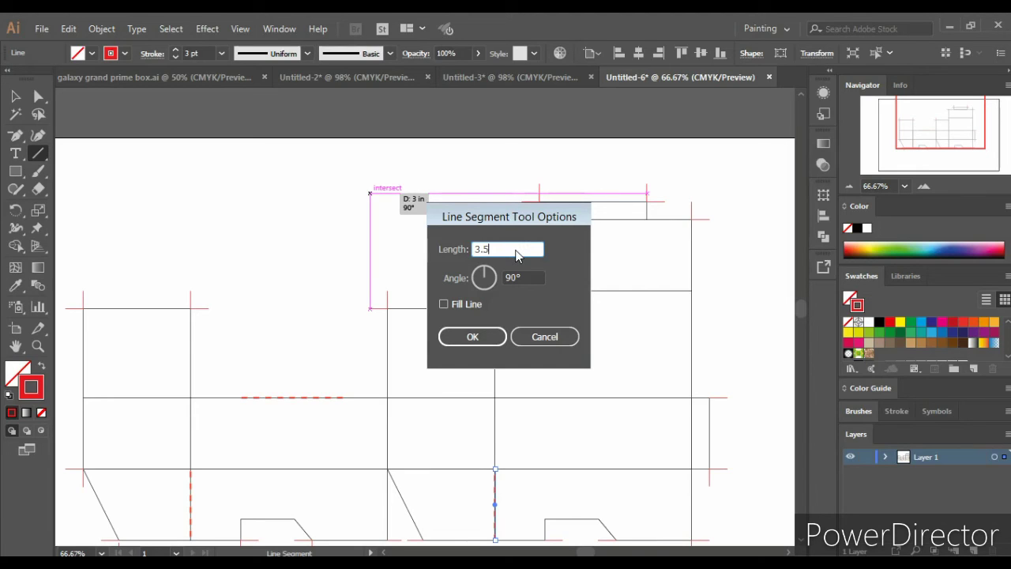
Add a trial vertical line, undo the stray line's move, and delete the short line.
click(472, 336)
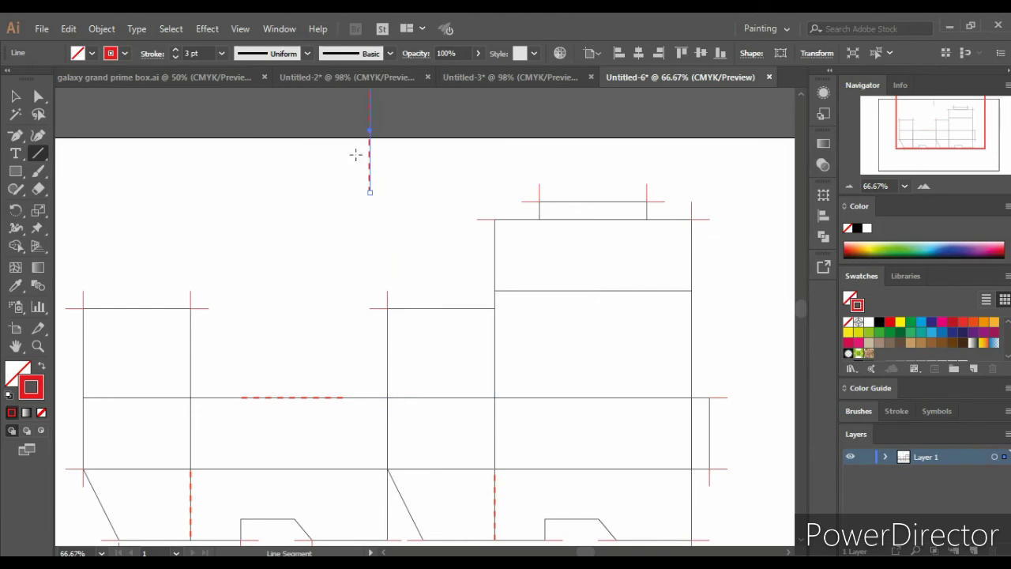
mouse_move(370, 134)
mouse_down()
mouse_move(498, 266)
mouse_move(493, 251)
mouse_up()
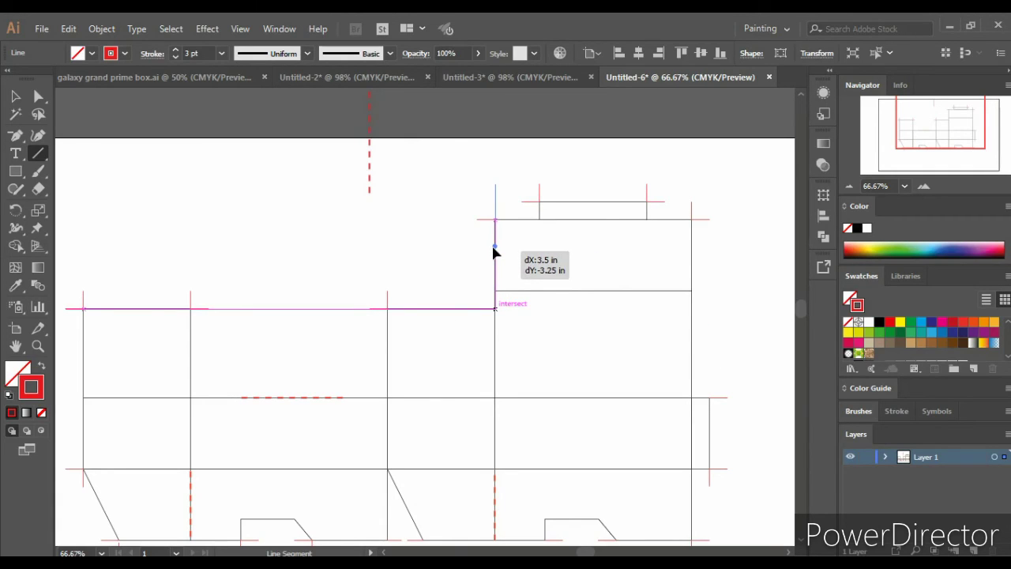
drag(494, 252, 445, 219)
key(ctrl+z)
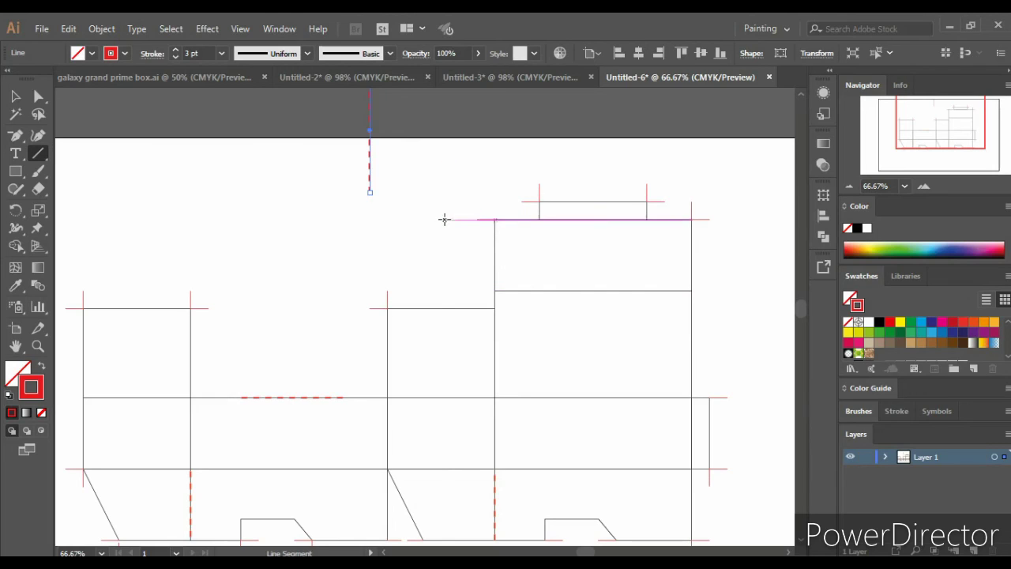
key(Delete)
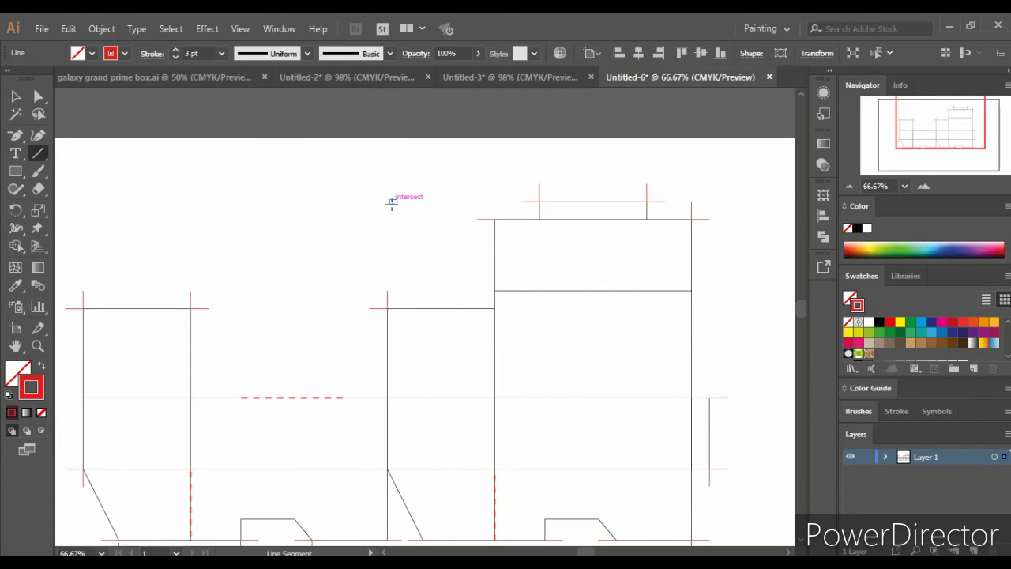
Create a 2.5 in vertical line at 90° and place it on the tall panel's left edge.
click(375, 193)
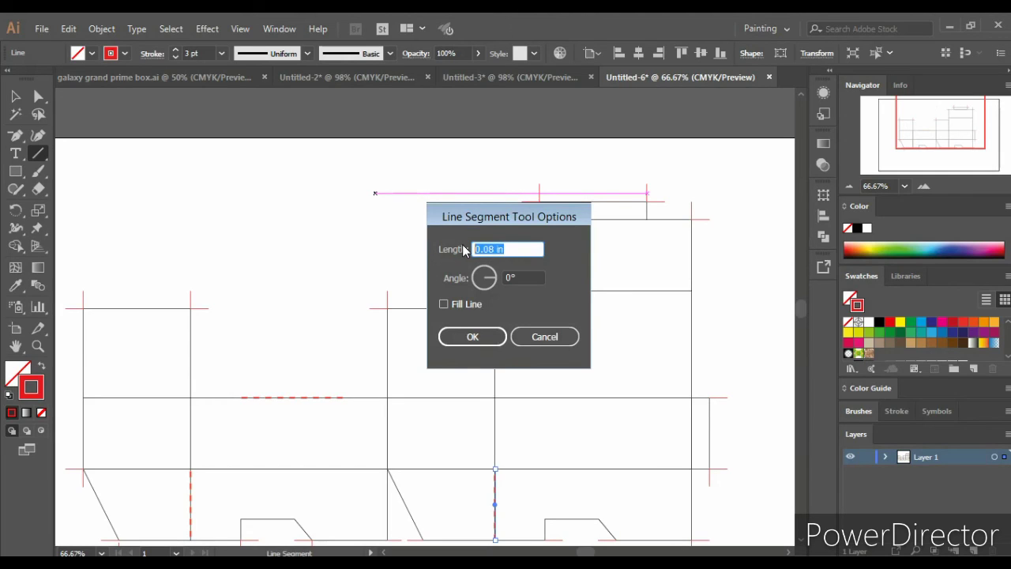
text(2.5)
click(510, 279)
text(90)
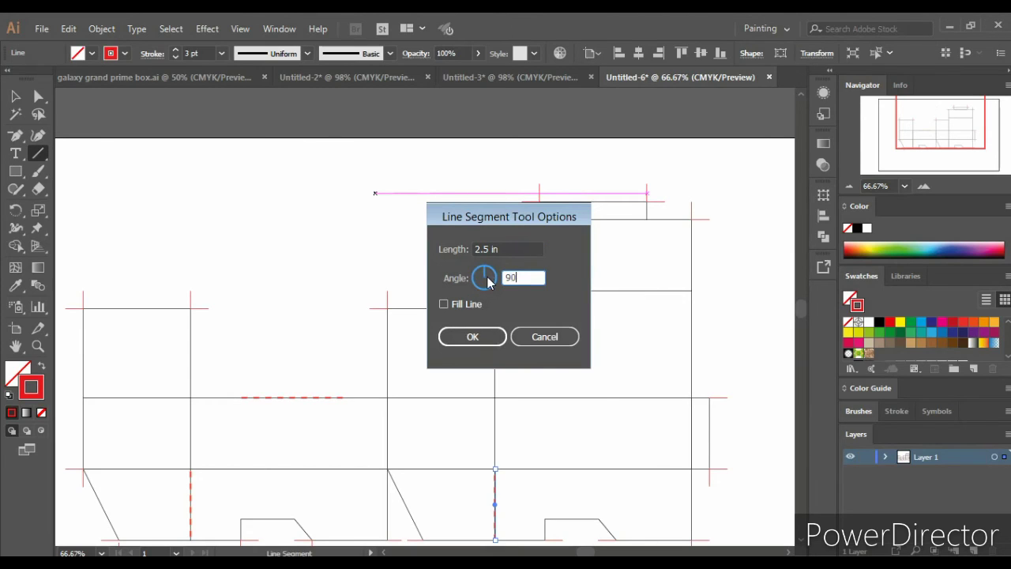
click(474, 335)
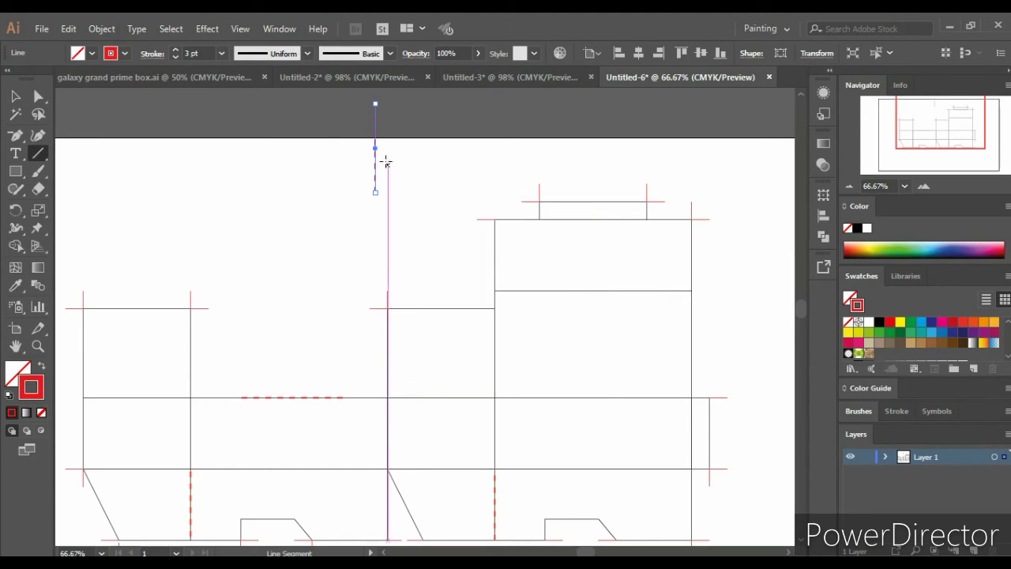
drag(375, 150, 493, 267)
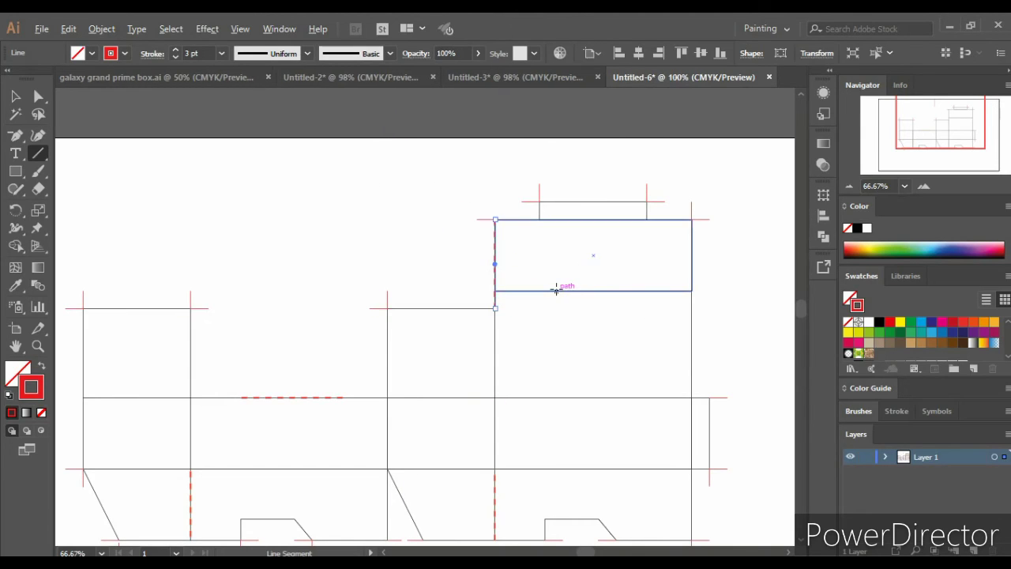
alt+scroll(554, 289, up, 2)
Cancel a second line dialog and move a trim mark to the tall panel's top corner.
click(337, 182)
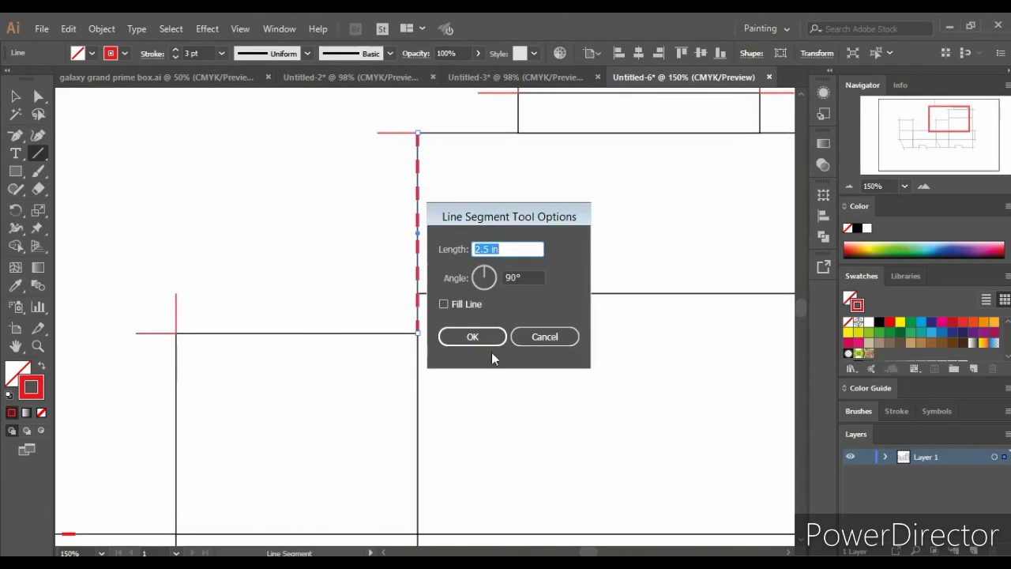
click(533, 338)
click(15, 96)
scroll(363, 197, up, 2)
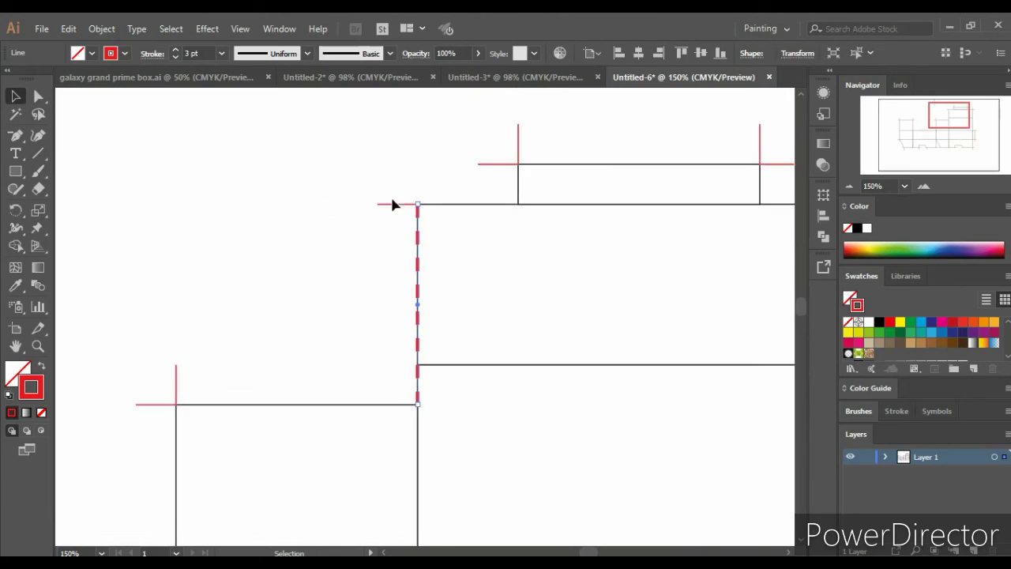
scroll(442, 209, up, 2)
drag(518, 223, 418, 258)
Zoom out and copy the right trim mark upward above the right glue flap.
key(ctrl+minus)
key(ctrl+minus)
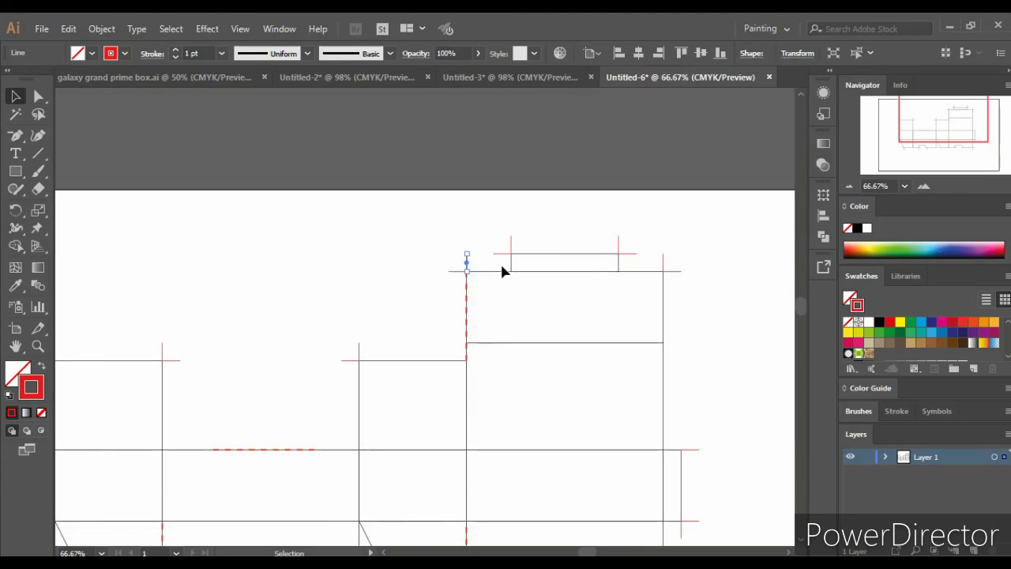
key(ctrl+minus)
key(ctrl+minus)
scroll(584, 305, up, 1)
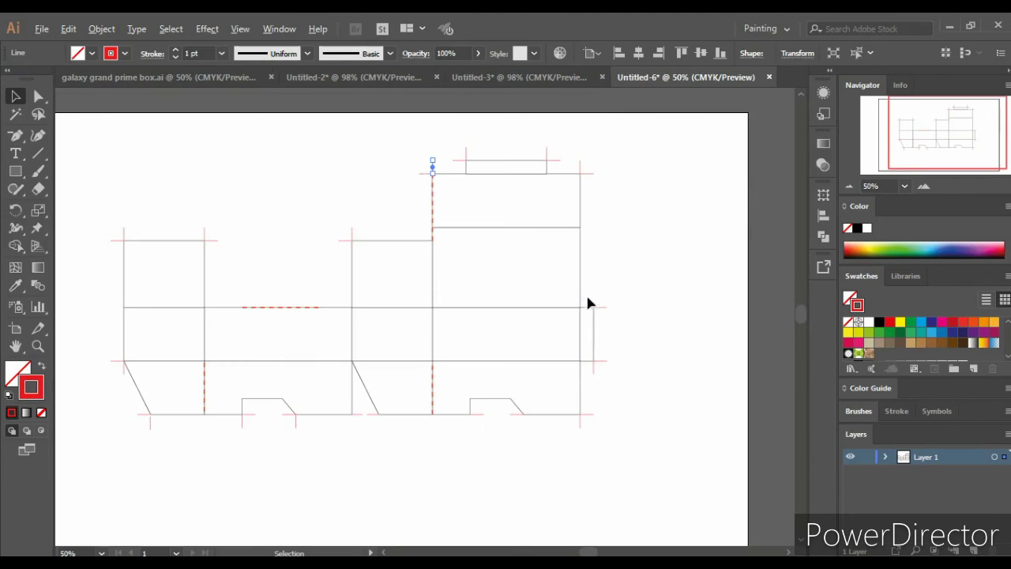
scroll(617, 314, up, 2)
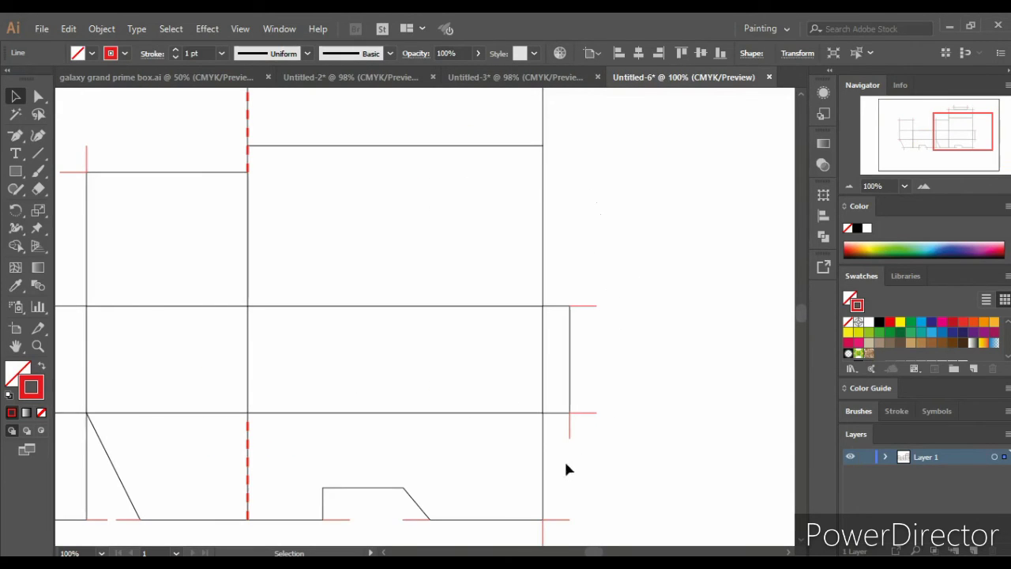
drag(571, 443, 570, 310)
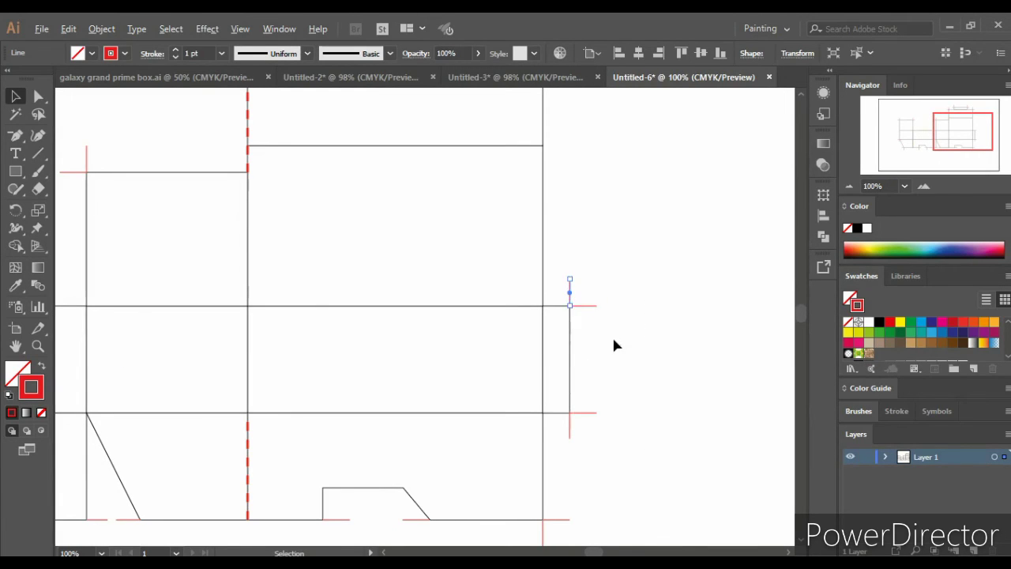
scroll(614, 341, up, 2)
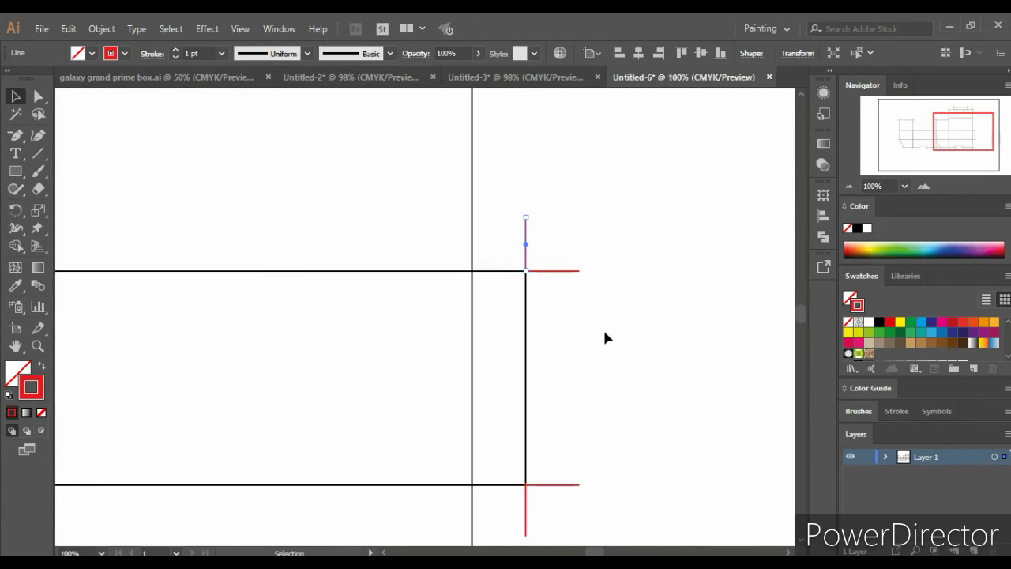
scroll(605, 337, down, 2)
scroll(605, 338, down, 2)
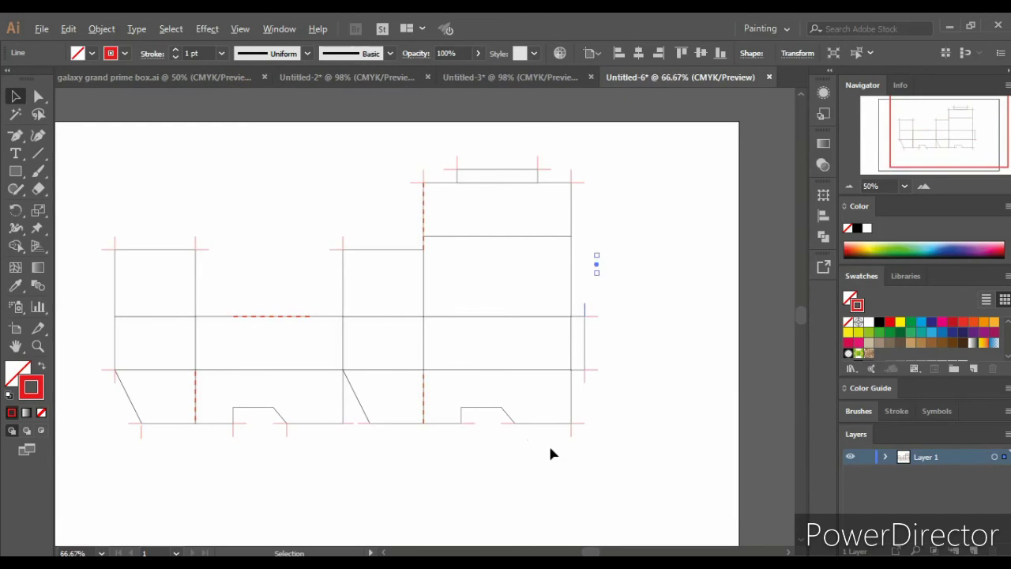
scroll(551, 446, up, 2)
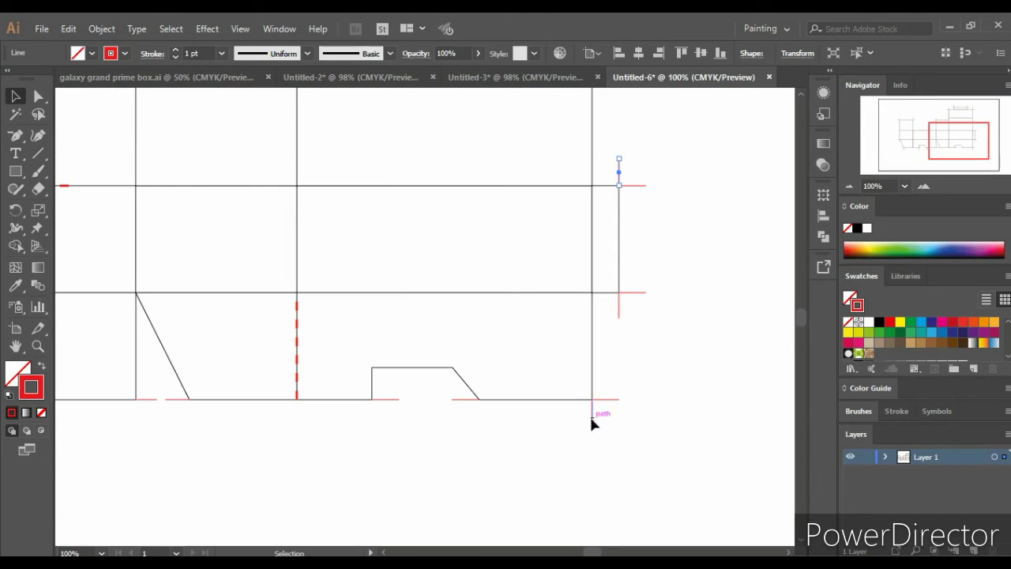
Copy a bottom trim mark and place it under the slanted tab's corner.
mouse_move(592, 422)
mouse_down()
mouse_move(477, 430)
mouse_move(471, 397)
mouse_up()
scroll(485, 438, up, 2)
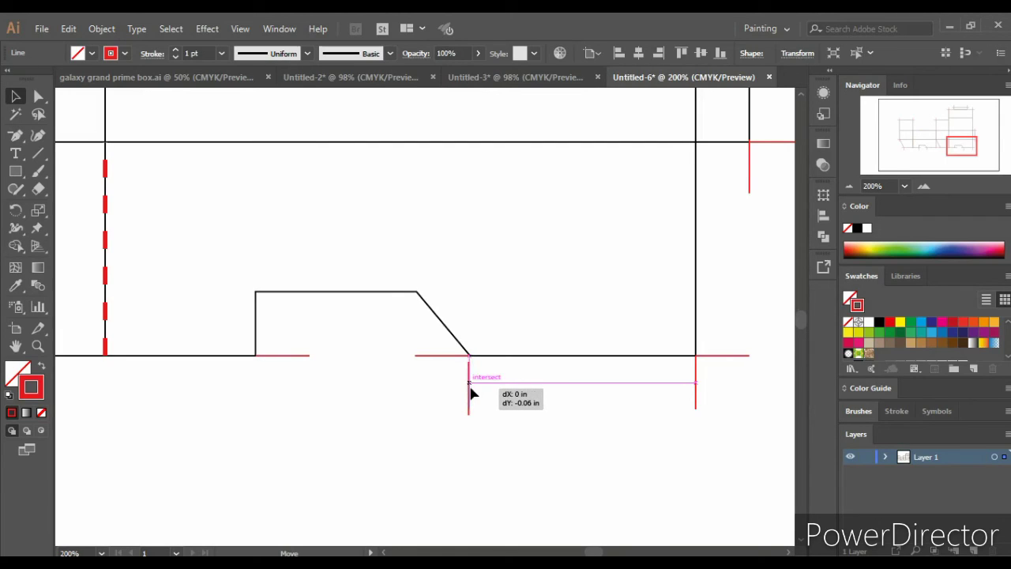
drag(471, 389, 256, 401)
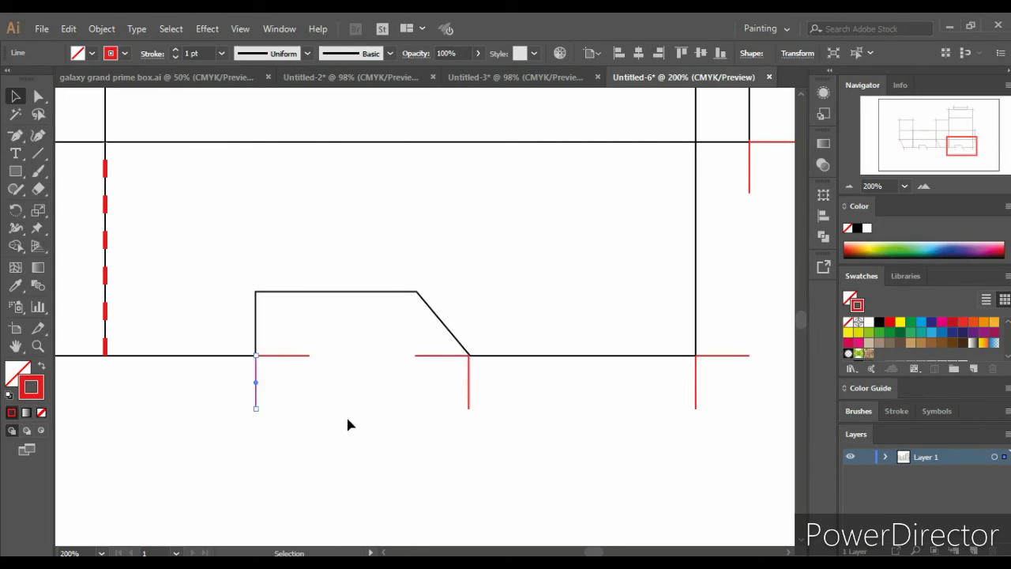
scroll(348, 419, down, 2)
scroll(377, 445, left, 2)
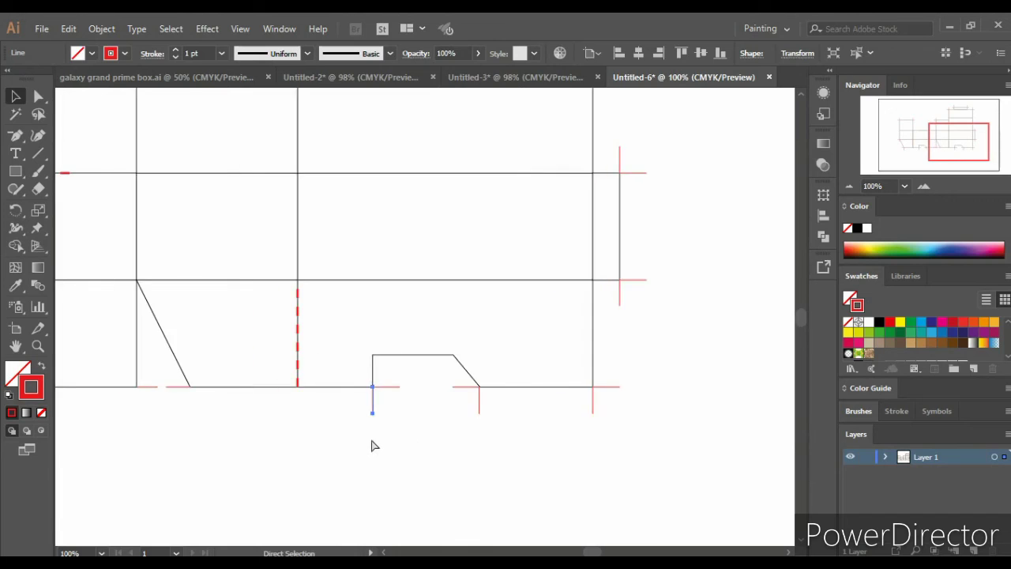
scroll(372, 444, left, 3)
Move a trim mark under the next bottom-flap corner to the left, then deselect it.
drag(484, 407, 244, 410)
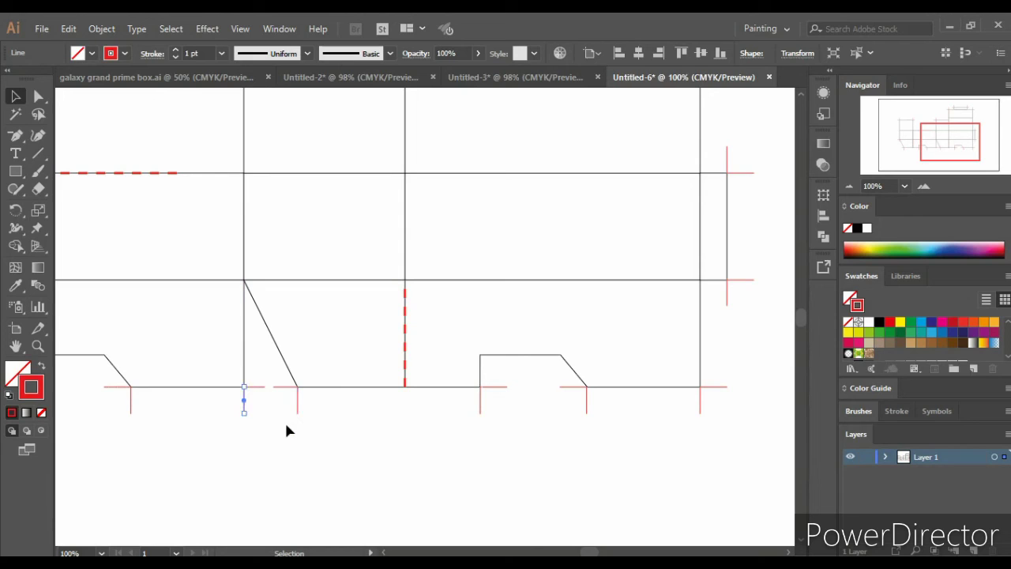
scroll(285, 420, down, 1)
scroll(287, 426, left, 2)
scroll(287, 427, left, 2)
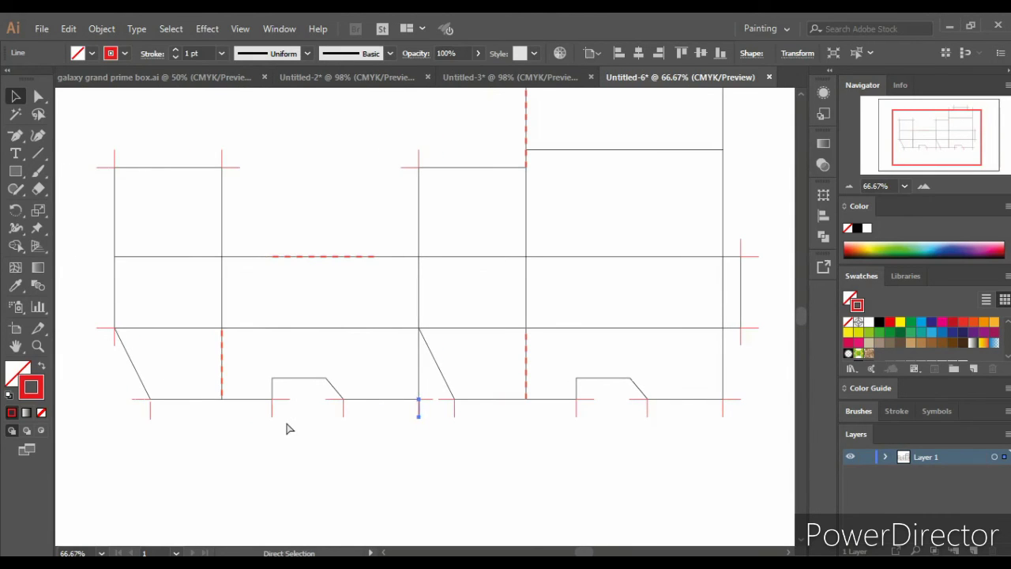
scroll(150, 414, up, 1)
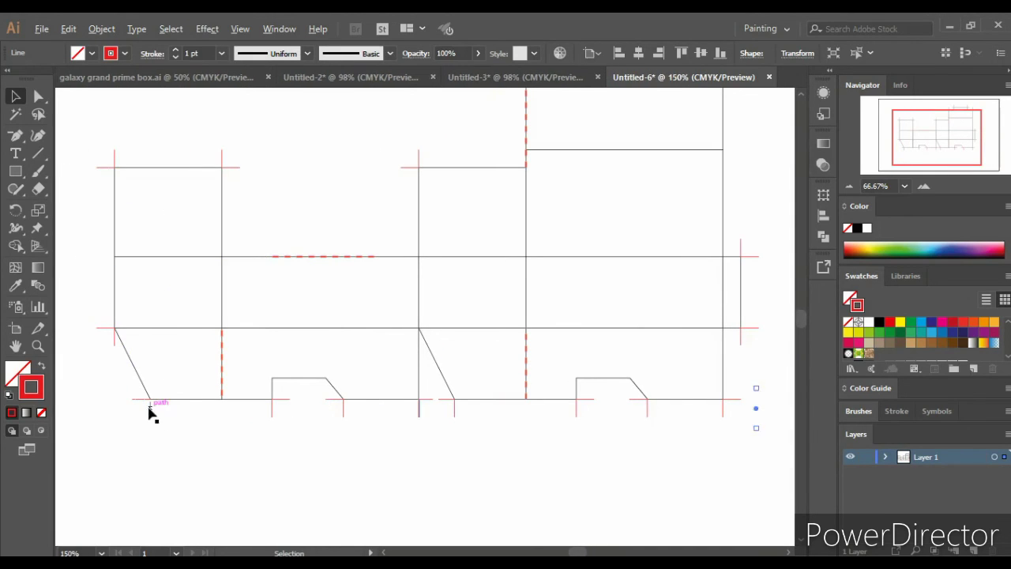
scroll(150, 414, up, 1)
click(150, 416)
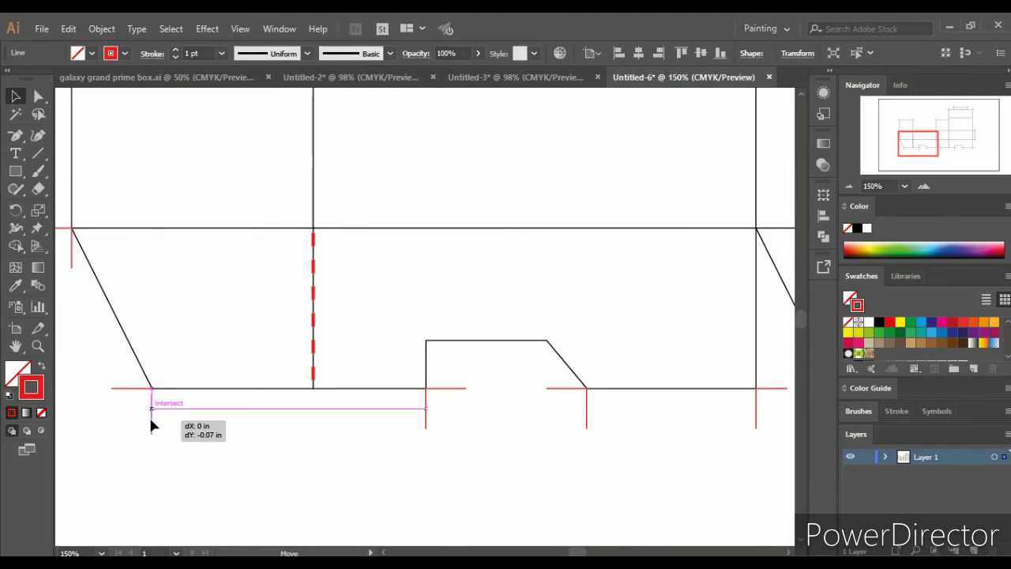
click(199, 454)
scroll(196, 452, down, 1)
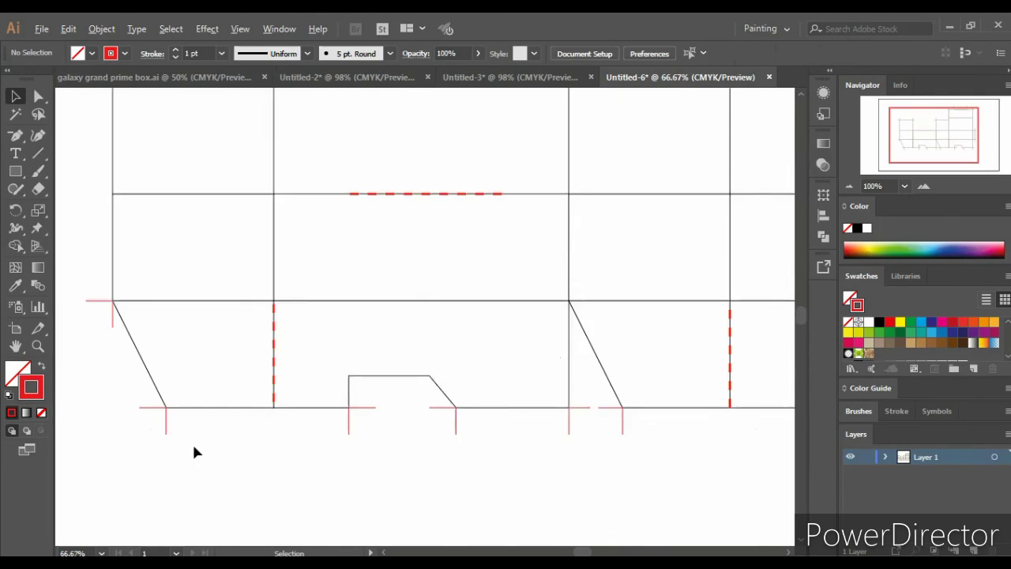
scroll(196, 451, down, 1)
scroll(192, 440, down, 1)
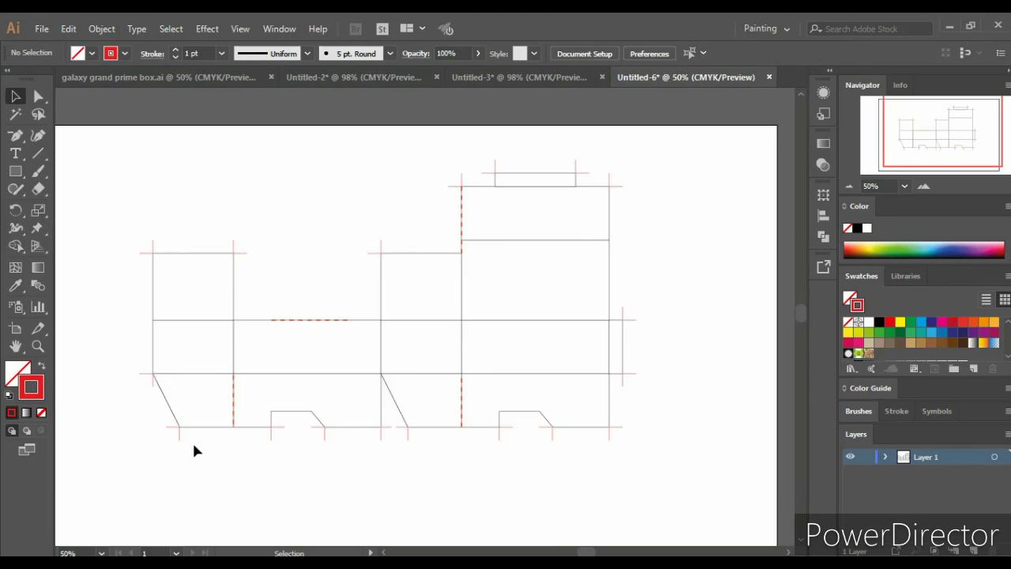
scroll(192, 440, right, 1)
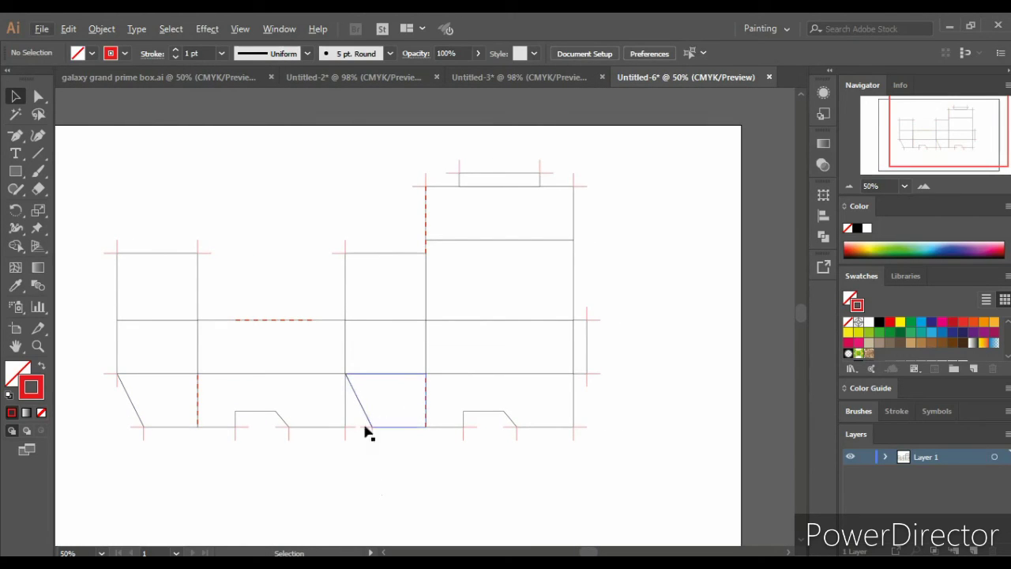
scroll(343, 466, up, 2)
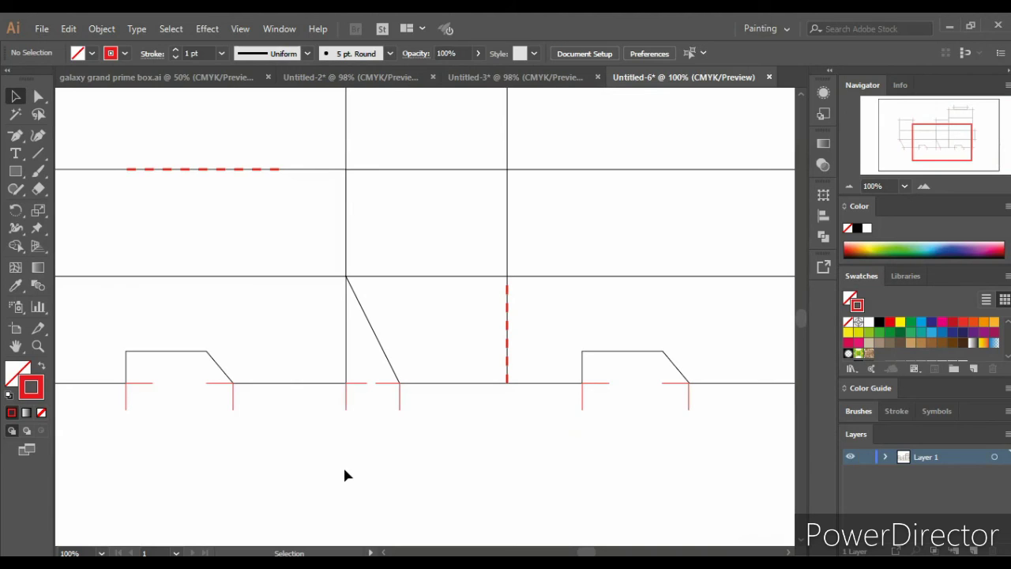
scroll(346, 467, down, 1)
scroll(348, 468, up, 1)
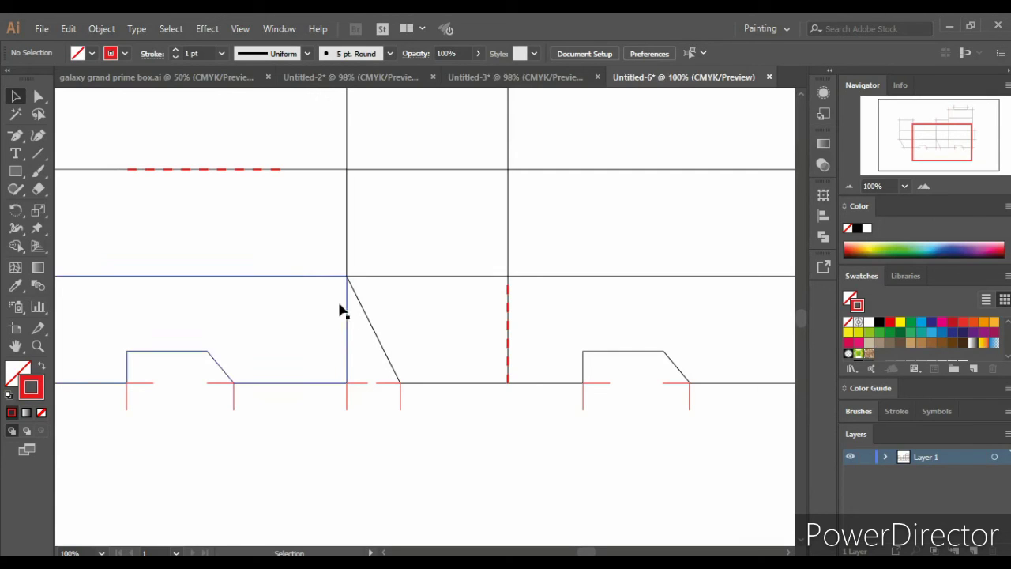
scroll(282, 404, down, 1)
scroll(282, 404, left, 3)
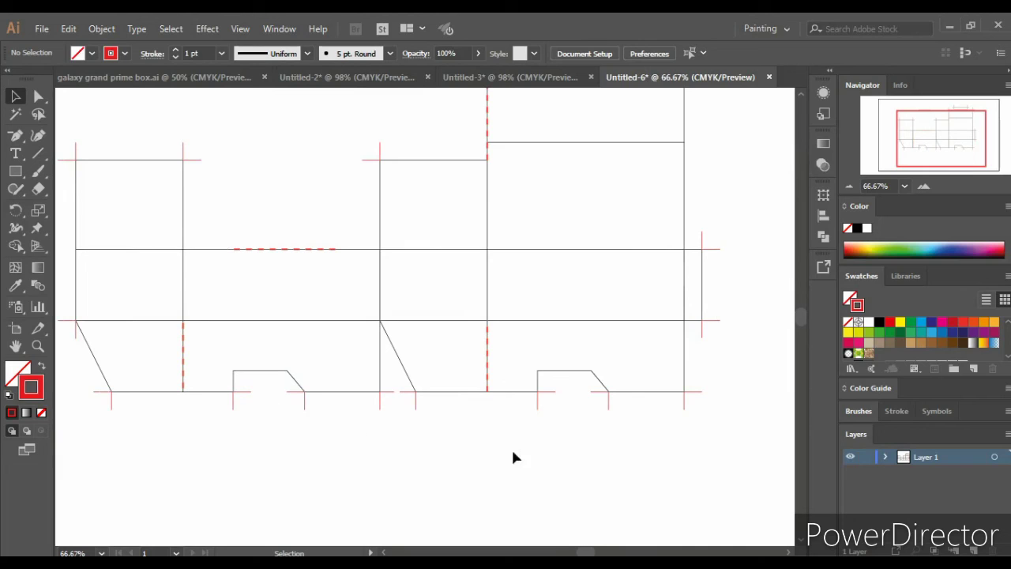
scroll(678, 455, down, 1)
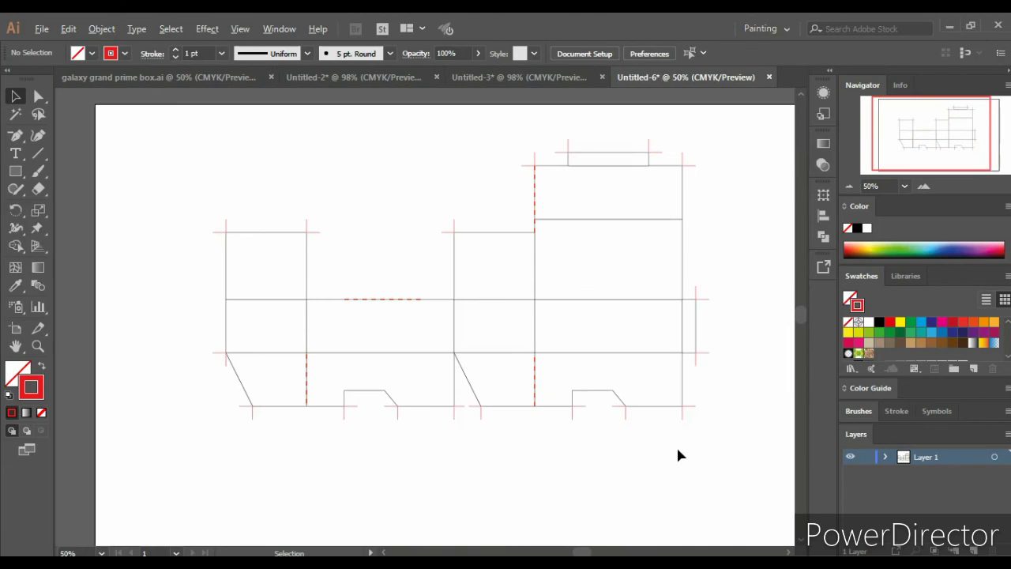
scroll(678, 455, right, 3)
scroll(678, 454, right, 1)
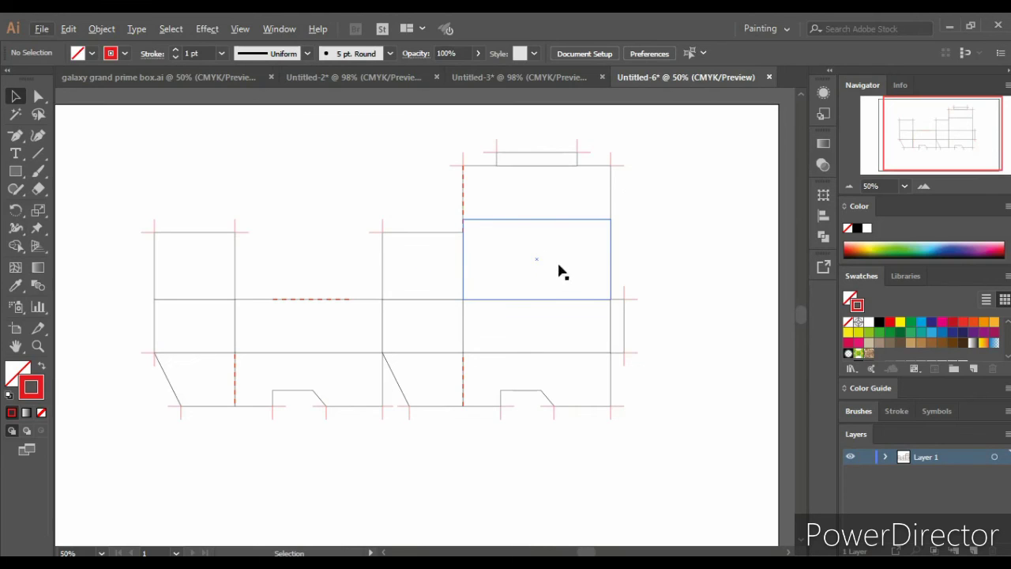
Fill the top-left panel rectangle with light teal 76CECC, hue about 179°.
click(185, 270)
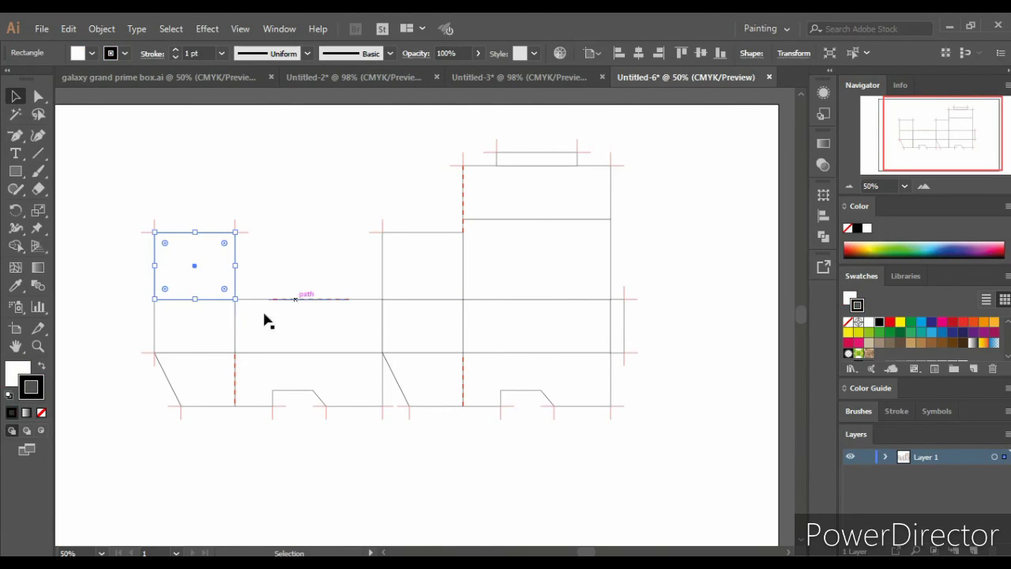
double_click(17, 372)
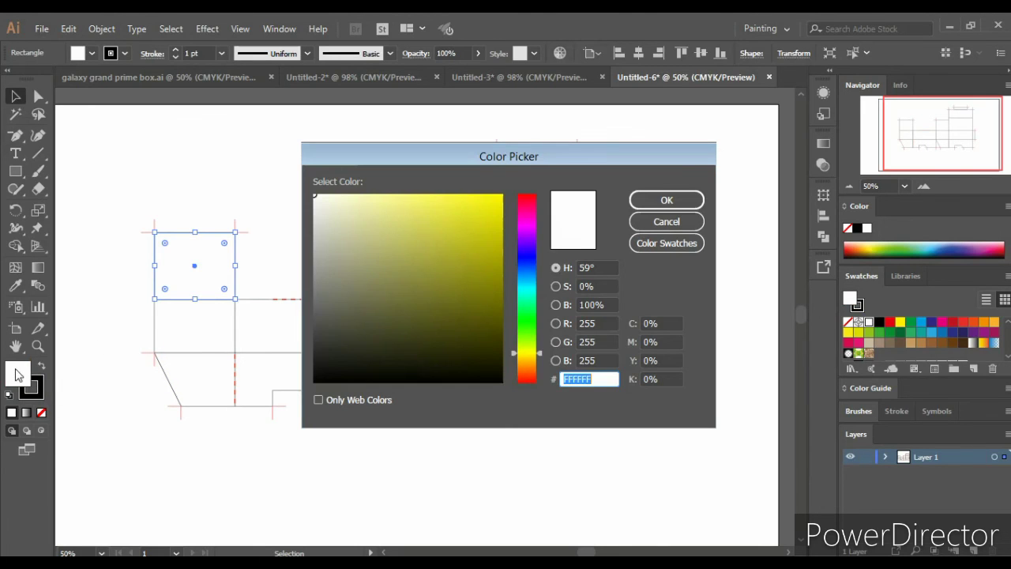
click(528, 289)
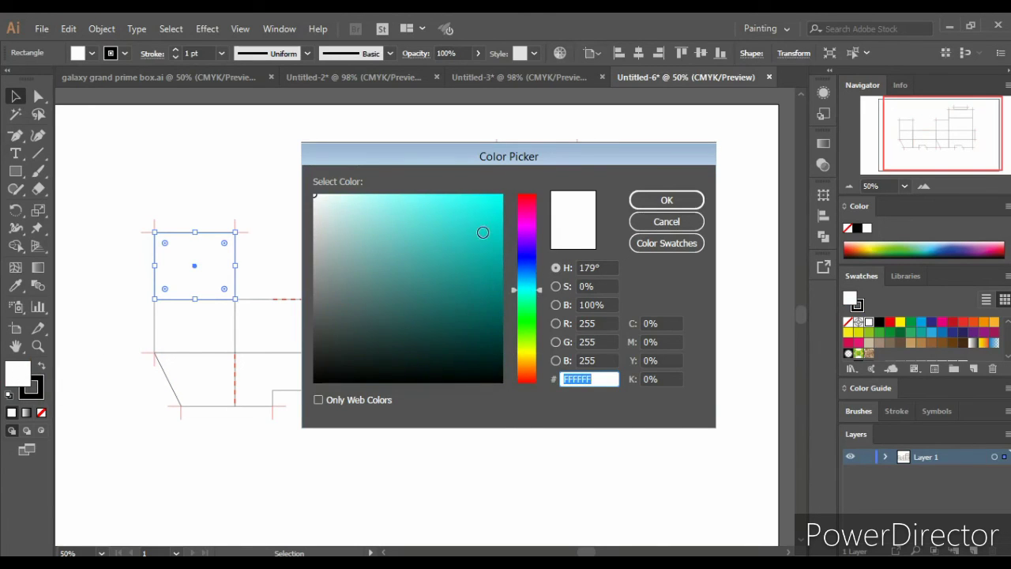
drag(483, 232, 394, 193)
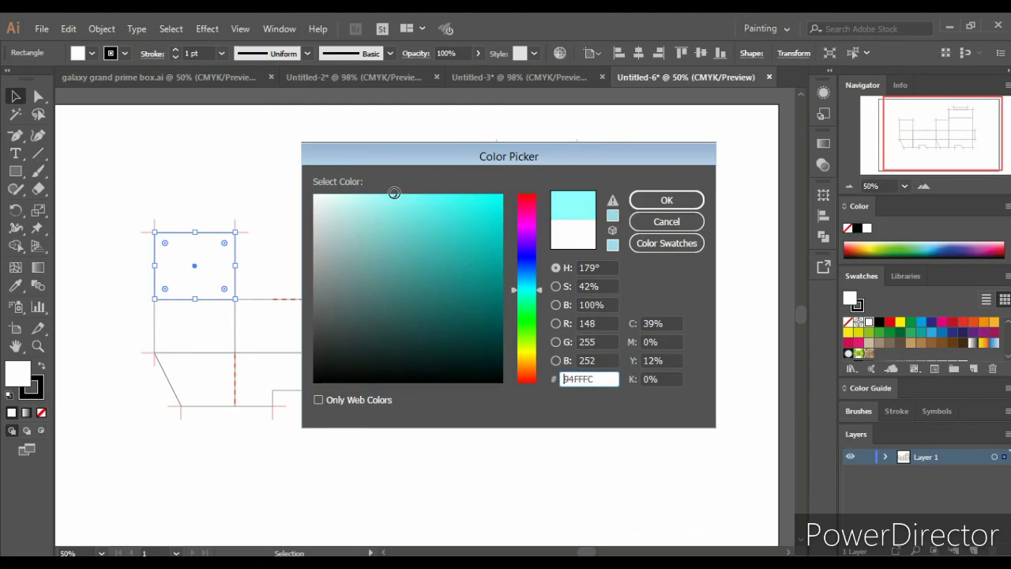
drag(394, 193, 395, 229)
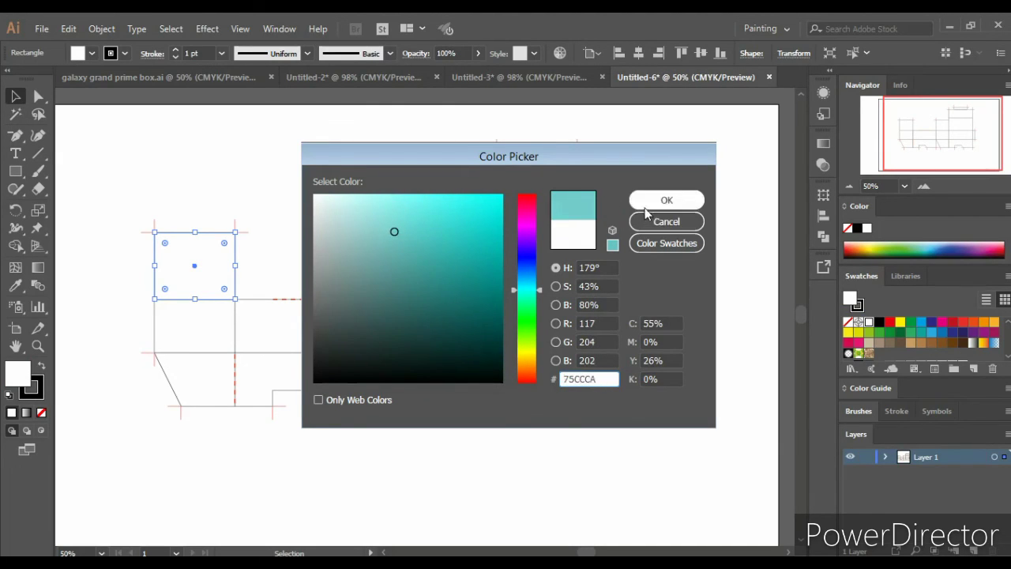
click(667, 200)
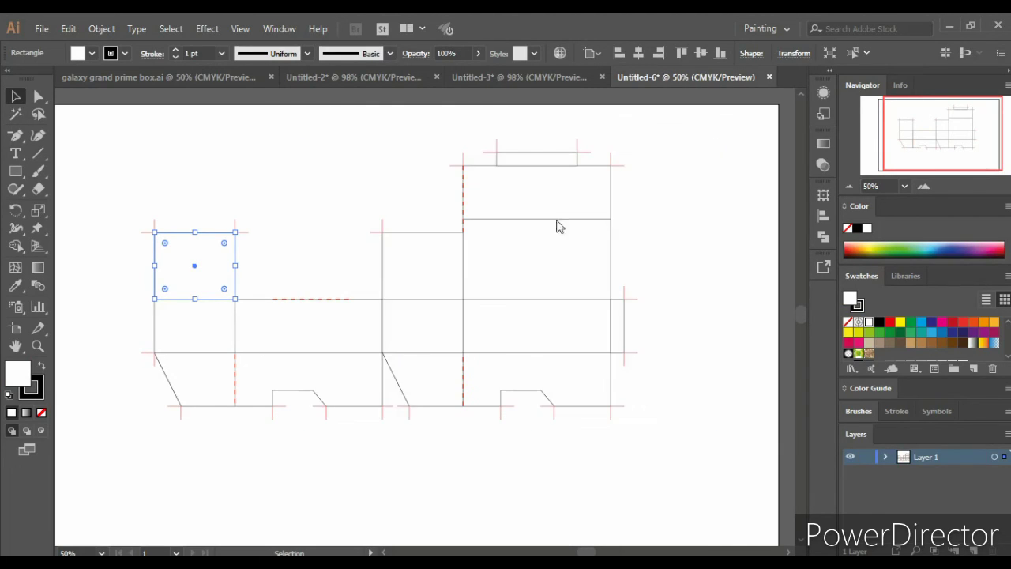
click(15, 285)
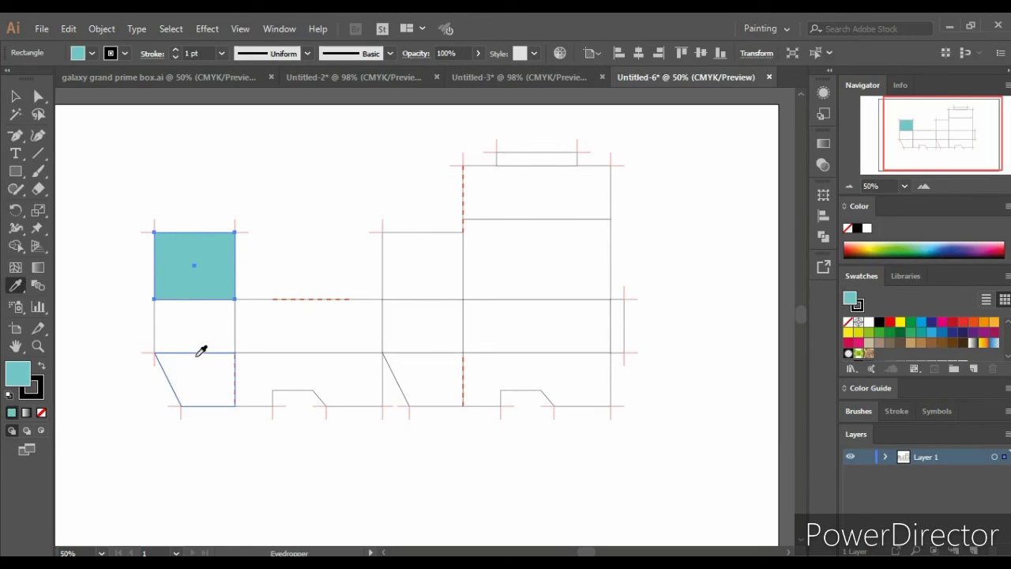
Eyedrop the teal onto the left panels, the slanted bottom-left flap and the long middle panel.
ctrl+click(197, 326)
click(216, 271)
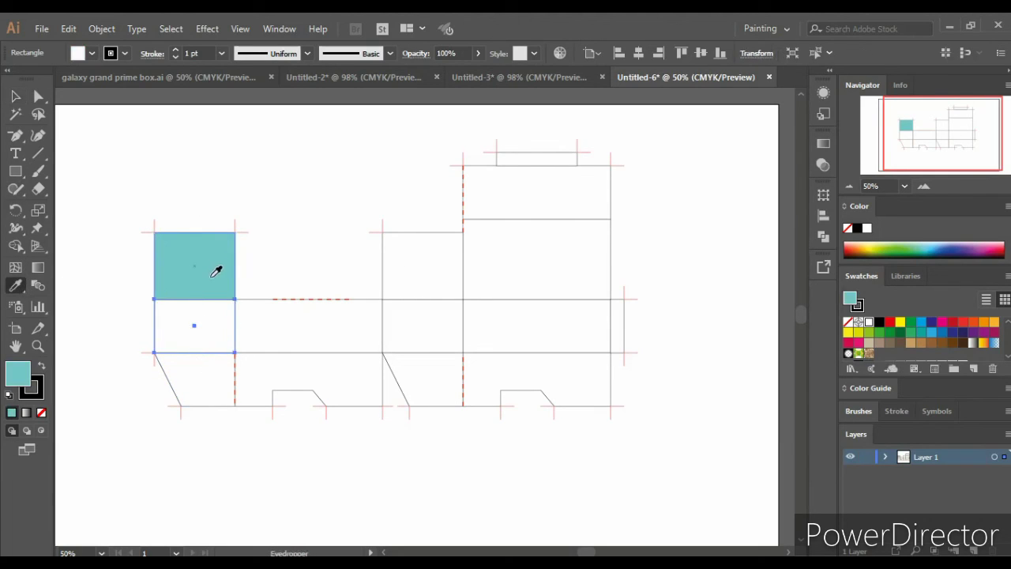
ctrl+click(214, 361)
click(233, 334)
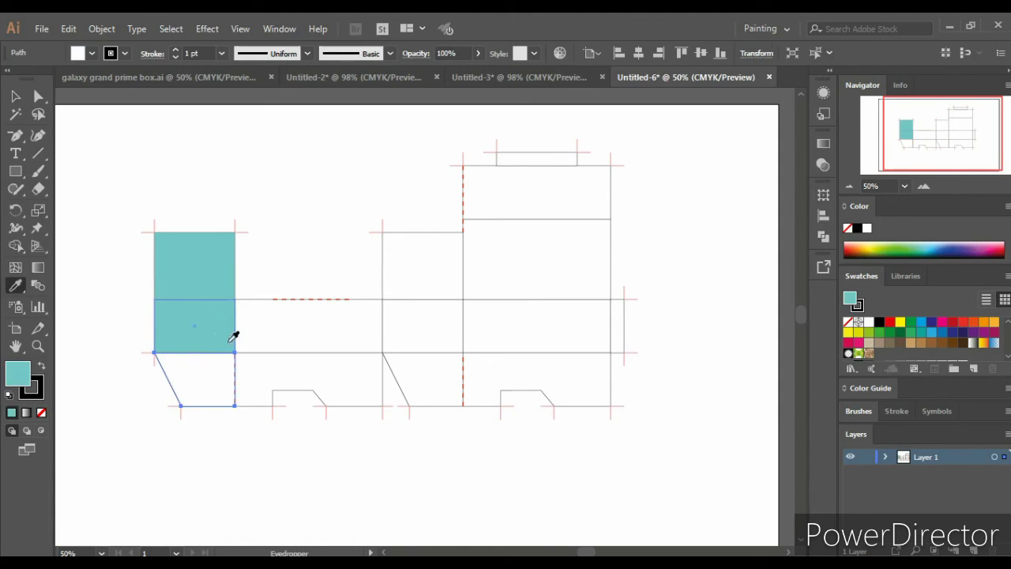
ctrl+click(272, 383)
click(219, 309)
ctrl+click(270, 336)
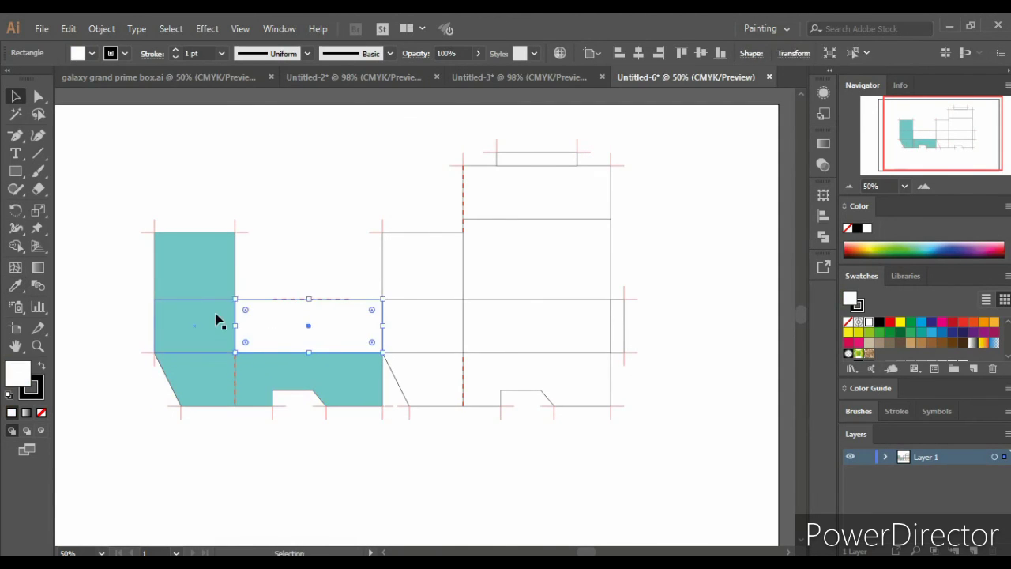
click(220, 314)
Apply teal to the tall upper panel, centre panel, slanted flap, notched bottom-right and middle-right panels.
ctrl+click(387, 292)
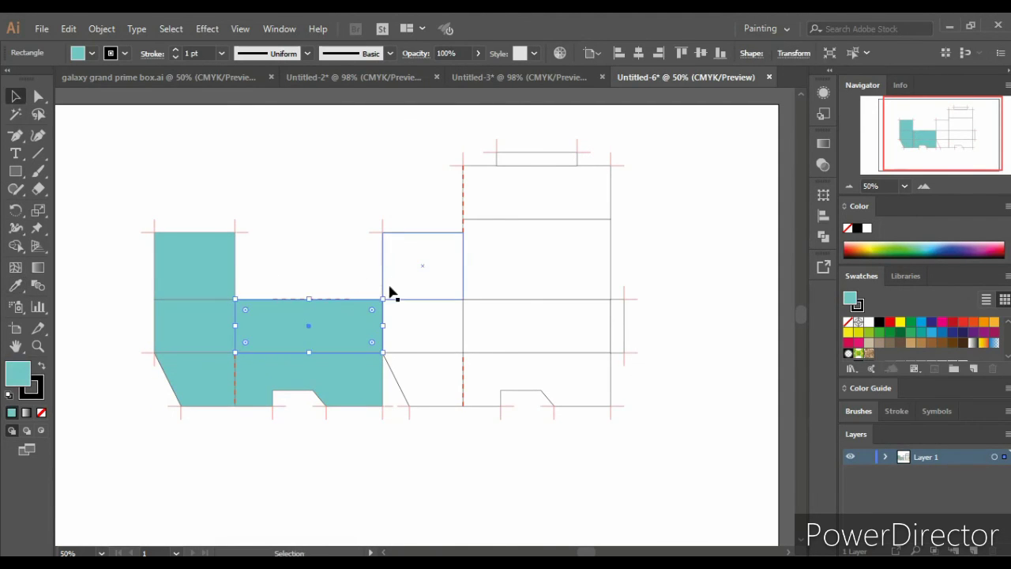
click(346, 323)
ctrl+click(406, 366)
click(352, 327)
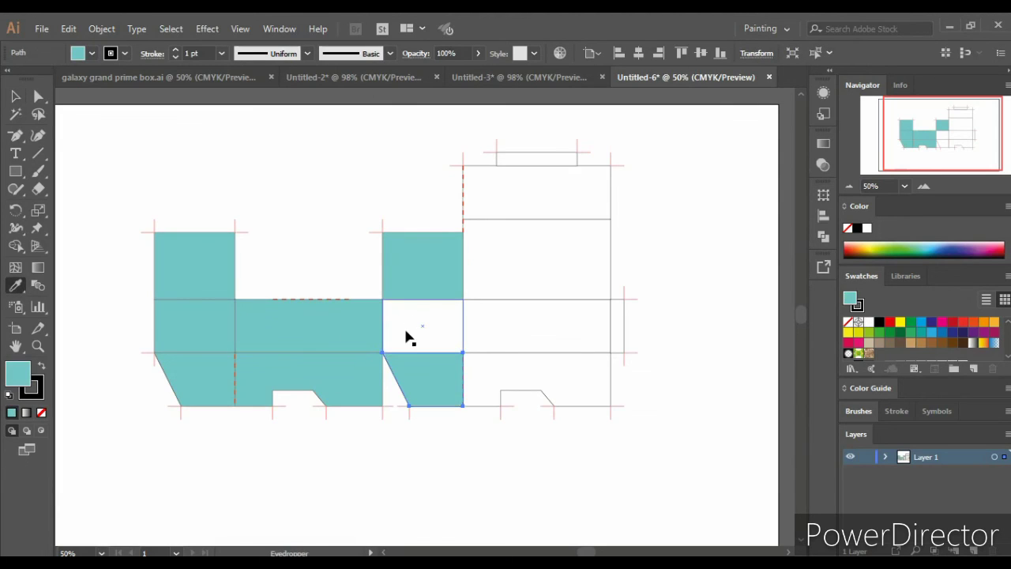
ctrl+click(387, 336)
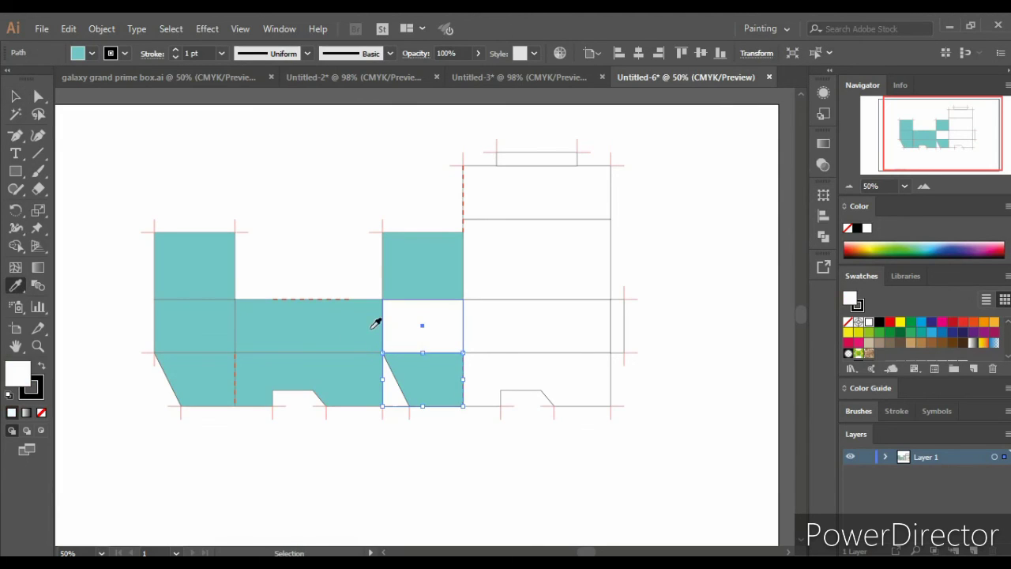
ctrl+click(512, 360)
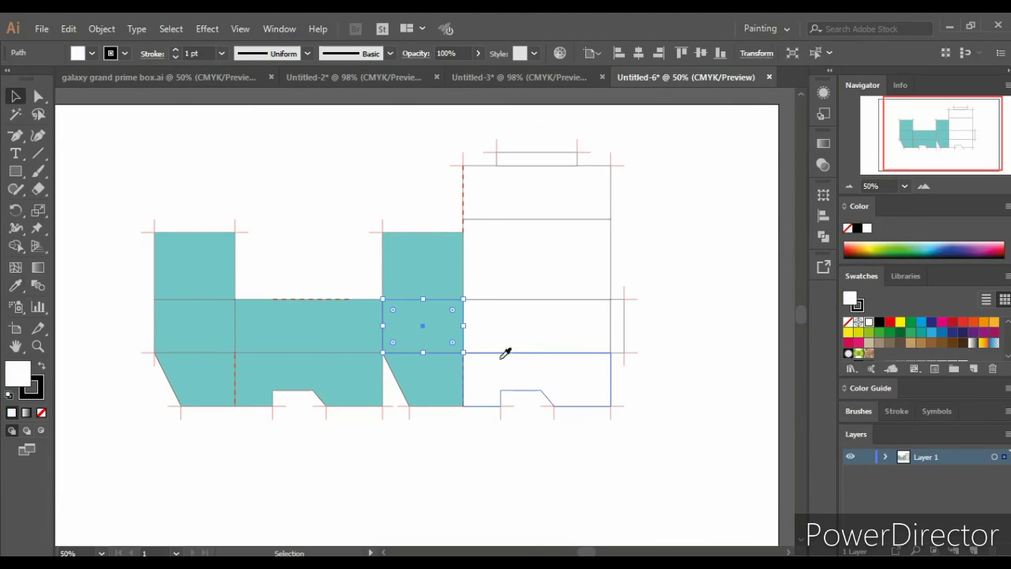
click(427, 334)
ctrl+click(481, 327)
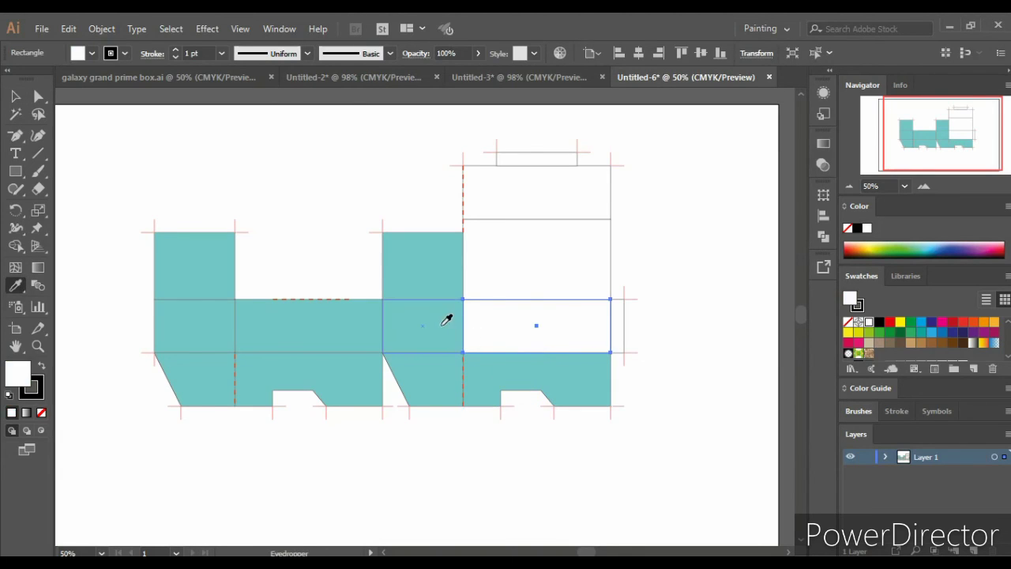
Teal-fill the upper-right panel, top panel, small top tab and right-edge strip, then deselect.
click(450, 314)
ctrl+click(487, 276)
click(450, 278)
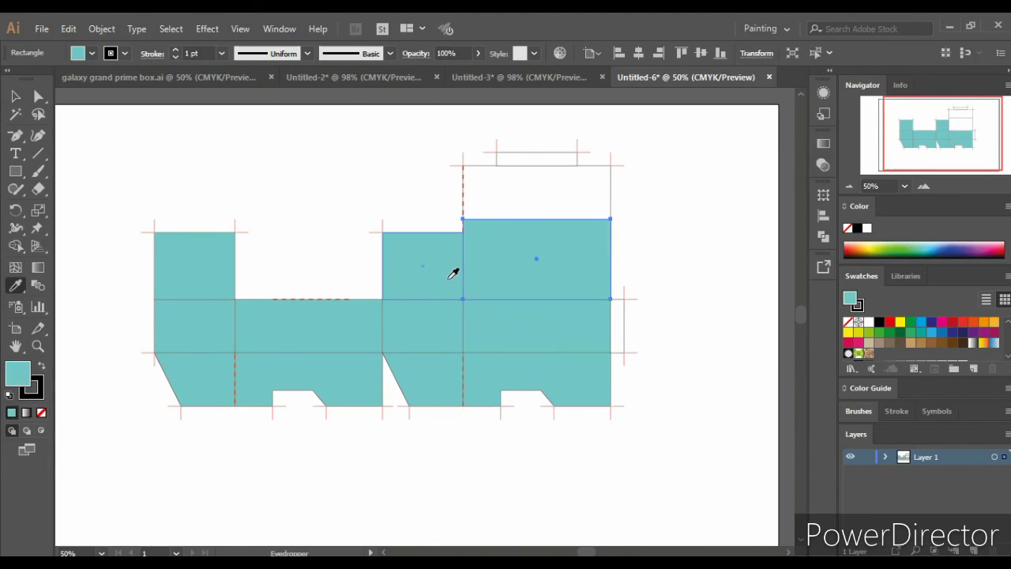
ctrl+click(497, 214)
click(453, 241)
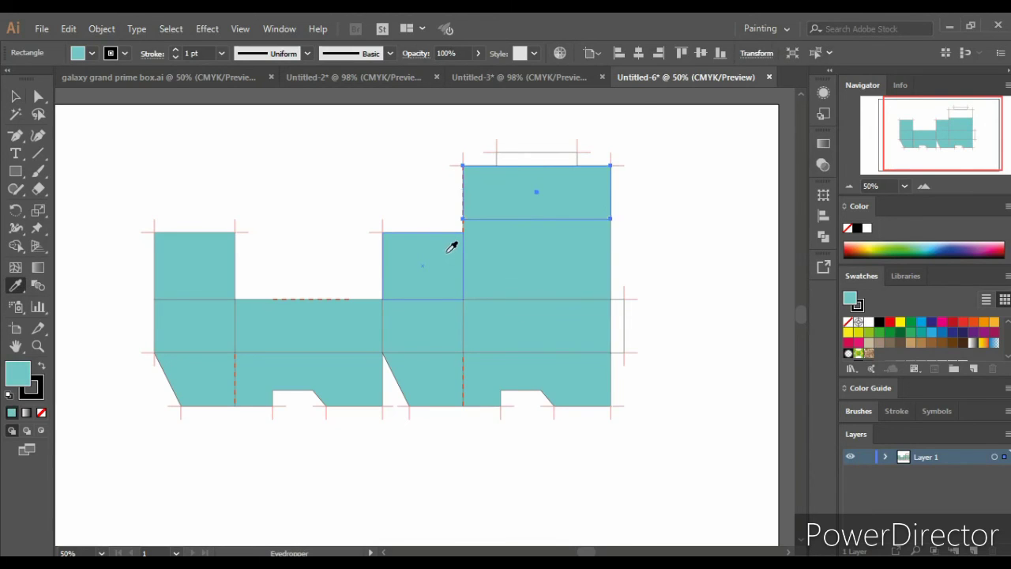
ctrl+click(514, 161)
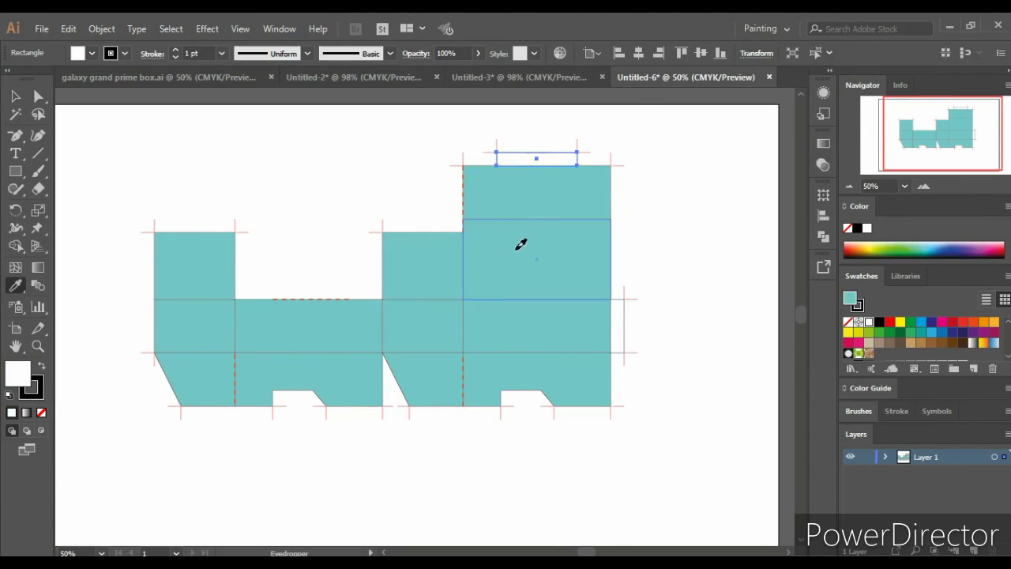
click(521, 242)
ctrl+click(620, 327)
click(580, 286)
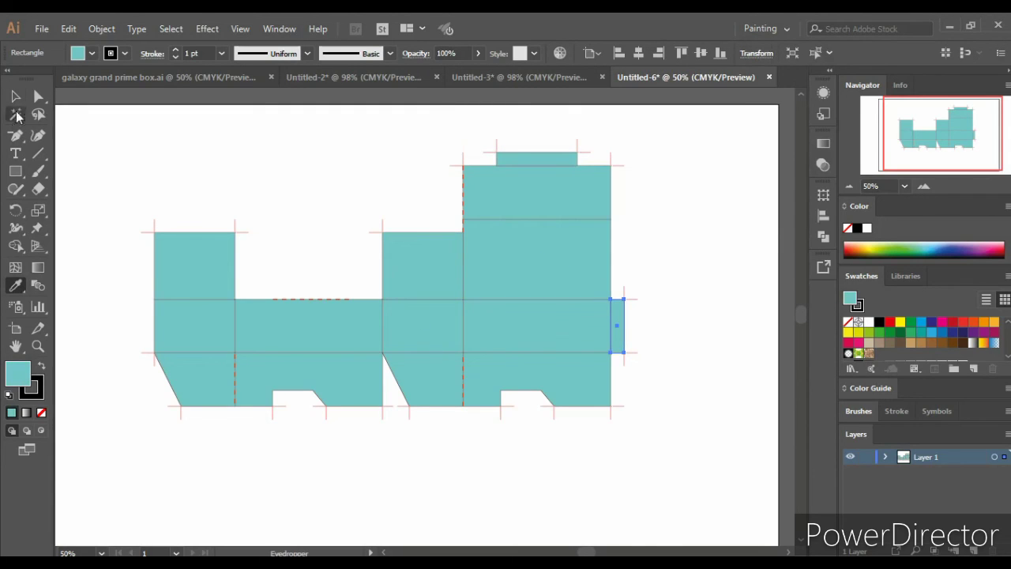
click(16, 95)
click(630, 449)
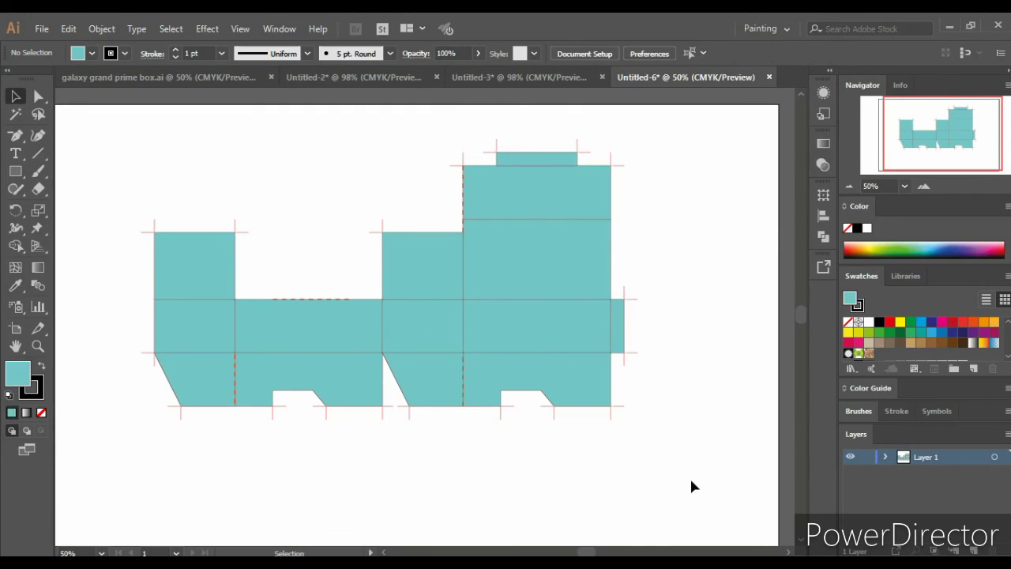
Add a new layer, lock the box layer, and set the Paintbrush fill to None.
click(980, 552)
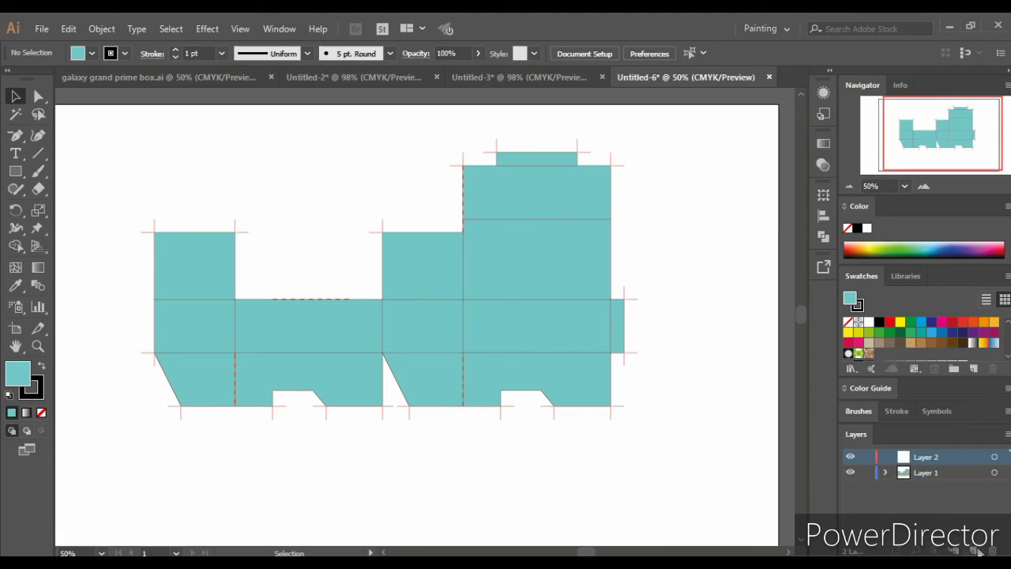
click(866, 473)
click(39, 172)
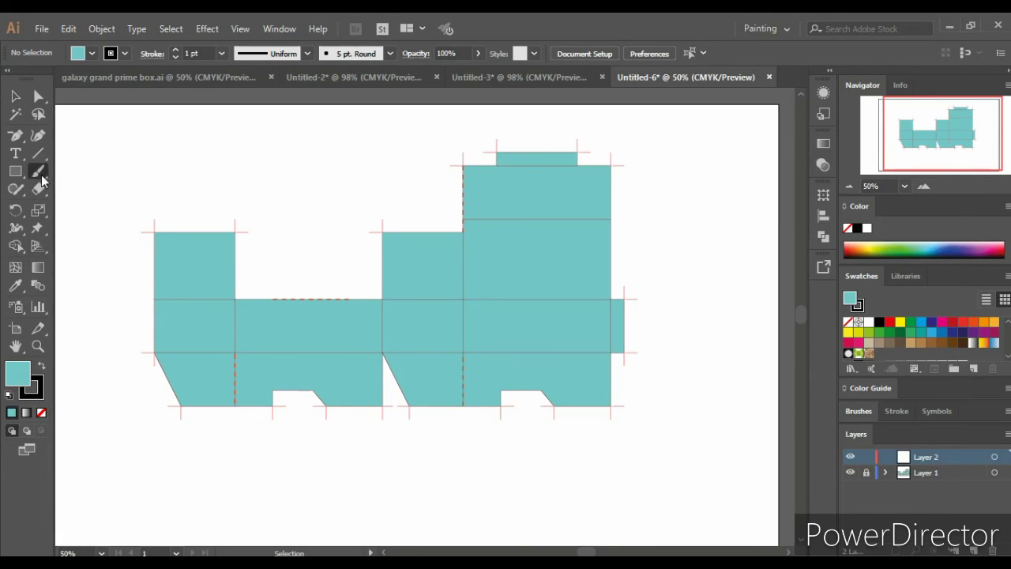
double_click(20, 380)
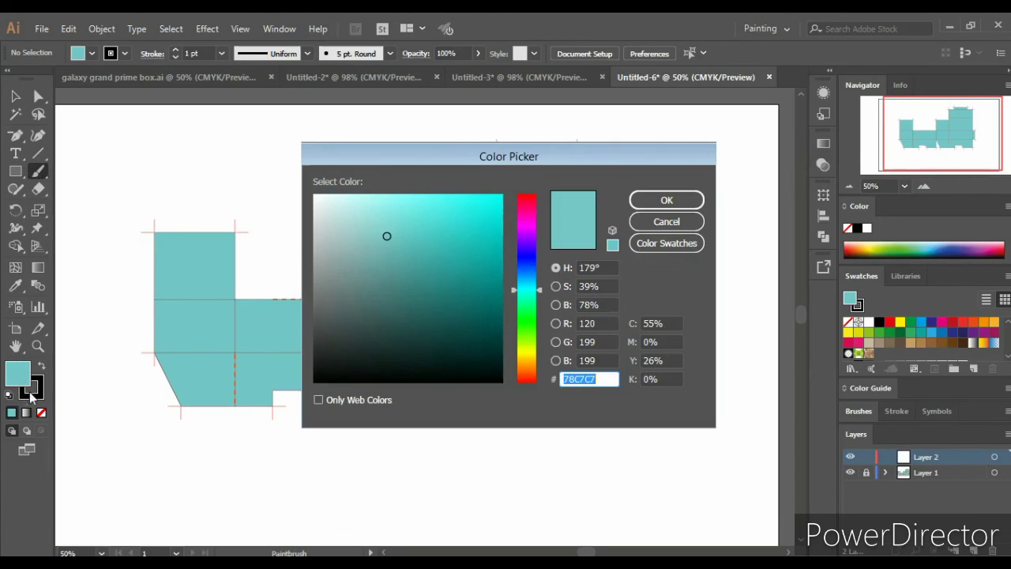
click(655, 222)
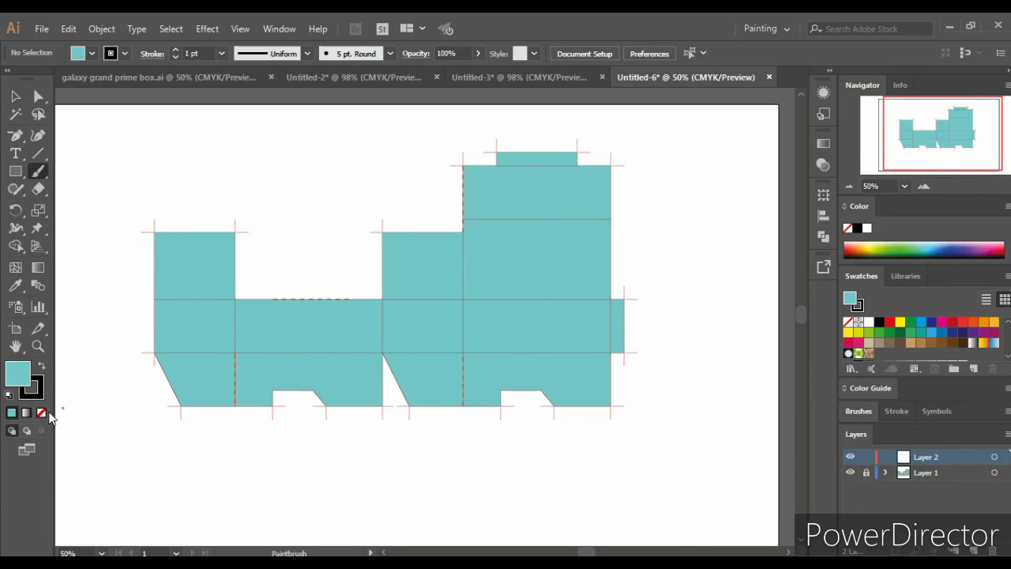
click(42, 387)
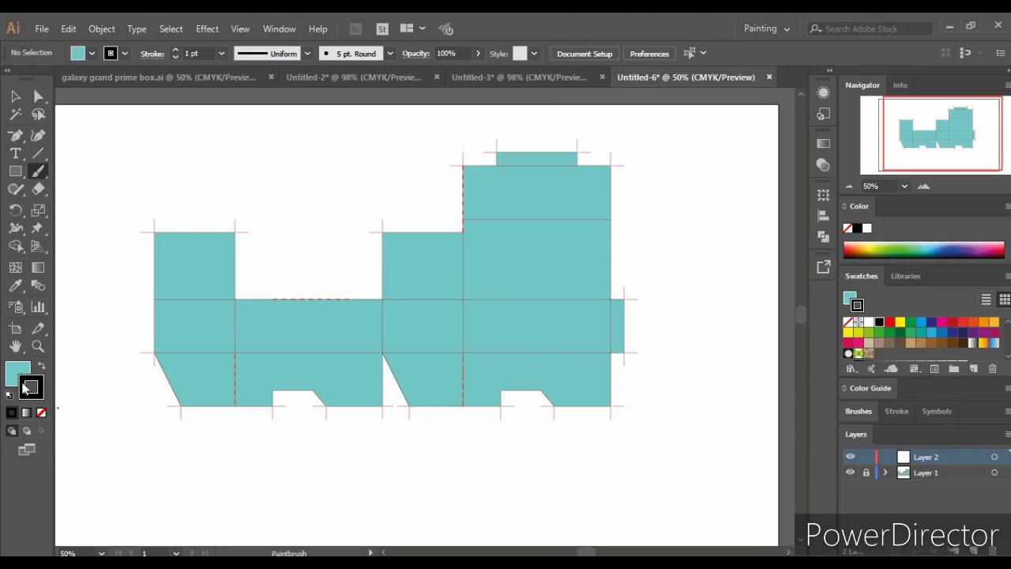
click(16, 373)
click(41, 412)
click(38, 394)
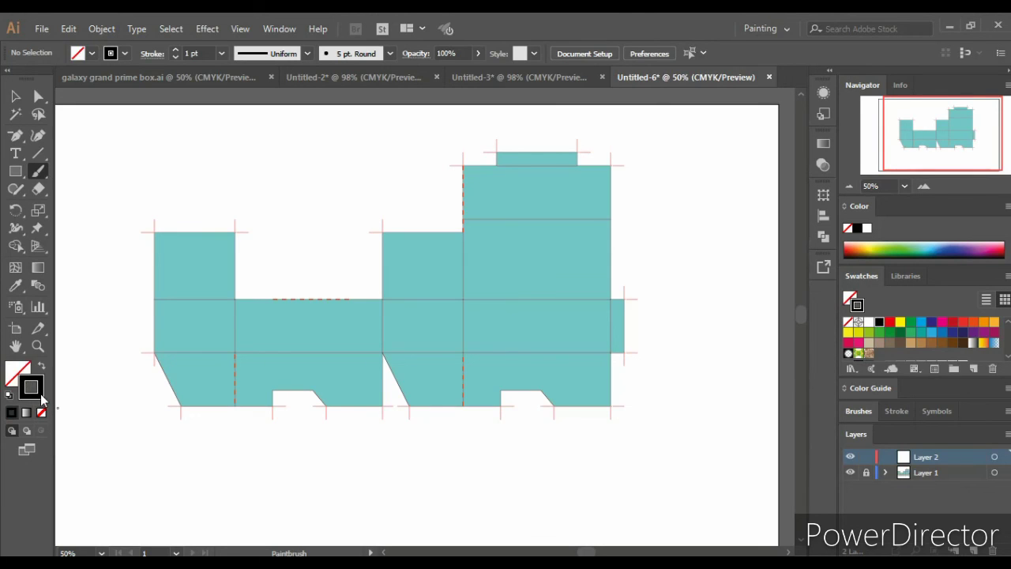
Set the Paintbrush stroke colour to bright blue 0310FF.
double_click(31, 387)
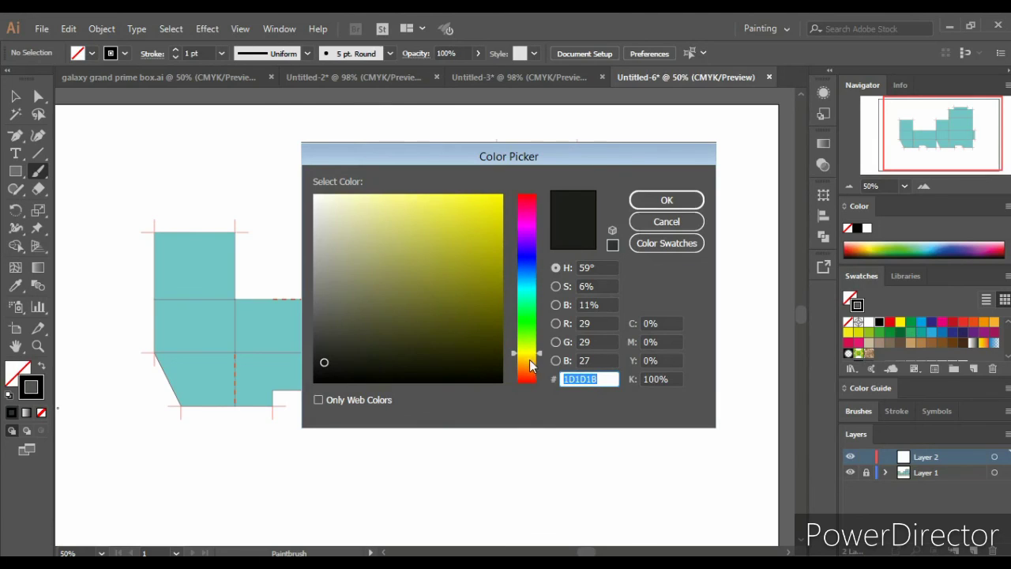
drag(530, 365, 530, 315)
drag(495, 230, 504, 188)
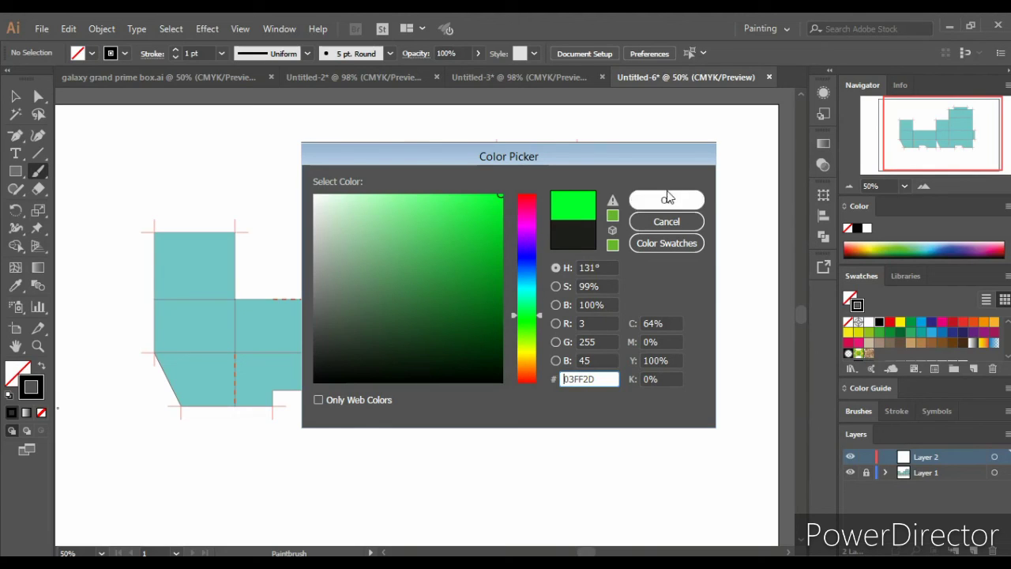
click(531, 264)
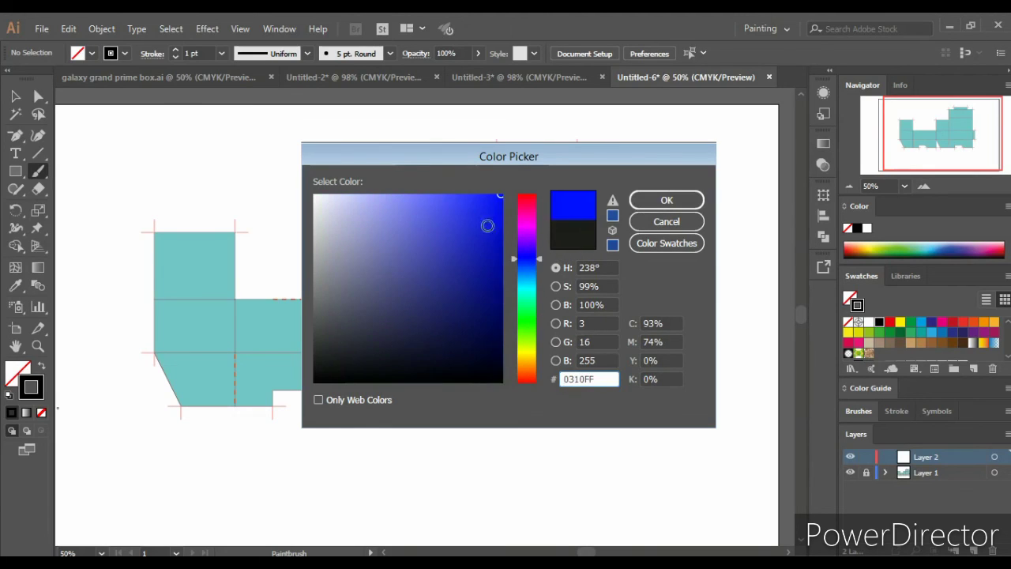
click(666, 200)
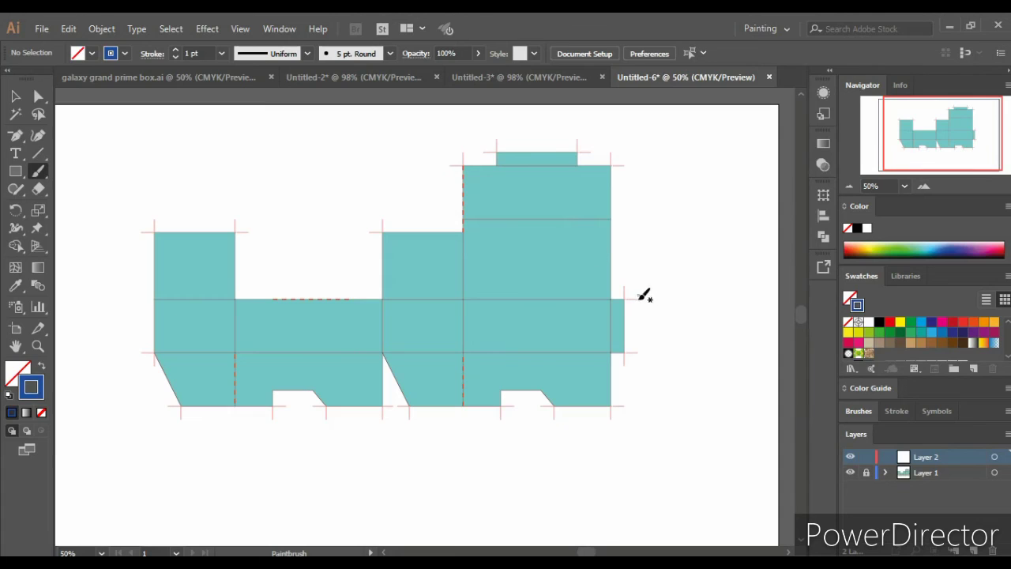
scroll(605, 323, up, 1)
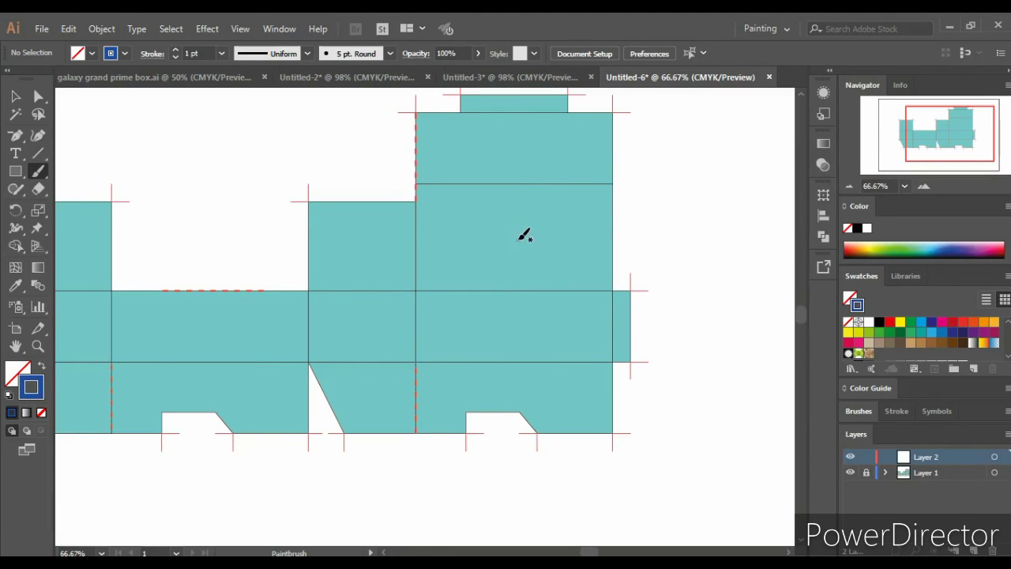
Hand-letter a blue T on the top panel and S labels on the side panels.
mouse_move(496, 214)
mouse_down()
mouse_move(541, 211)
mouse_move(521, 234)
mouse_move(522, 255)
mouse_up()
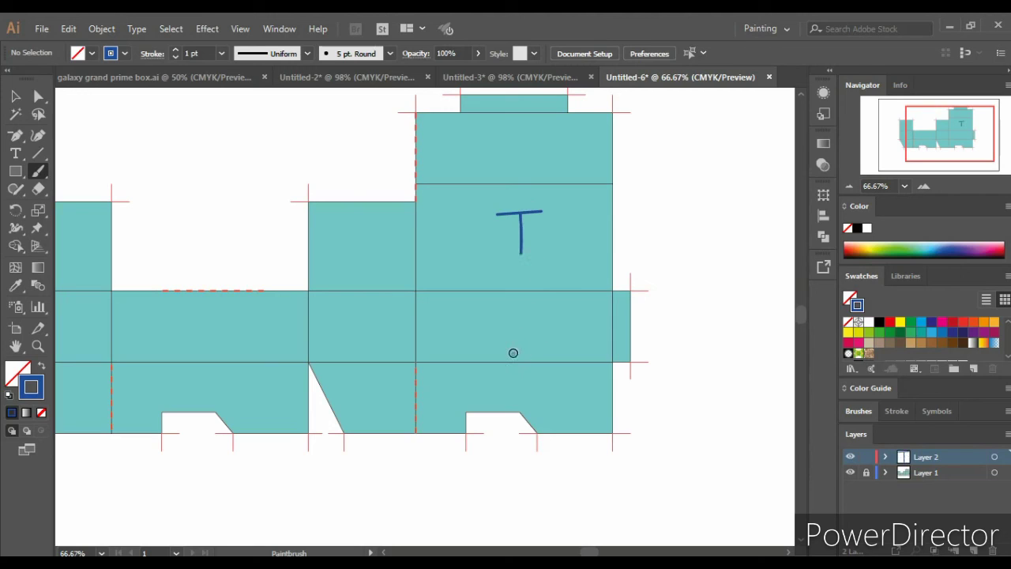
scroll(513, 351, down, 1)
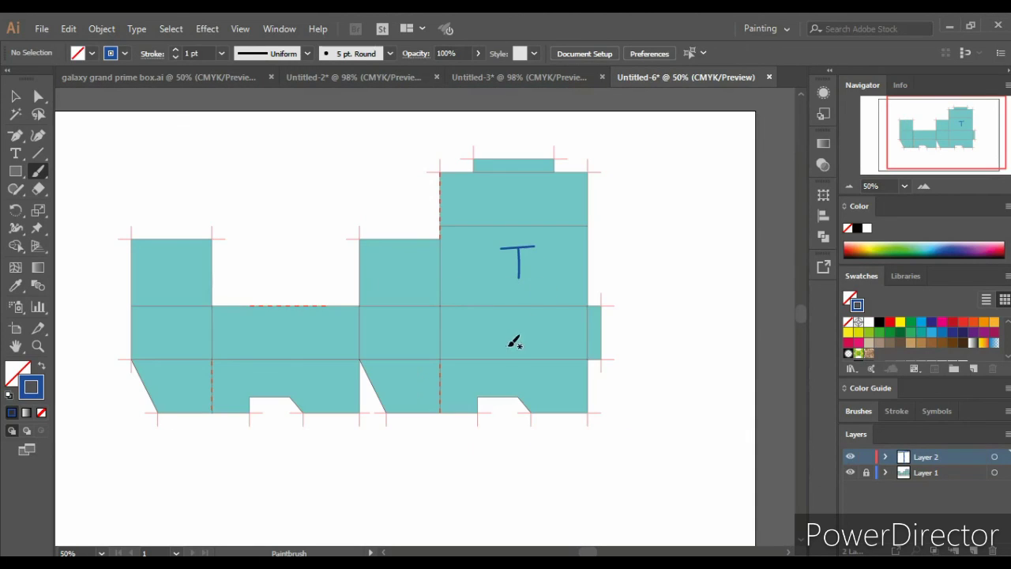
mouse_move(523, 319)
mouse_down()
mouse_move(530, 334)
mouse_move(504, 344)
mouse_up()
mouse_move(407, 319)
mouse_down()
mouse_move(392, 325)
mouse_move(399, 344)
mouse_up()
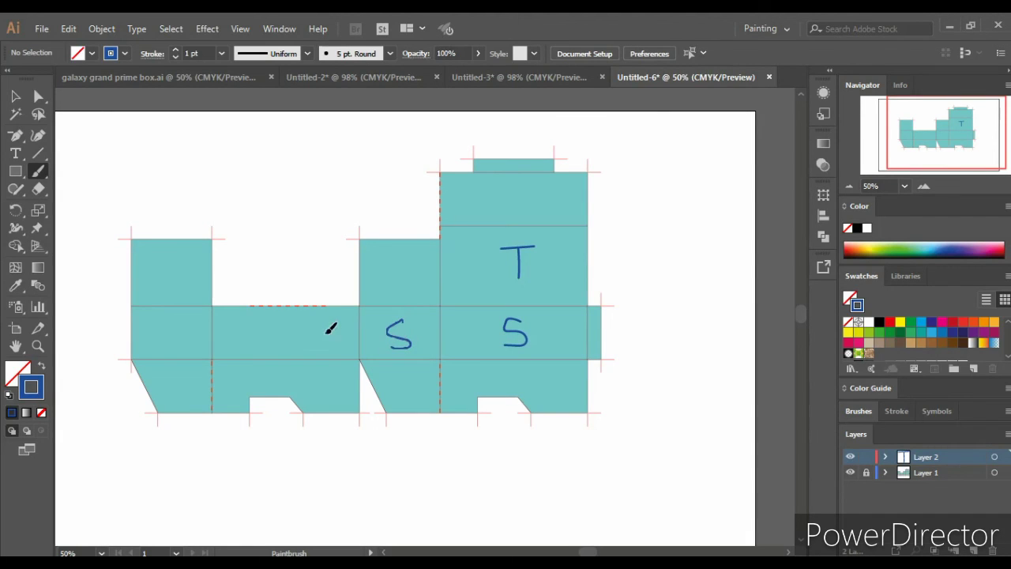
drag(324, 319, 338, 339)
drag(187, 317, 193, 330)
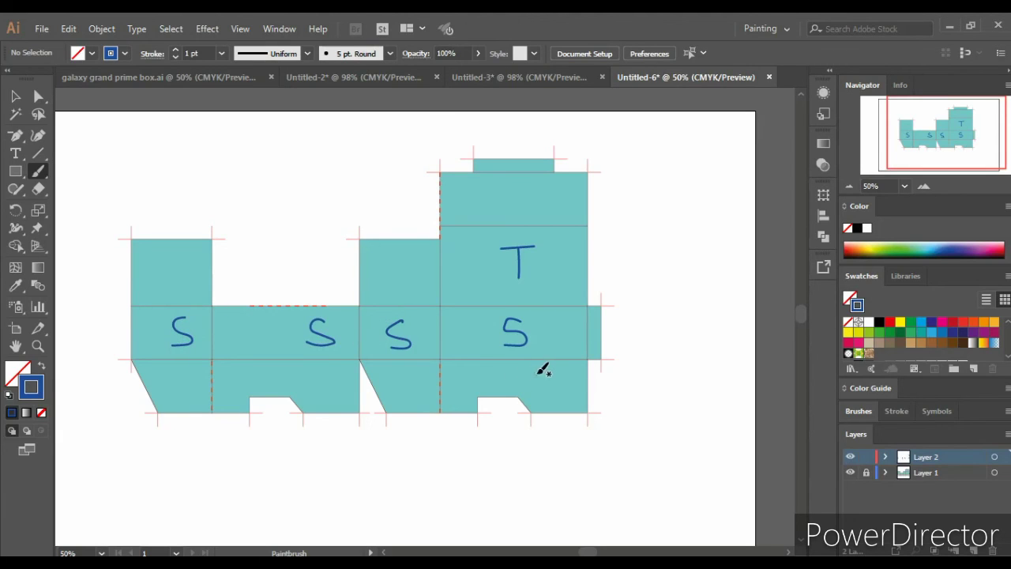
Hand-letter a blue B on each of the four bottom panels.
drag(541, 372, 547, 398)
drag(409, 369, 406, 399)
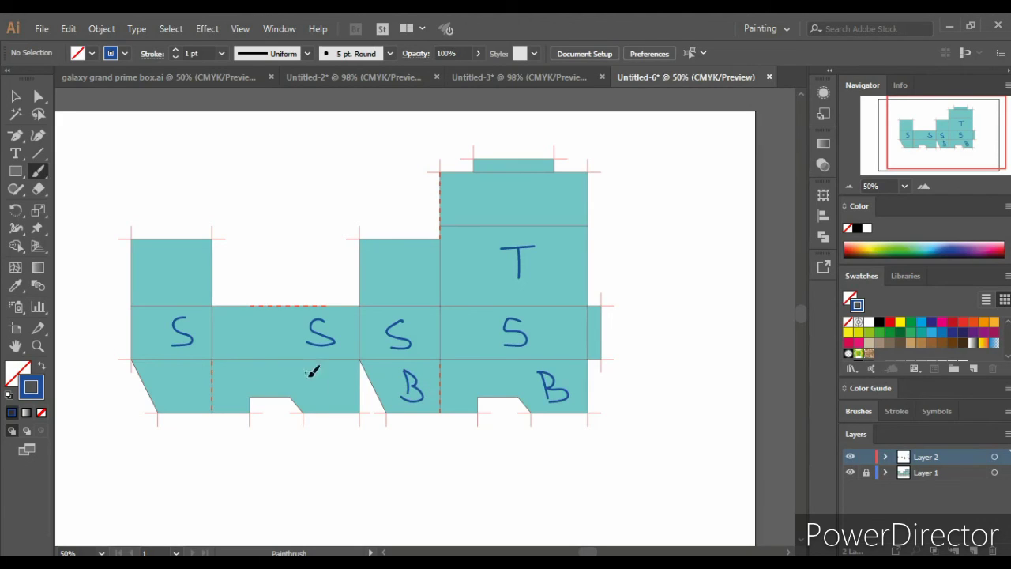
mouse_move(312, 371)
mouse_down()
mouse_move(312, 399)
mouse_move(321, 380)
mouse_move(313, 398)
mouse_up()
mouse_move(176, 373)
mouse_down()
mouse_move(172, 403)
mouse_move(185, 390)
mouse_move(173, 405)
mouse_up()
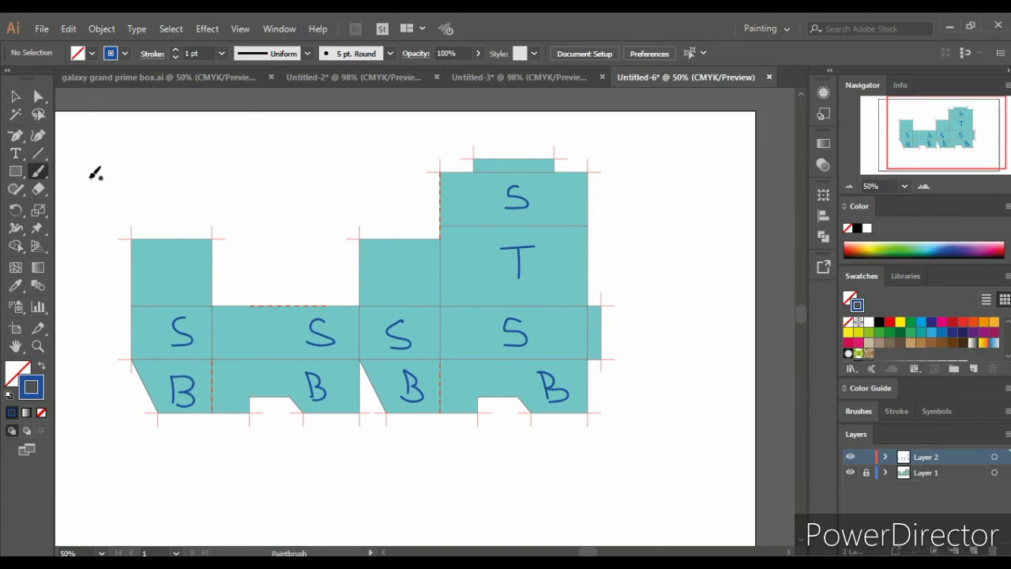
click(15, 96)
Change the stroke colour to red and the stroke weight to 3 pt.
scroll(448, 342, up, 2)
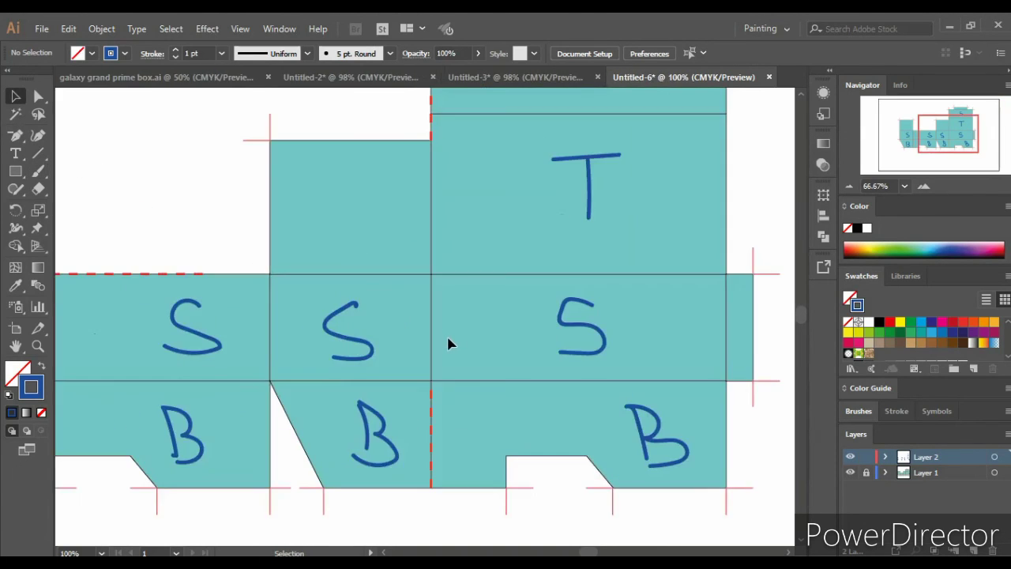
scroll(447, 341, up, 1)
scroll(448, 340, up, 1)
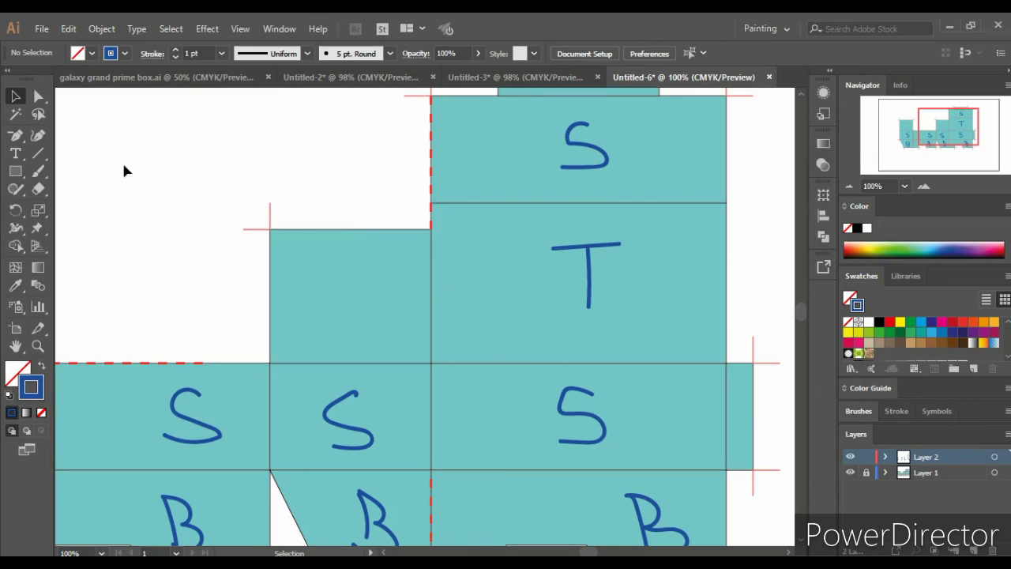
click(38, 153)
click(189, 171)
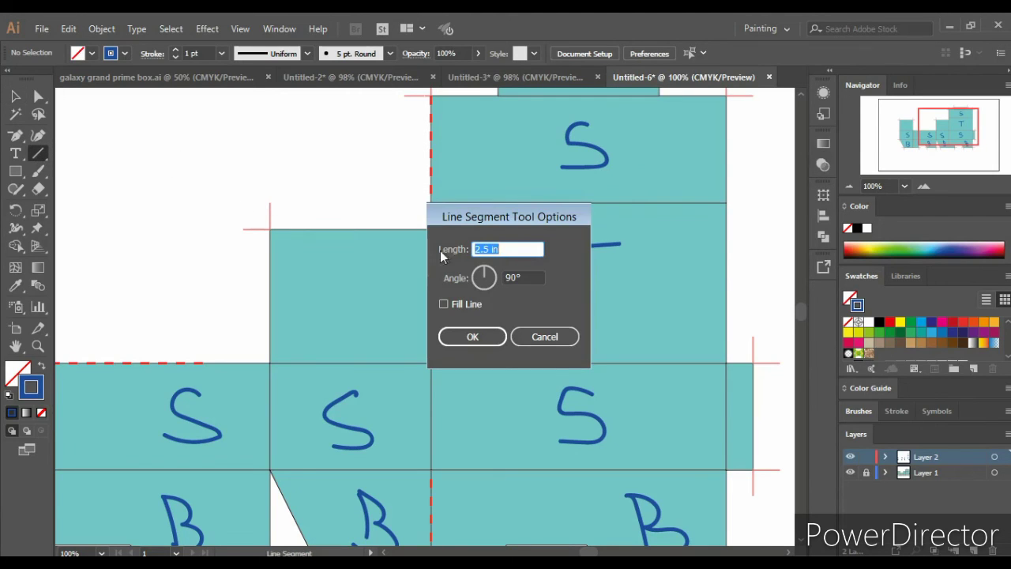
click(533, 336)
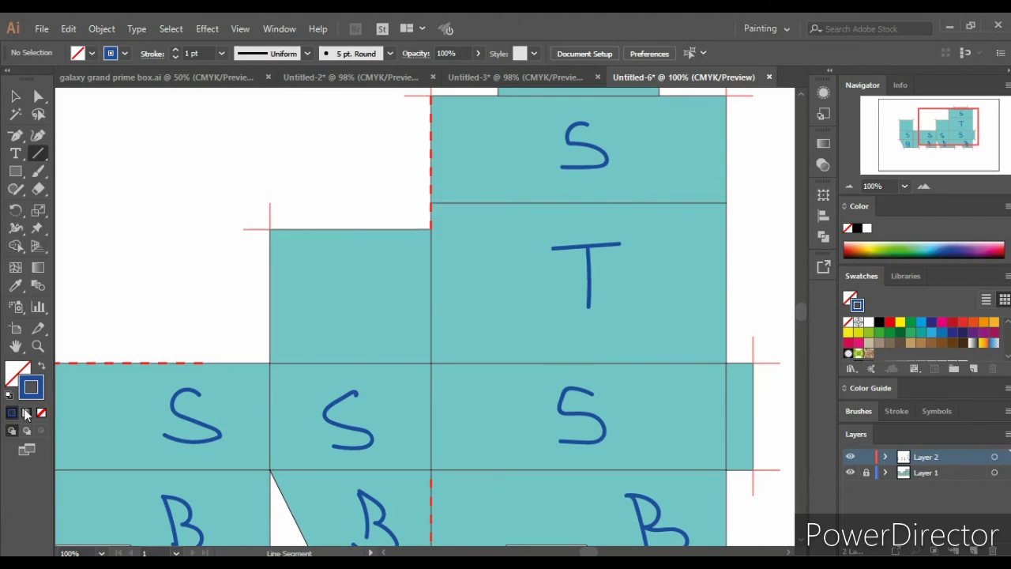
double_click(33, 395)
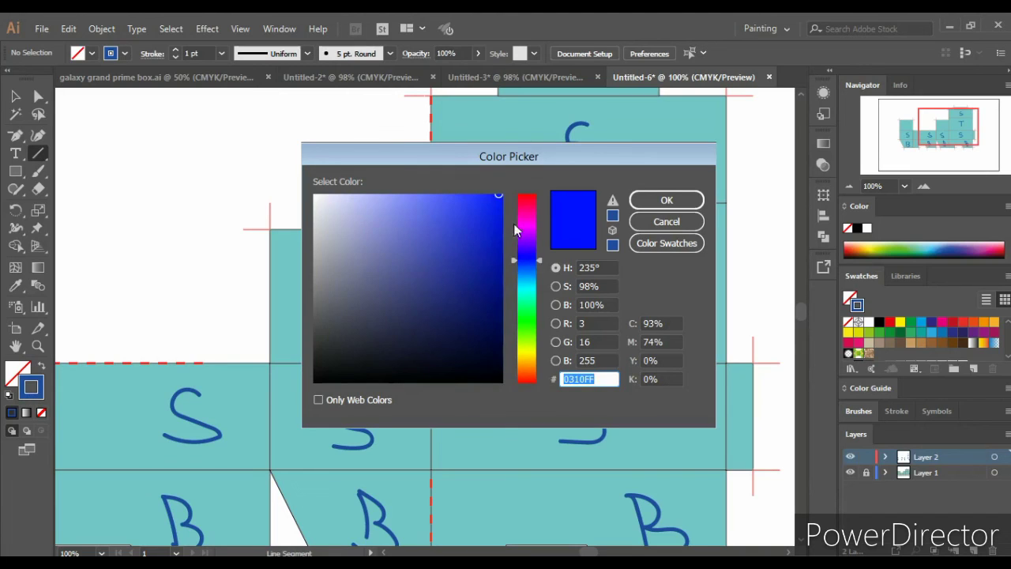
drag(514, 230, 527, 192)
click(667, 200)
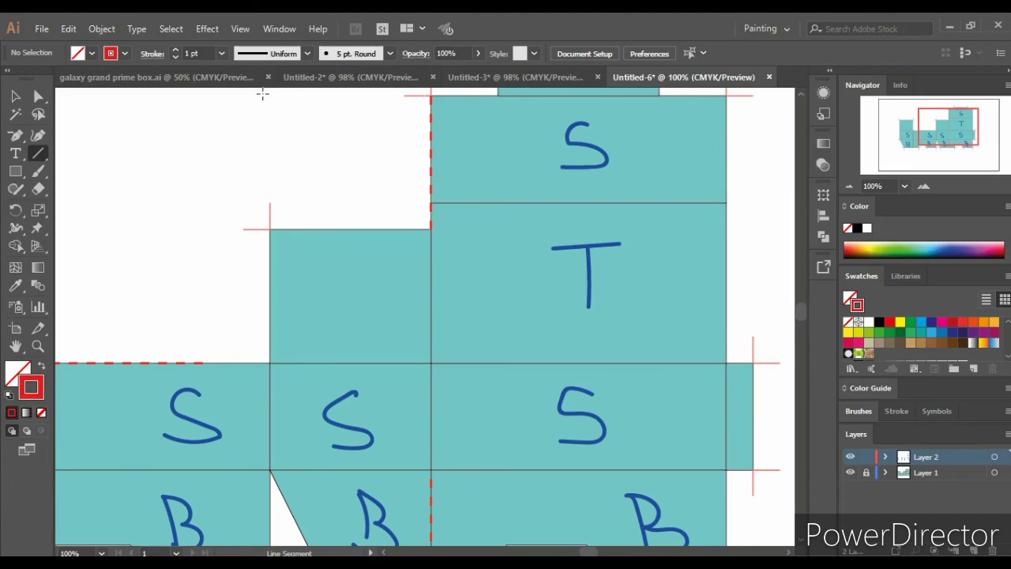
click(222, 54)
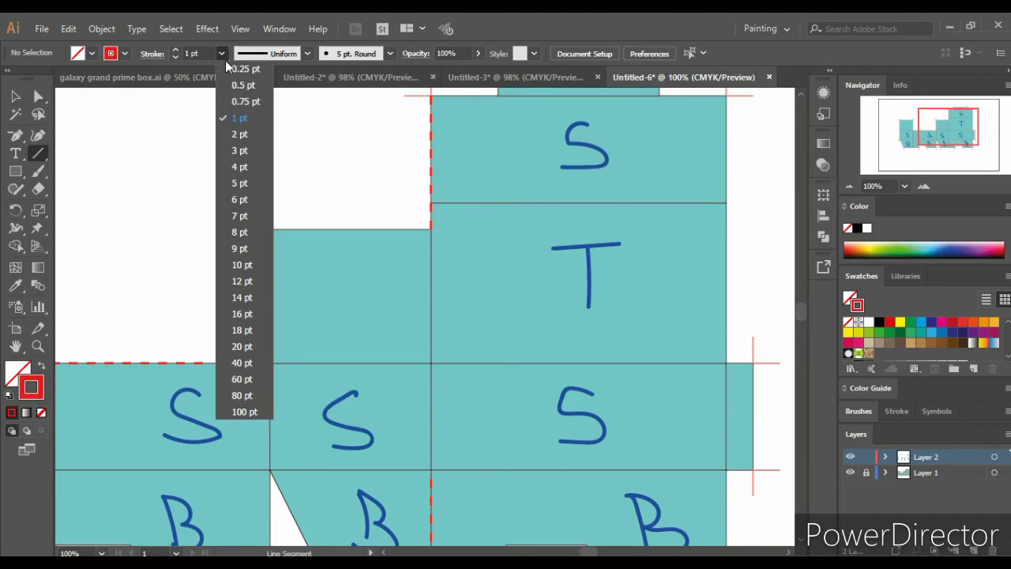
click(239, 150)
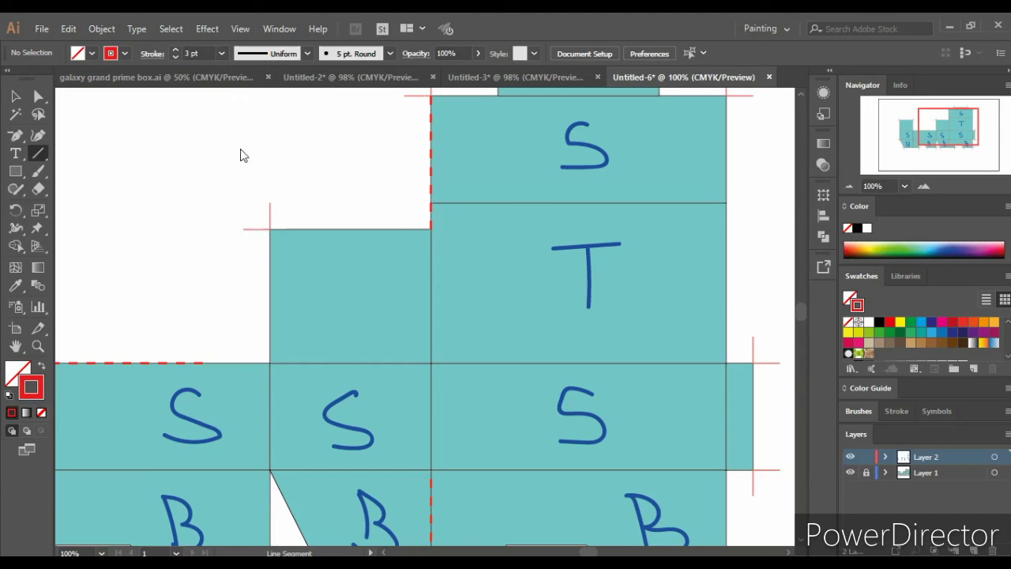
Create a 2.8 in vertical red line with the Line Segment tool.
click(171, 146)
drag(500, 249, 488, 248)
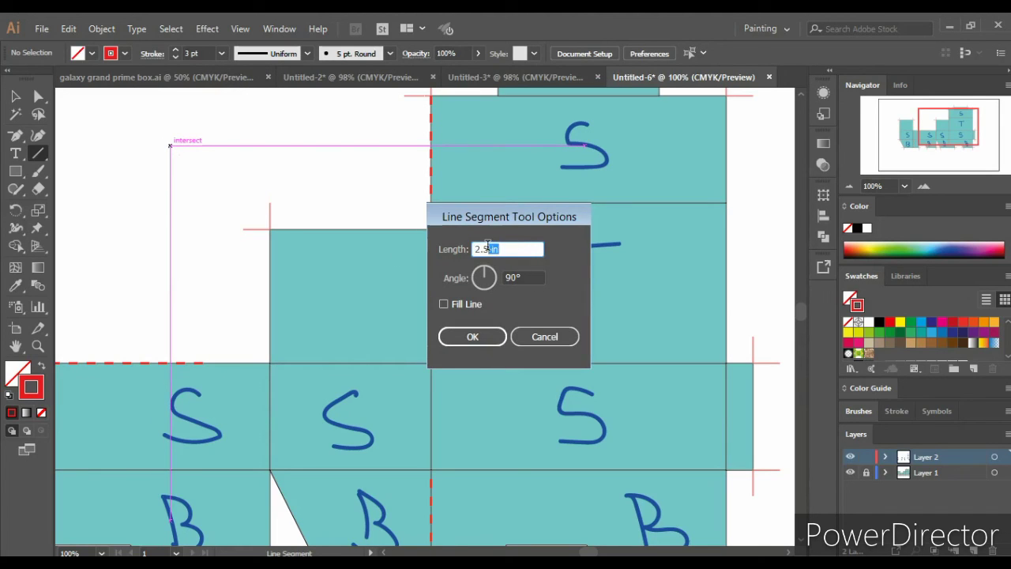
text(8)
drag(485, 249, 531, 252)
click(474, 332)
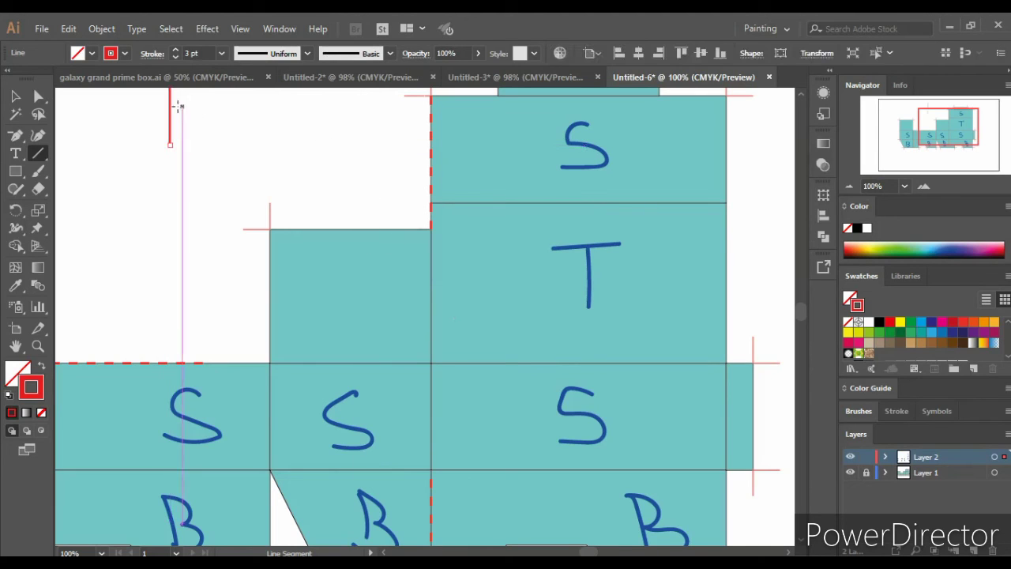
scroll(214, 140, up, 2)
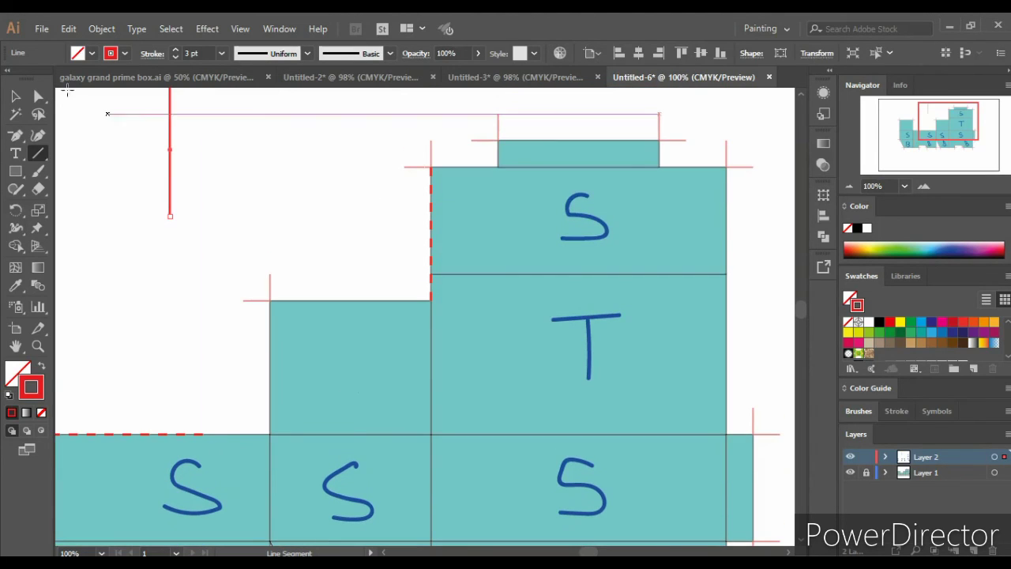
click(41, 96)
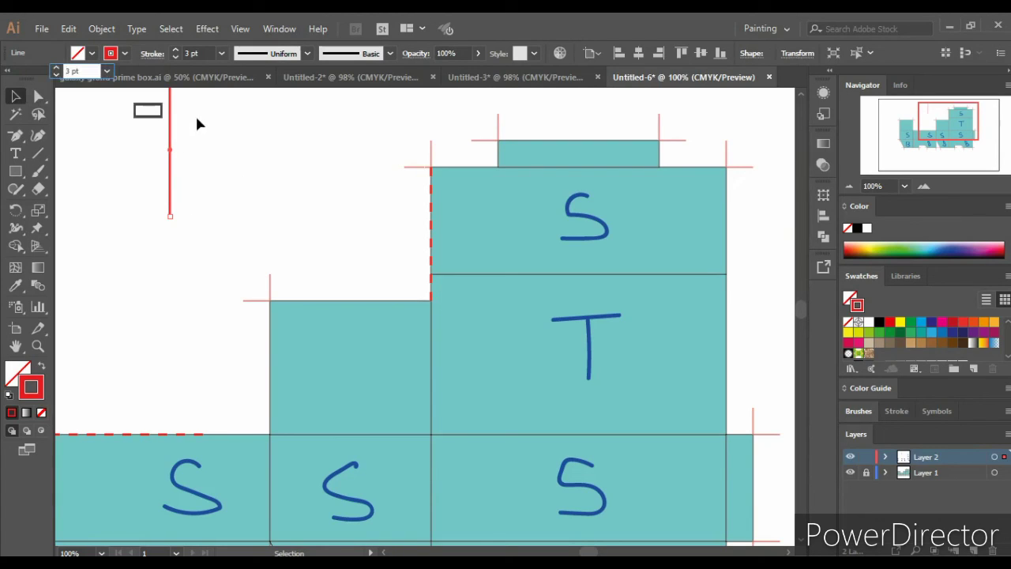
click(162, 92)
Make the red line dashed and move it onto the S–T panel fold.
click(151, 53)
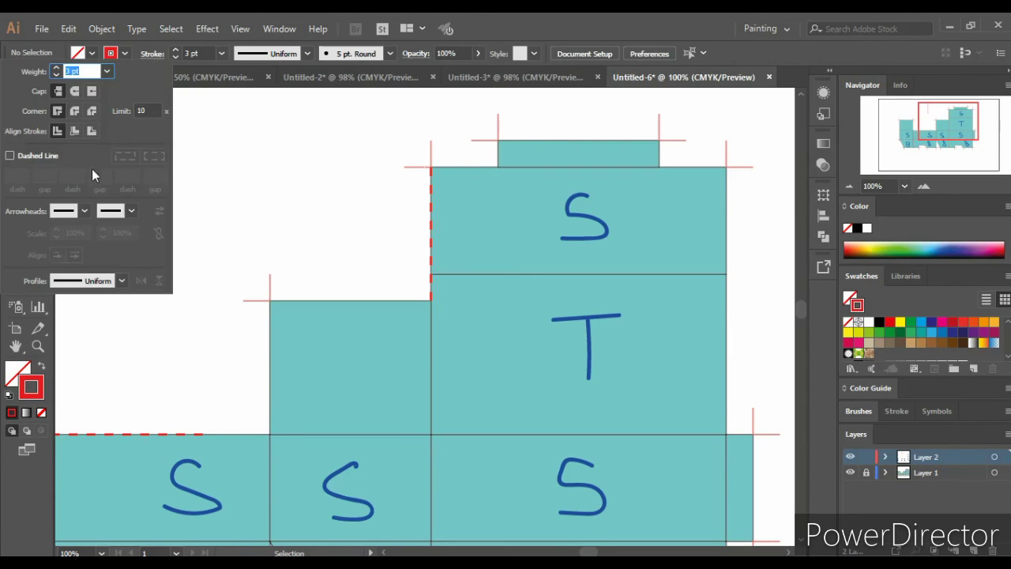
click(10, 155)
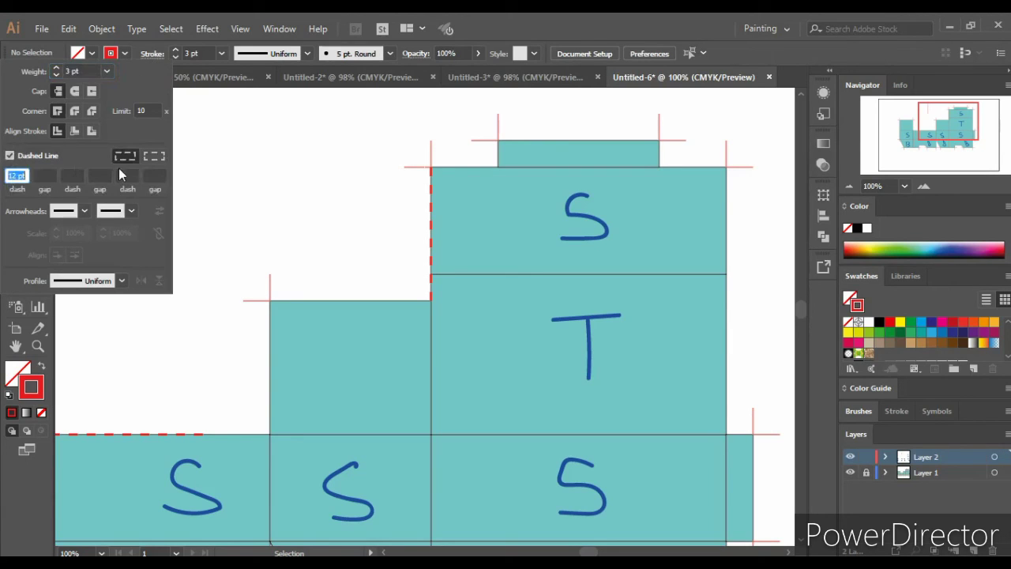
click(211, 134)
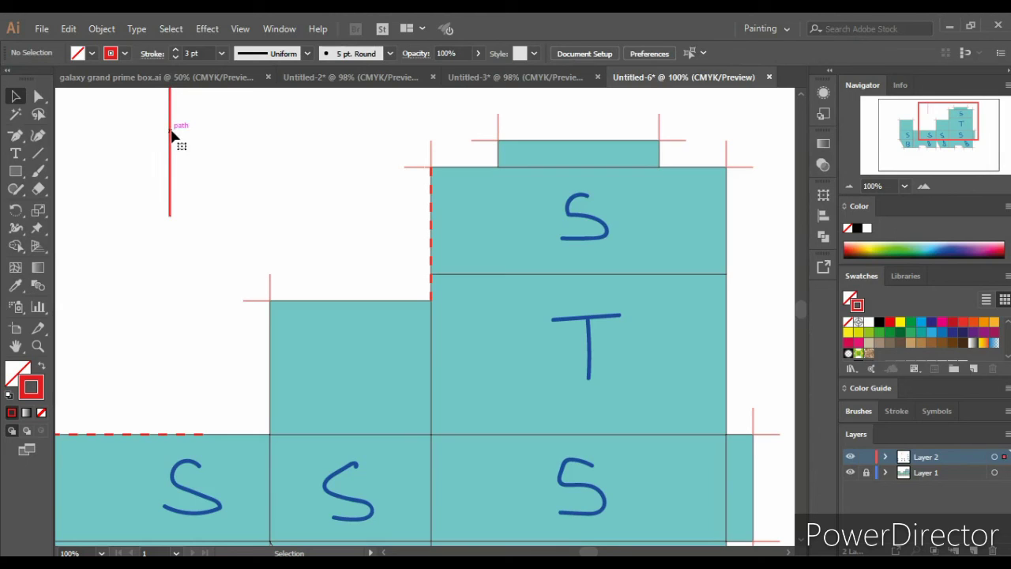
drag(172, 136, 236, 194)
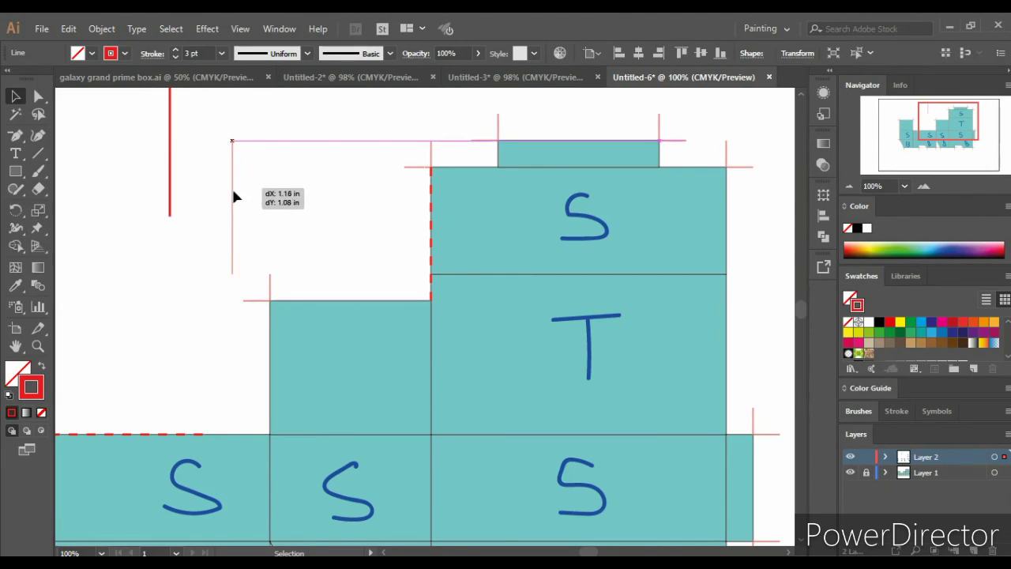
click(148, 55)
click(10, 156)
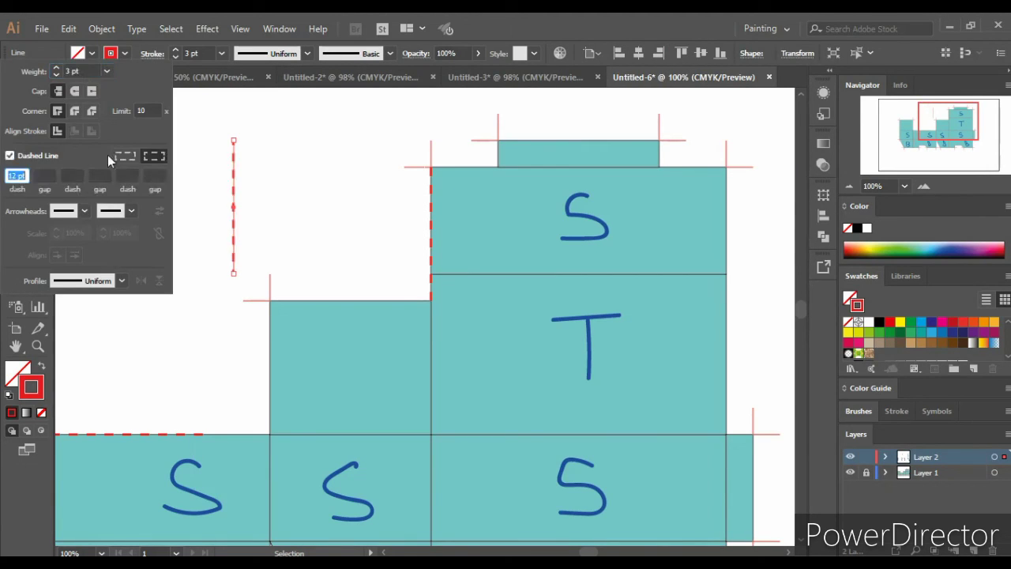
mouse_move(238, 193)
mouse_down()
mouse_move(451, 350)
mouse_move(431, 354)
mouse_up()
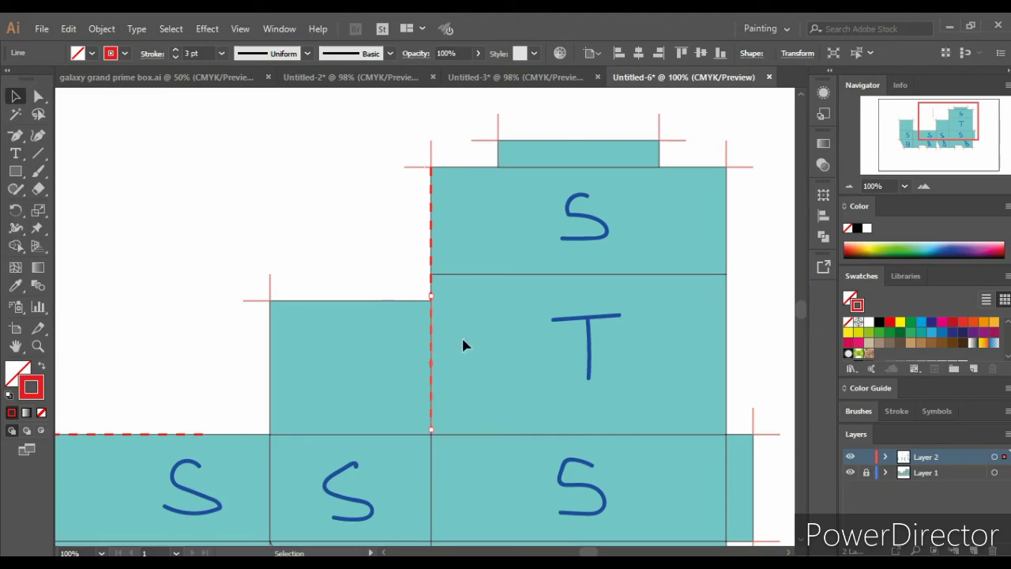
click(321, 166)
scroll(321, 174, down, 1)
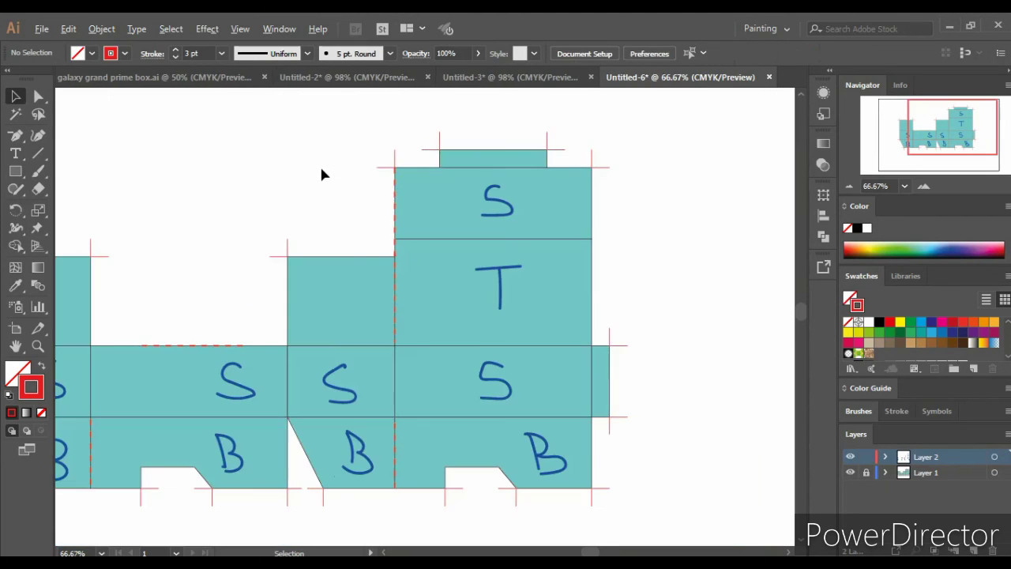
scroll(322, 174, down, 1)
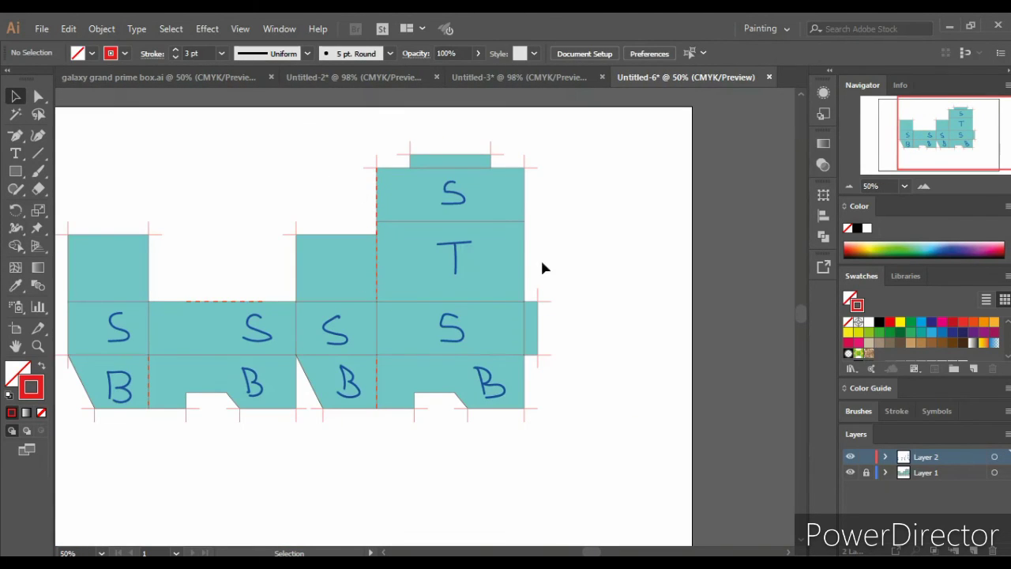
scroll(493, 260, left, 2)
scroll(553, 324, down, 2)
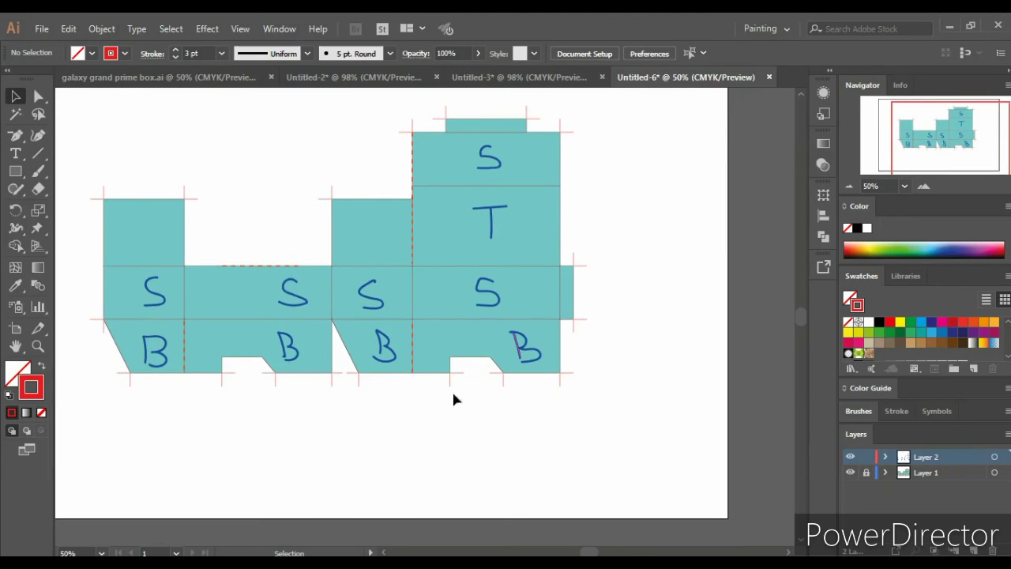
scroll(321, 439, down, 2)
scroll(322, 438, up, 1)
scroll(322, 438, up, 2)
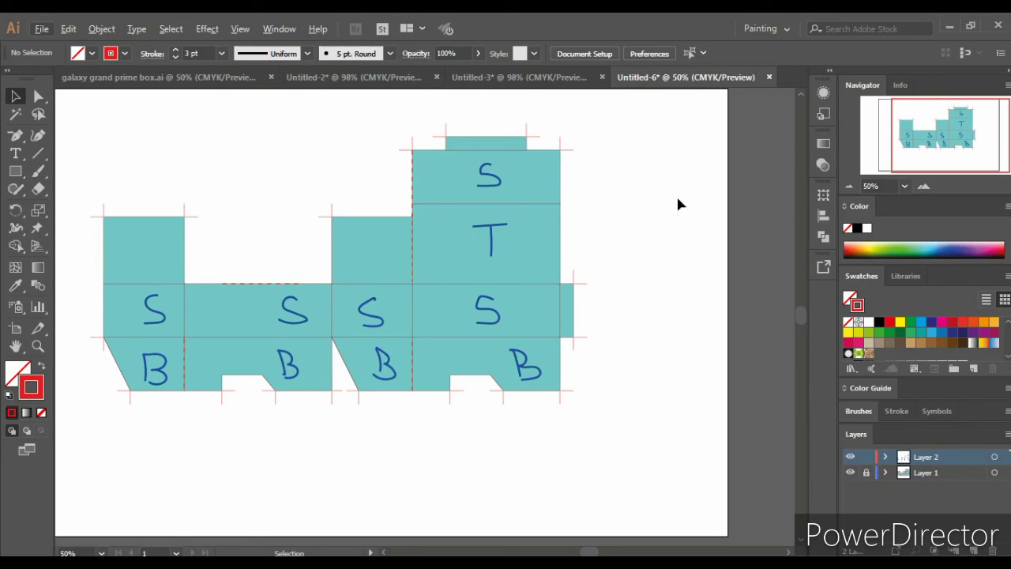
scroll(676, 194, down, 1)
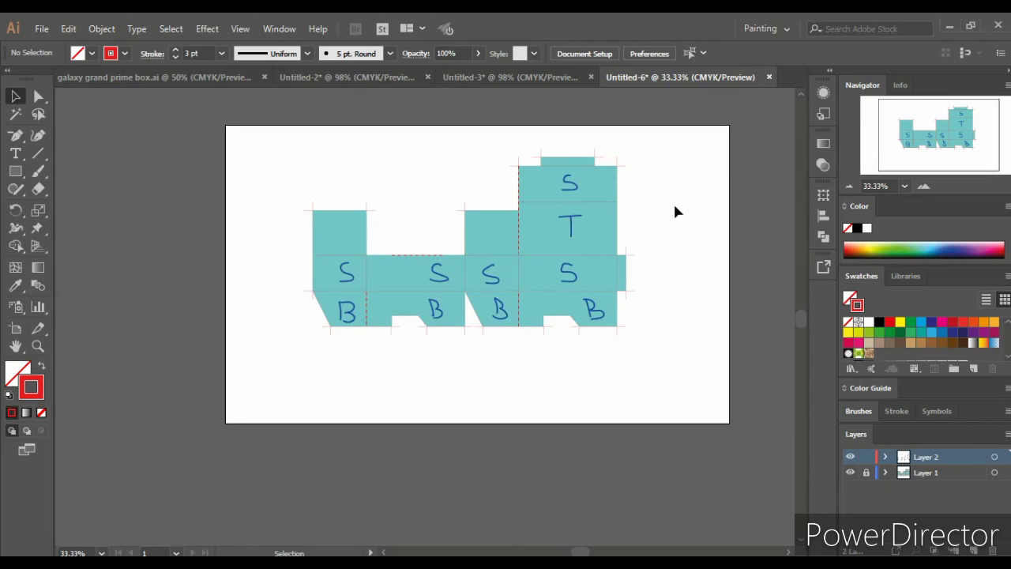
scroll(672, 229, down, 1)
scroll(571, 349, up, 3)
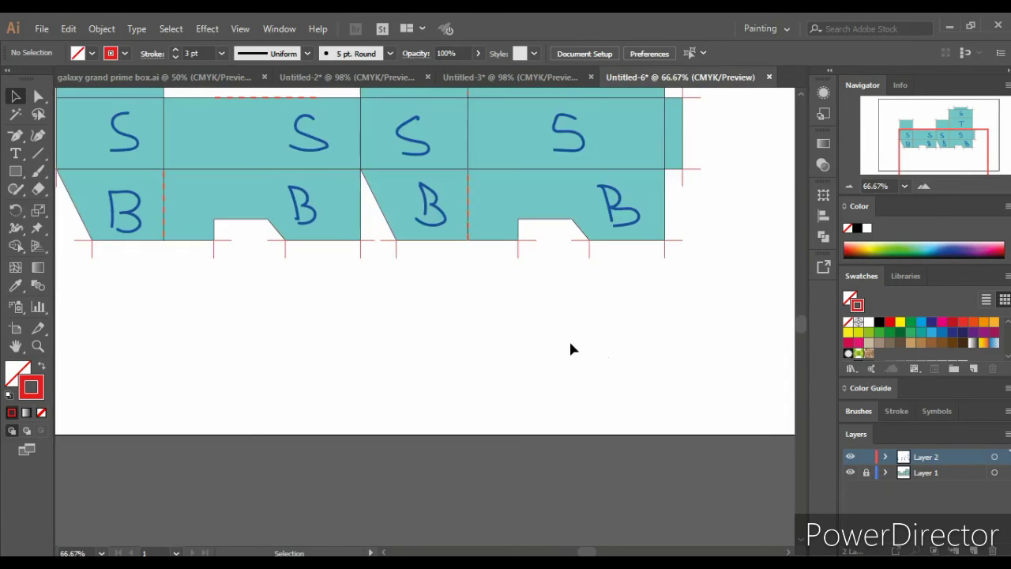
scroll(566, 342, up, 1)
scroll(526, 336, up, 1)
scroll(530, 326, up, 1)
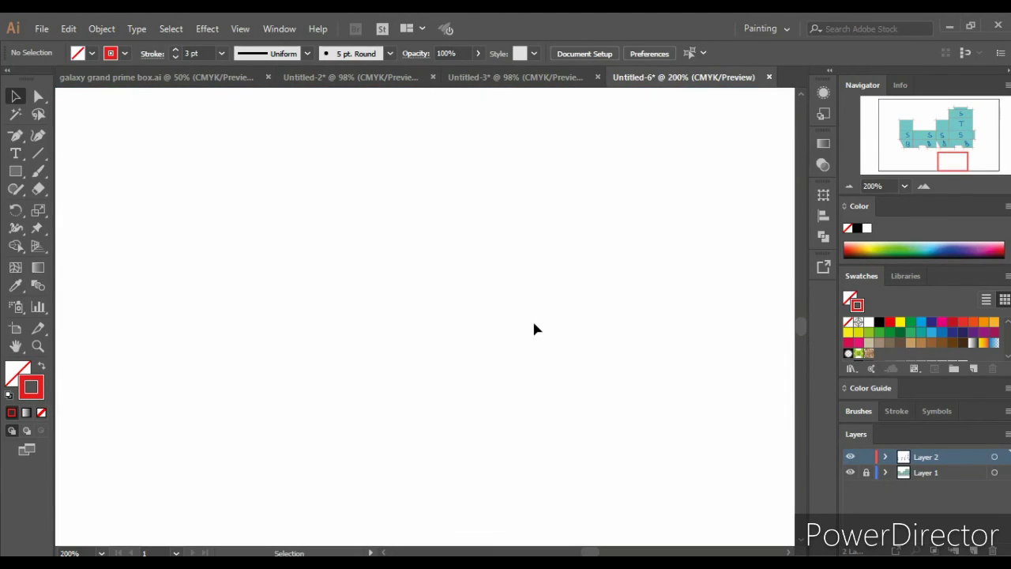